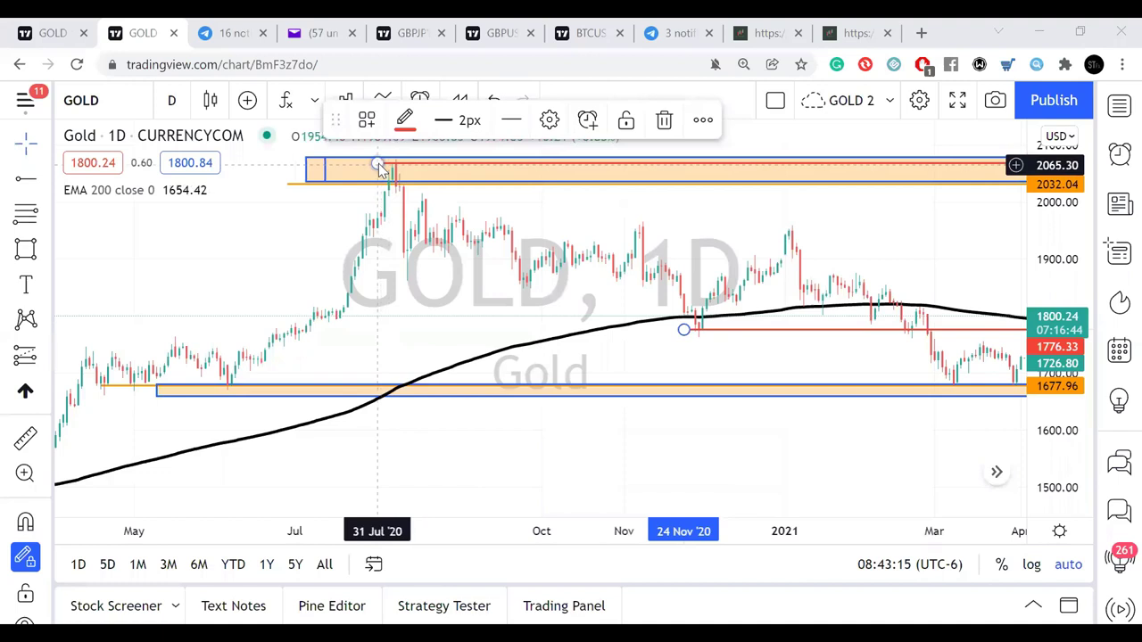
# - Move the upper red ray from the August 2020 peak to the November 2020 swing high at about 1962
pyautogui.hotkey('alt', 'j')
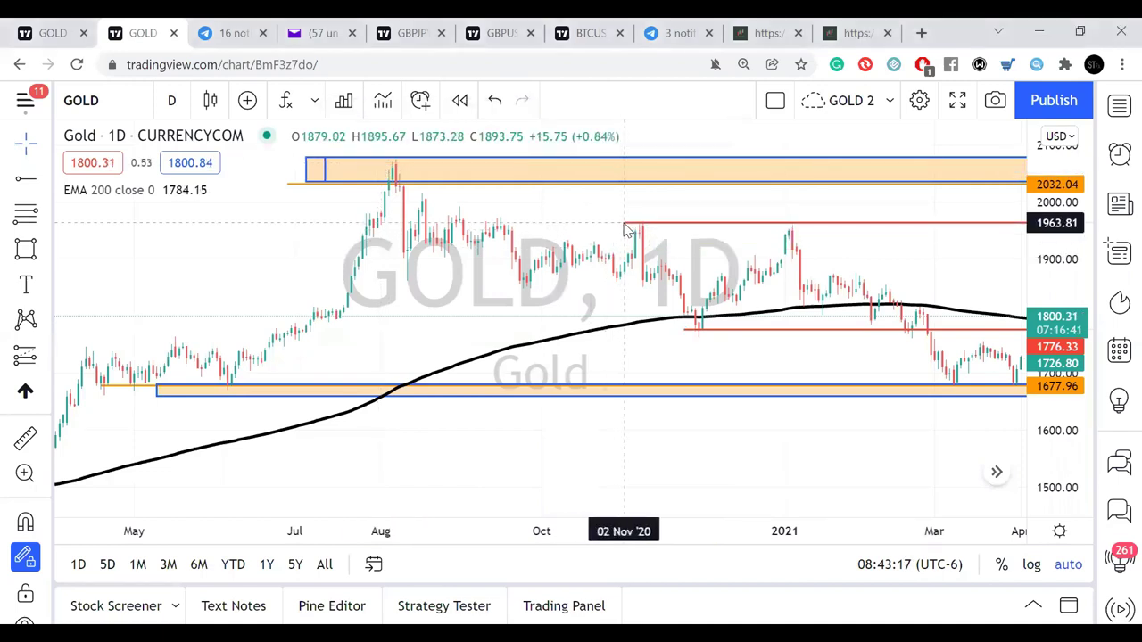
pyautogui.click(625, 229)
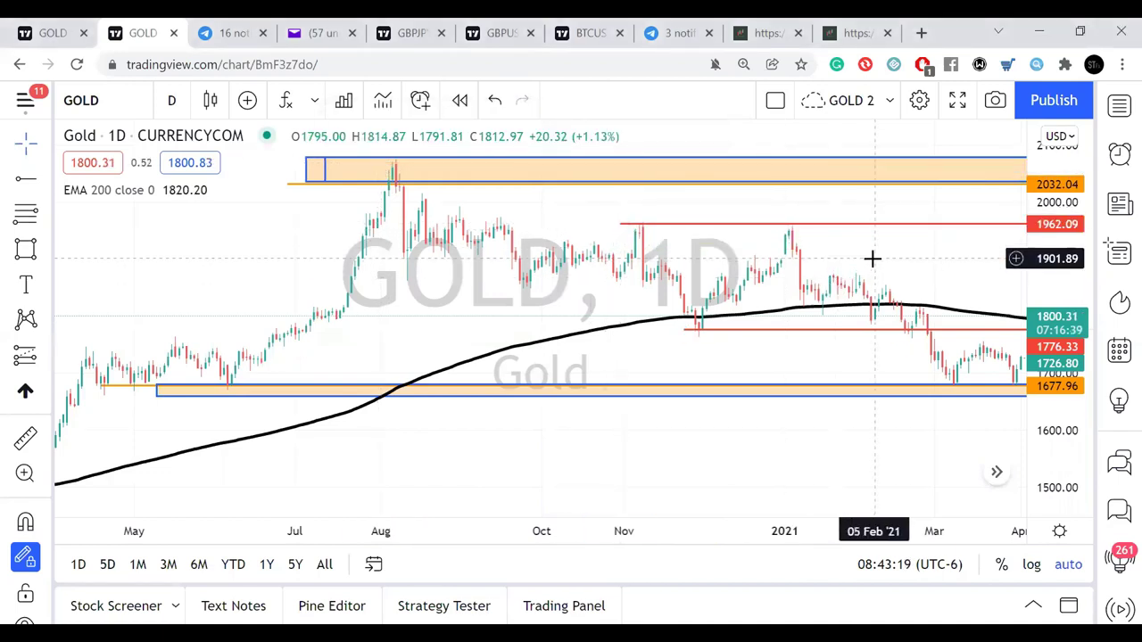
# - Move the lower red ray to the March 2021 low at about 1684 and the upper one to mid-February 2021 at about 1810
pyautogui.moveTo(871, 259); pyautogui.dragTo(696, 259)
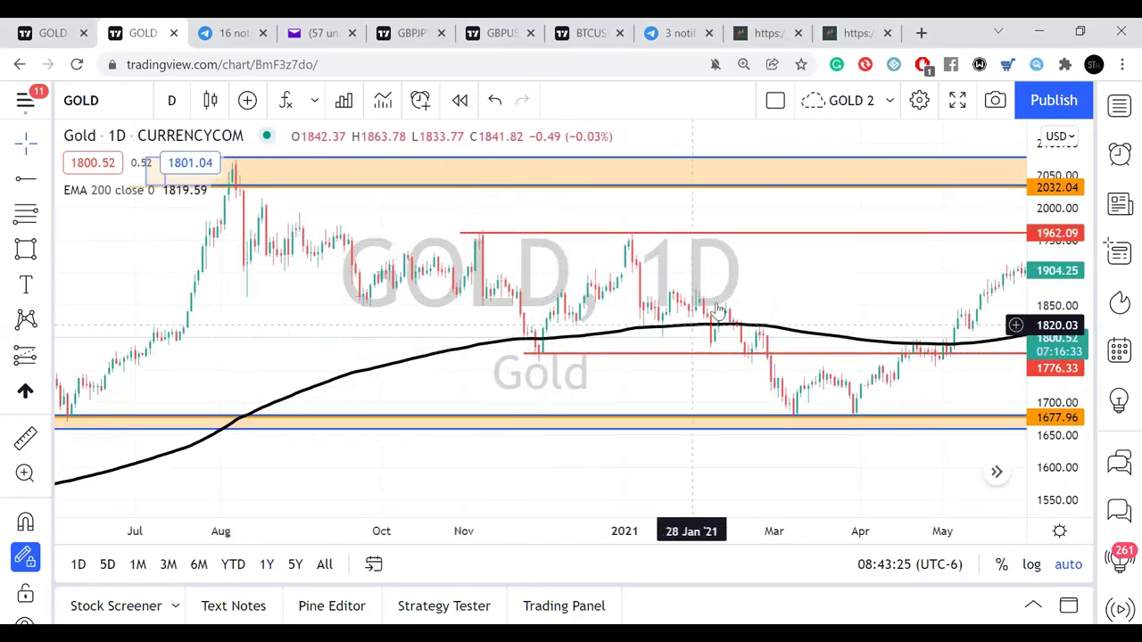
pyautogui.moveTo(741, 286); pyautogui.dragTo(599, 273)
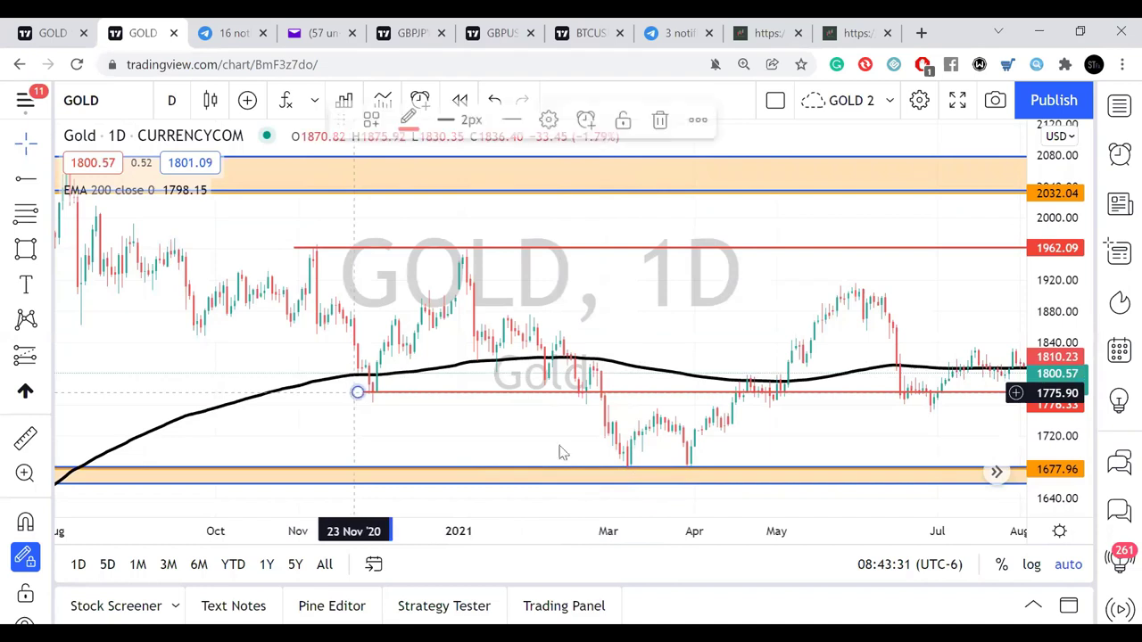
pyautogui.click(610, 468)
pyautogui.moveTo(301, 247); pyautogui.dragTo(566, 371)
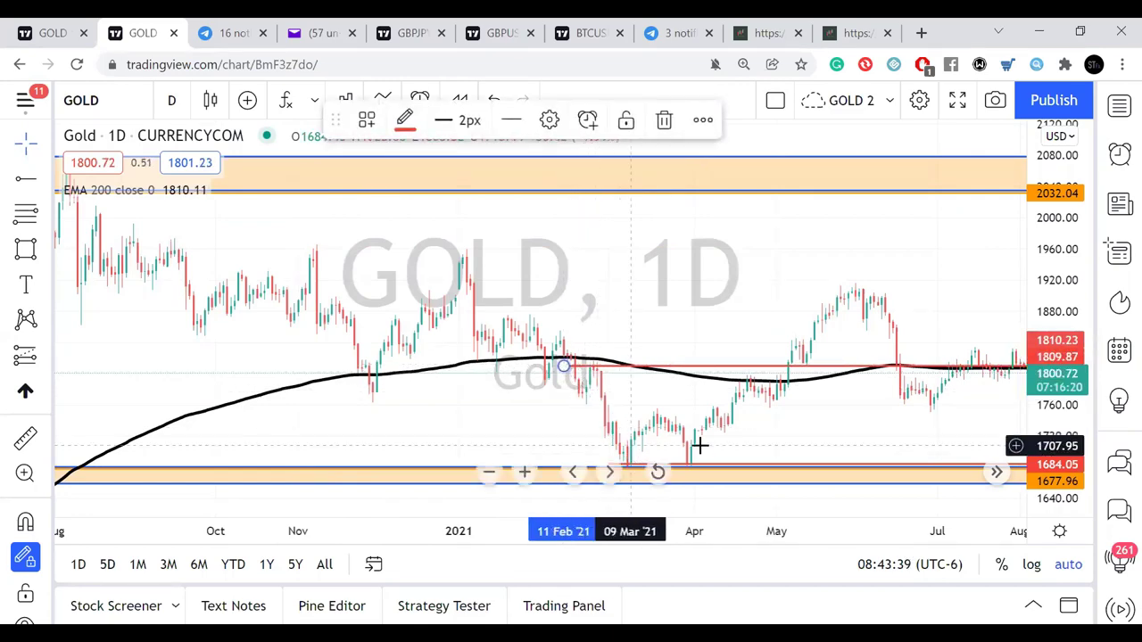
# - Move the upper red ray to start in mid-April 2021 at the May pullback level of about 1813
pyautogui.moveTo(604, 386); pyautogui.dragTo(510, 377)
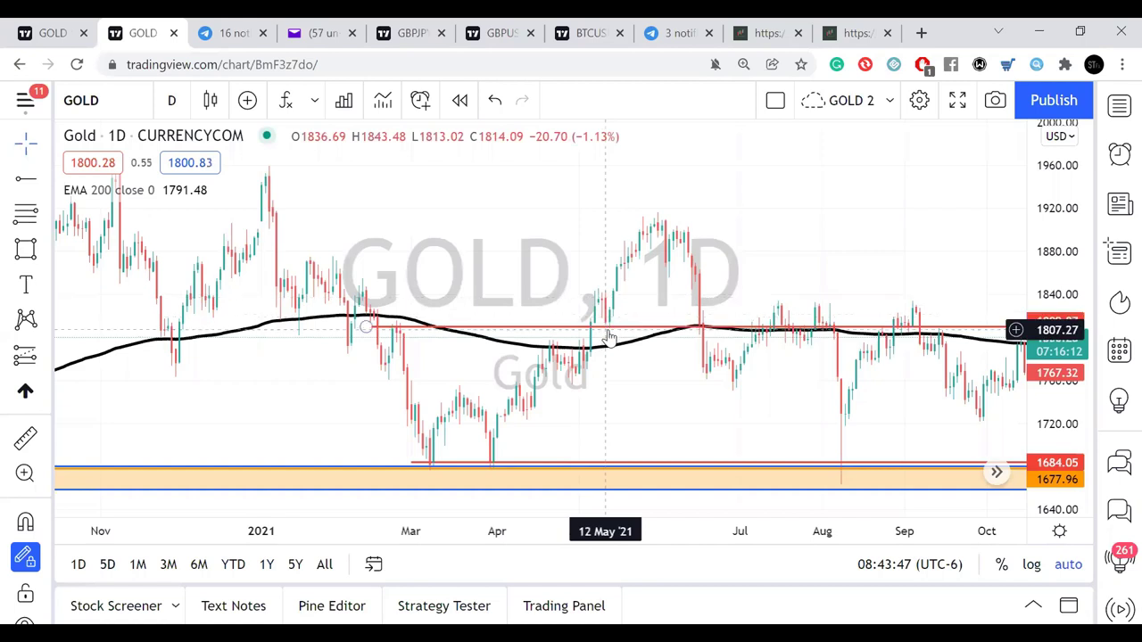
pyautogui.click(366, 328)
pyautogui.moveTo(366, 329); pyautogui.dragTo(539, 330)
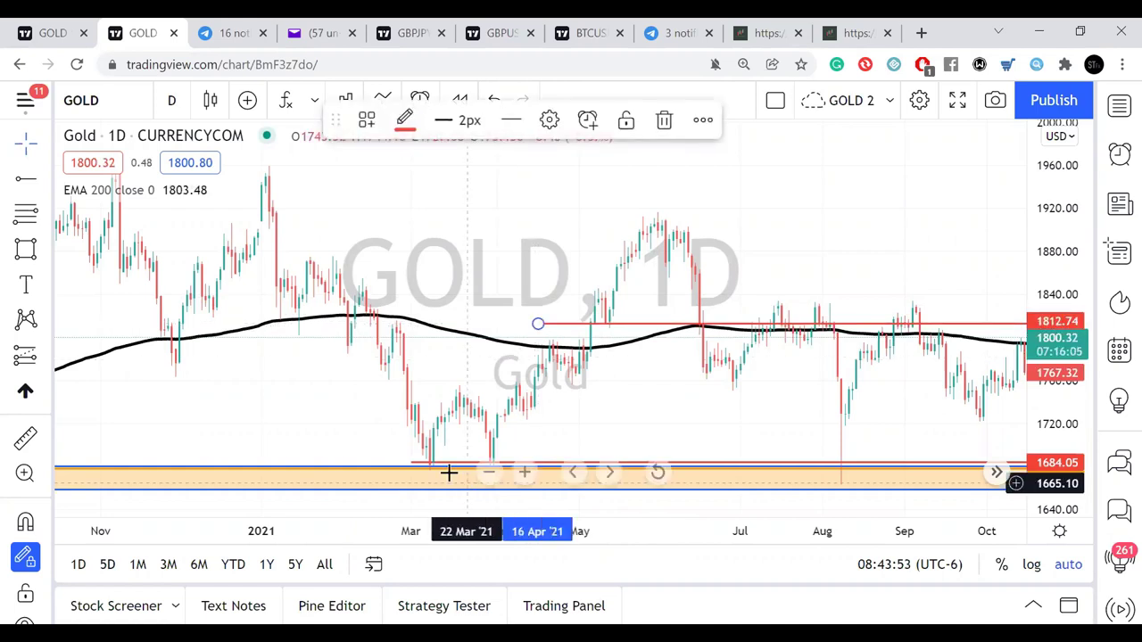
# - Raise both red rays to the May 2021 swing top, at about 1897 and 1908
pyautogui.click(412, 464)
pyautogui.moveTo(553, 369); pyautogui.dragTo(584, 259)
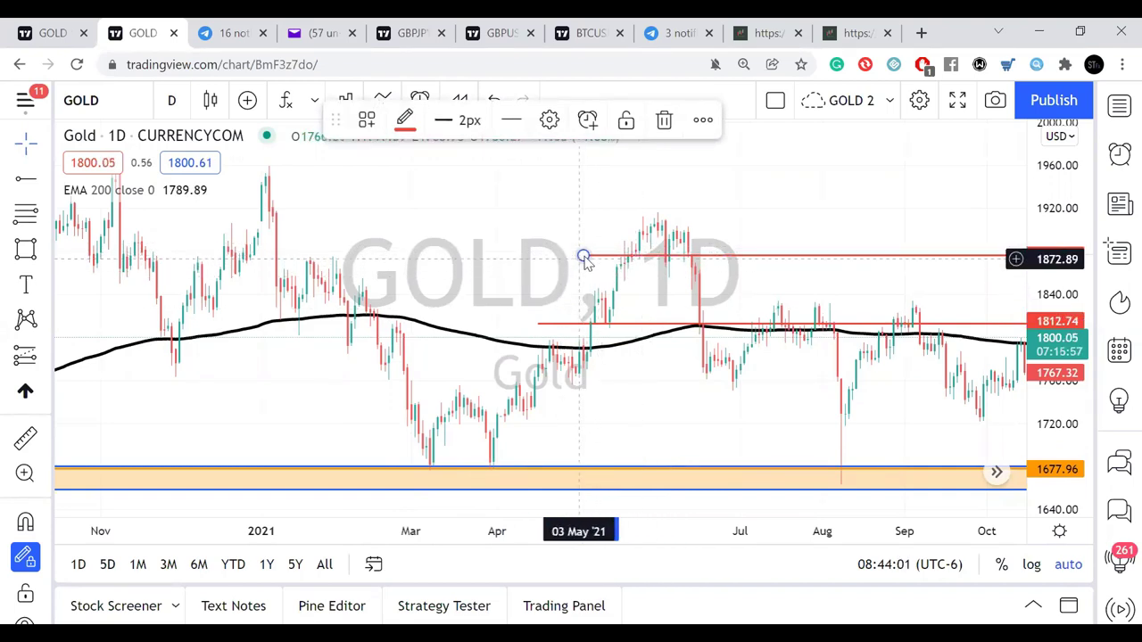
pyautogui.moveTo(584, 257); pyautogui.dragTo(617, 230)
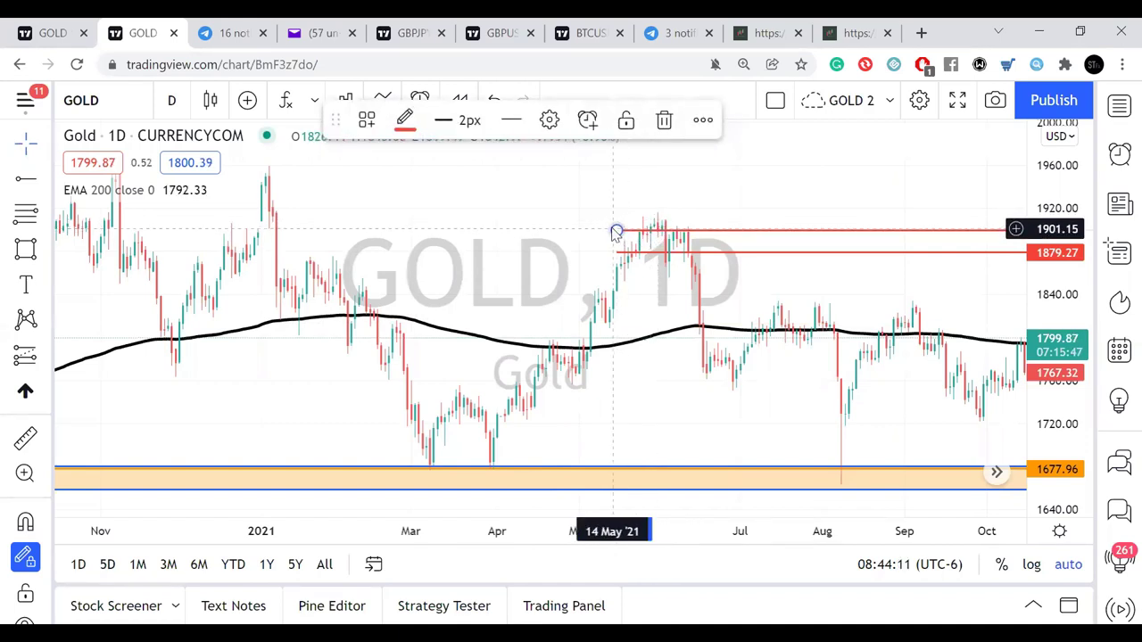
pyautogui.moveTo(617, 232)
pyautogui.mouseDown()
pyautogui.moveTo(638, 240)
pyautogui.moveTo(631, 222)
pyautogui.mouseUp()
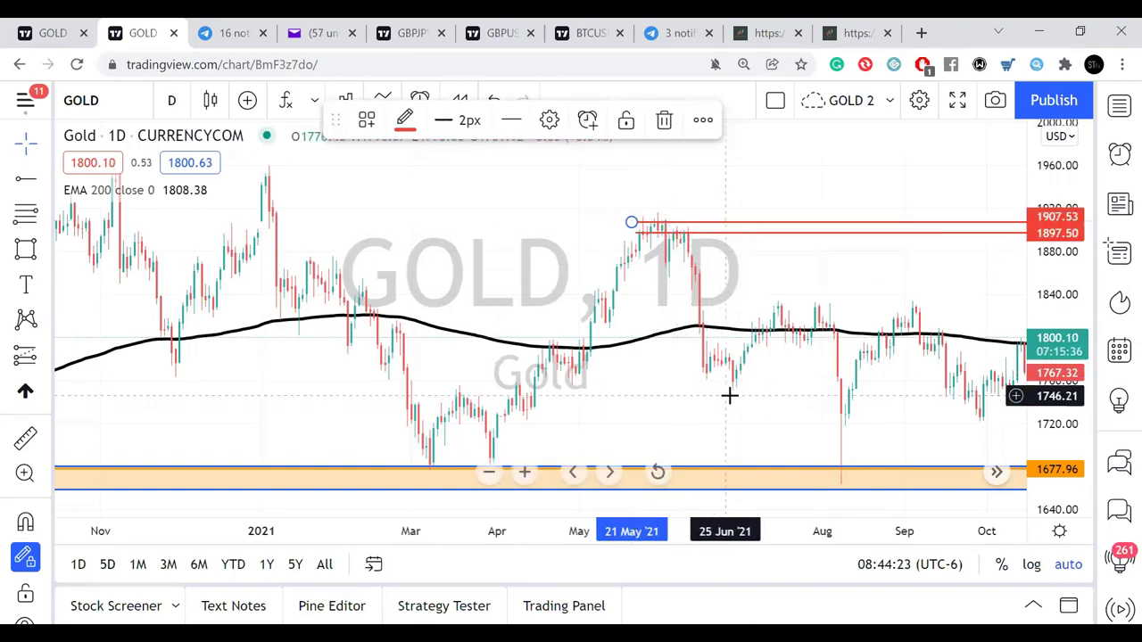
# - Move one red ray to the June 2021 low at about 1761 and the other to the swing top at about 1900
pyautogui.moveTo(661, 237); pyautogui.dragTo(714, 380)
pyautogui.click(631, 221)
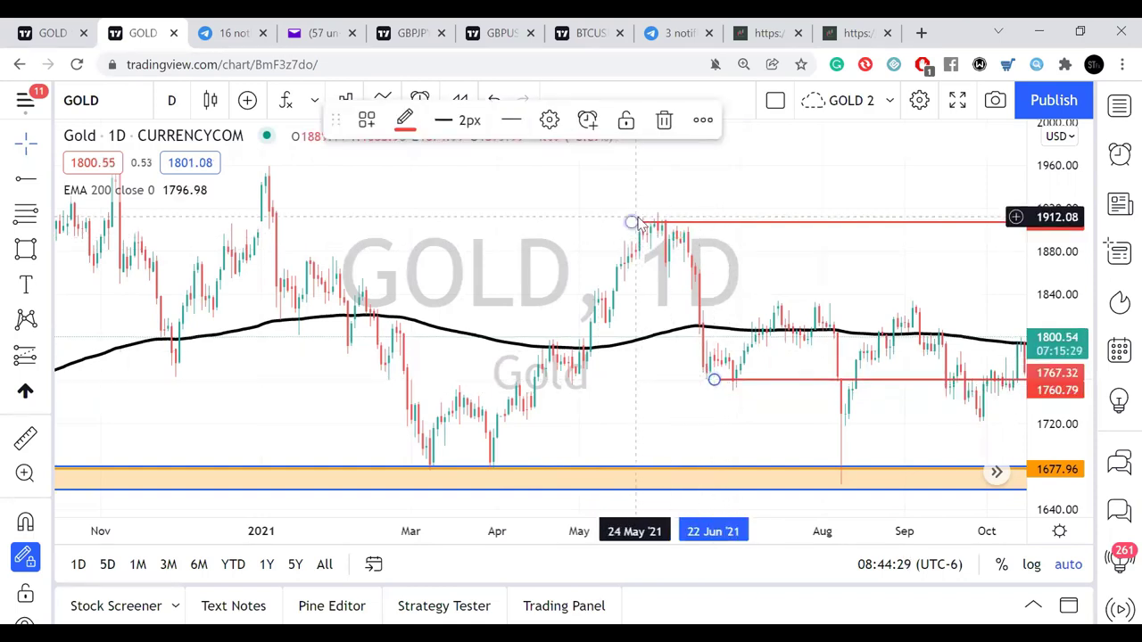
pyautogui.moveTo(657, 237); pyautogui.dragTo(656, 237)
pyautogui.click(755, 208)
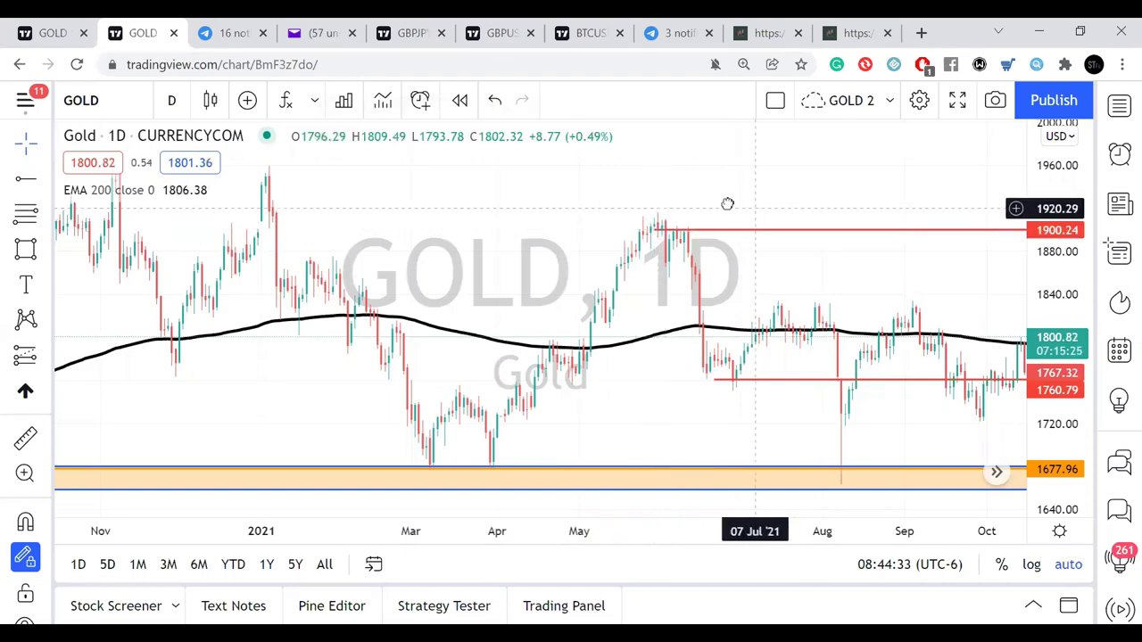
# - Move the lower red ray to the August 2021 low at about 1728 and the upper one to the July 2021 high at about 1830
pyautogui.moveTo(727, 204); pyautogui.dragTo(492, 222)
pyautogui.moveTo(615, 247); pyautogui.dragTo(297, 224)
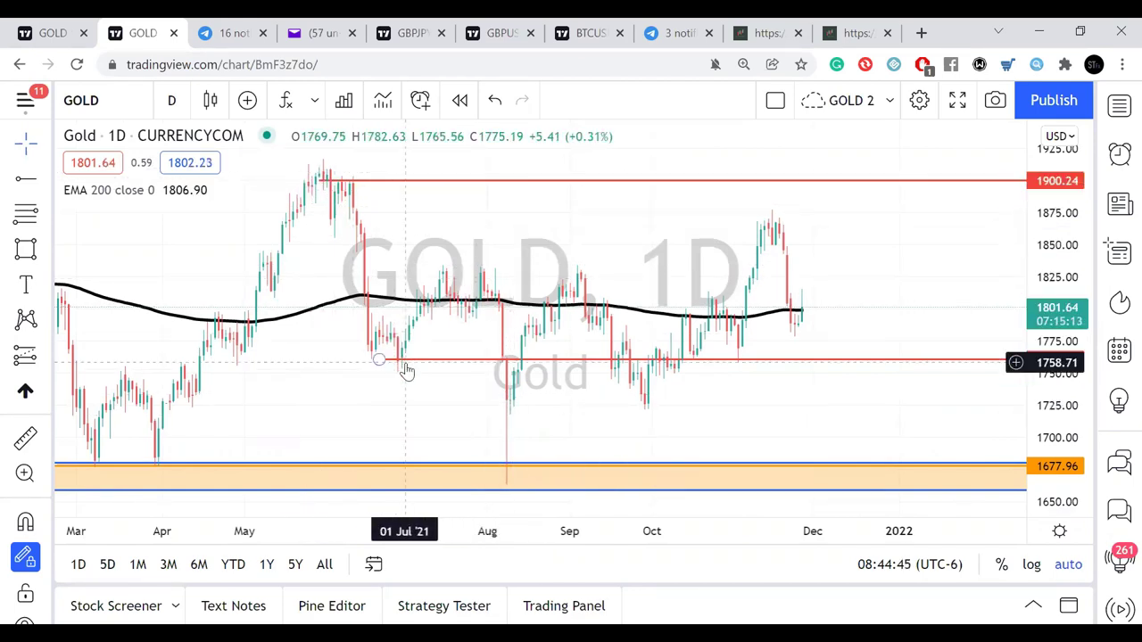
pyautogui.moveTo(379, 360); pyautogui.dragTo(495, 404)
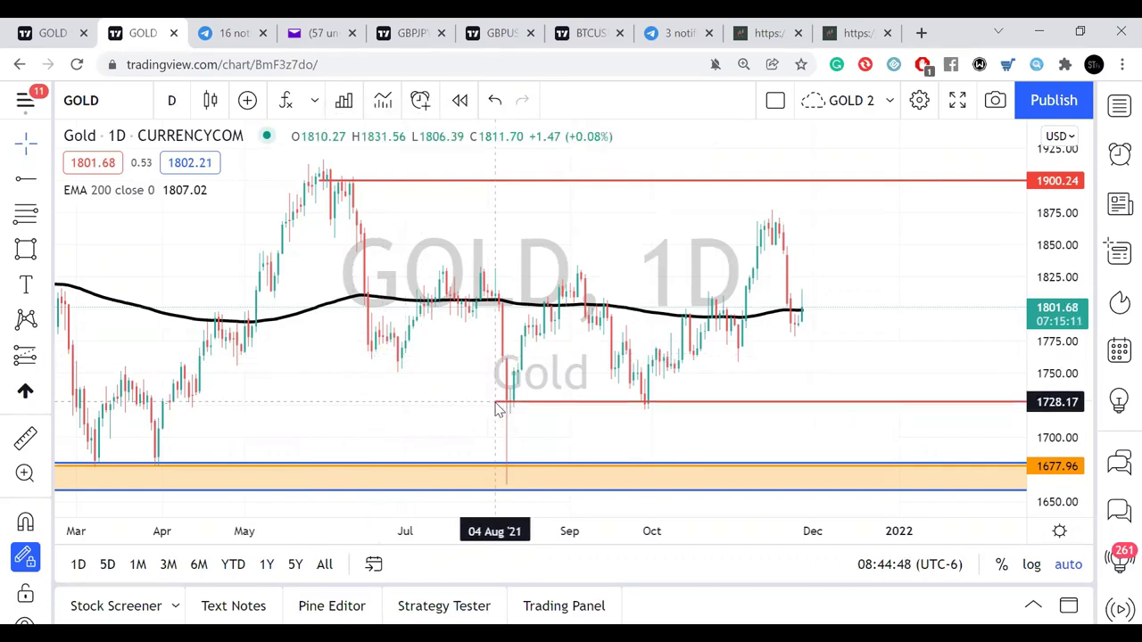
pyautogui.click(323, 181)
pyautogui.moveTo(319, 182)
pyautogui.mouseDown()
pyautogui.moveTo(500, 278)
pyautogui.moveTo(434, 274)
pyautogui.mouseUp()
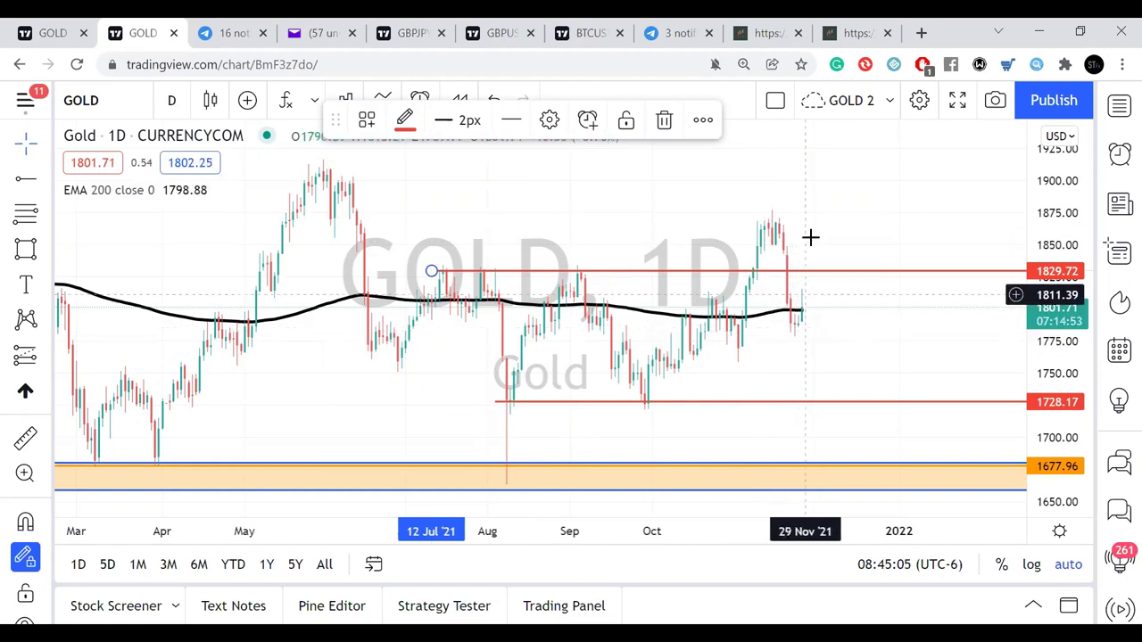
# - Return the upper red ray to the May 2021 high at about 1908 and place the lower one at the November 2021 low at about 1786
pyautogui.moveTo(578, 271); pyautogui.dragTo(287, 176)
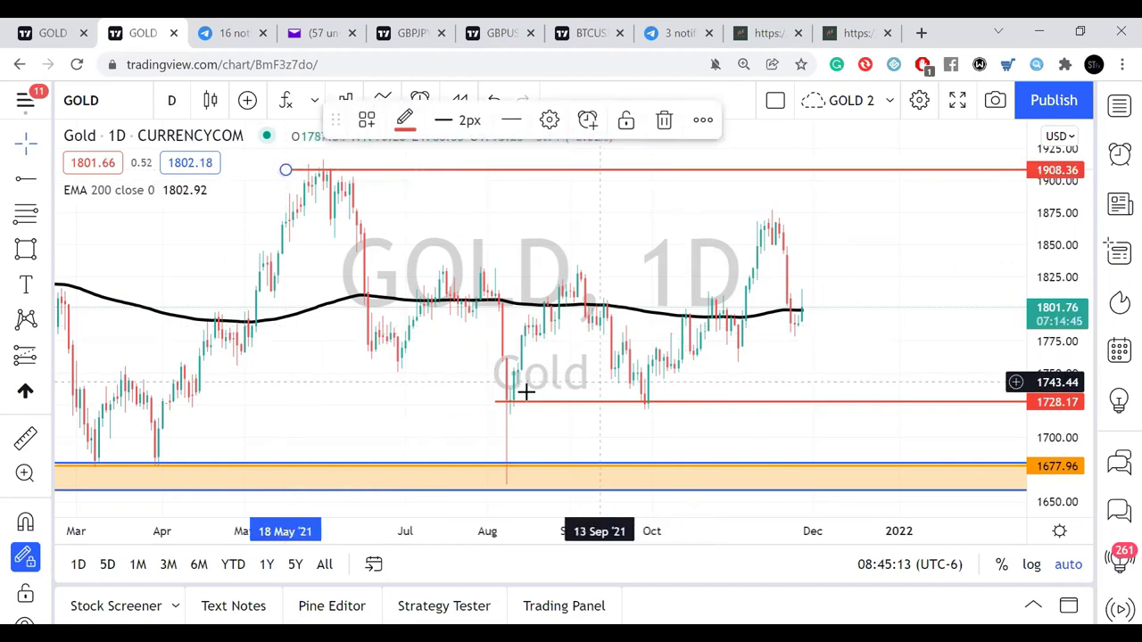
pyautogui.moveTo(502, 402); pyautogui.dragTo(780, 331)
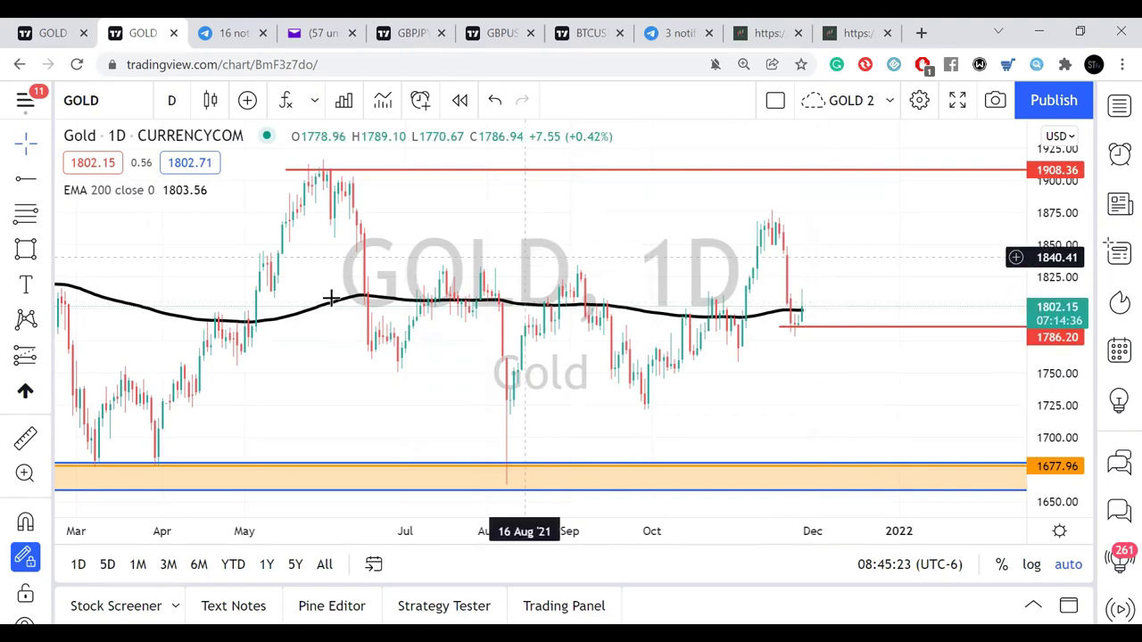
# - Add a horizontal line at the August 2020 high at about 2066
pyautogui.hscroll(-5, 512, 388)
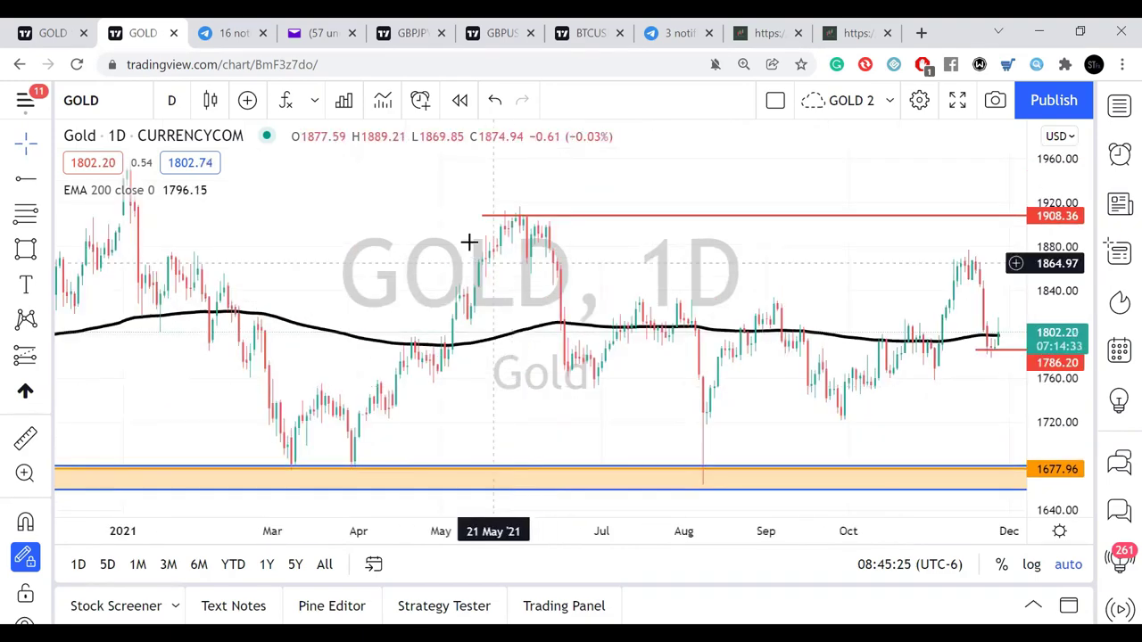
pyautogui.moveTo(493, 219)
pyautogui.mouseDown()
pyautogui.moveTo(515, 212)
pyautogui.moveTo(501, 218)
pyautogui.mouseUp()
pyautogui.hscroll(-7, 354, 252)
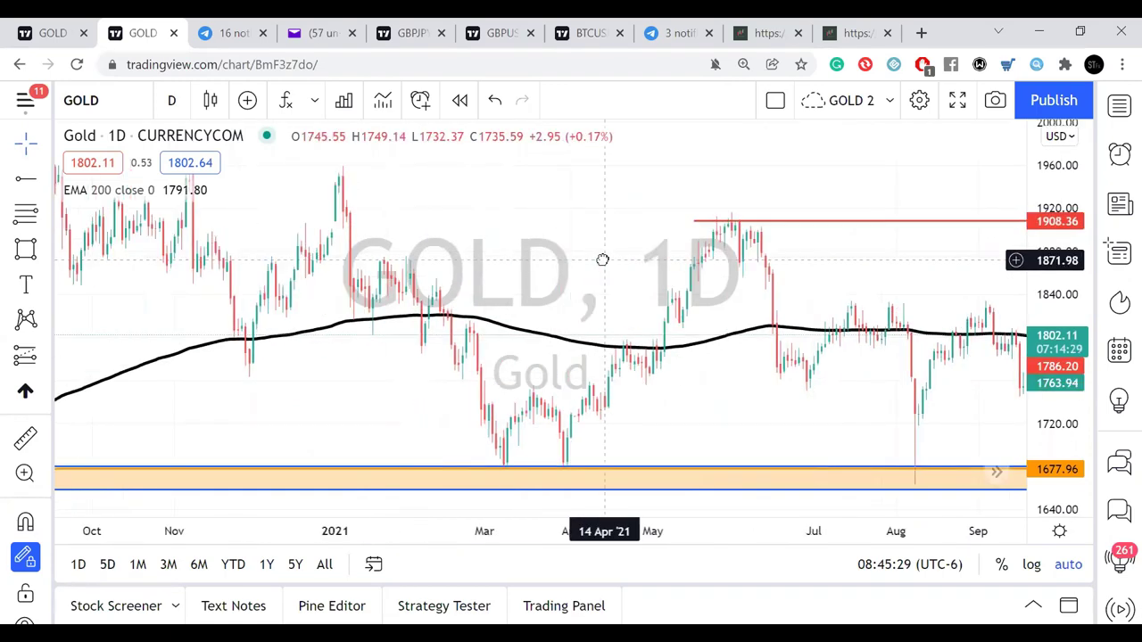
pyautogui.hscroll(-6, 396, 370)
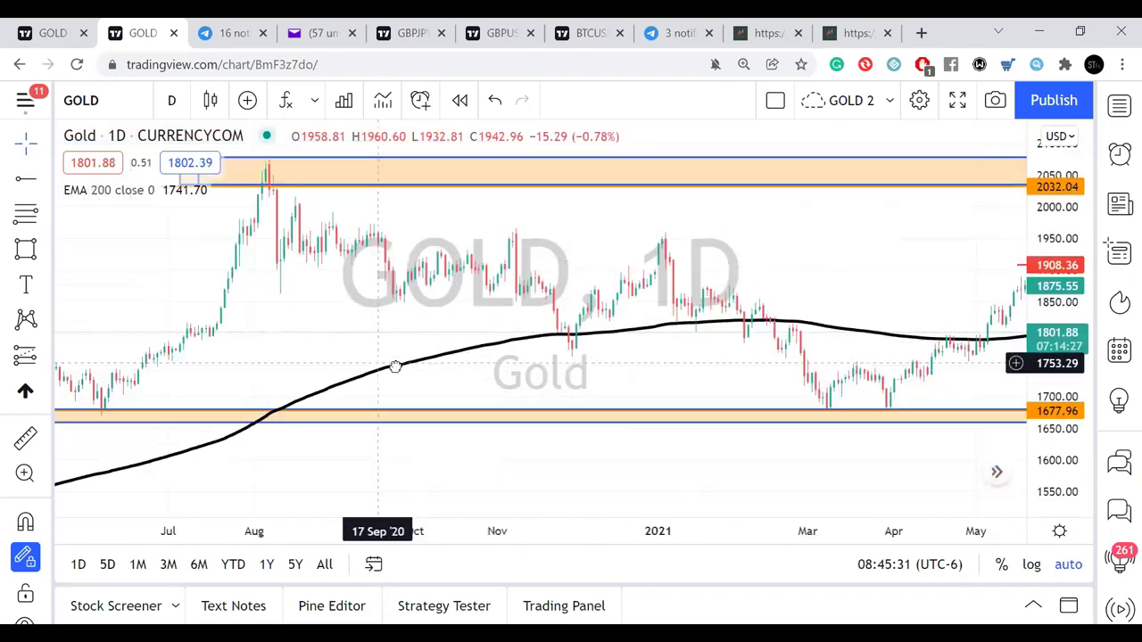
pyautogui.click(43, 178)
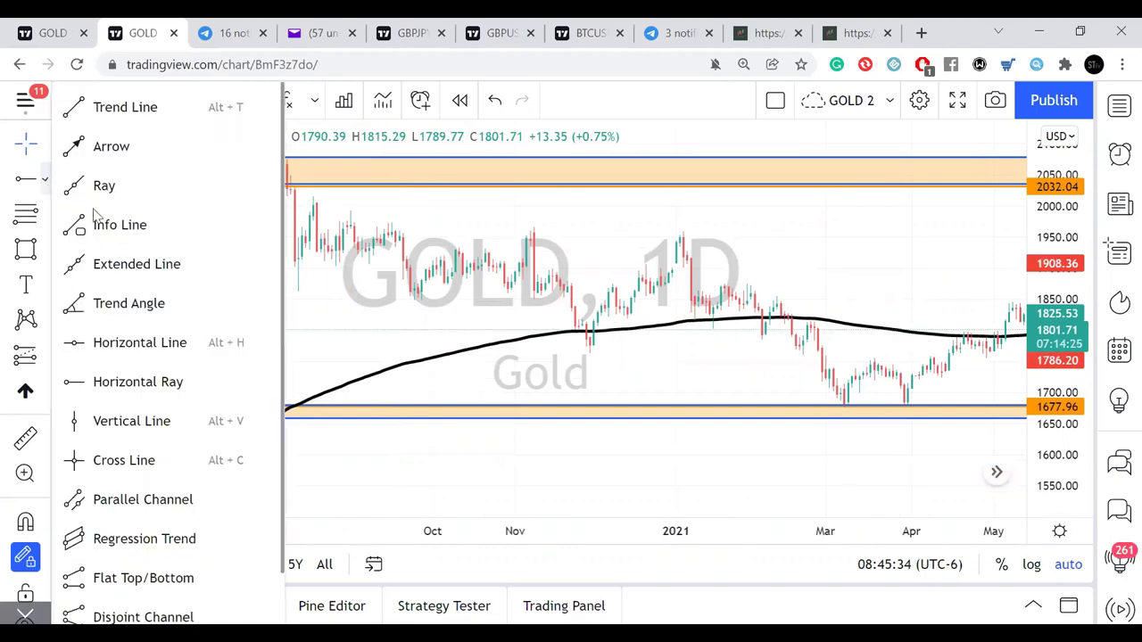
pyautogui.click(128, 344)
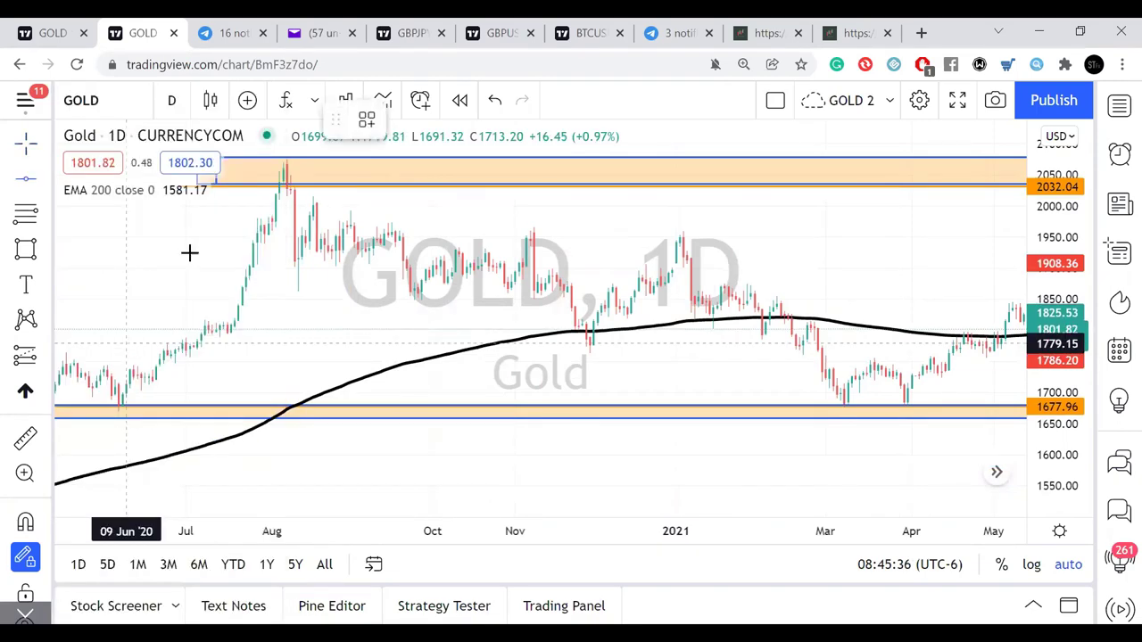
pyautogui.click(265, 165)
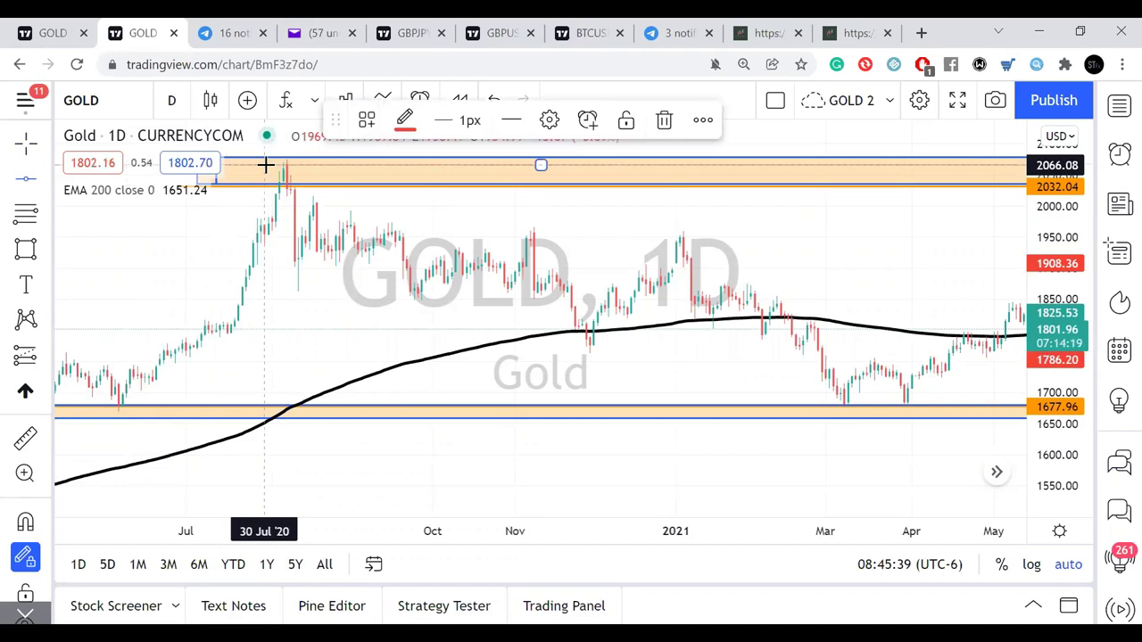
# - Format the new horizontal line in black with a 2px thickness
pyautogui.click(406, 121)
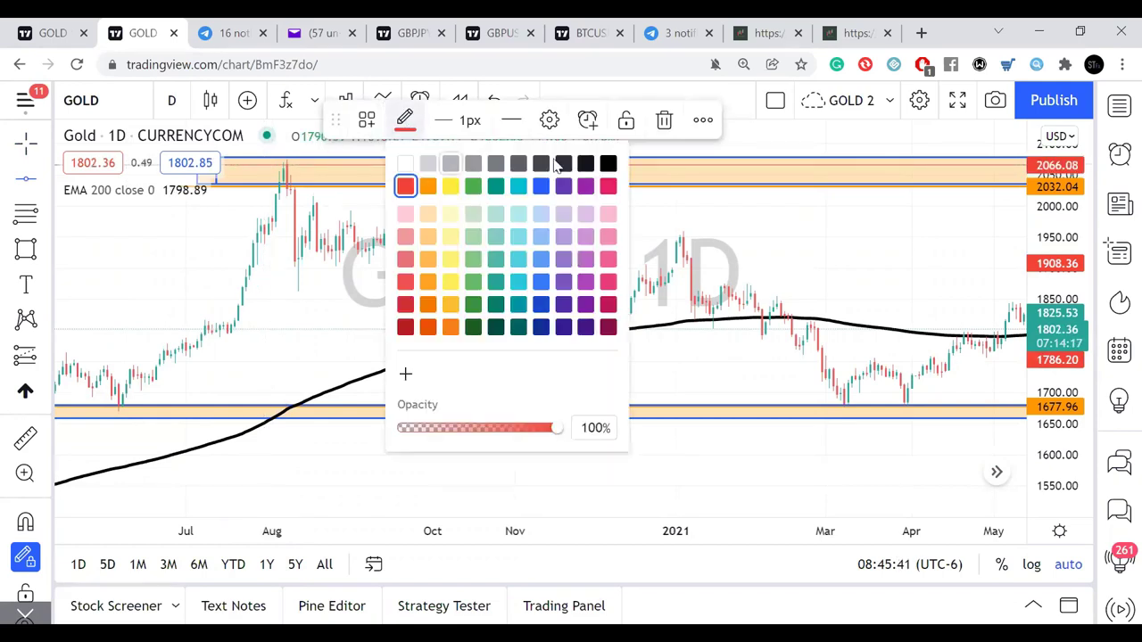
pyautogui.click(608, 164)
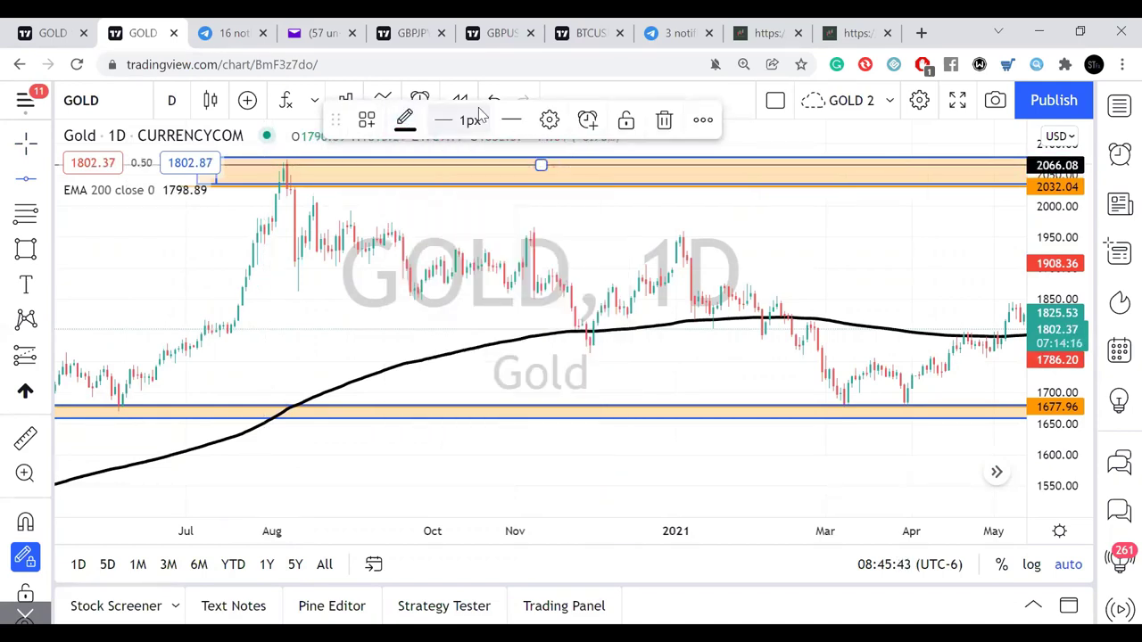
pyautogui.click(462, 121)
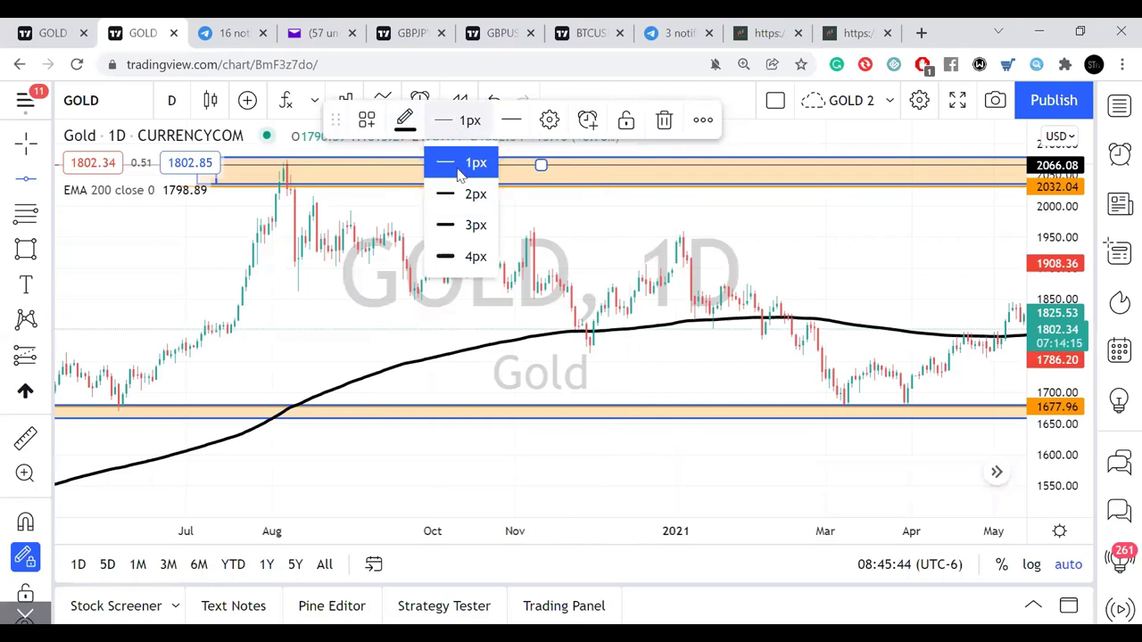
pyautogui.click(455, 192)
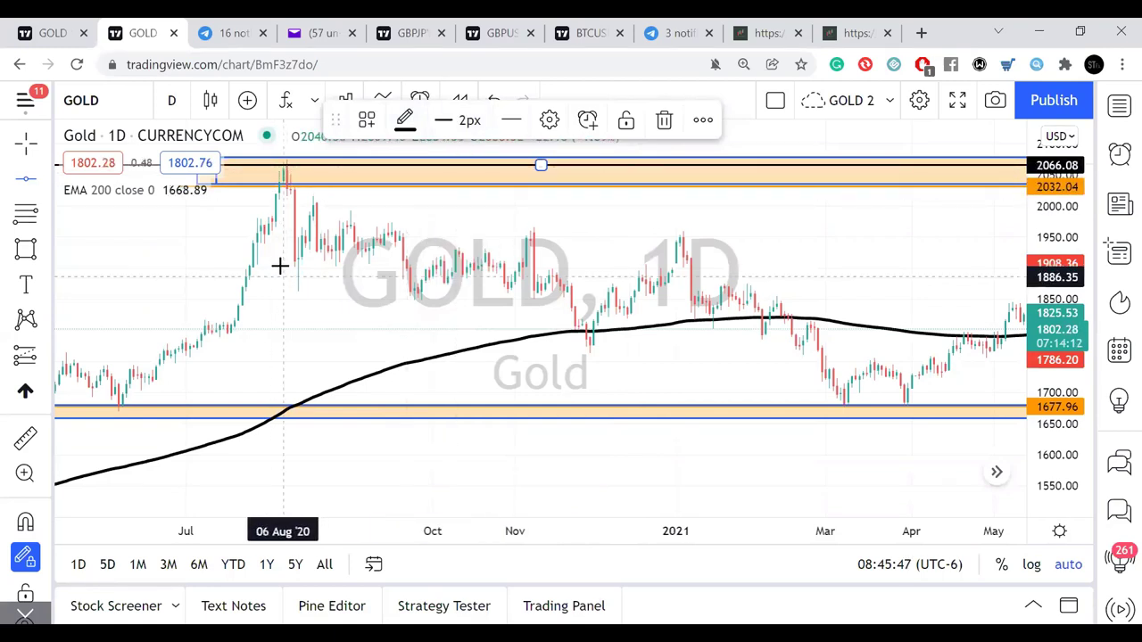
# - Add horizontal lines at the swing levels of about 1912, 1959 and 1778 between August and November 2020
pyautogui.click(275, 260)
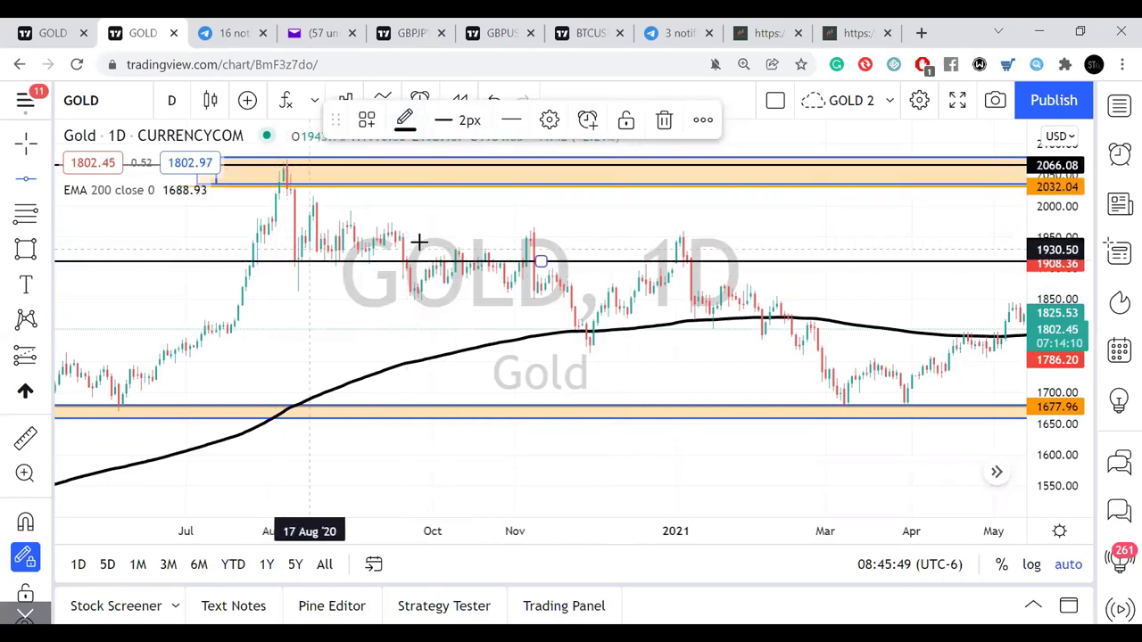
pyautogui.click(508, 231)
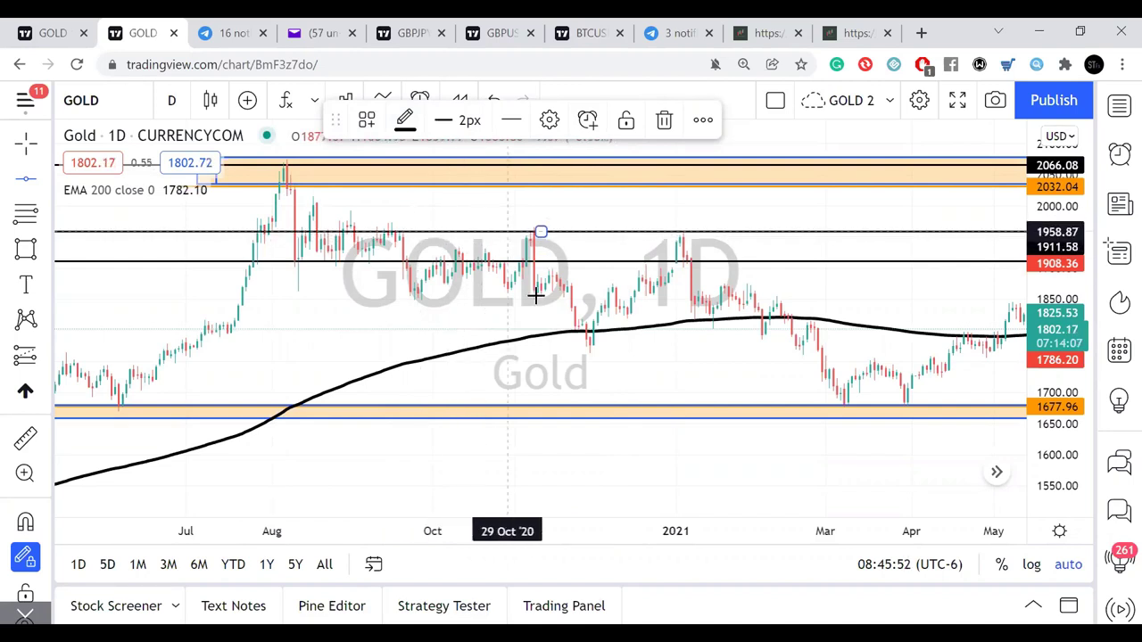
pyautogui.click(563, 345)
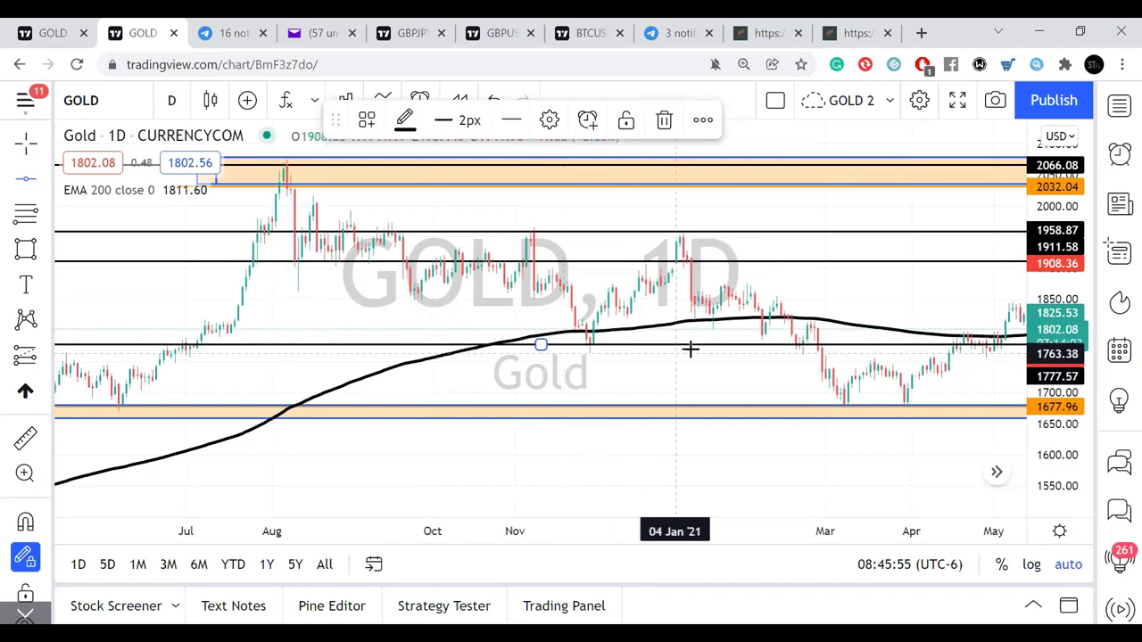
# - Add horizontal lines at about 1811 and at the March 2021 low at about 1683, deleting the duplicate line at 1811
pyautogui.click(787, 325)
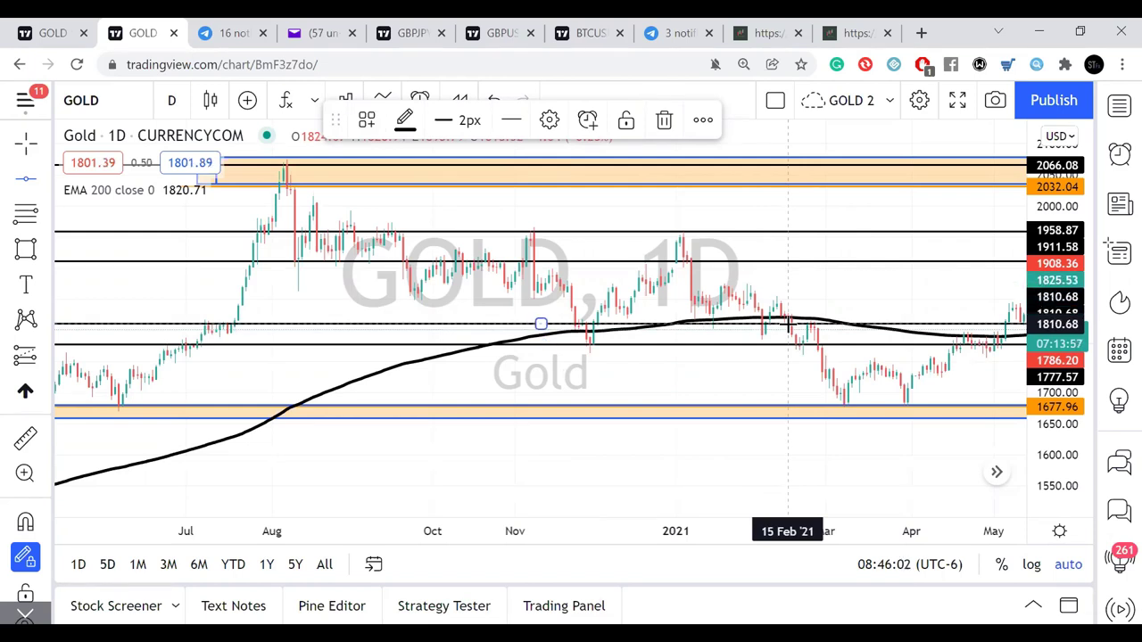
pyautogui.click(664, 120)
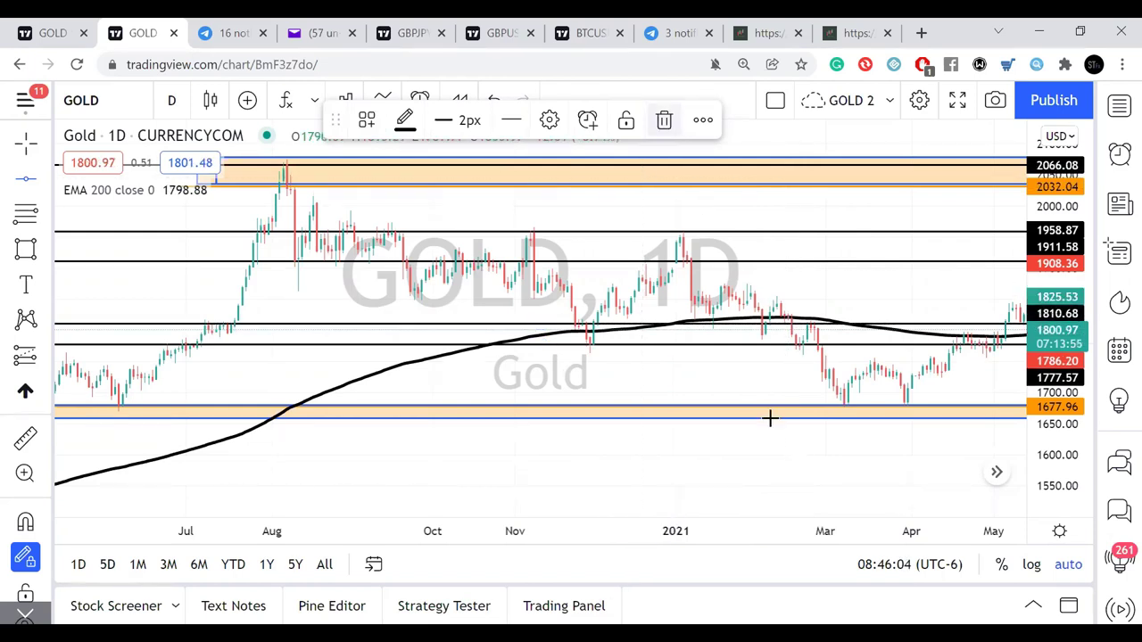
pyautogui.click(822, 405)
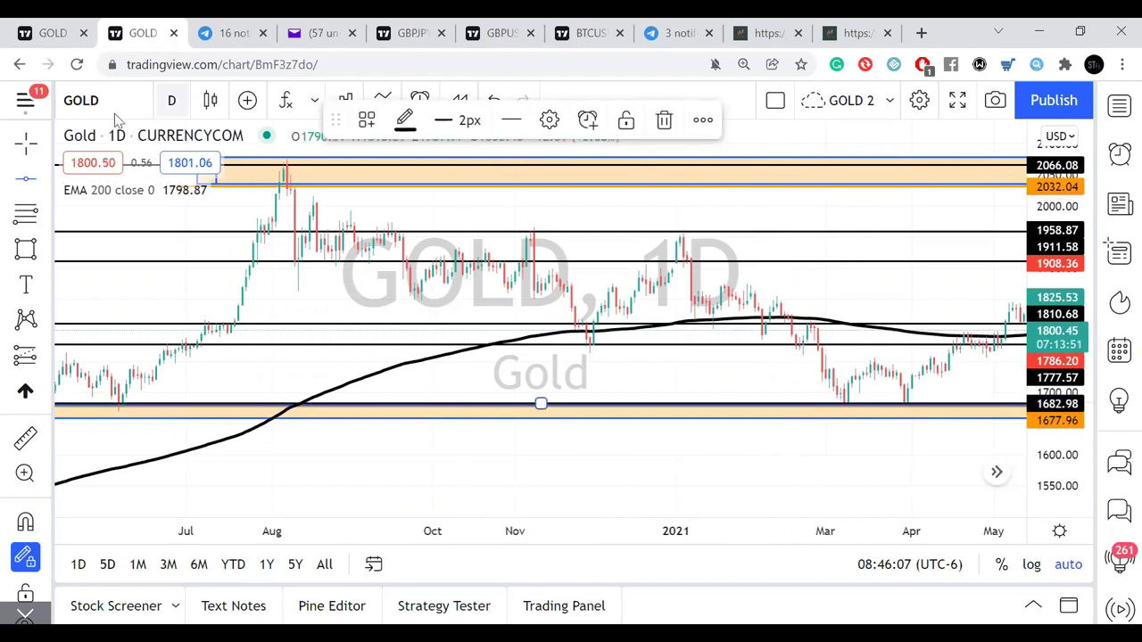
pyautogui.click(921, 292)
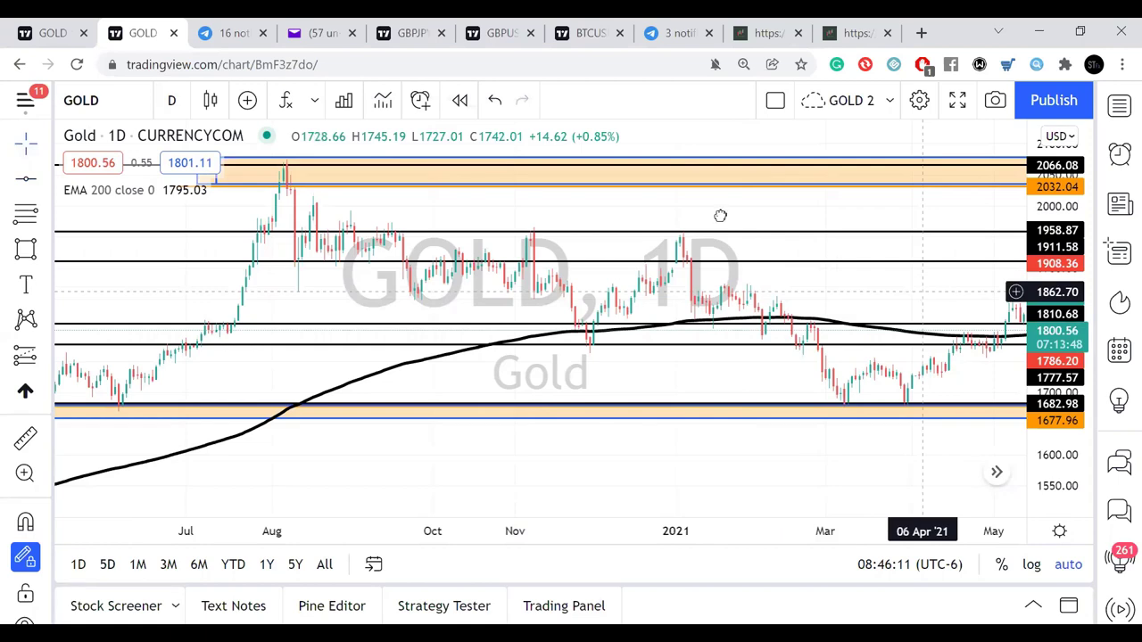
pyautogui.moveTo(720, 216); pyautogui.dragTo(285, 222)
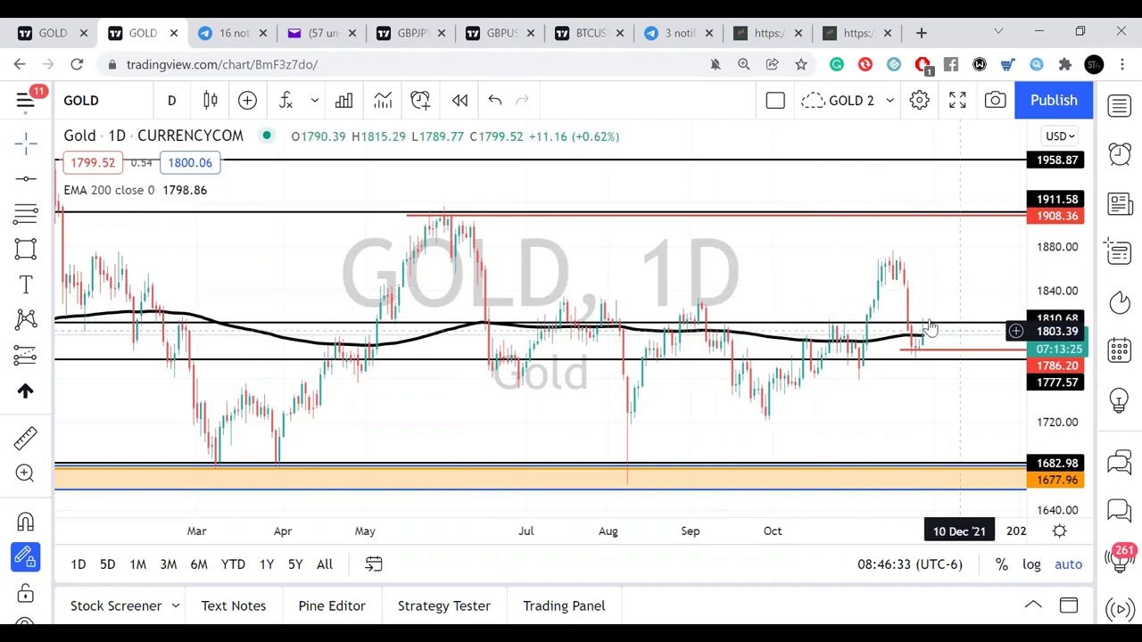
# - Draw a rectangle zone at the June 2021 high between about 1908 and 1918, starting 24 May, and fill it red
pyautogui.moveTo(890, 299); pyautogui.dragTo(854, 301)
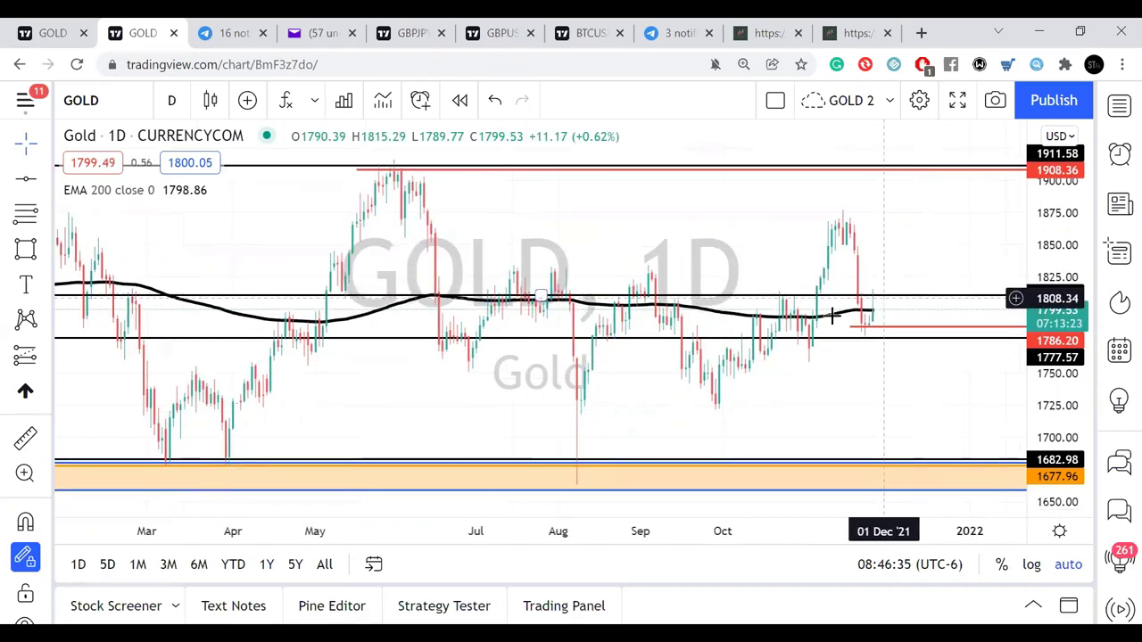
pyautogui.moveTo(581, 467)
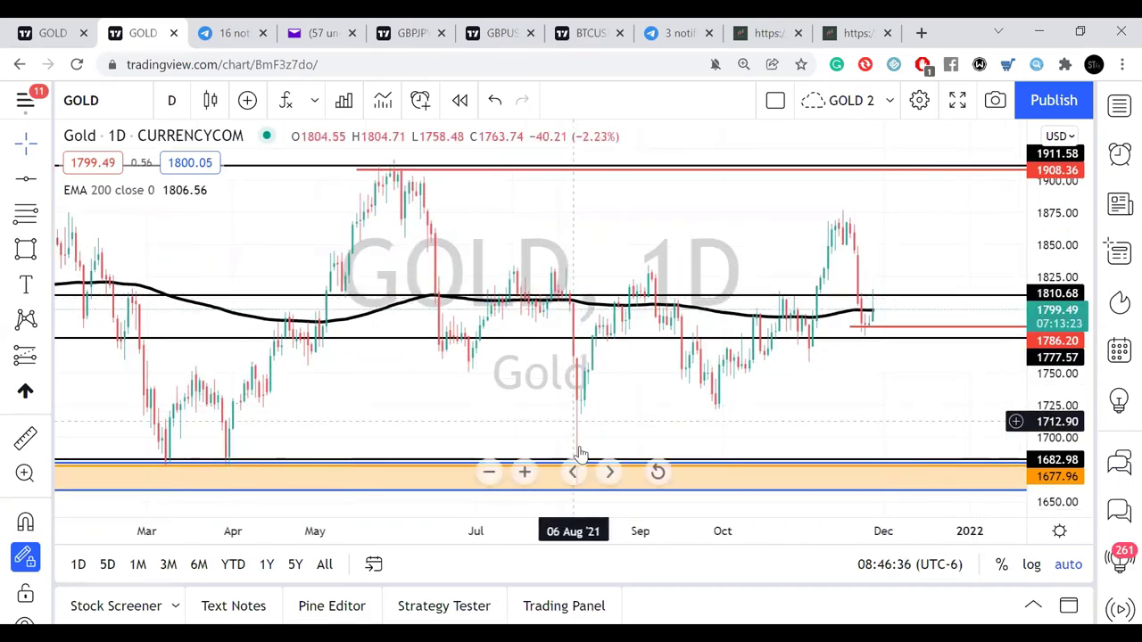
pyautogui.click(525, 473)
pyautogui.click(524, 473)
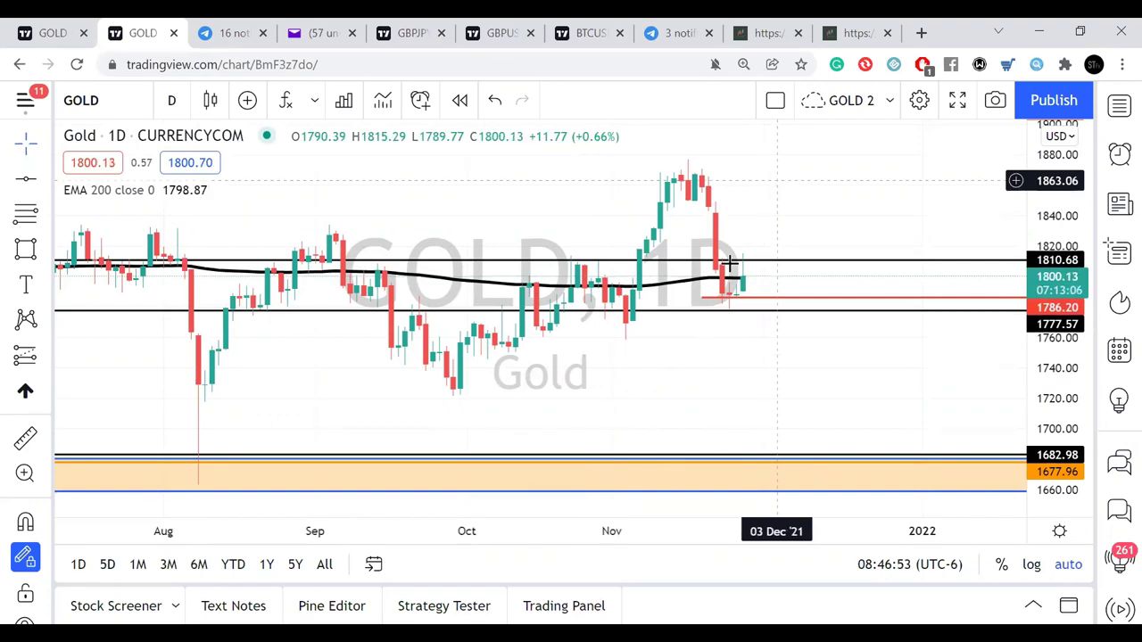
pyautogui.moveTo(441, 229); pyautogui.dragTo(622, 265)
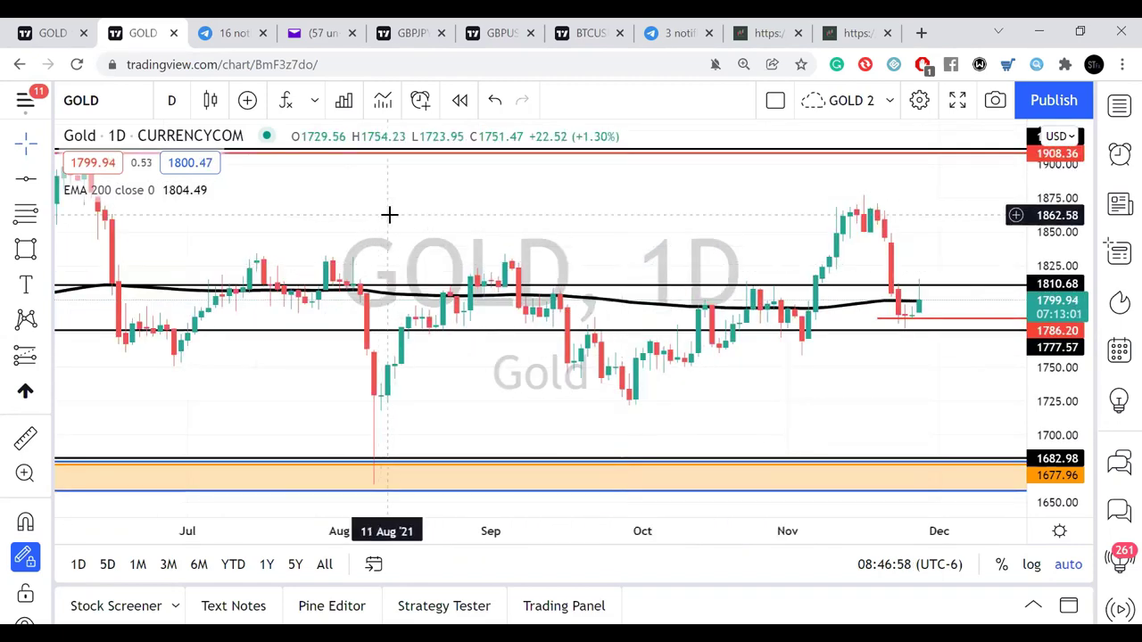
pyautogui.moveTo(389, 217); pyautogui.dragTo(709, 317)
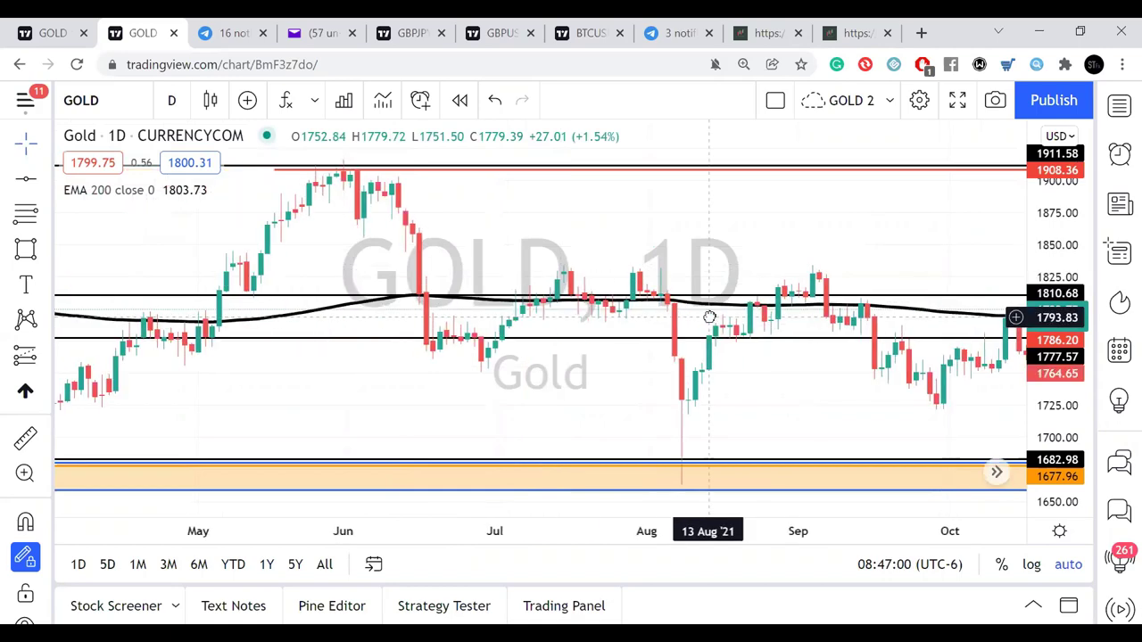
pyautogui.moveTo(172, 192)
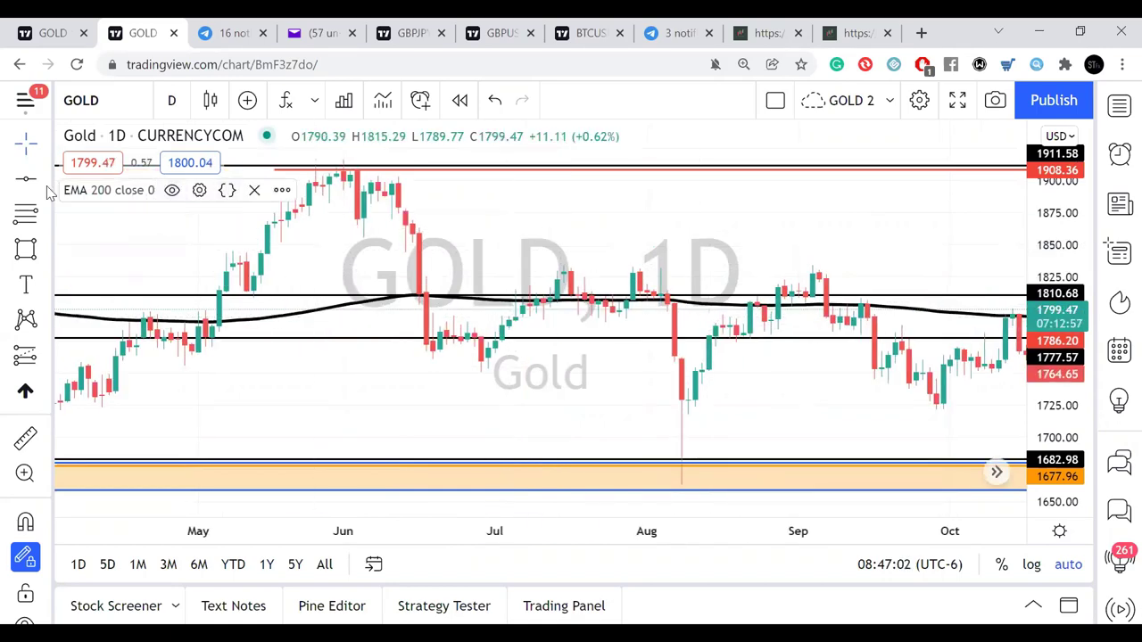
pyautogui.click(25, 251)
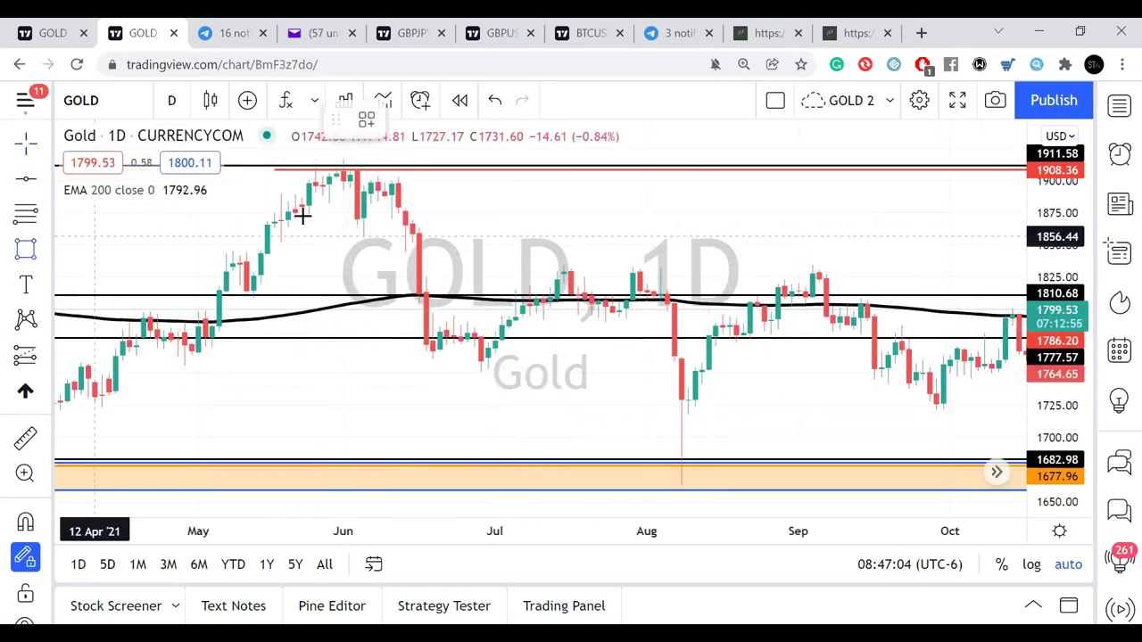
pyautogui.click(292, 170)
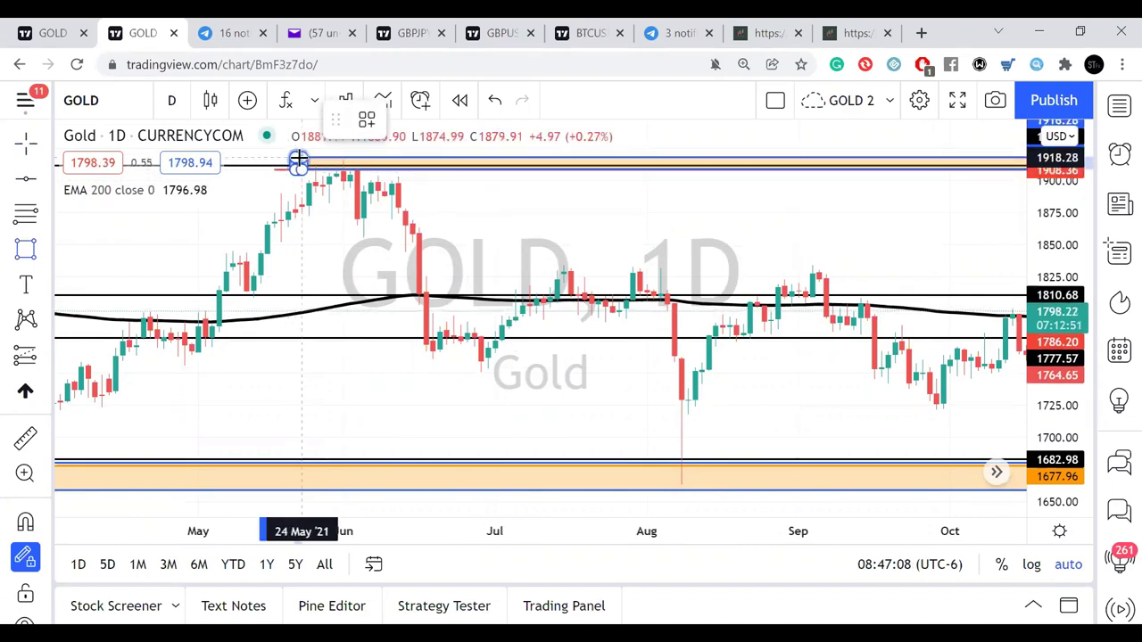
pyautogui.click(443, 121)
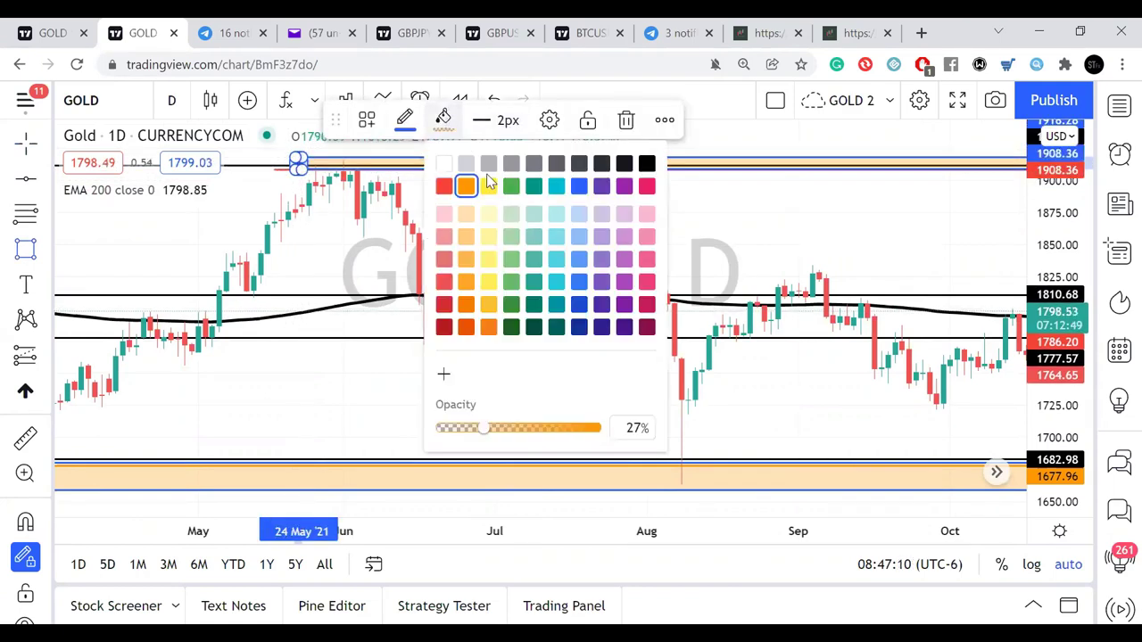
pyautogui.click(443, 183)
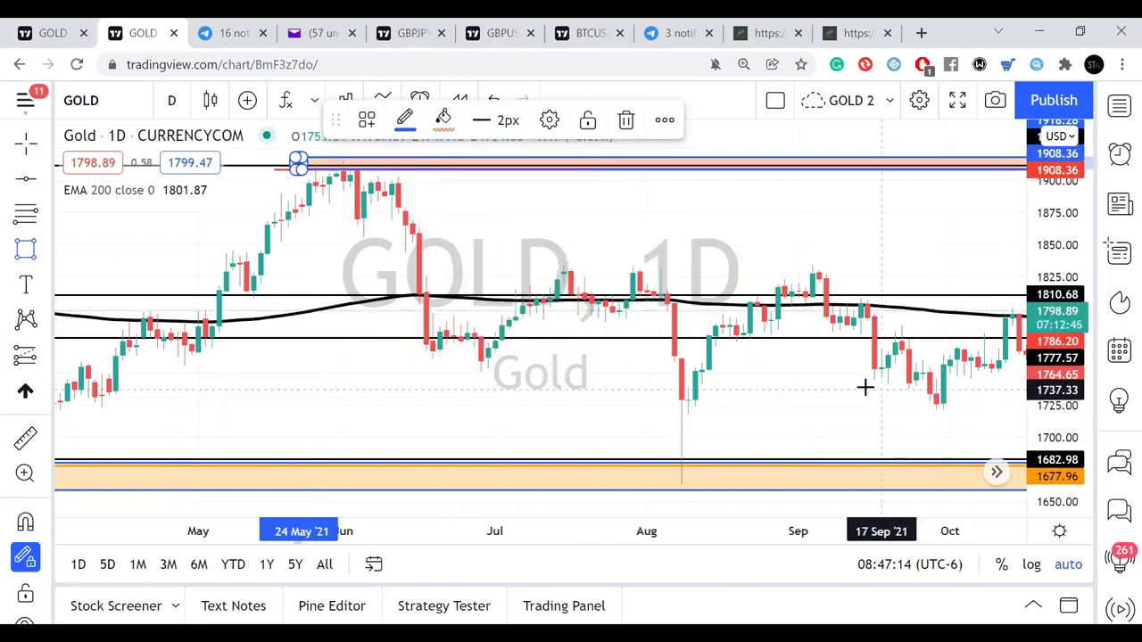
# - Draw another red rectangle zone and reshape it to start on 15 November 2021 and span about 1772 to 1784
pyautogui.moveTo(846, 381); pyautogui.dragTo(856, 403)
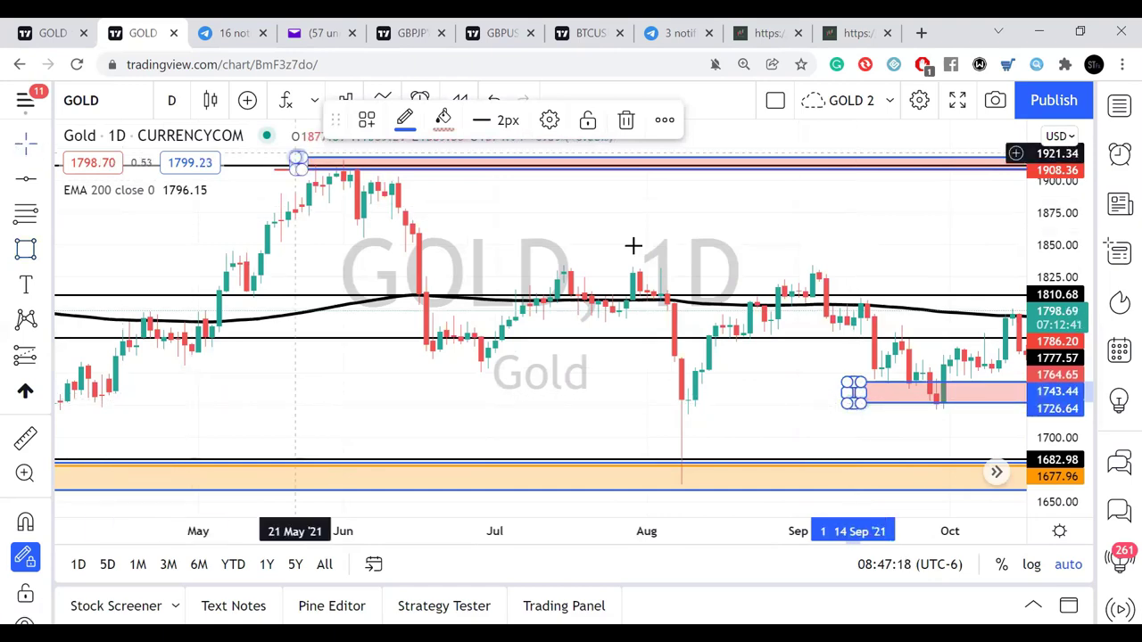
pyautogui.moveTo(925, 267); pyautogui.dragTo(639, 234)
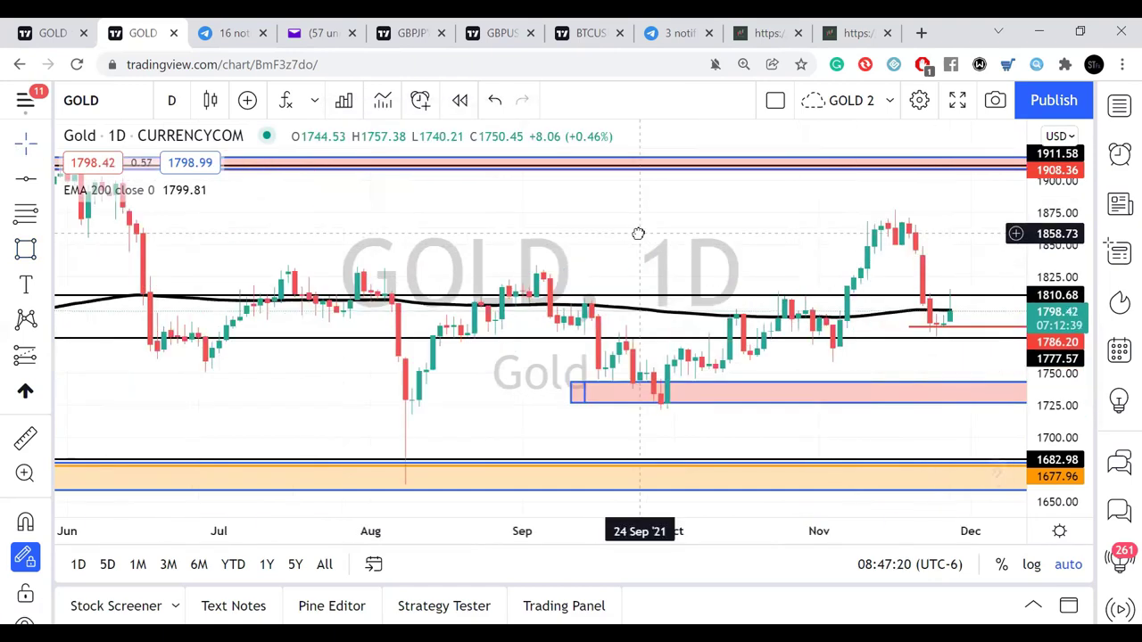
pyautogui.click(576, 386)
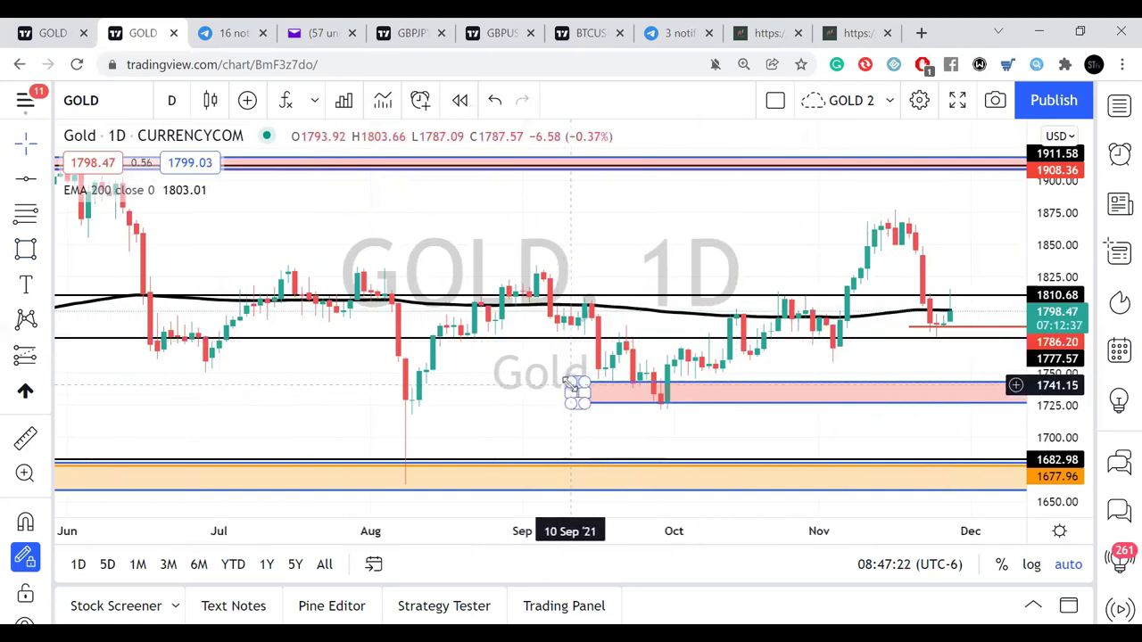
pyautogui.moveTo(725, 364); pyautogui.dragTo(937, 330)
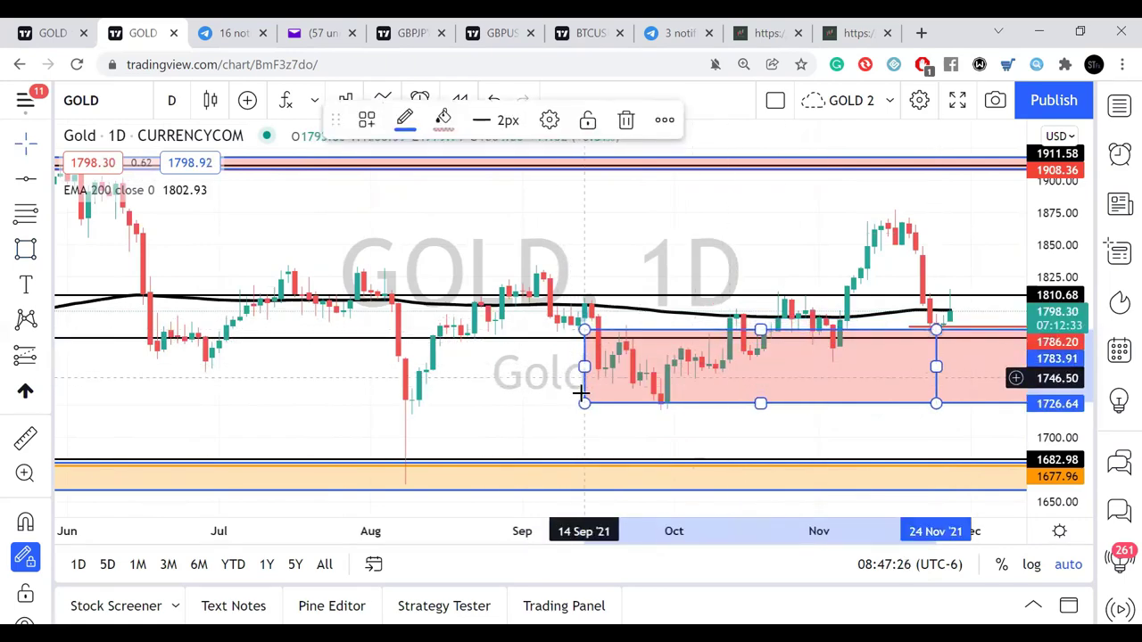
pyautogui.moveTo(721, 378); pyautogui.dragTo(888, 343)
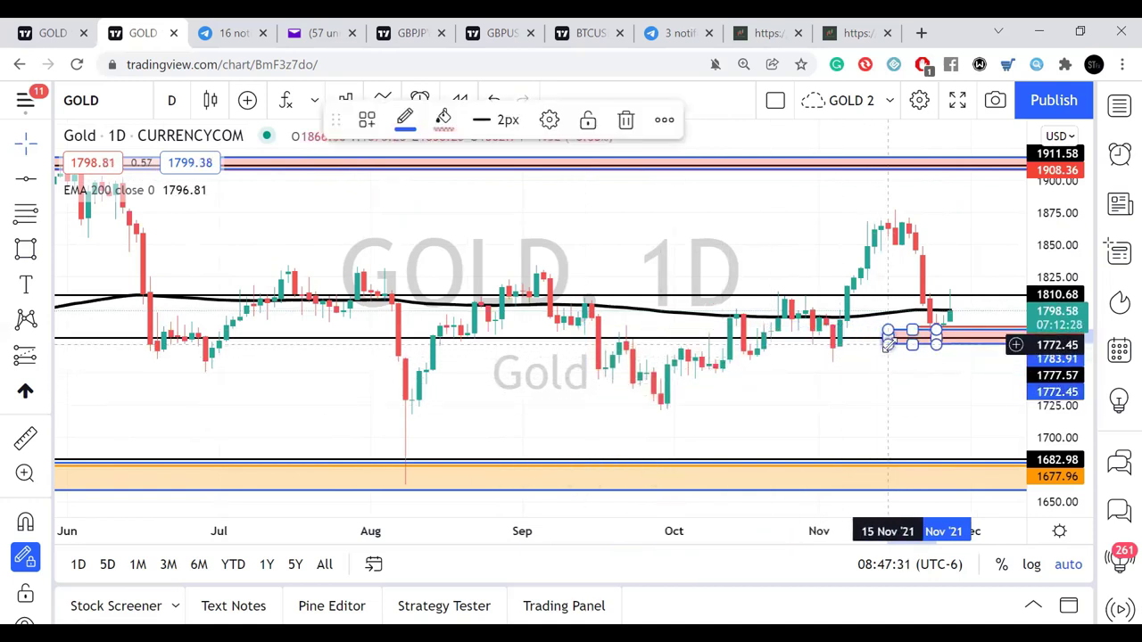
pyautogui.click(762, 255)
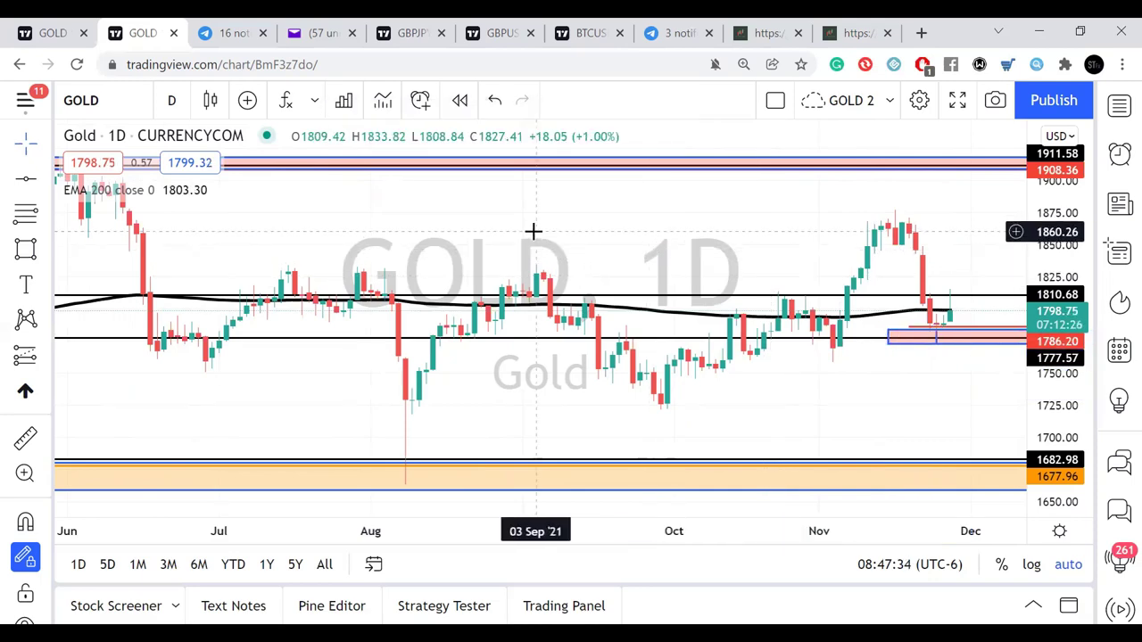
# - Switch the gold chart to the 4-hour timeframe
pyautogui.hscroll(-2, 546, 236)
pyautogui.hscroll(5, 550, 262)
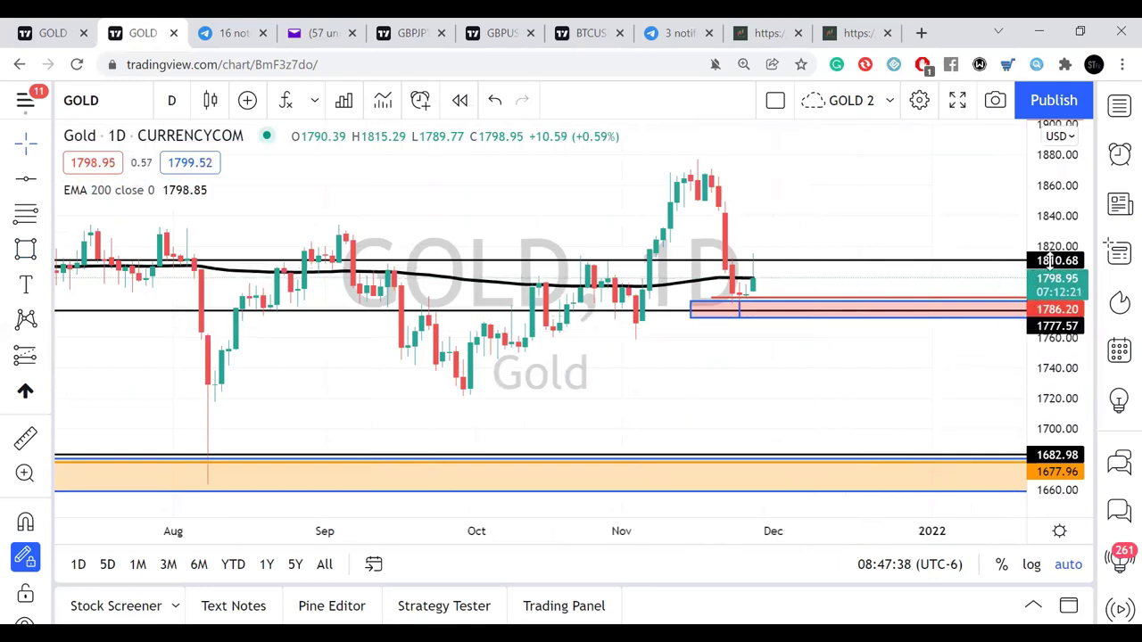
pyautogui.moveTo(936, 255); pyautogui.dragTo(742, 319)
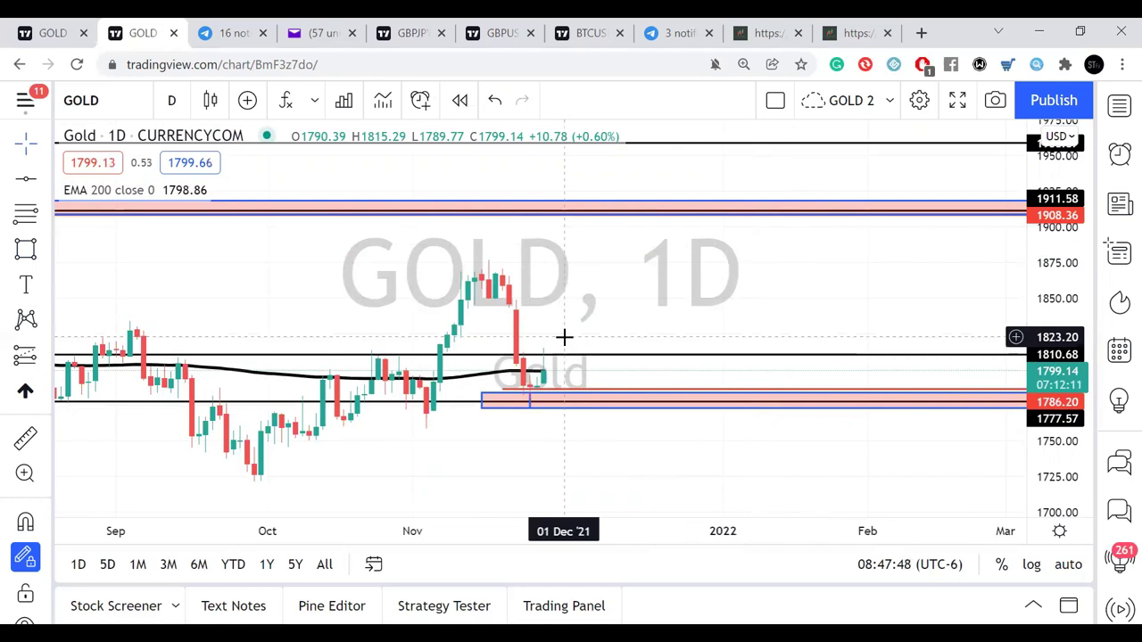
pyautogui.moveTo(481, 319); pyautogui.dragTo(482, 321)
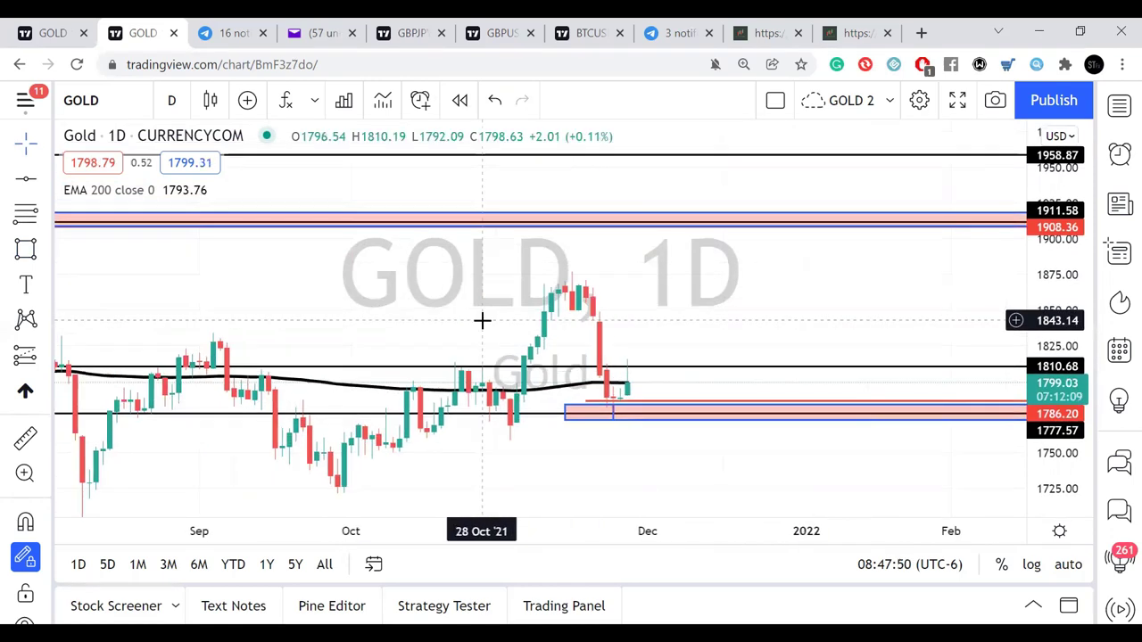
pyautogui.click(171, 101)
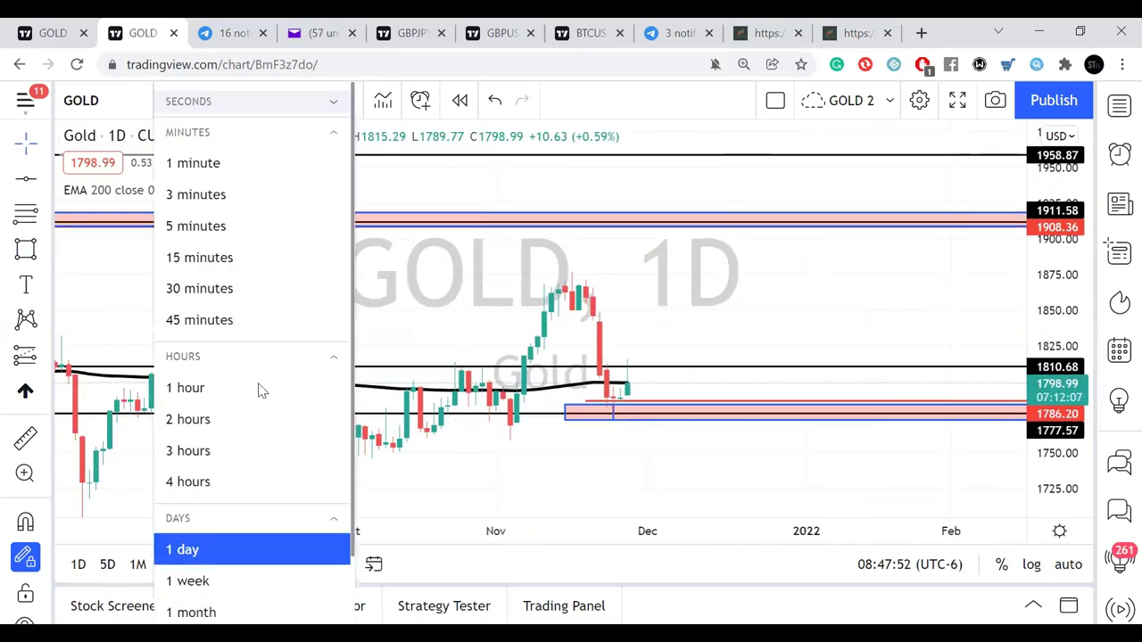
pyautogui.click(189, 482)
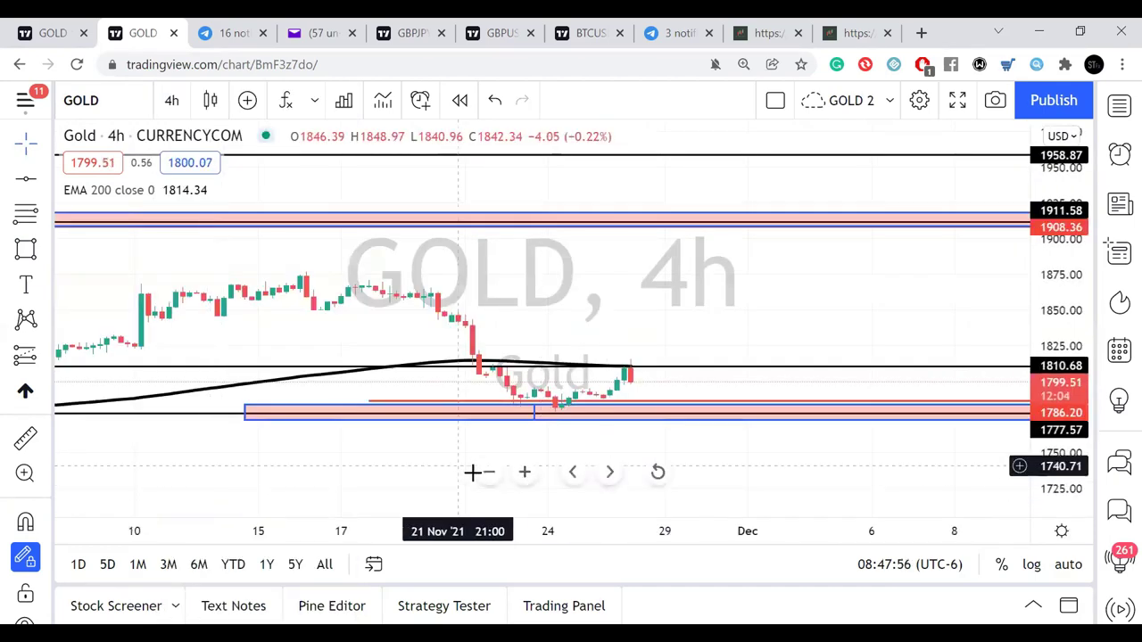
# - Examine the November 2021 swings on the 4-hour chart with automatic price scaling applied
pyautogui.click(488, 473)
pyautogui.click(488, 473)
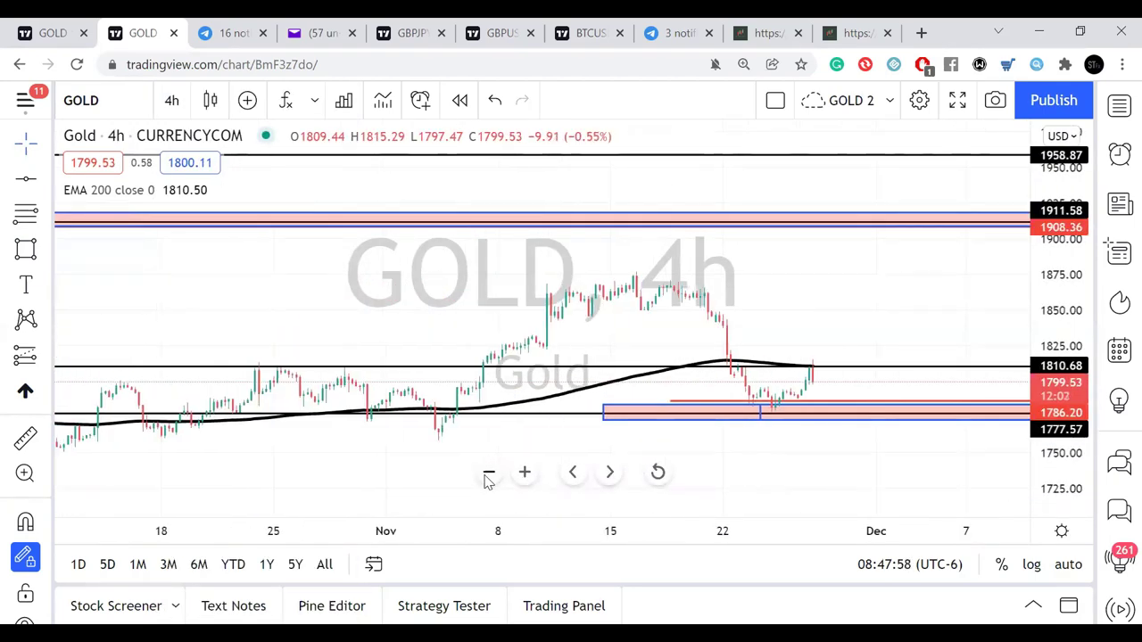
pyautogui.click(525, 473)
pyautogui.click(524, 473)
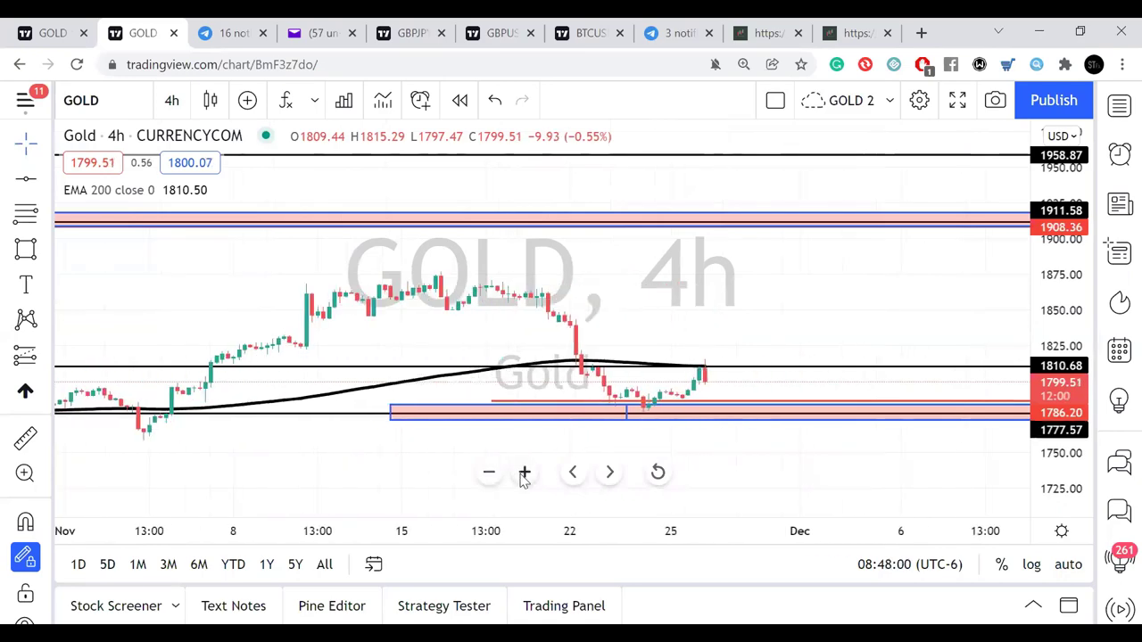
pyautogui.click(525, 473)
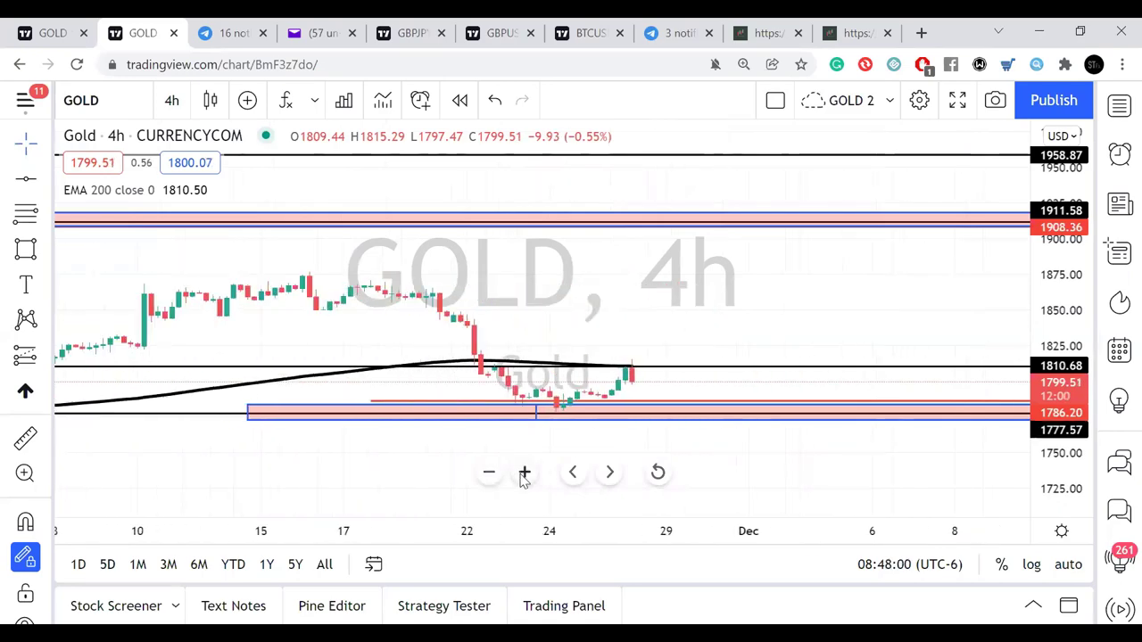
pyautogui.click(1068, 564)
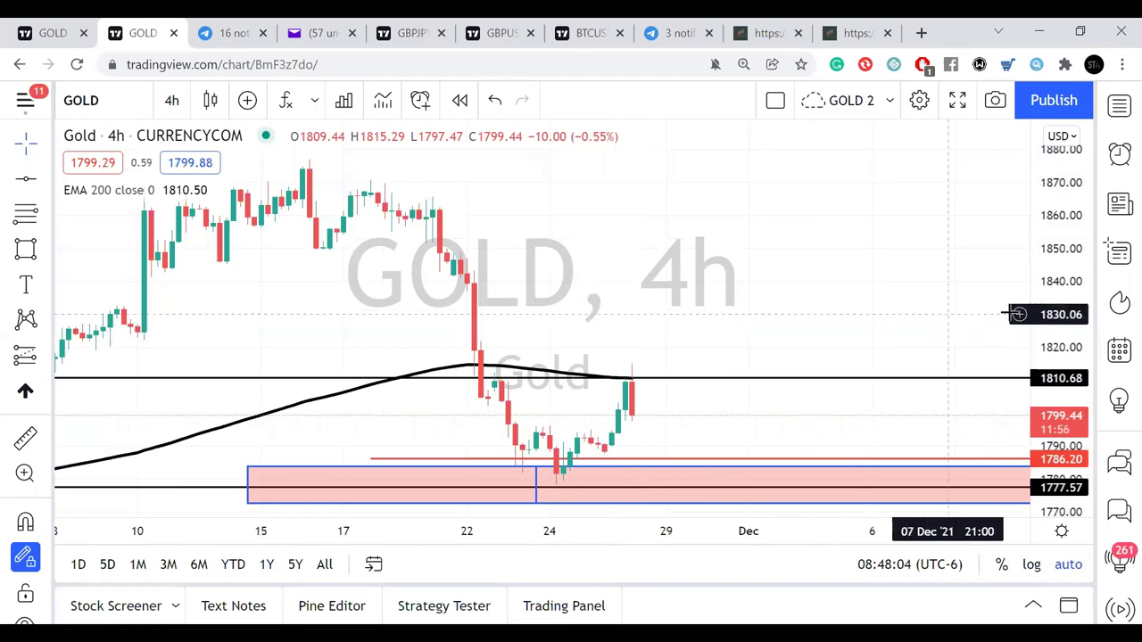
pyautogui.moveTo(1049, 276); pyautogui.dragTo(1050, 312)
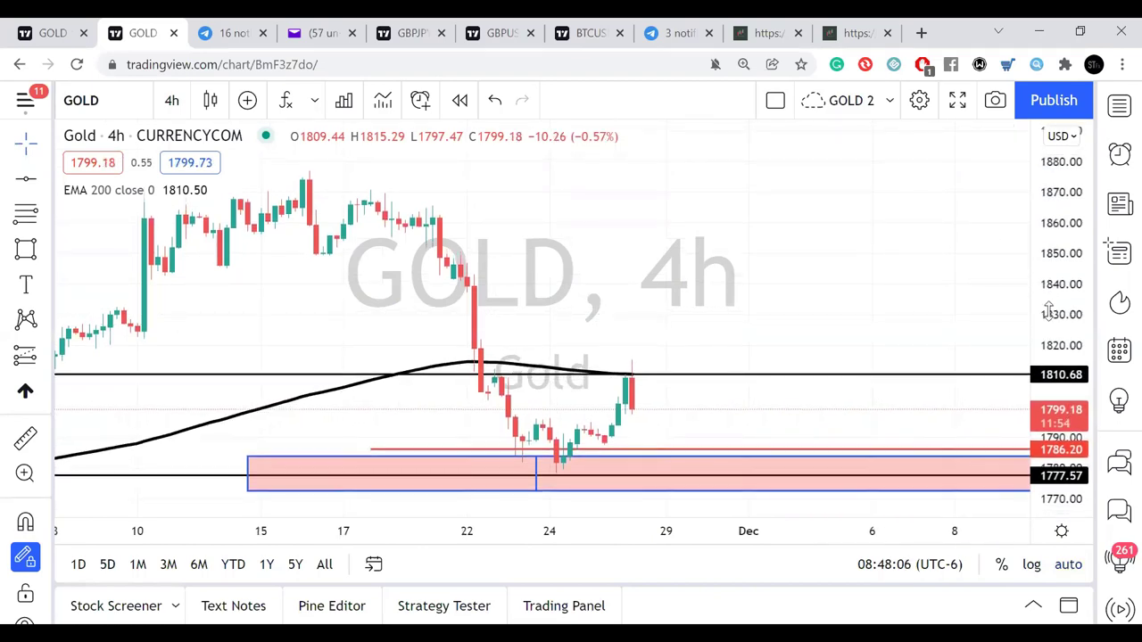
pyautogui.moveTo(874, 309); pyautogui.dragTo(913, 349)
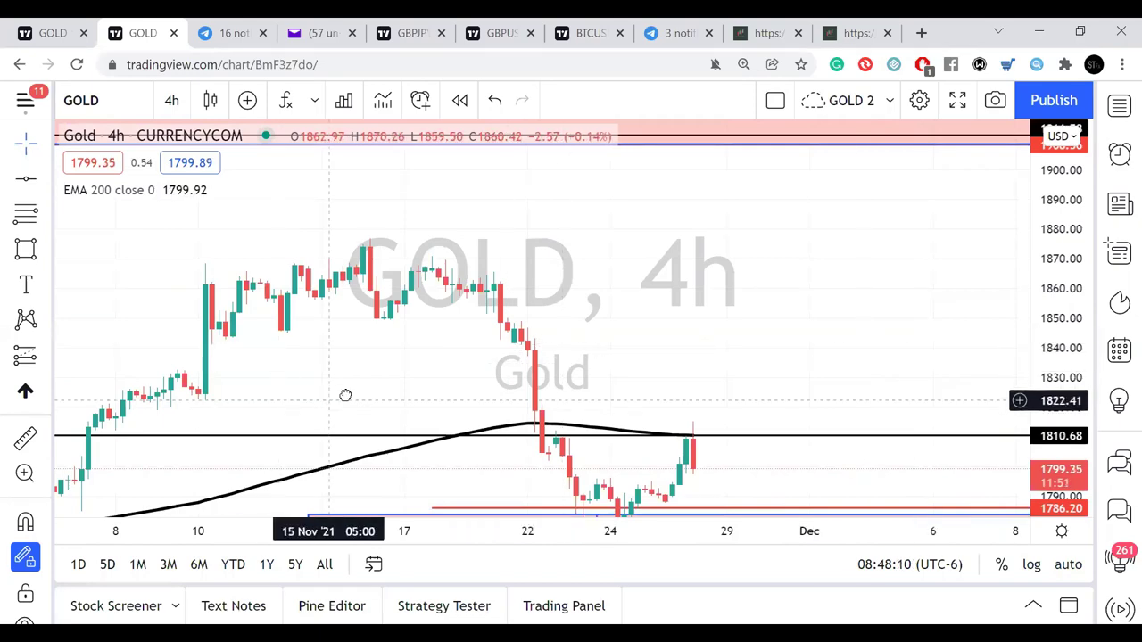
pyautogui.moveTo(345, 395); pyautogui.dragTo(508, 309)
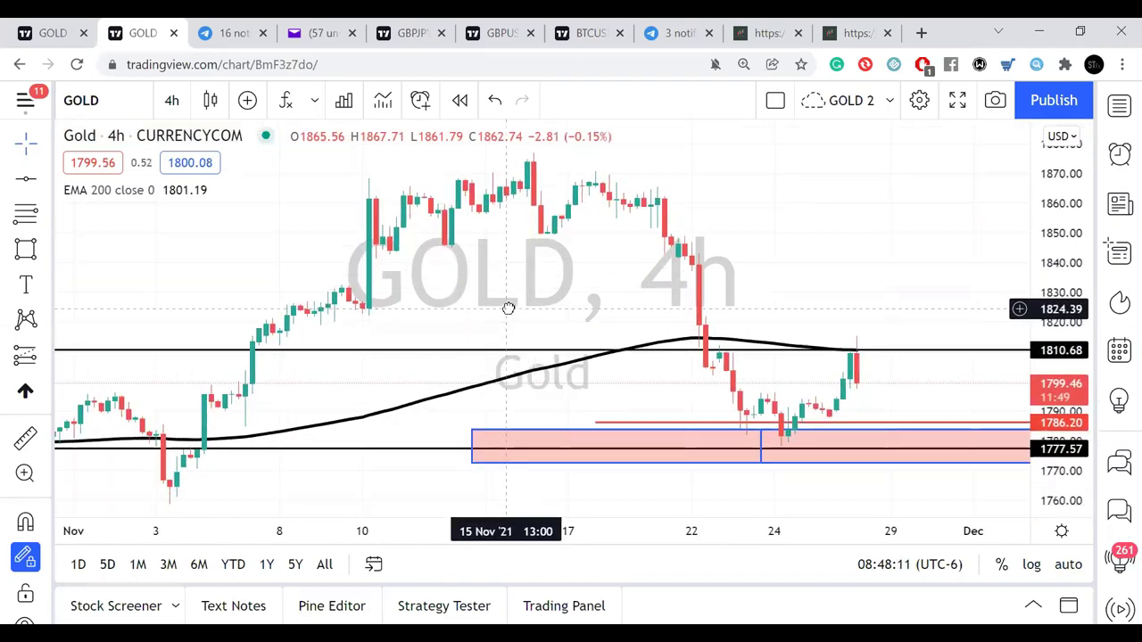
# - Draw a rectangle zone from 8 November 2021 between about 1832 and 1835 and fill it blue
pyautogui.click(18, 251)
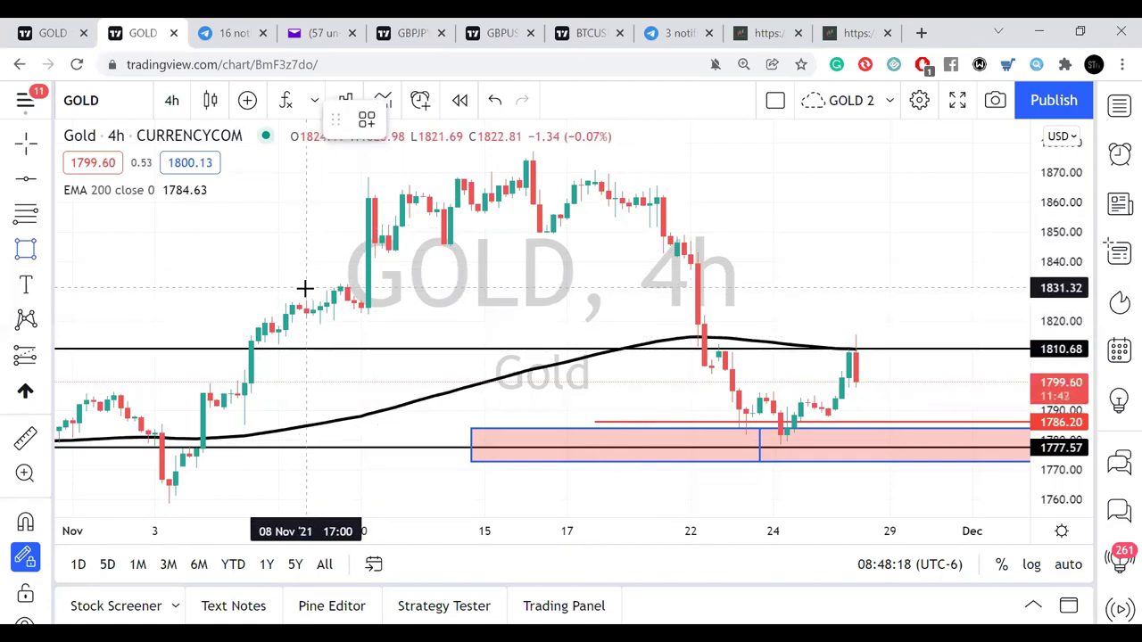
pyautogui.moveTo(305, 288); pyautogui.dragTo(306, 280)
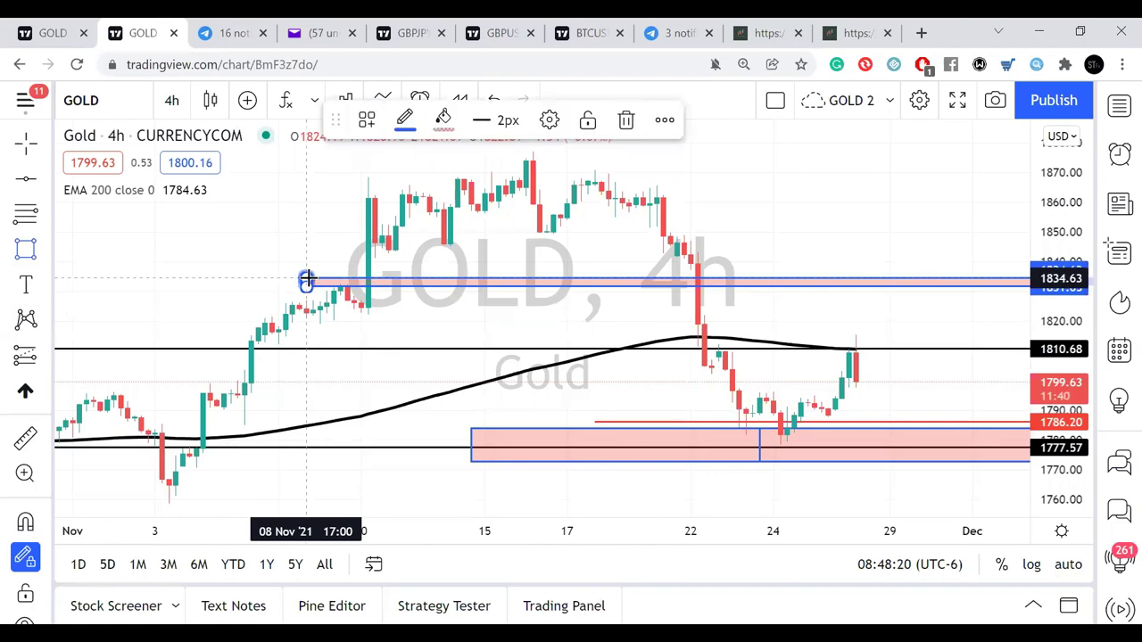
pyautogui.click(441, 121)
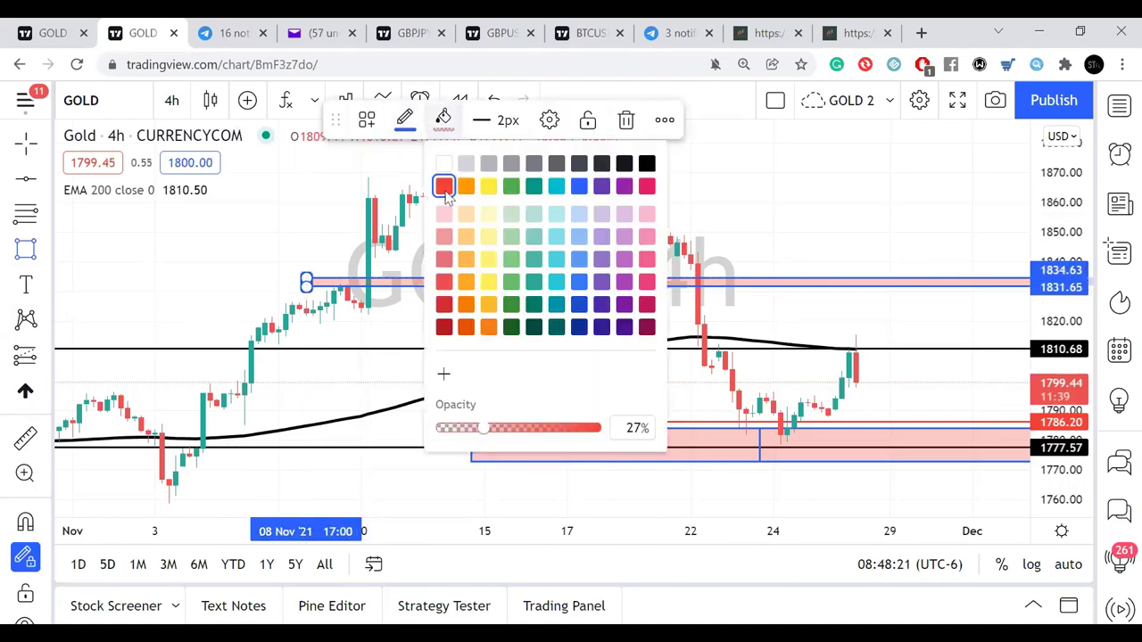
pyautogui.click(580, 187)
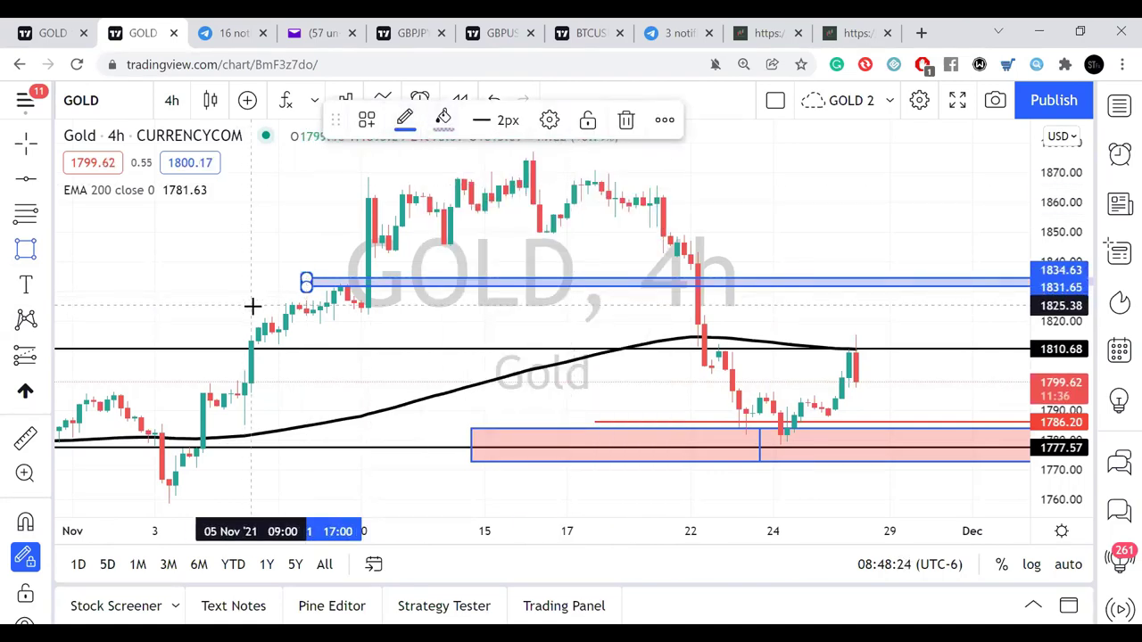
# - Draw two more blue rectangle zones, from 5 November at about 1825 to 1827 and from 3 November at about 1796 to 1799
pyautogui.moveTo(252, 306); pyautogui.dragTo(252, 307)
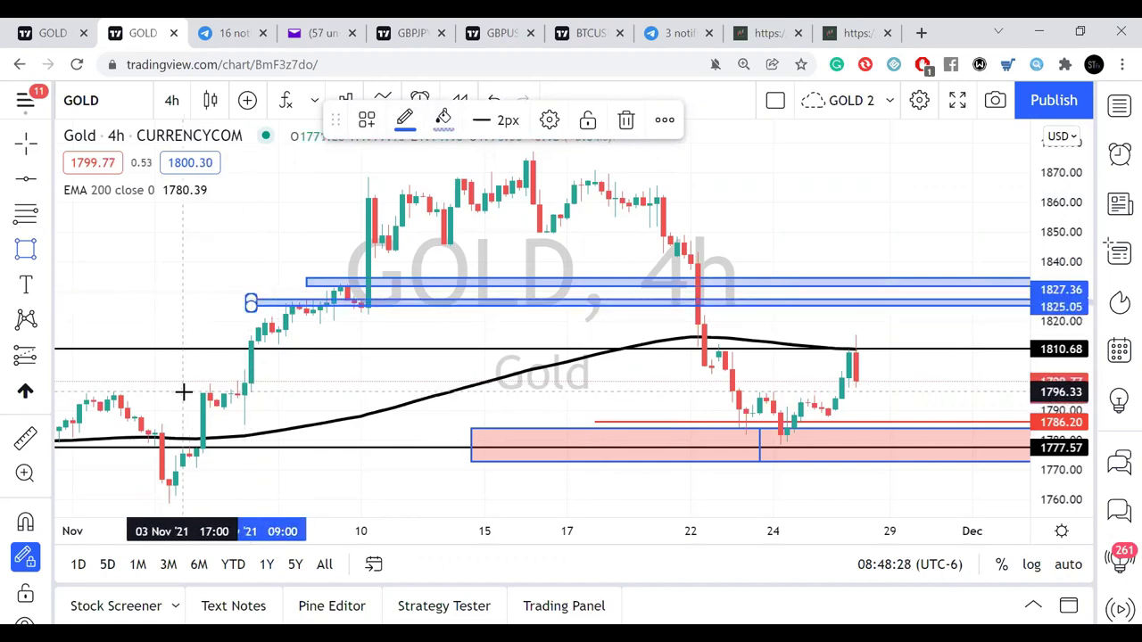
pyautogui.moveTo(182, 394); pyautogui.dragTo(186, 386)
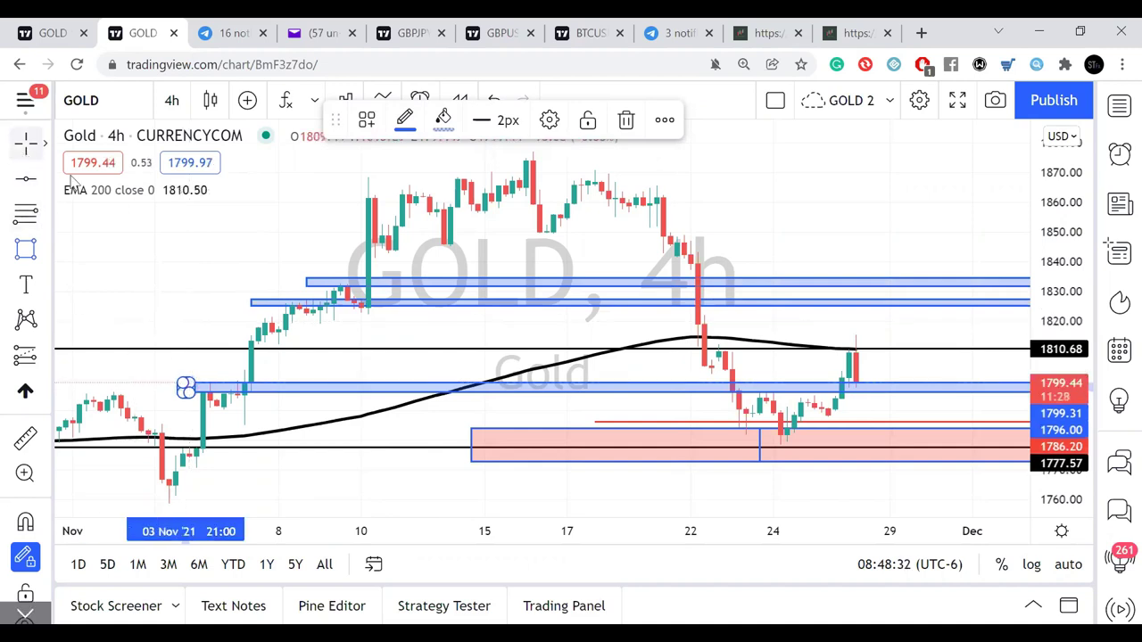
pyautogui.click(187, 295)
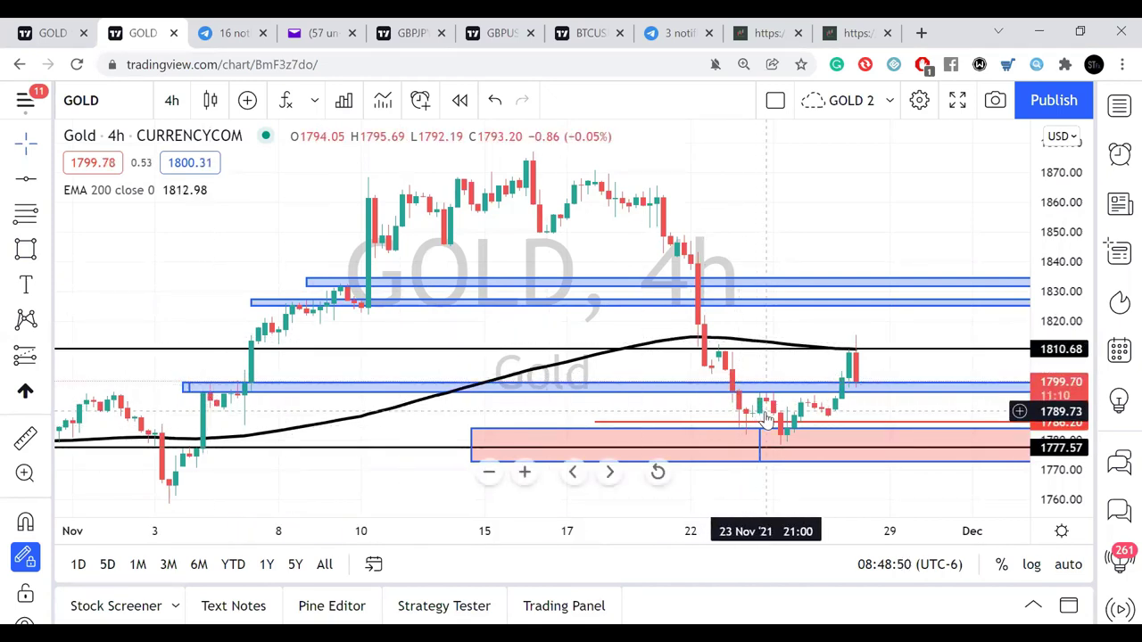
# - Delete the three blue 4-hour zones near 1833, 1826 and 1798
pyautogui.click(787, 435)
pyautogui.click(787, 442)
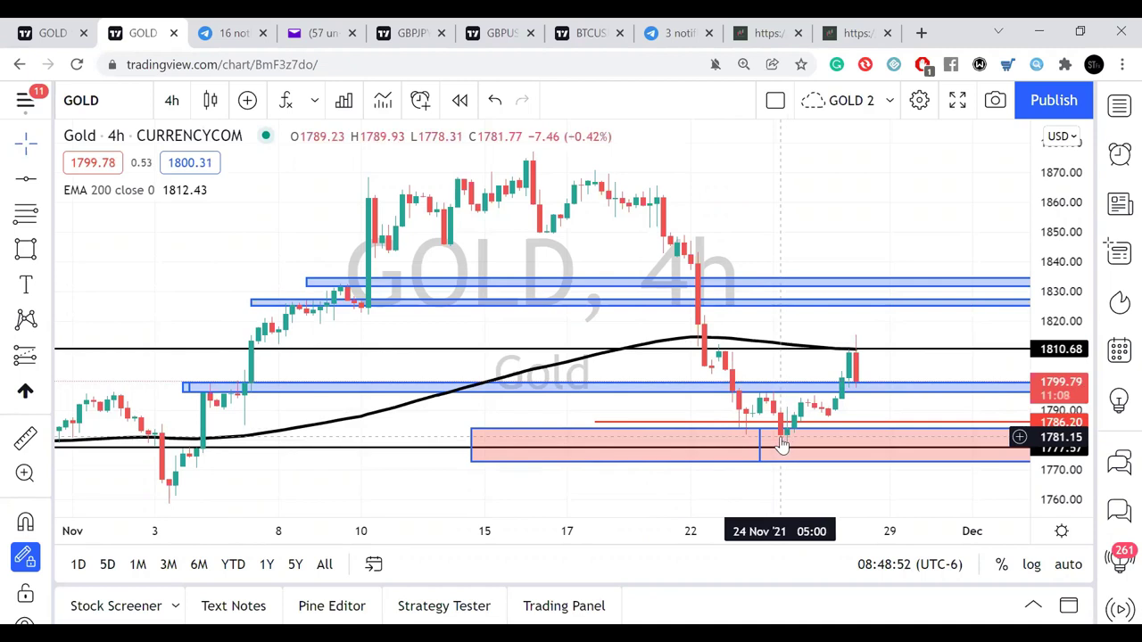
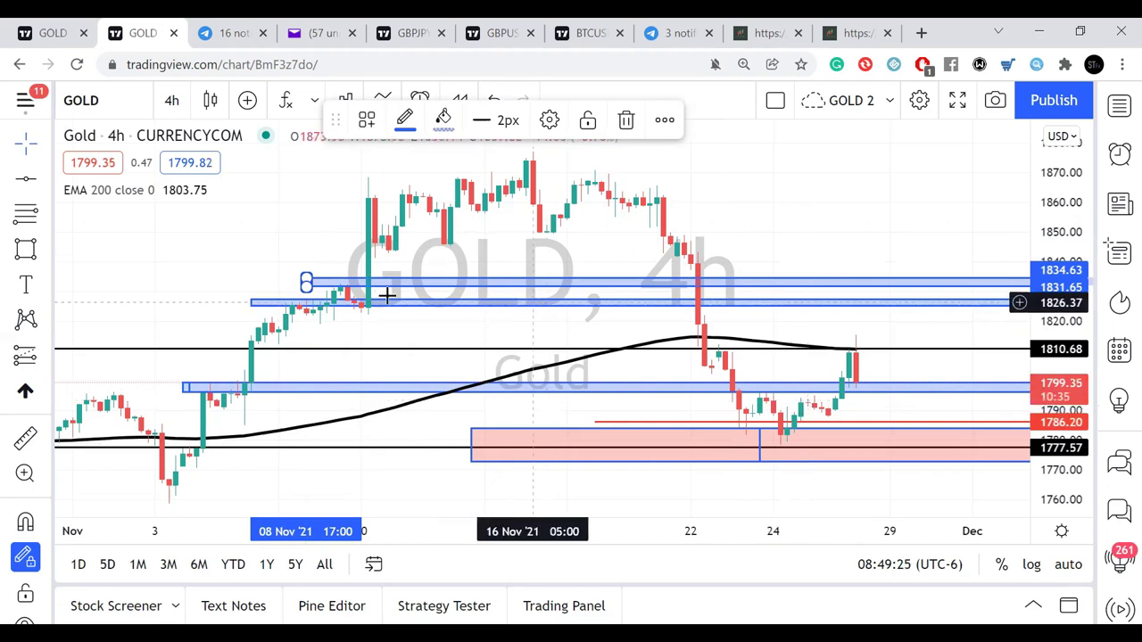
pyautogui.press('Delete')
pyautogui.click(249, 302)
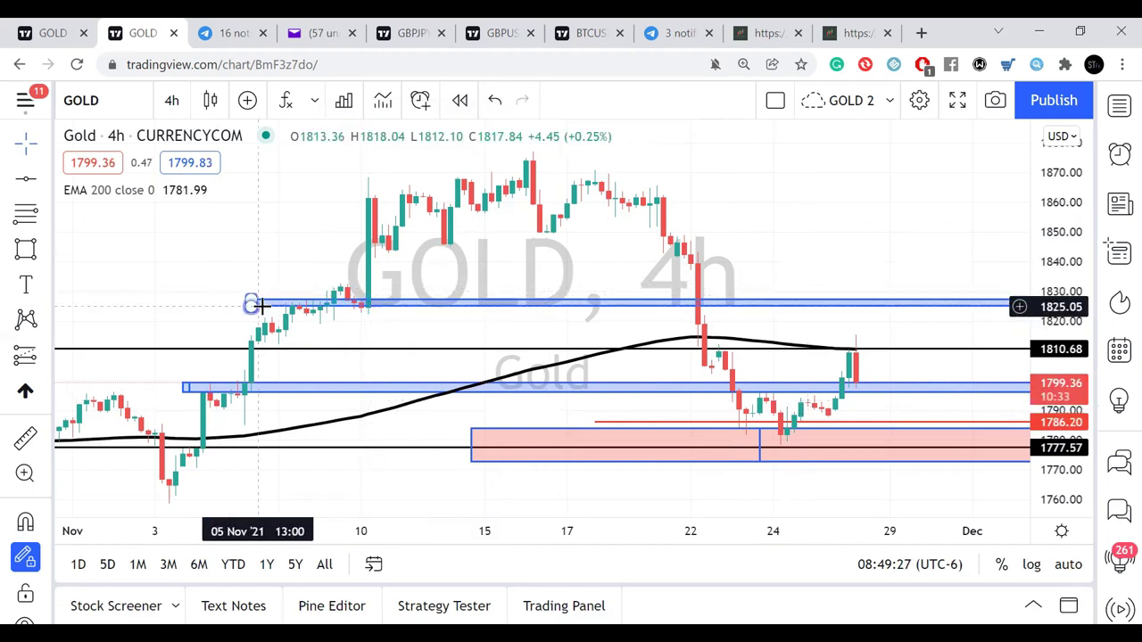
pyautogui.press('Delete')
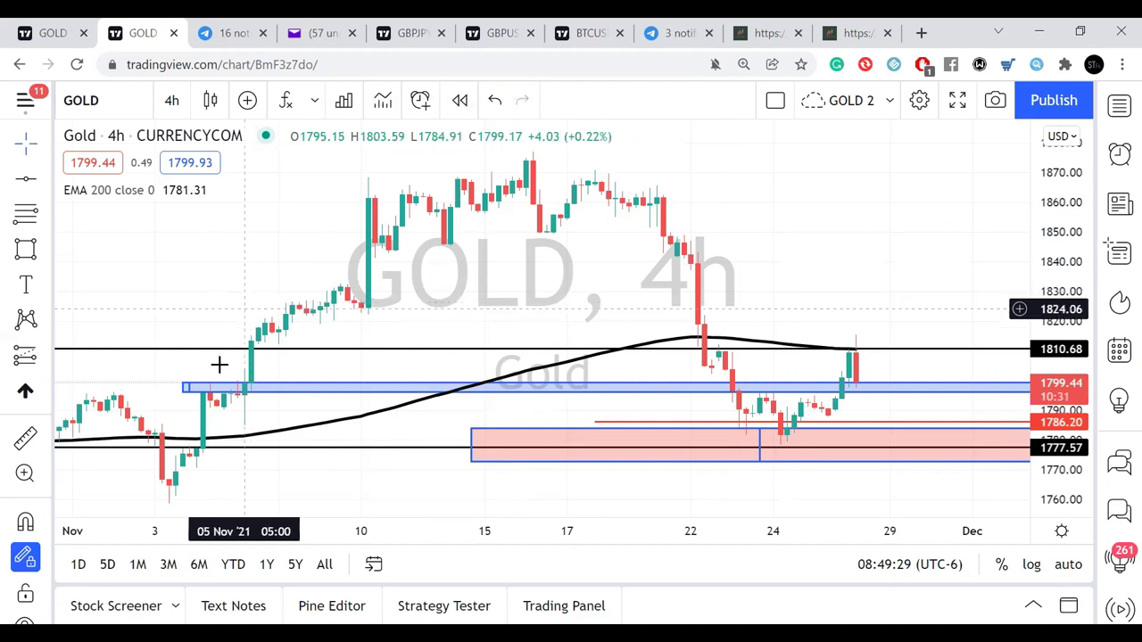
pyautogui.click(185, 385)
pyautogui.press('Delete')
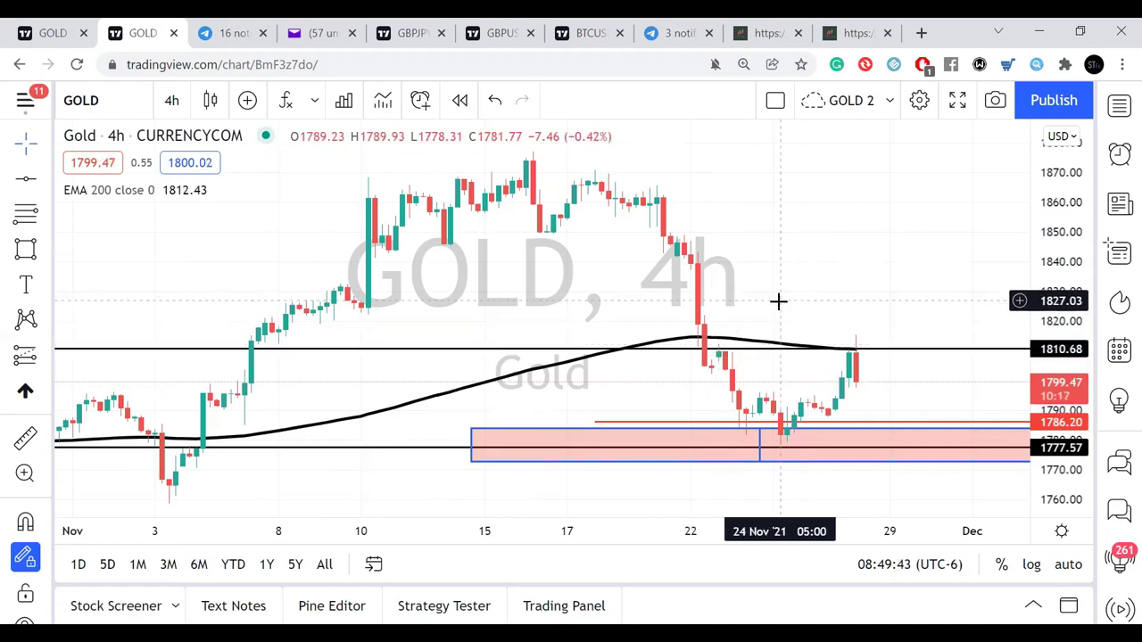
# - Draw two blue rectangle zones, from 22 November at about 1810 to 1813.5 and from 23 November at about 1781 to 1789
pyautogui.moveTo(778, 302); pyautogui.dragTo(658, 296)
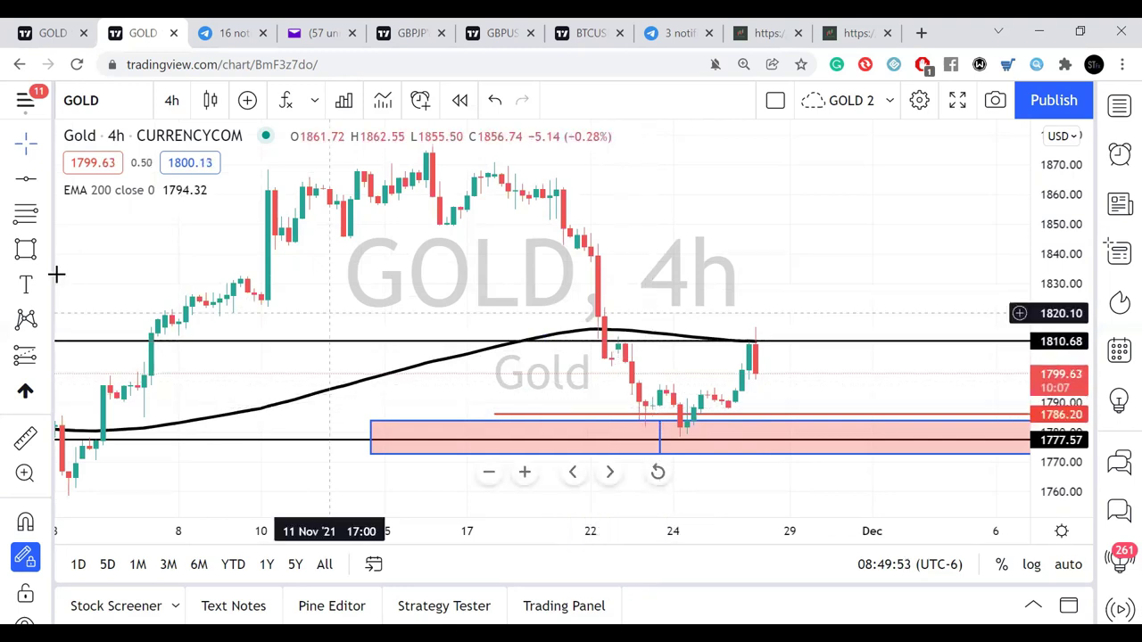
pyautogui.click(25, 251)
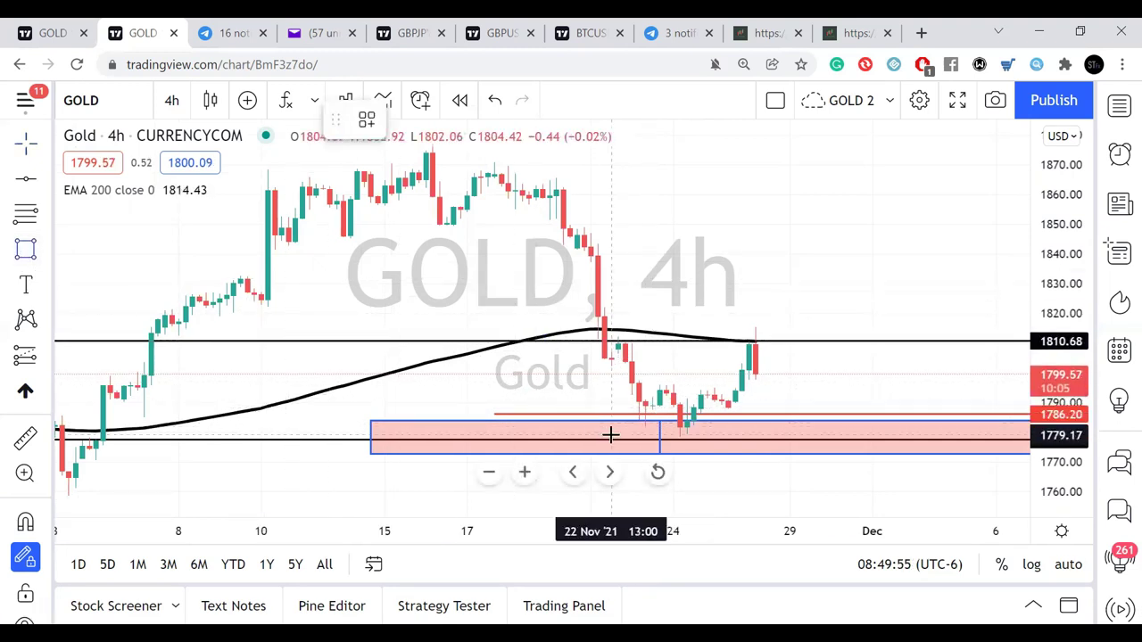
pyautogui.click(600, 344)
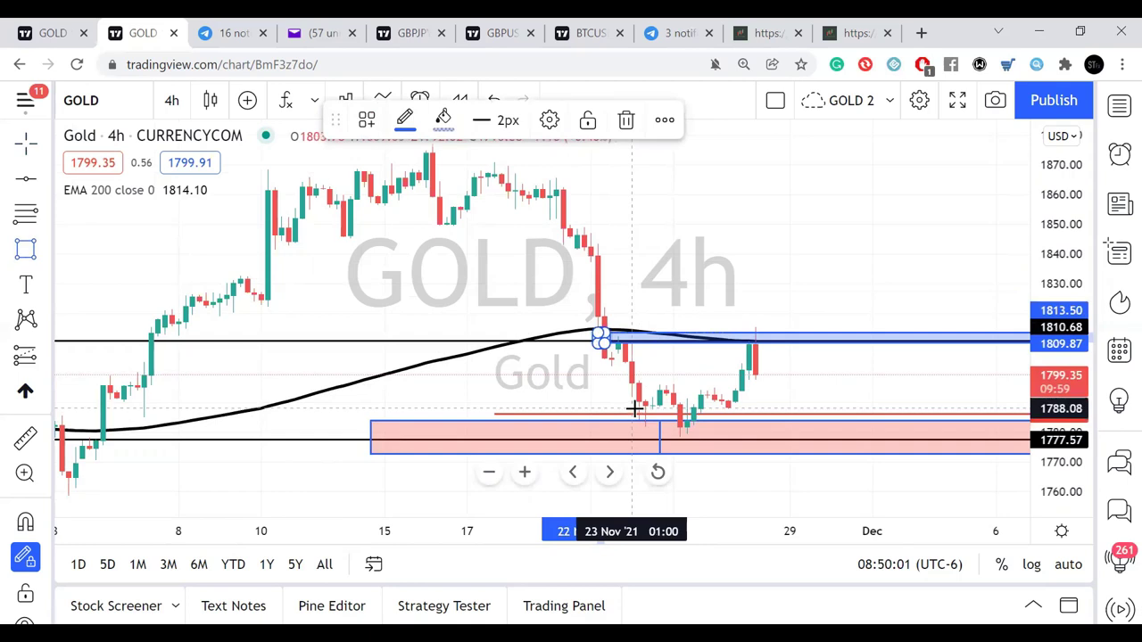
pyautogui.click(632, 407)
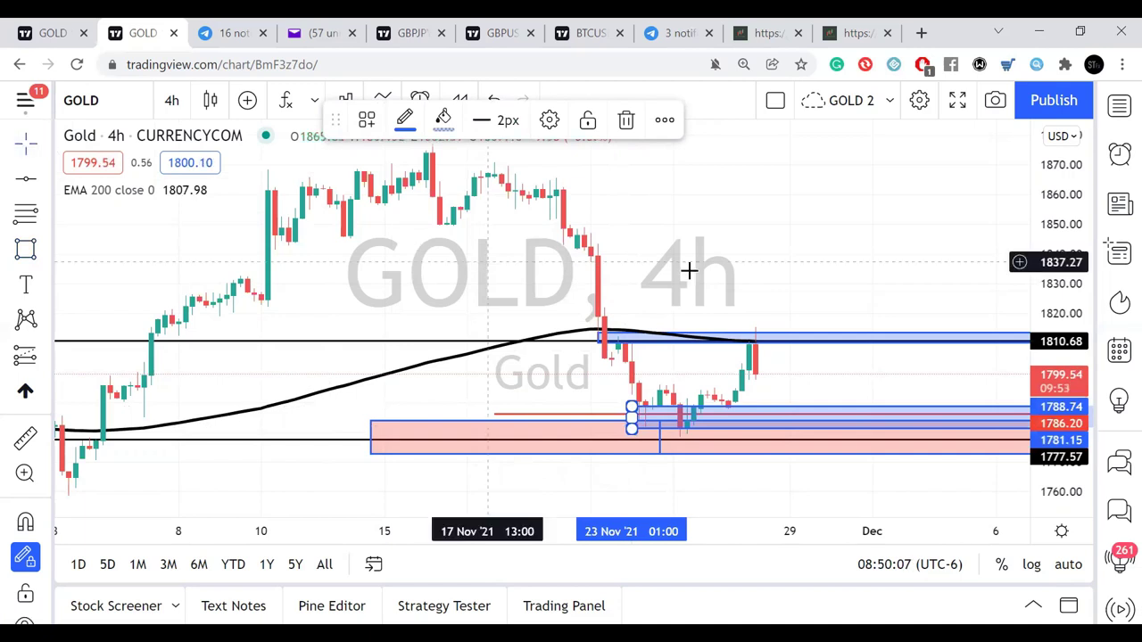
pyautogui.click(722, 241)
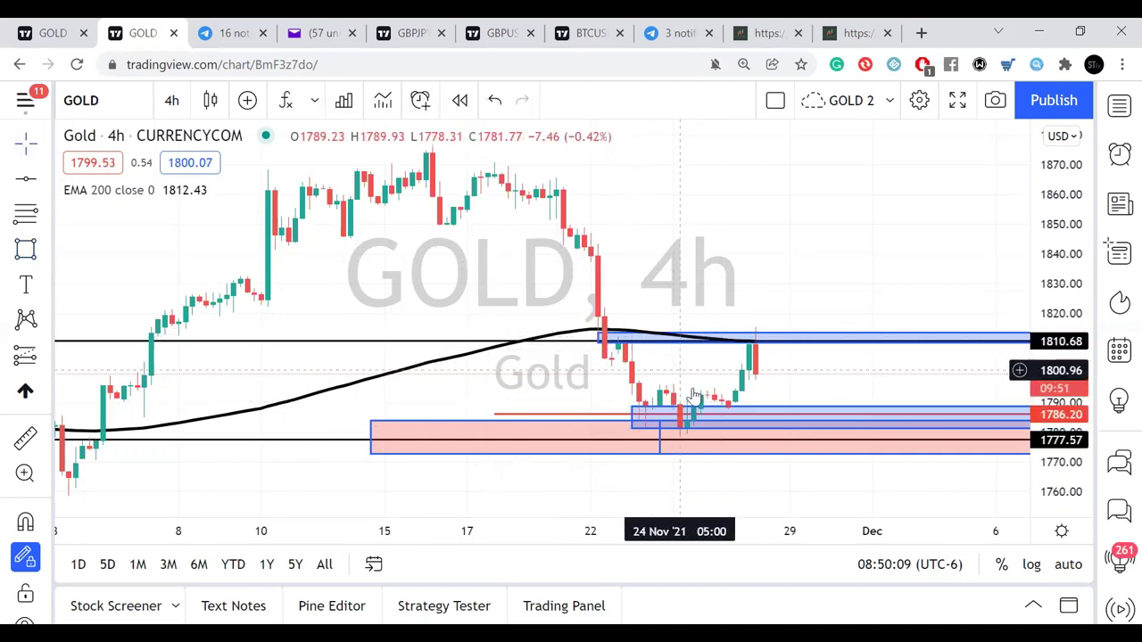
# - Switch the gold chart to the 15-minute timeframe with automatic price scaling
pyautogui.click(172, 100)
pyautogui.click(197, 259)
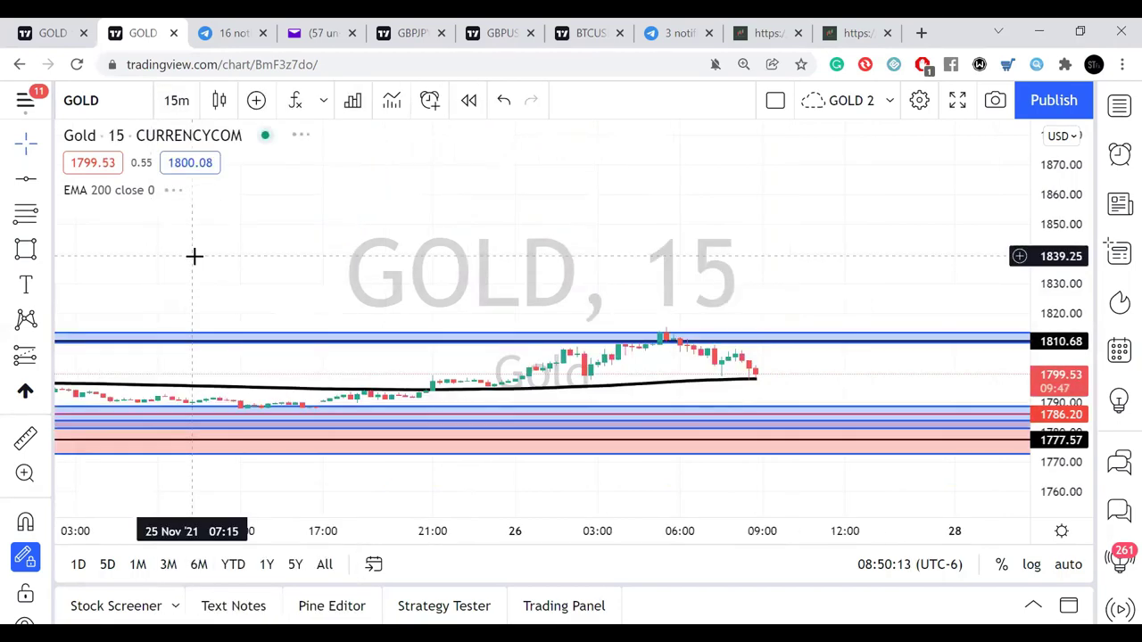
pyautogui.click(1069, 569)
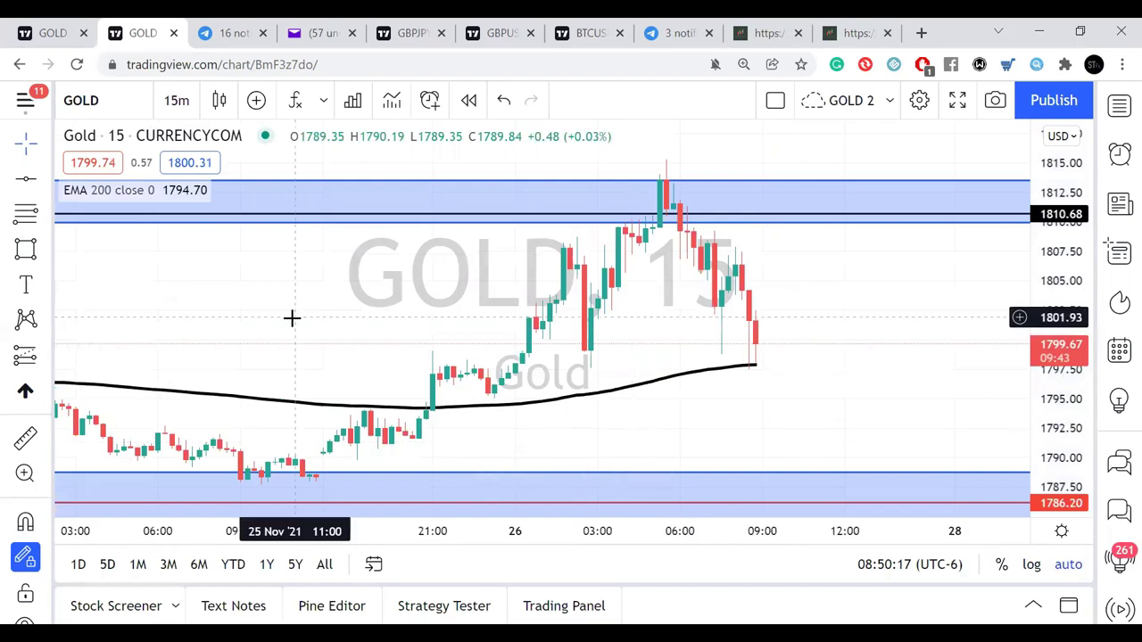
# - Examine the 22 to 24 November price swings between the two blue zones on the 15-minute chart
pyautogui.moveTo(450, 393); pyautogui.dragTo(731, 429)
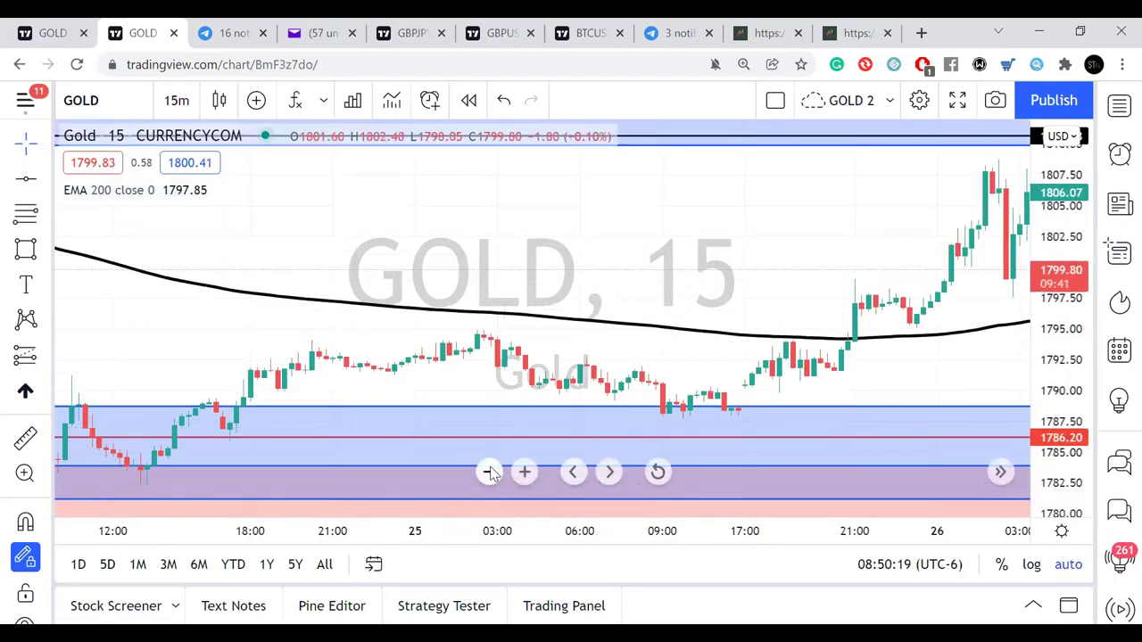
pyautogui.click(489, 473)
pyautogui.click(489, 473)
pyautogui.click(489, 473)
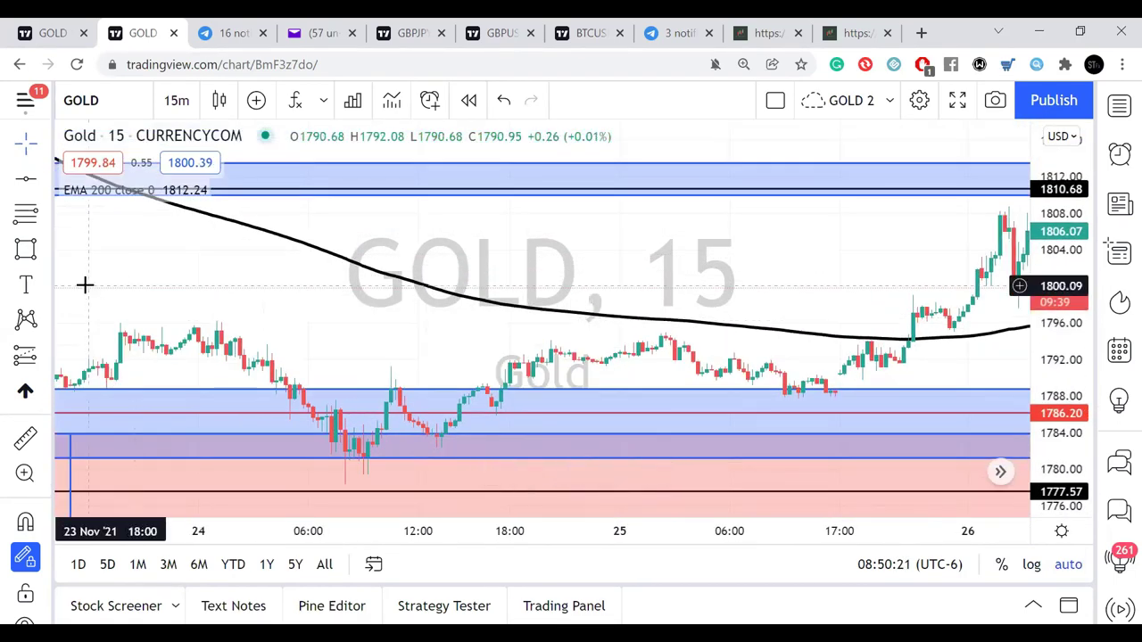
pyautogui.moveTo(110, 307); pyautogui.dragTo(408, 324)
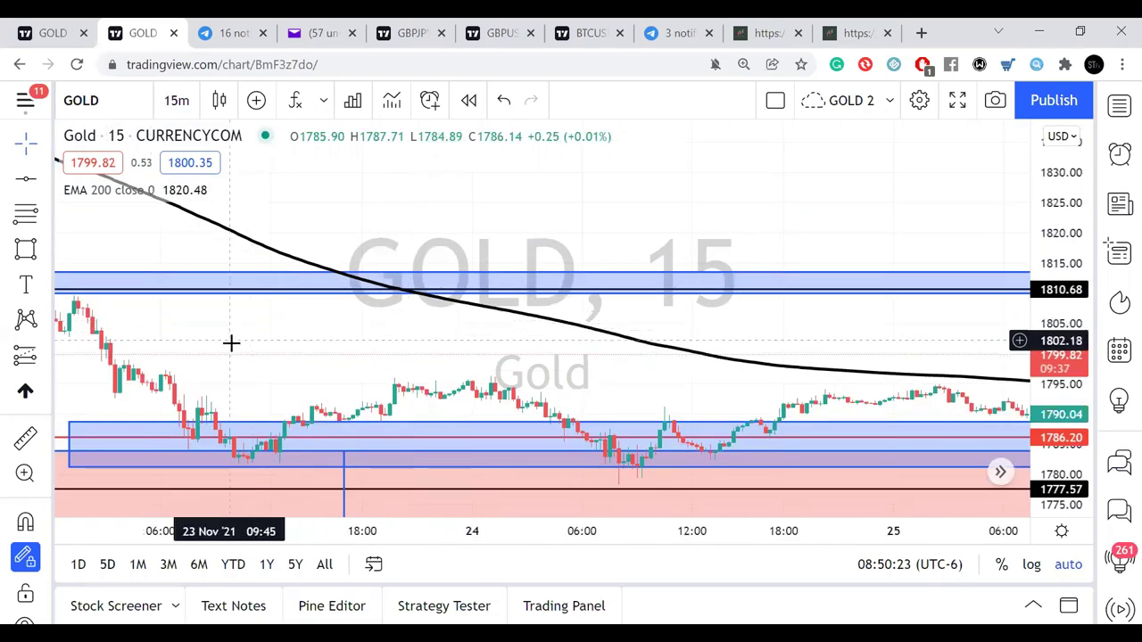
pyautogui.moveTo(230, 339); pyautogui.dragTo(378, 333)
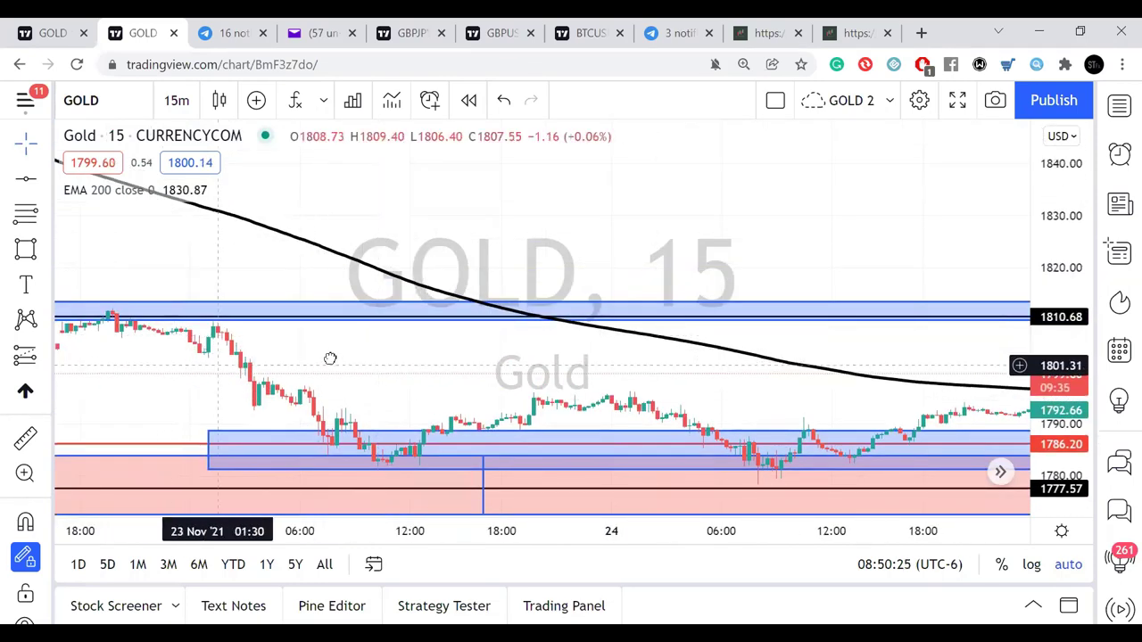
pyautogui.moveTo(179, 339); pyautogui.dragTo(232, 379)
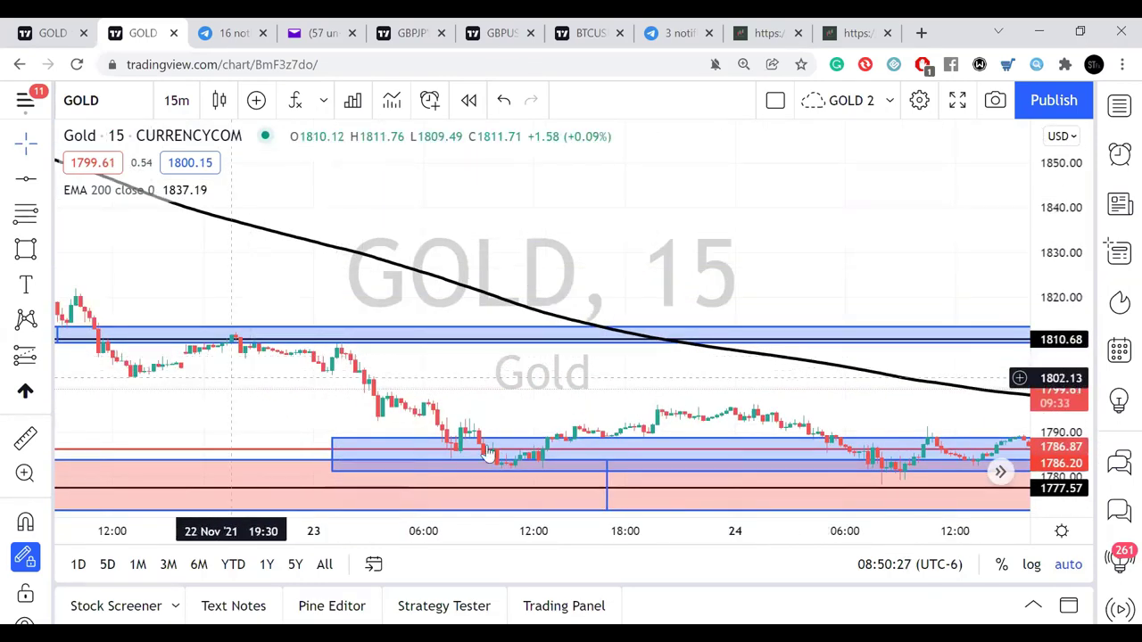
pyautogui.click(573, 471)
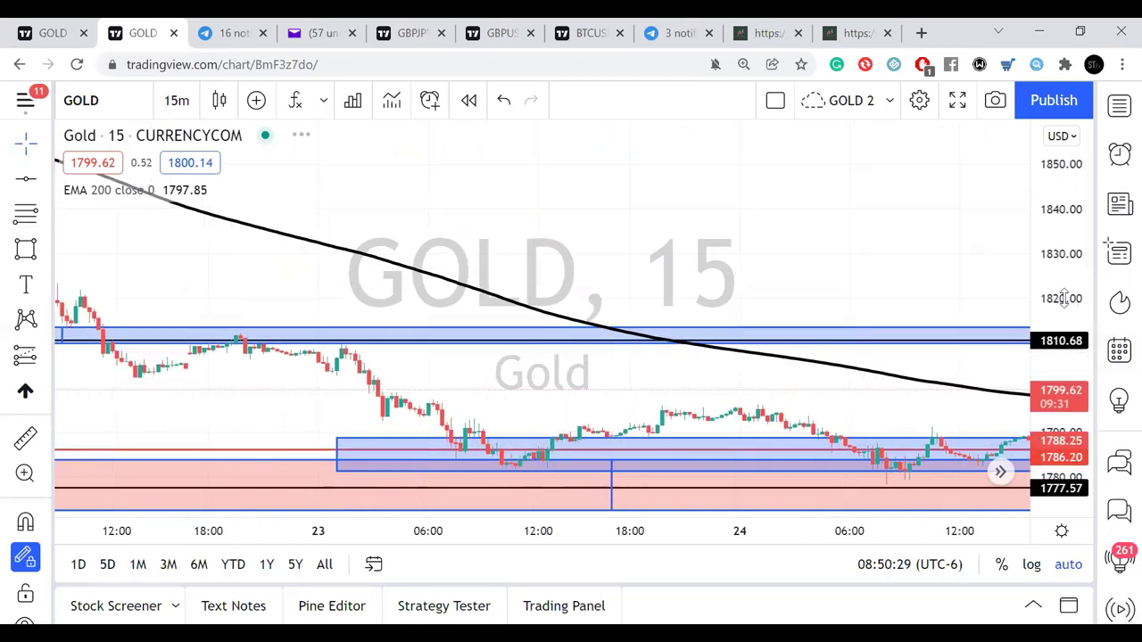
pyautogui.moveTo(1057, 287); pyautogui.dragTo(1057, 308)
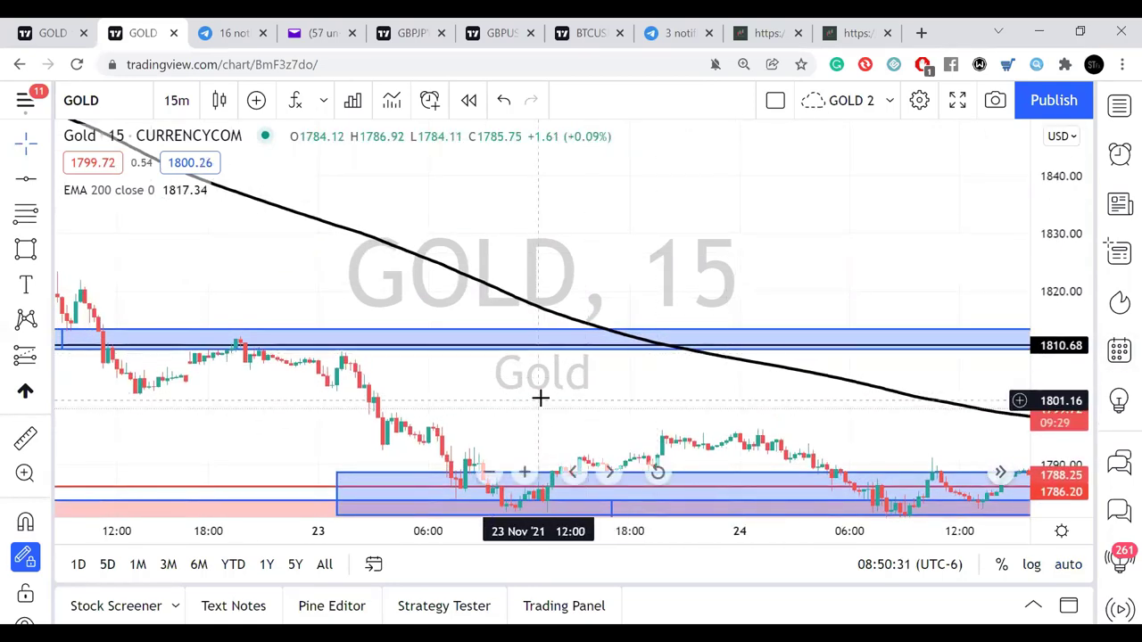
pyautogui.moveTo(540, 401); pyautogui.dragTo(711, 261)
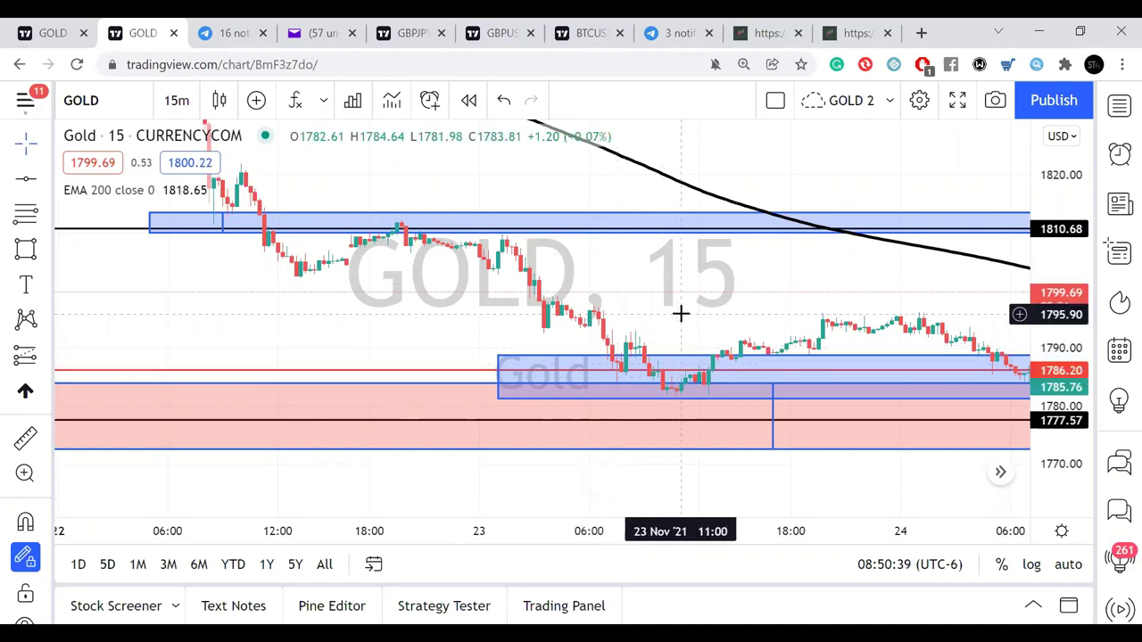
pyautogui.hscroll(3, 562, 319)
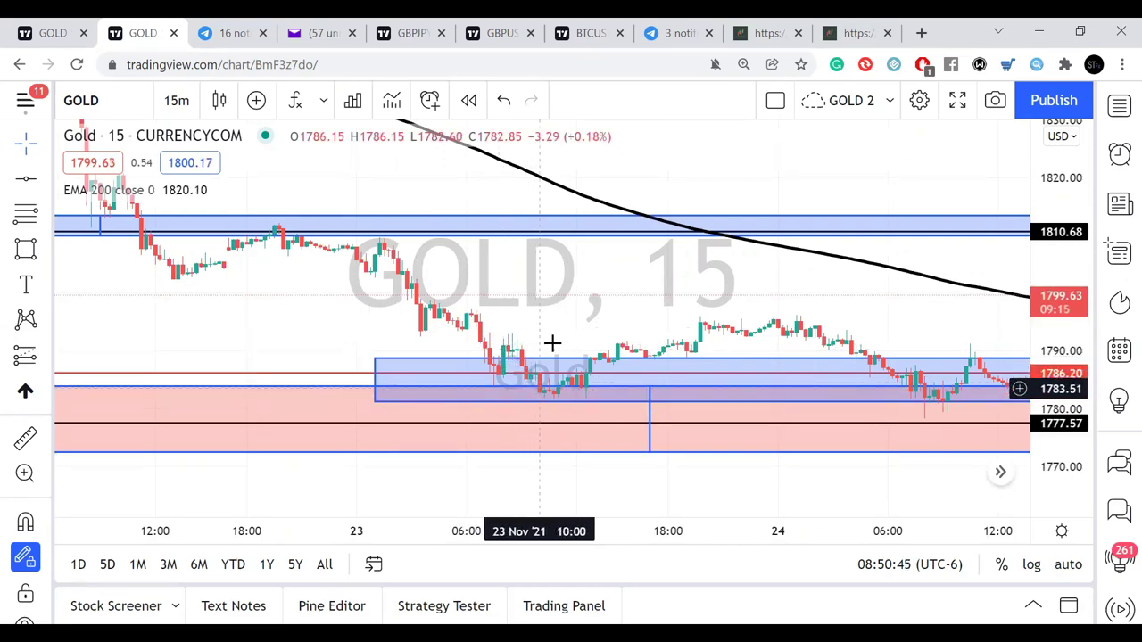
pyautogui.hscroll(2, 535, 338)
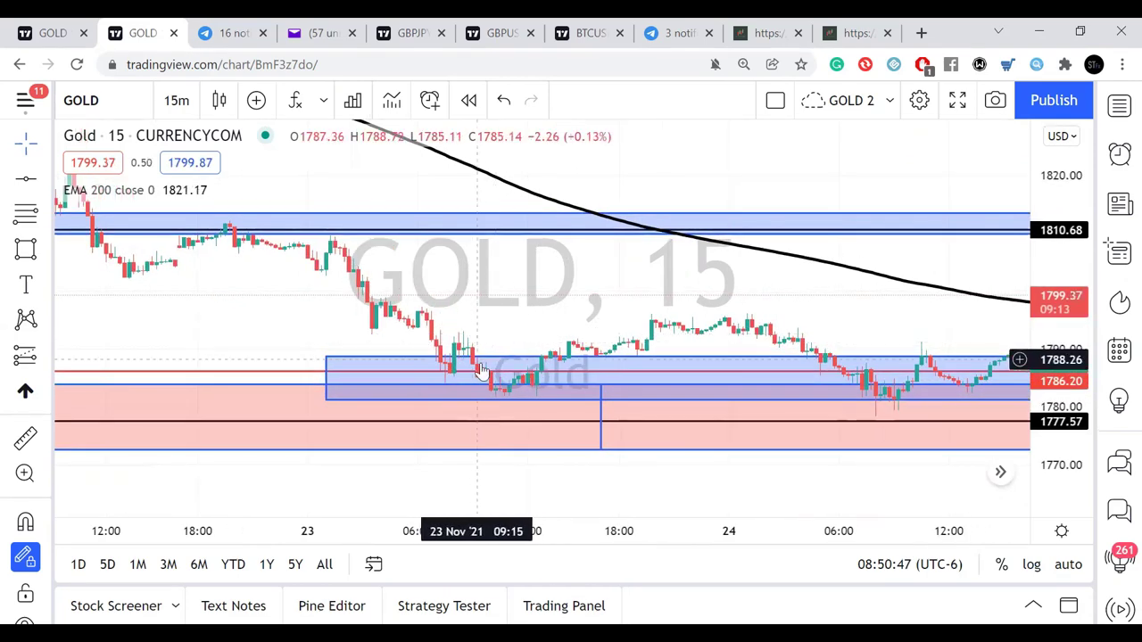
# - Change the chart style to Line and place a blue horizontal ray from the 22 November evening peak at about 1812
pyautogui.click(220, 101)
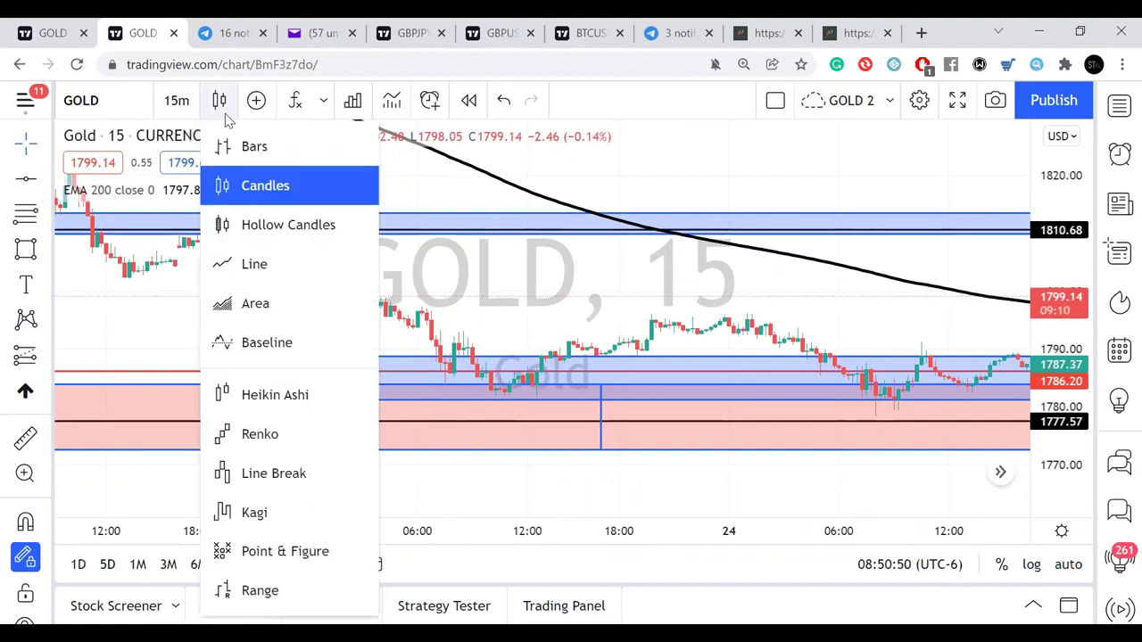
pyautogui.click(259, 261)
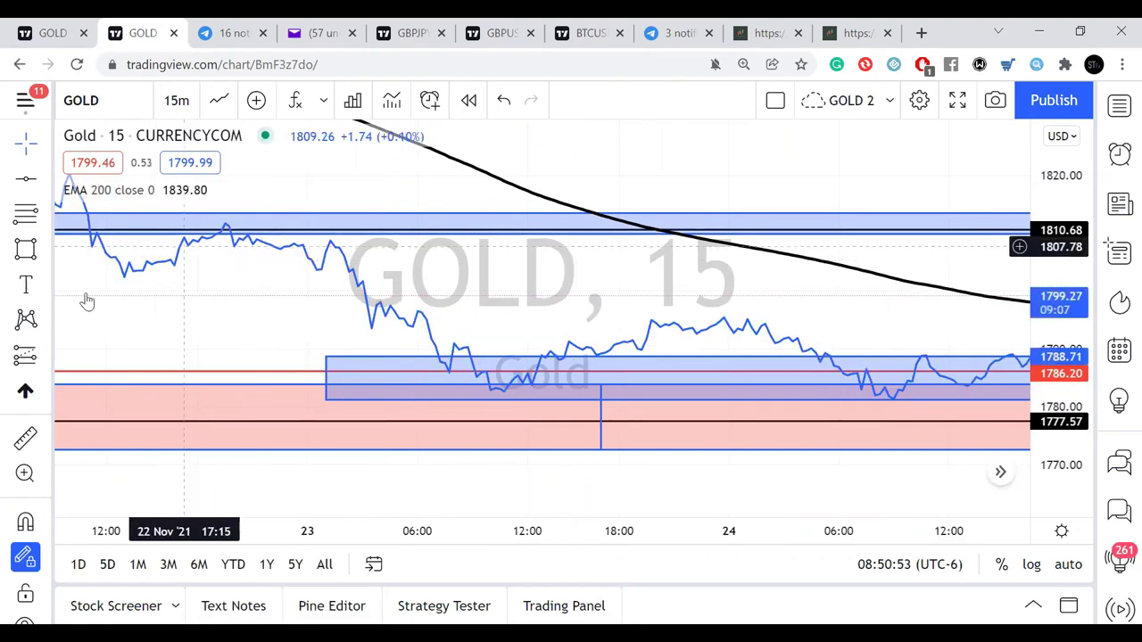
pyautogui.click(45, 181)
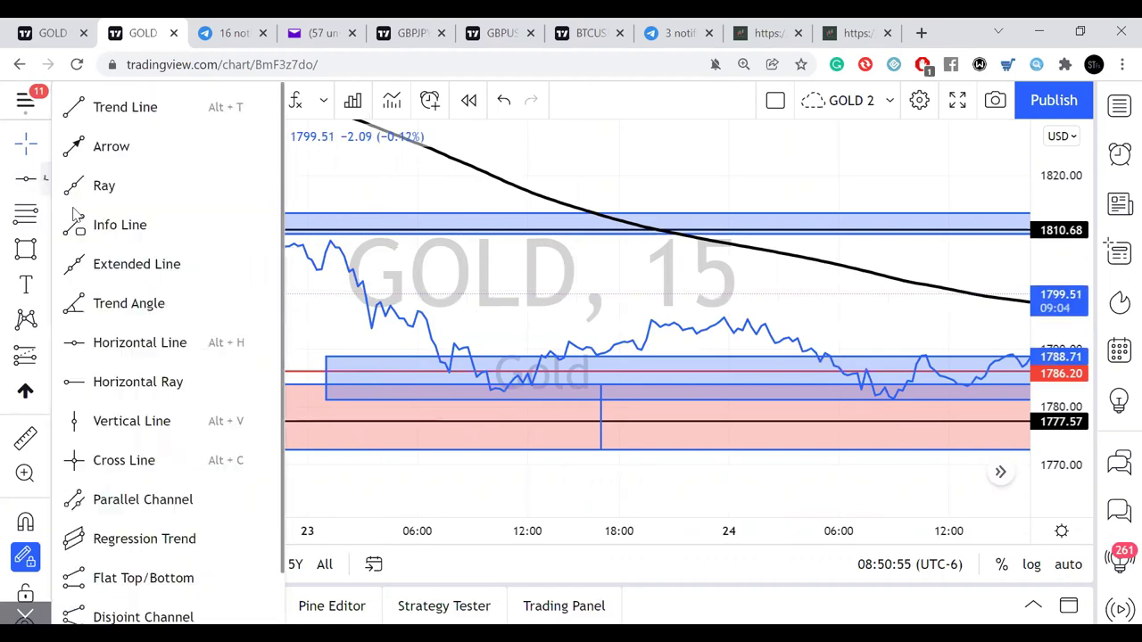
pyautogui.click(119, 386)
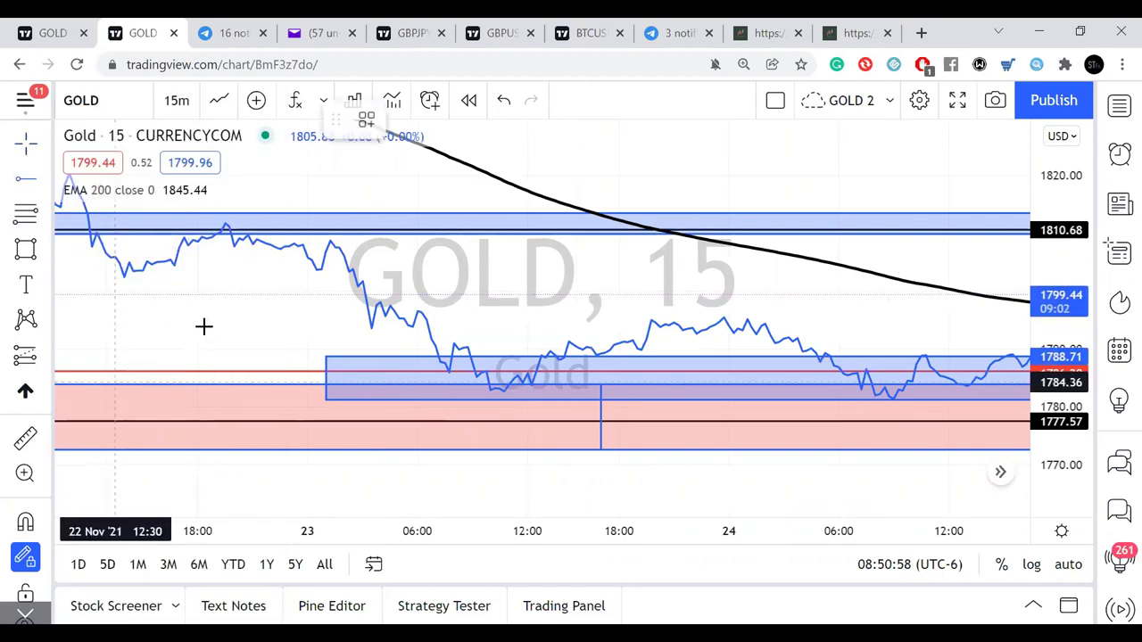
pyautogui.click(217, 223)
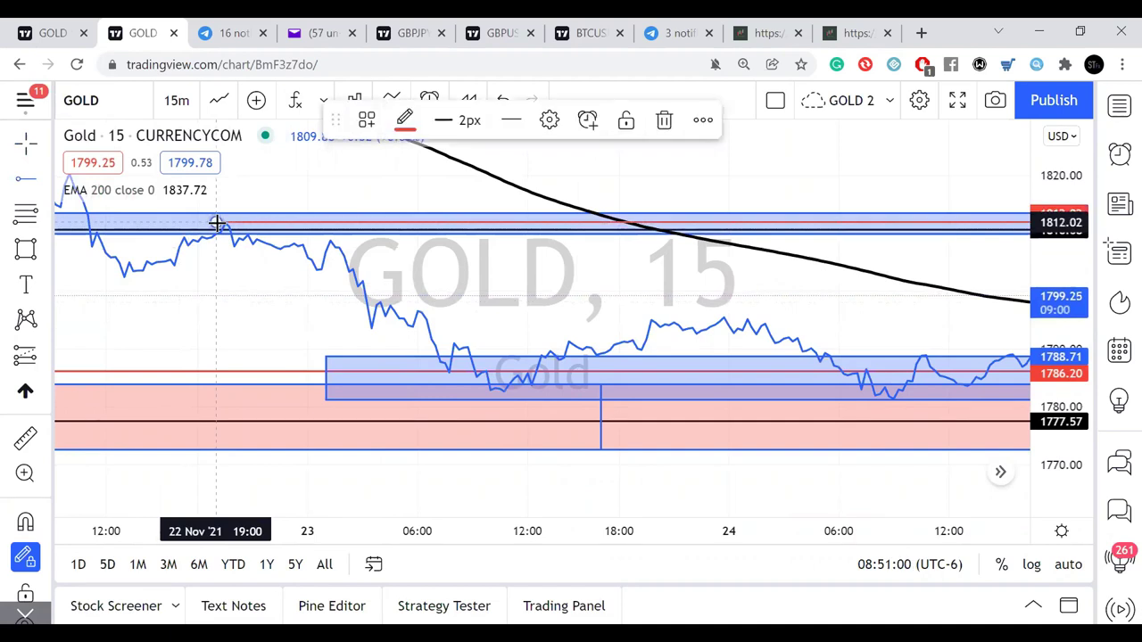
pyautogui.click(404, 122)
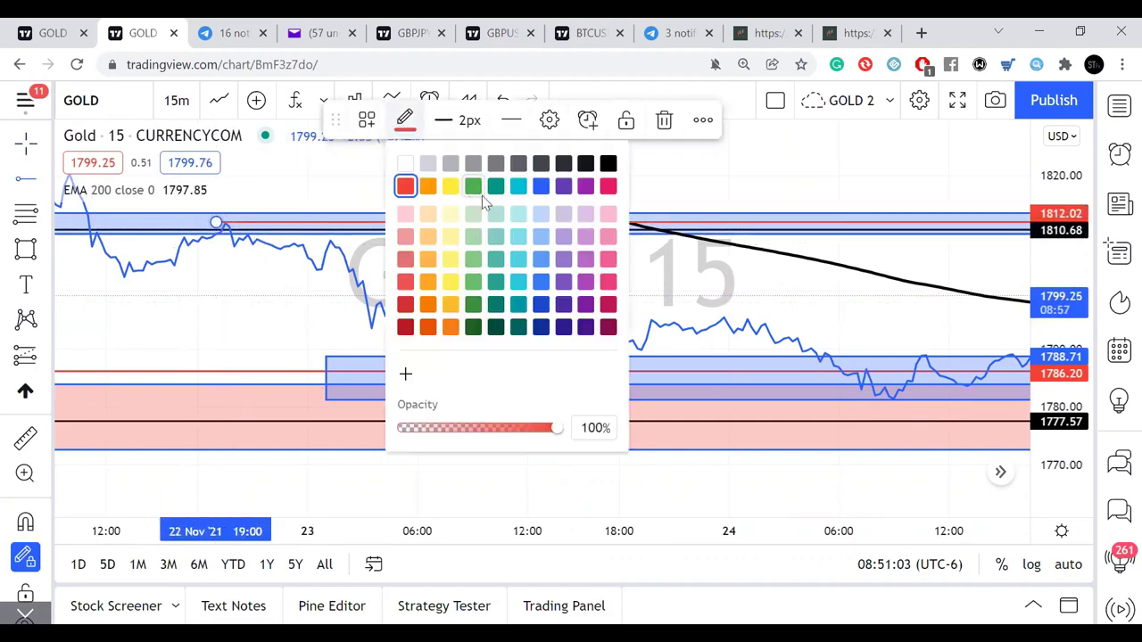
pyautogui.click(540, 185)
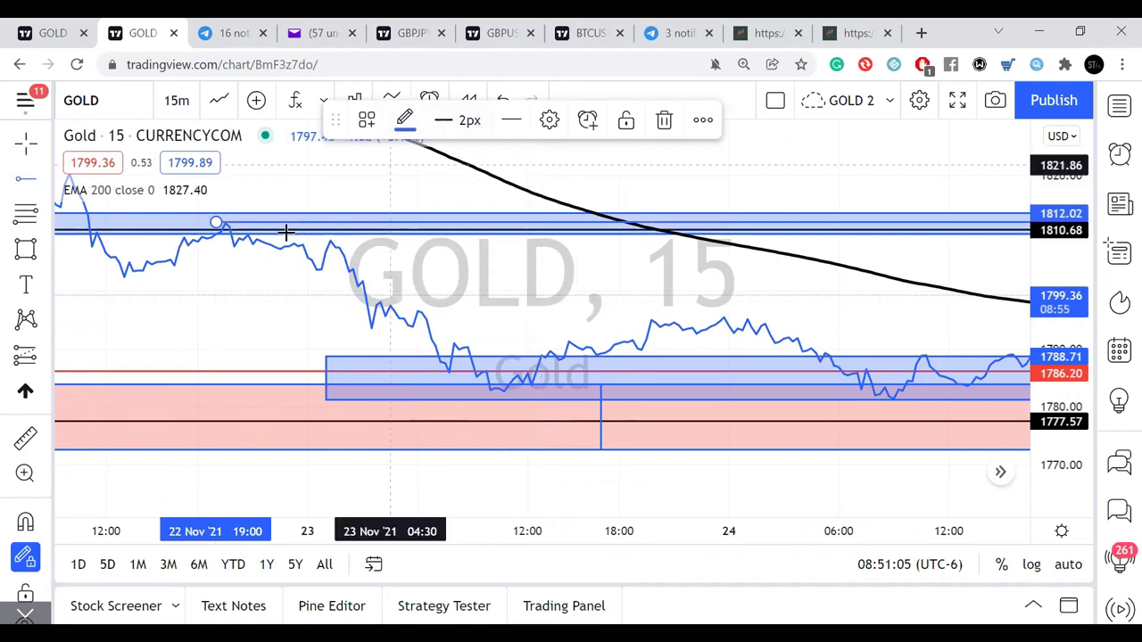
# - Add a second blue horizontal ray and shift the two rays down with the swings to about 1808.6 and 1796.6
pyautogui.click(222, 247)
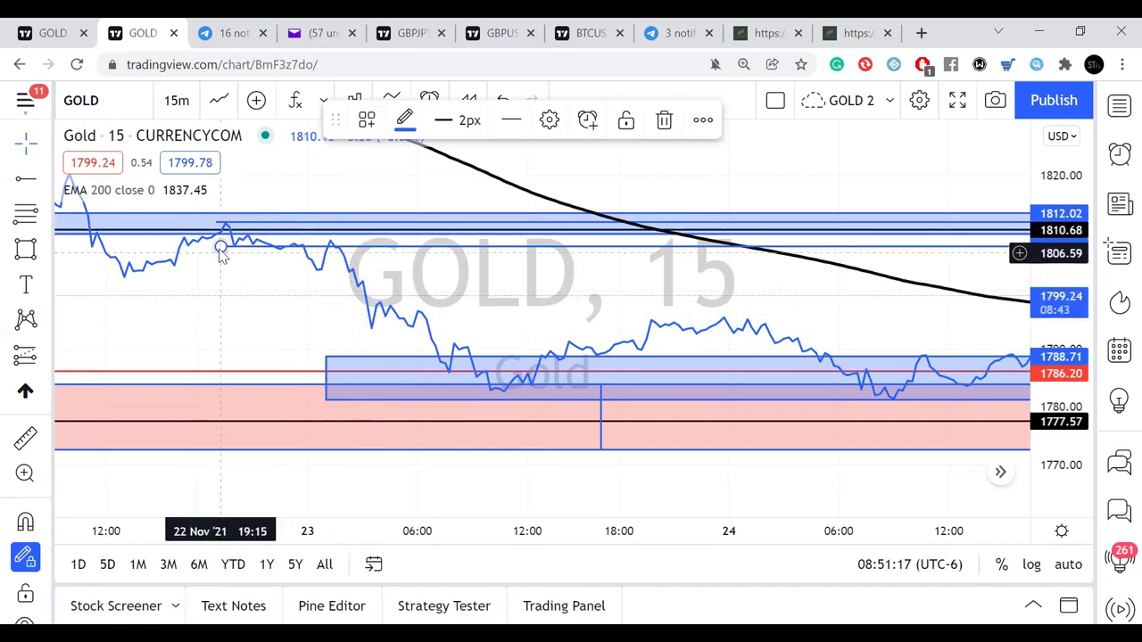
pyautogui.moveTo(221, 248); pyautogui.dragTo(334, 327)
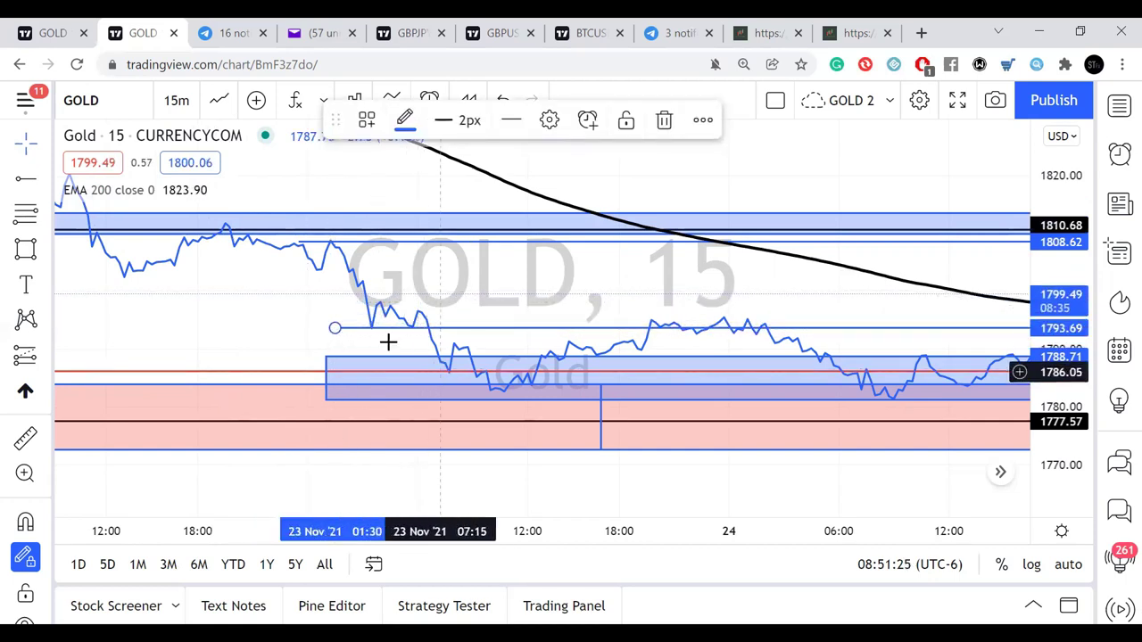
pyautogui.moveTo(332, 328); pyautogui.dragTo(413, 312)
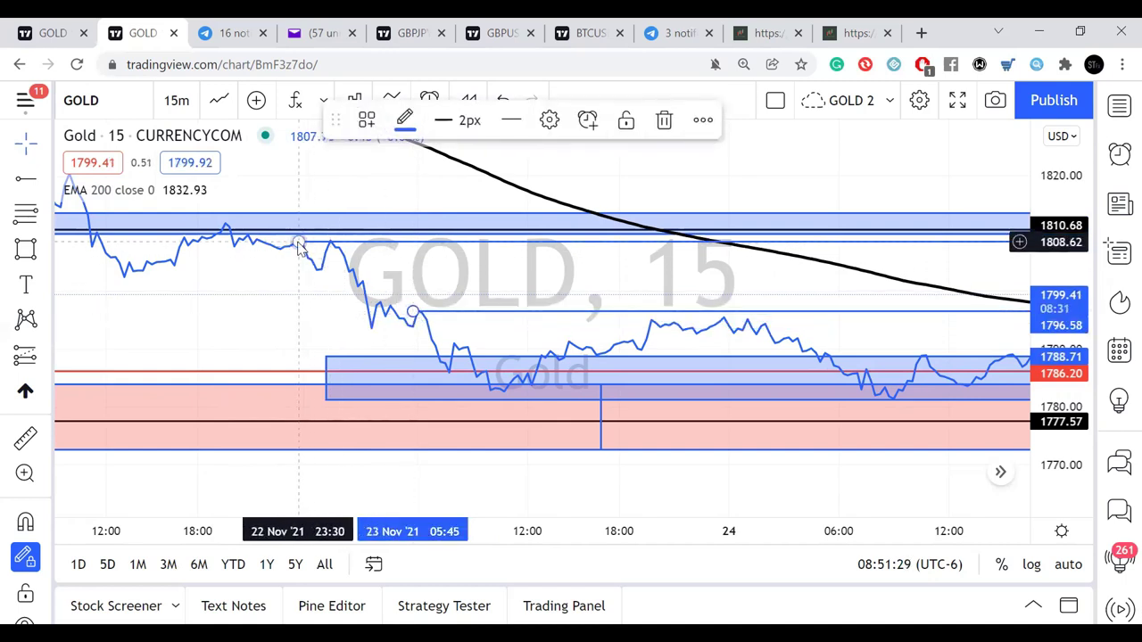
# - Move the upper of the two blue rays down to the 23 November swing low at about 1782.7
pyautogui.click(300, 247)
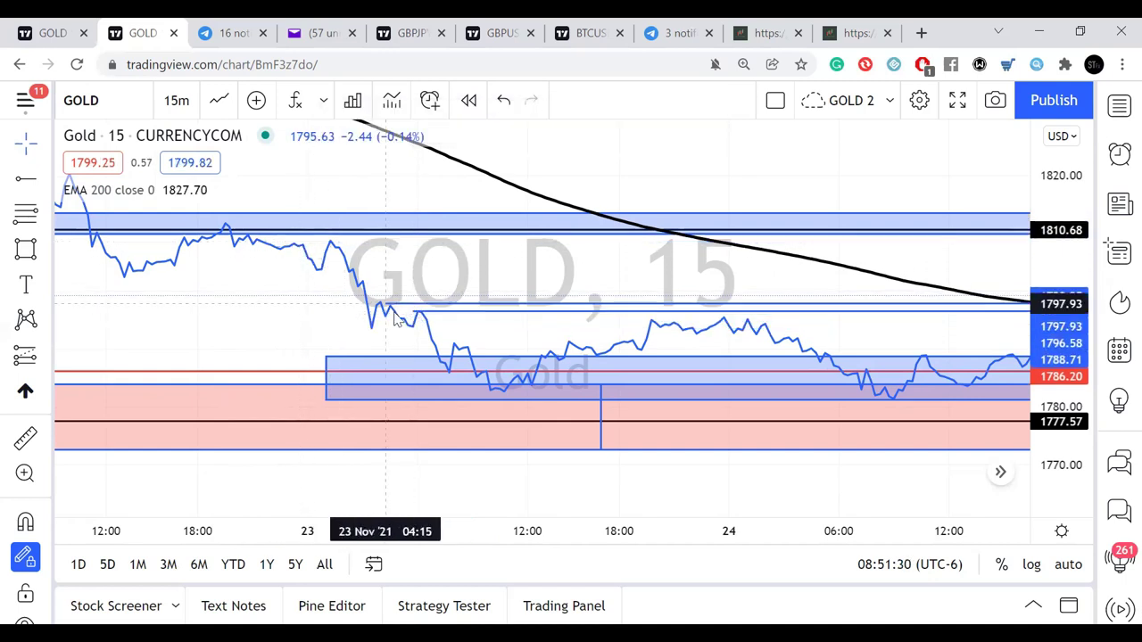
pyautogui.click(419, 375)
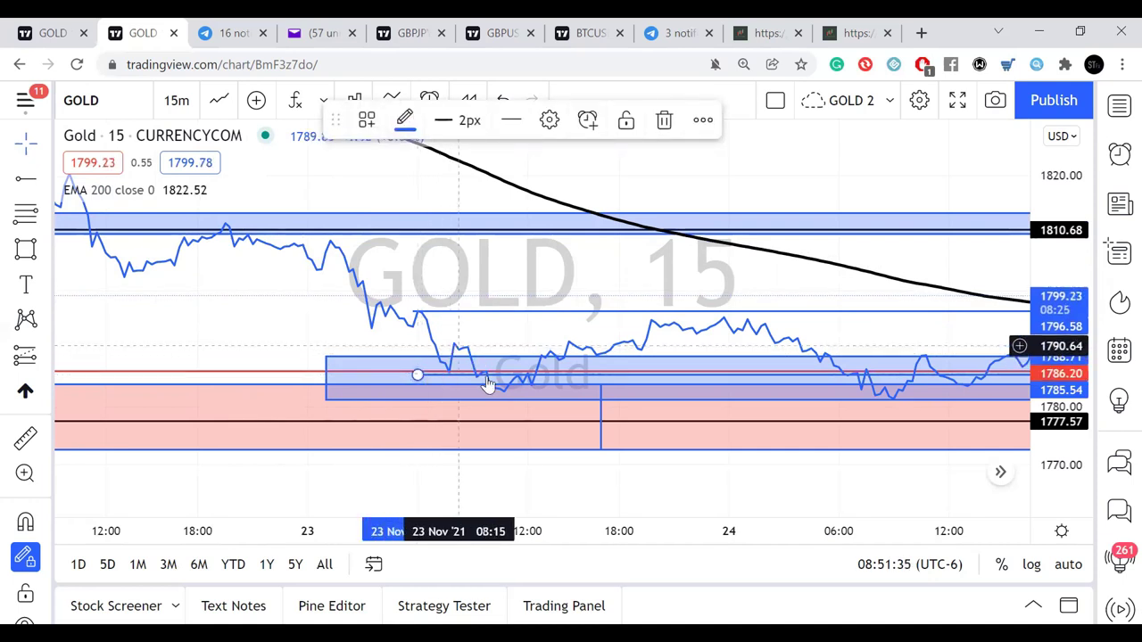
pyautogui.click(428, 384)
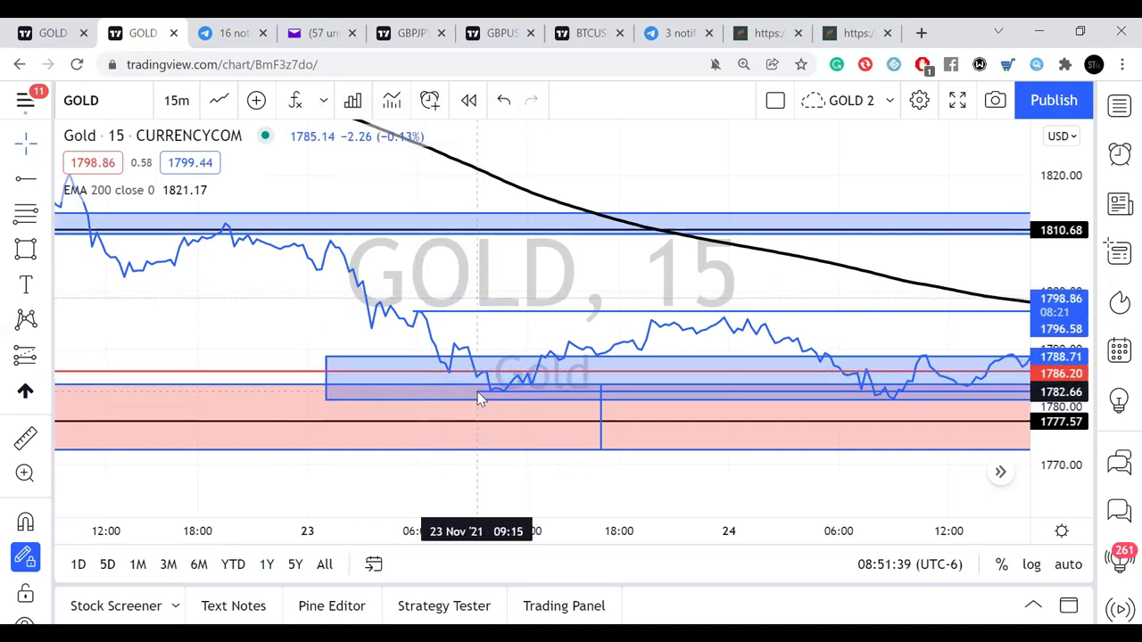
# - Move the upper blue horizontal ray down to the 23 November morning swing high at about 1790.8
pyautogui.click(478, 393)
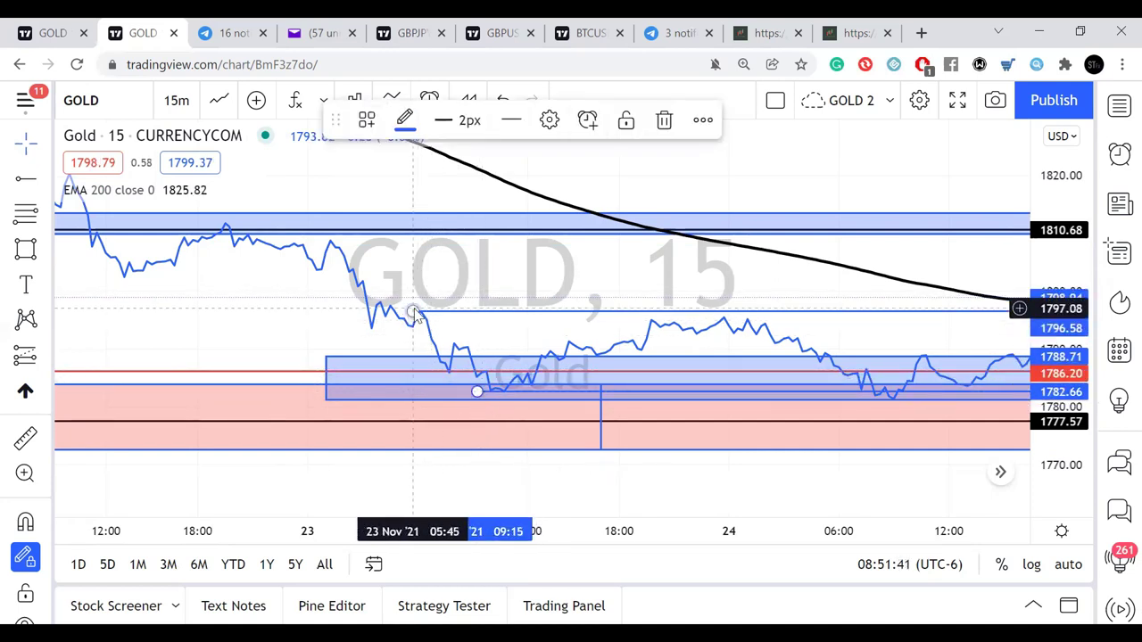
pyautogui.moveTo(413, 314); pyautogui.dragTo(445, 345)
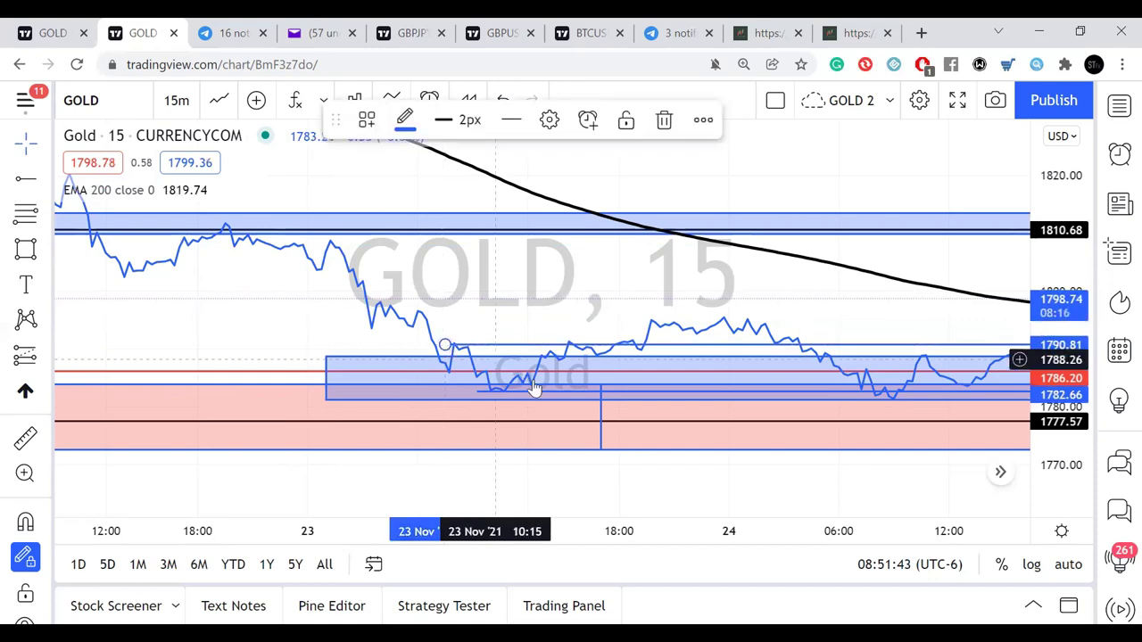
# - Place a horizontal line at about 1812.0 inside the upper blue zone
pyautogui.moveTo(589, 308); pyautogui.dragTo(416, 330)
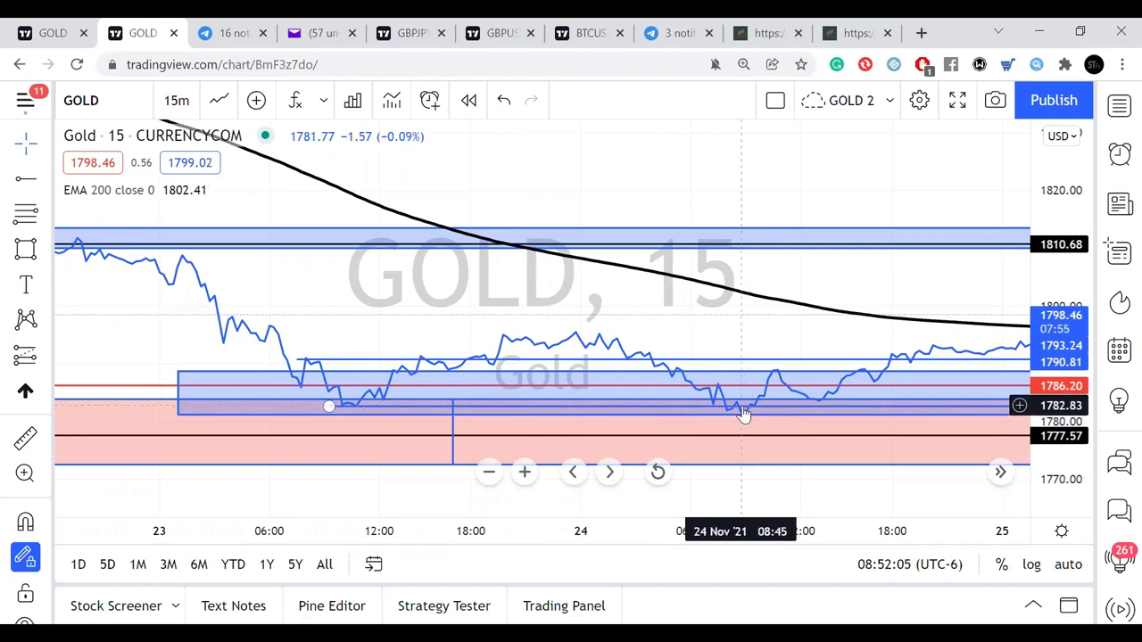
pyautogui.moveTo(696, 334); pyautogui.dragTo(565, 334)
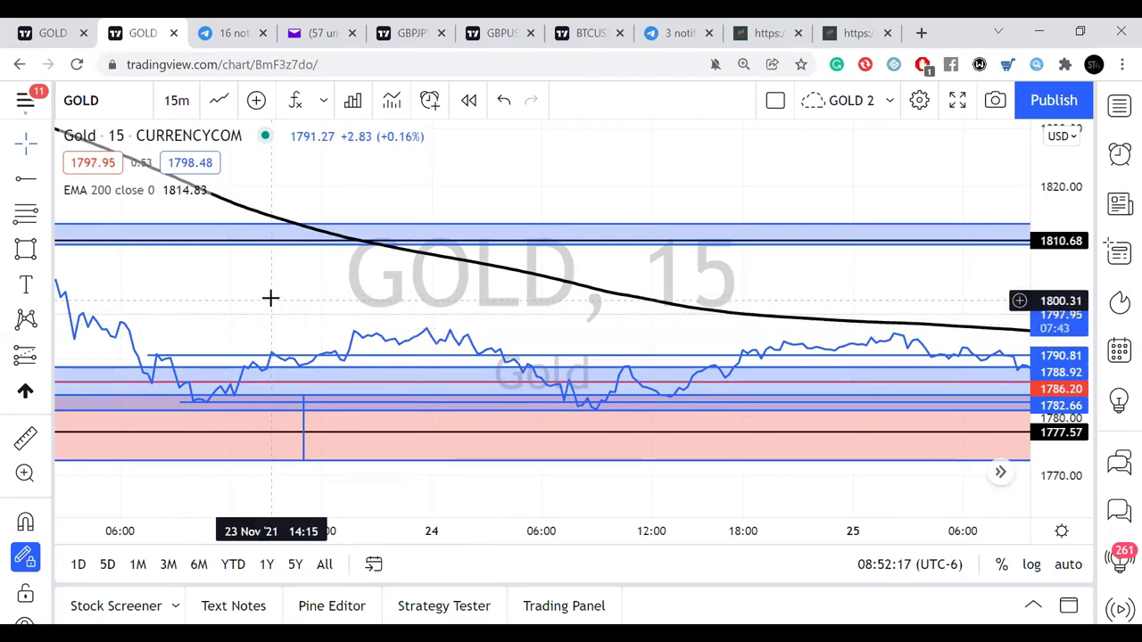
pyautogui.moveTo(321, 309); pyautogui.dragTo(677, 309)
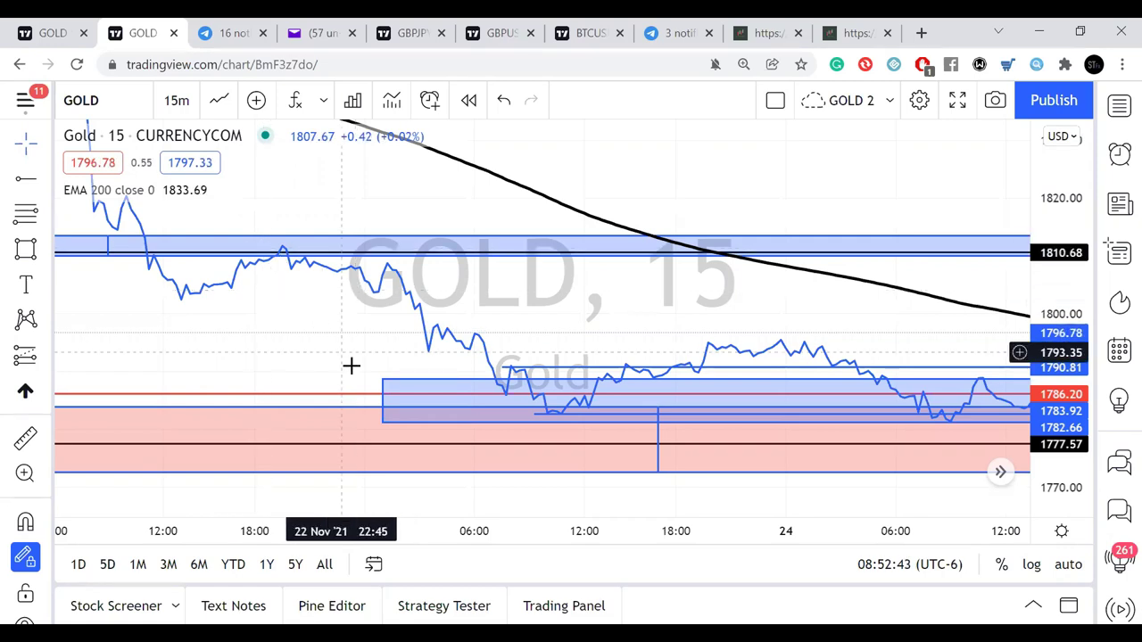
pyautogui.click(45, 179)
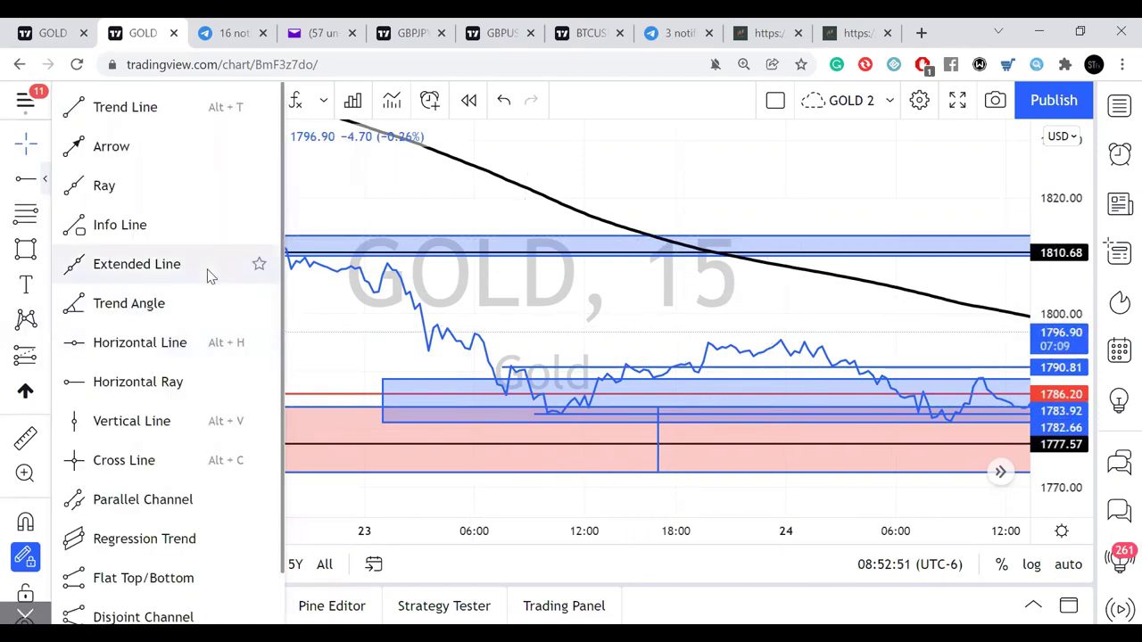
pyautogui.click(365, 211)
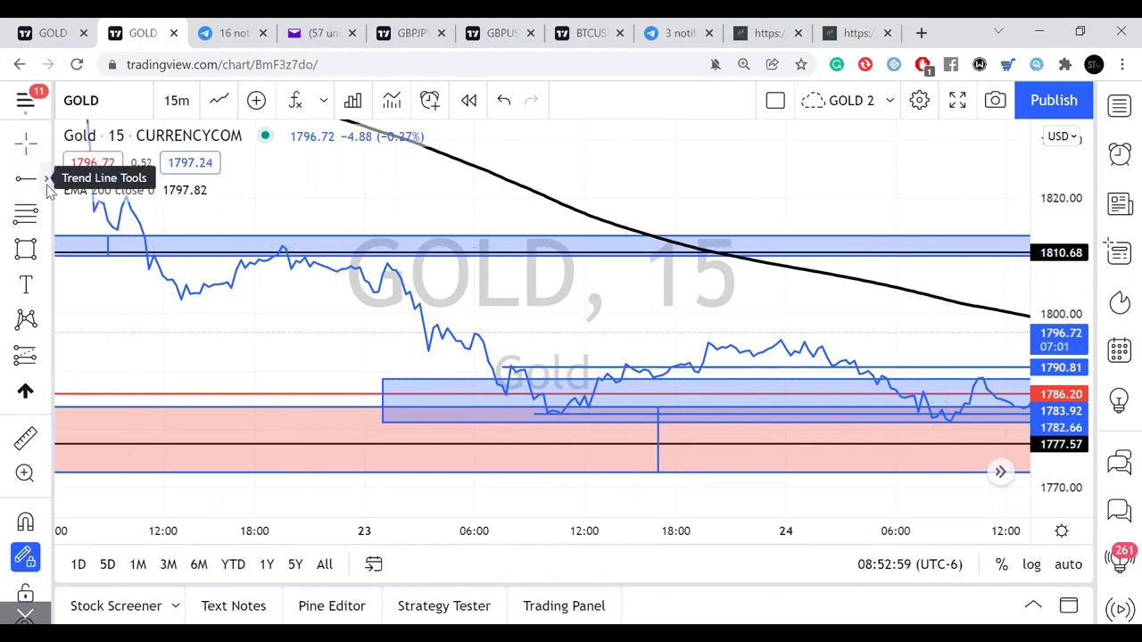
pyautogui.click(46, 180)
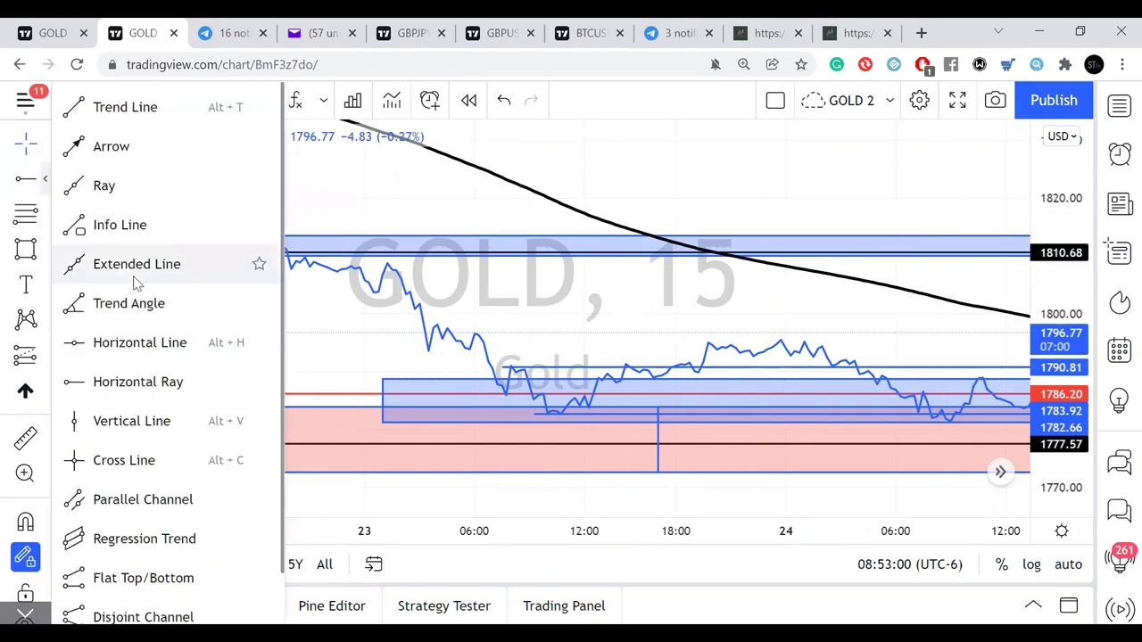
pyautogui.click(130, 341)
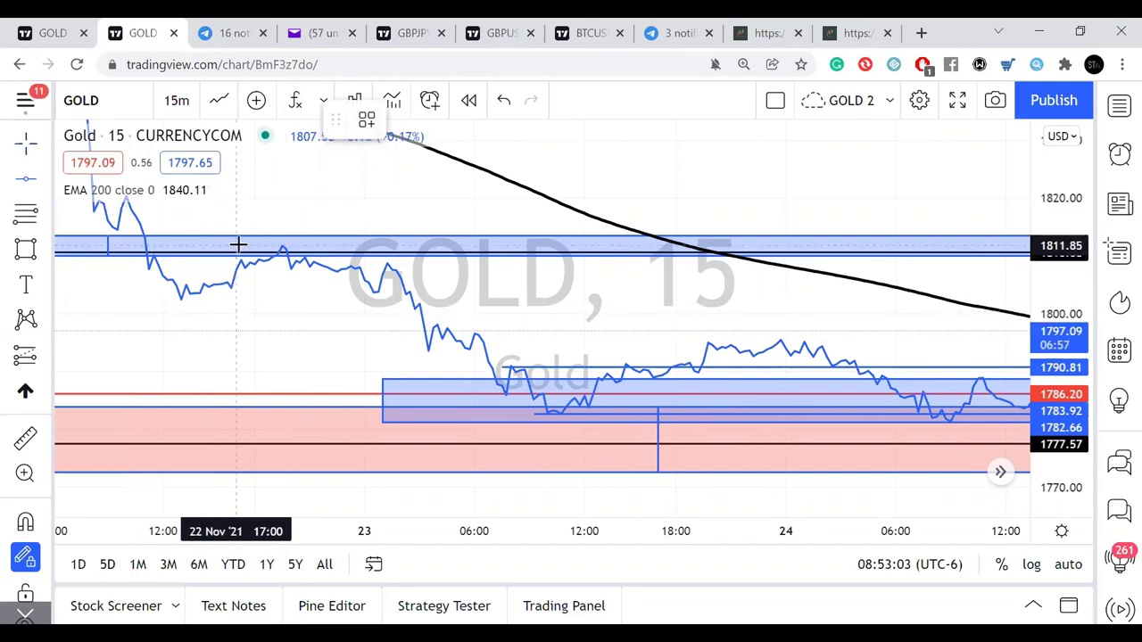
pyautogui.click(238, 245)
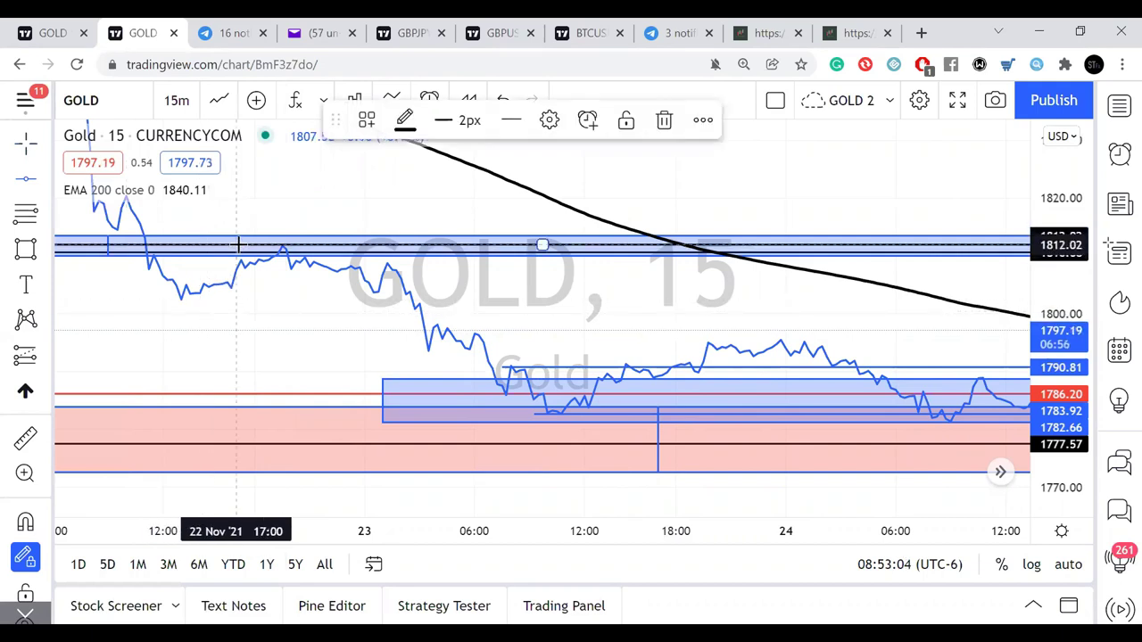
# - Format the new horizontal line in the upper zone as 1px thick and blue
pyautogui.click(467, 119)
pyautogui.click(461, 163)
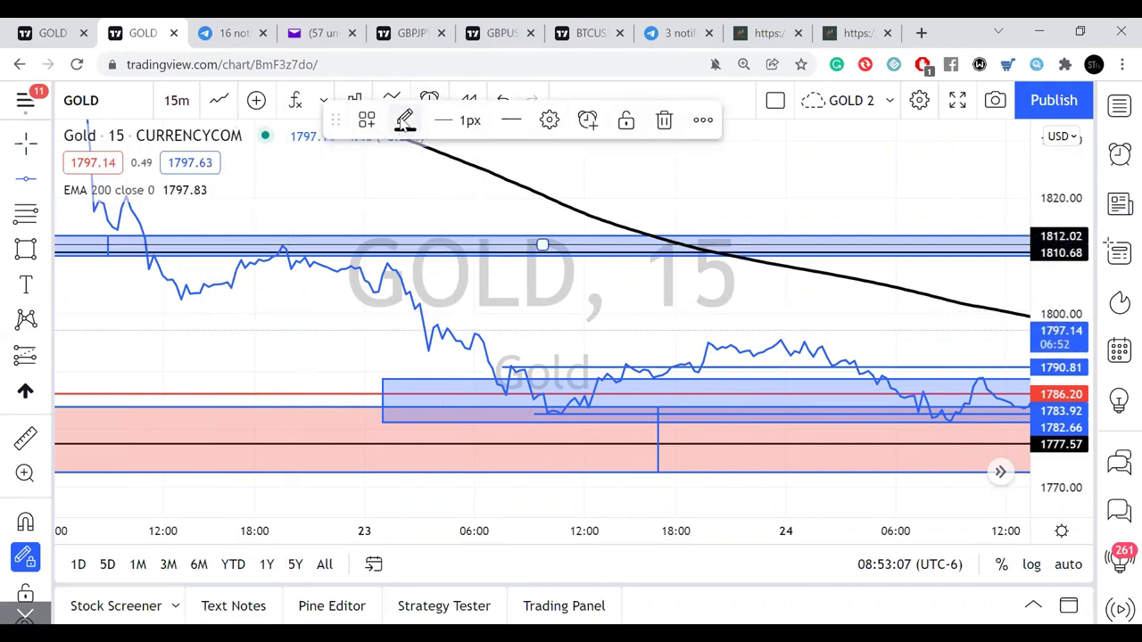
pyautogui.click(405, 120)
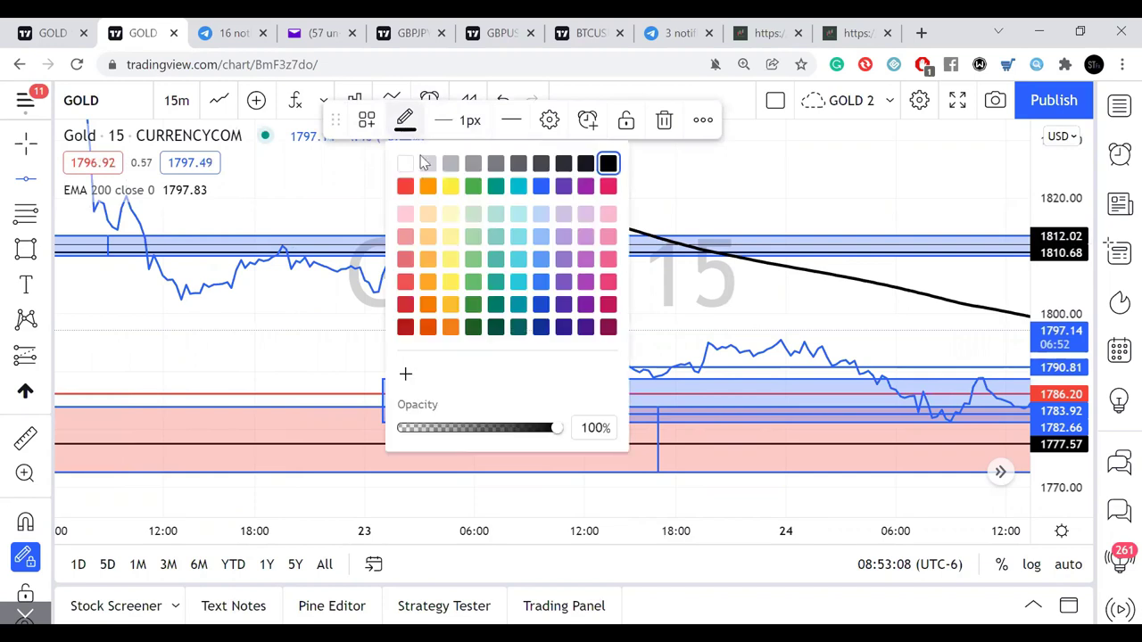
pyautogui.click(542, 187)
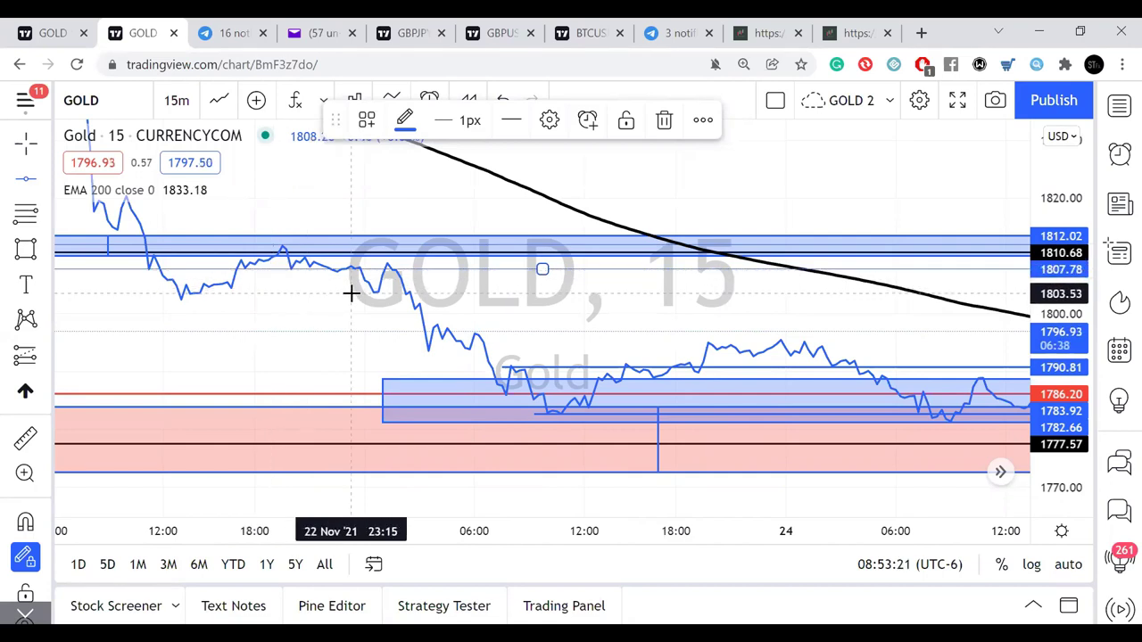
# - Add thin blue horizontal lines descending from the upper zone at about 1807.8, 1803.5, 1793.5, 1785.9 and 1782.7
pyautogui.click(406, 351)
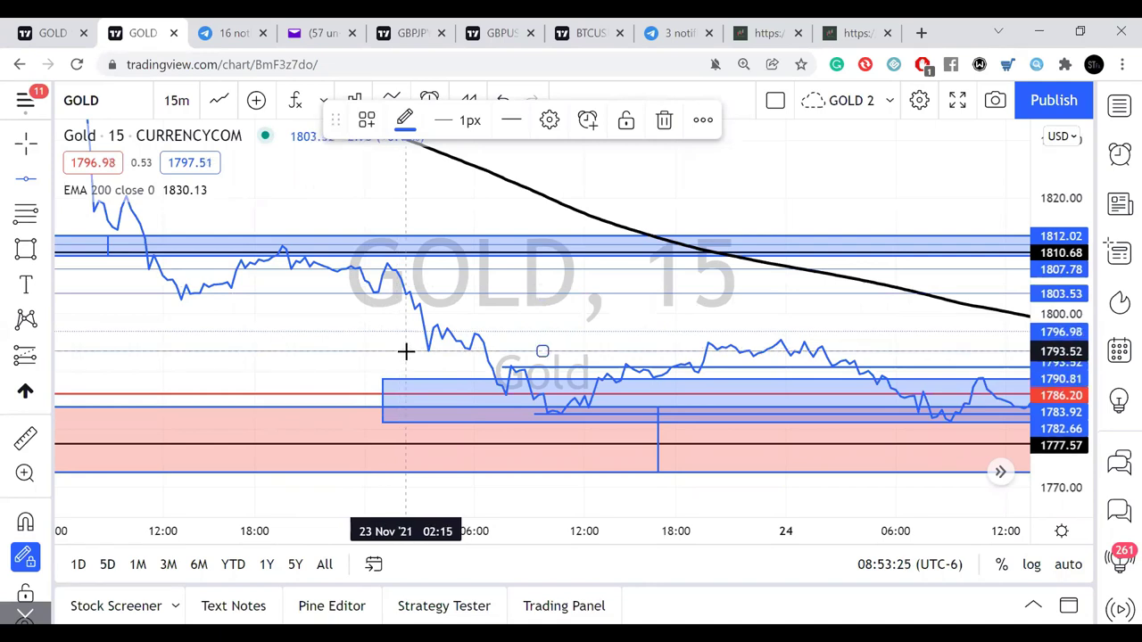
pyautogui.click(438, 396)
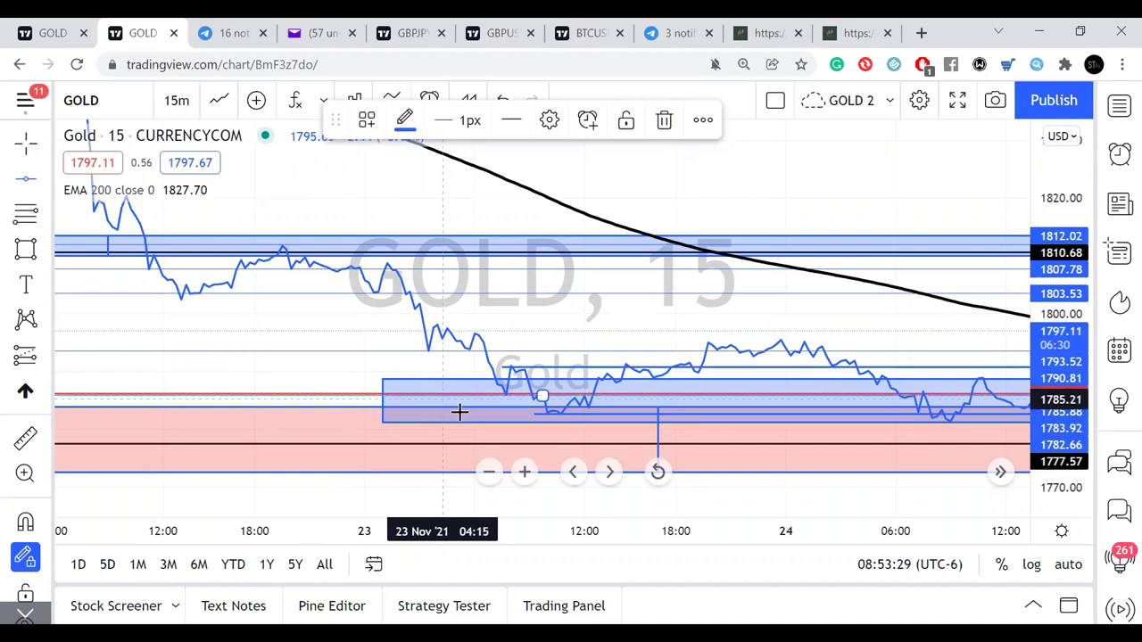
pyautogui.click(464, 416)
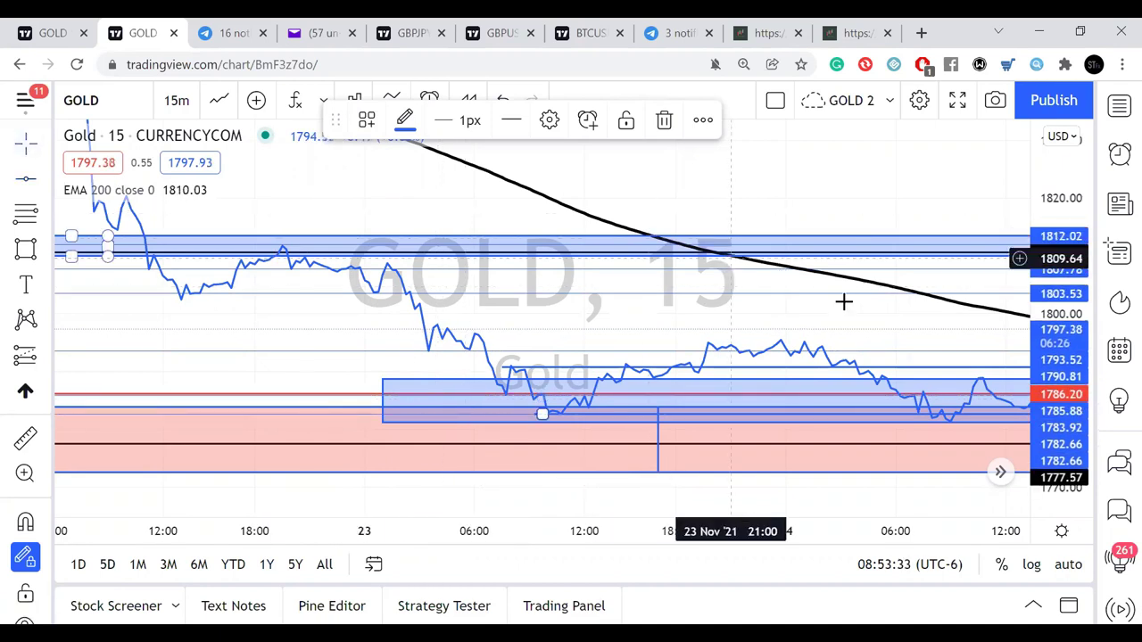
pyautogui.click(909, 209)
pyautogui.moveTo(909, 209); pyautogui.dragTo(842, 205)
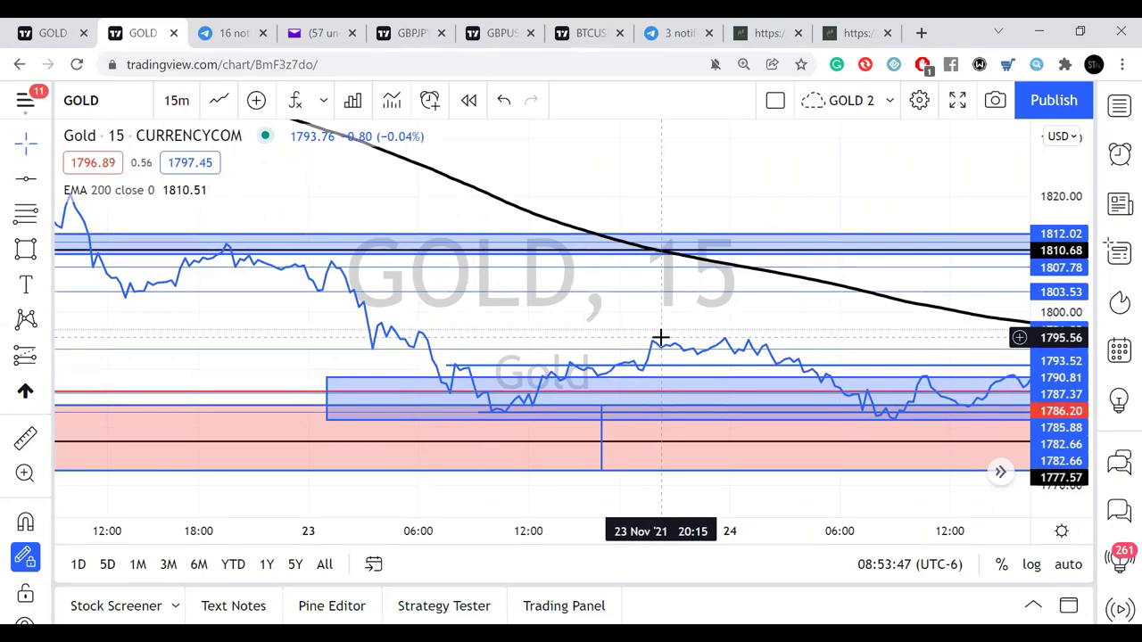
# - Change the chart style to Candles and raise the upper blue ray slightly to about 1791.3
pyautogui.click(223, 102)
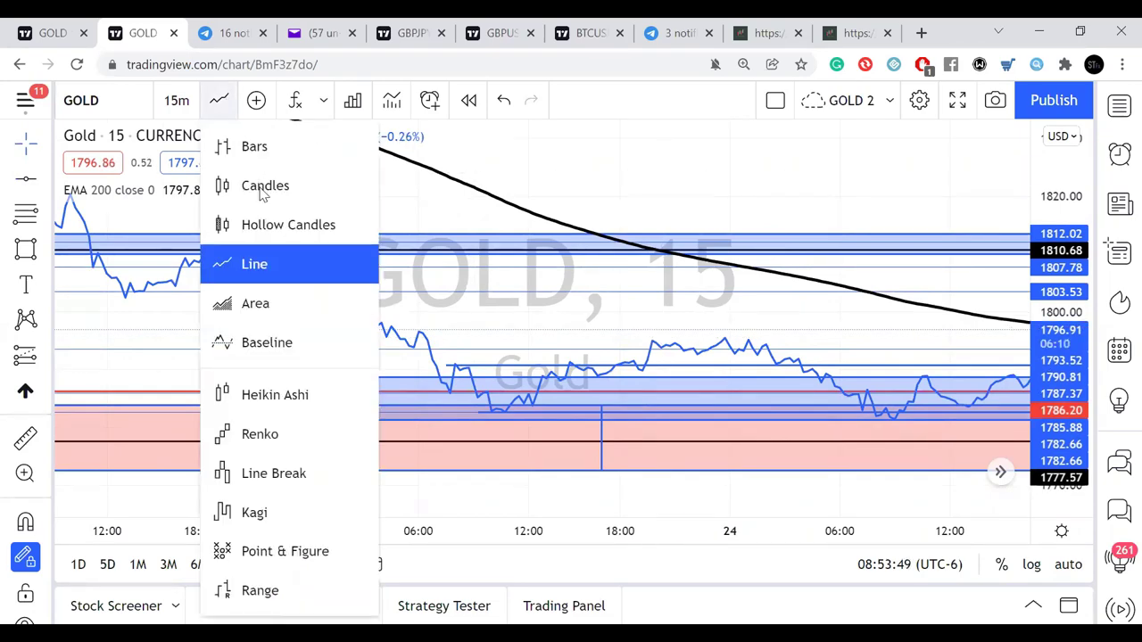
pyautogui.click(259, 186)
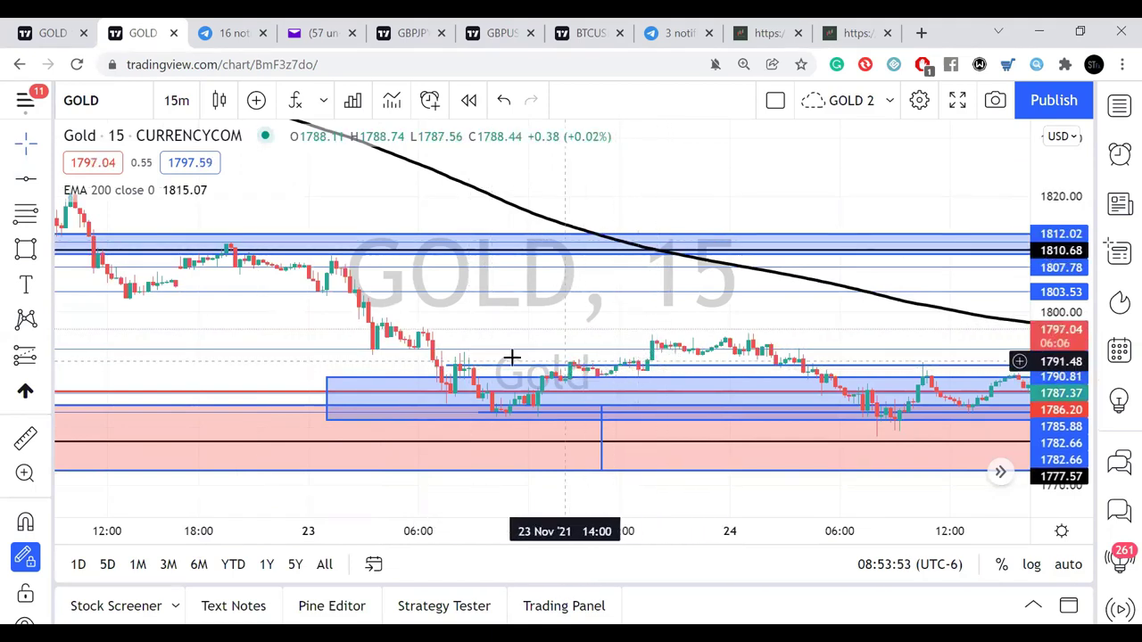
pyautogui.click(446, 364)
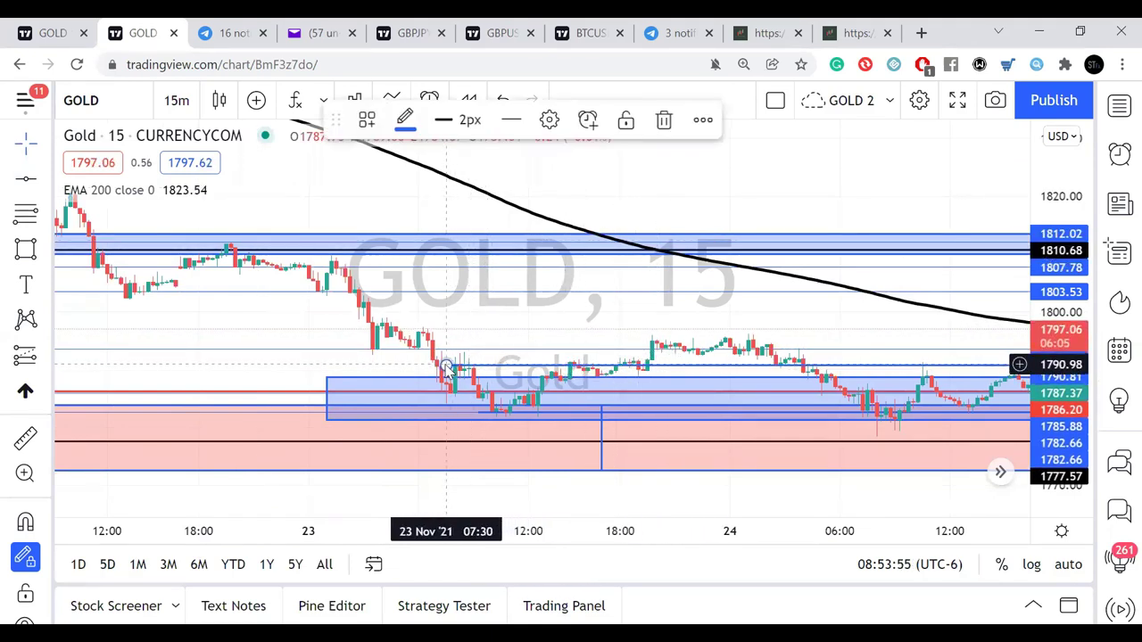
pyautogui.moveTo(446, 364); pyautogui.dragTo(447, 362)
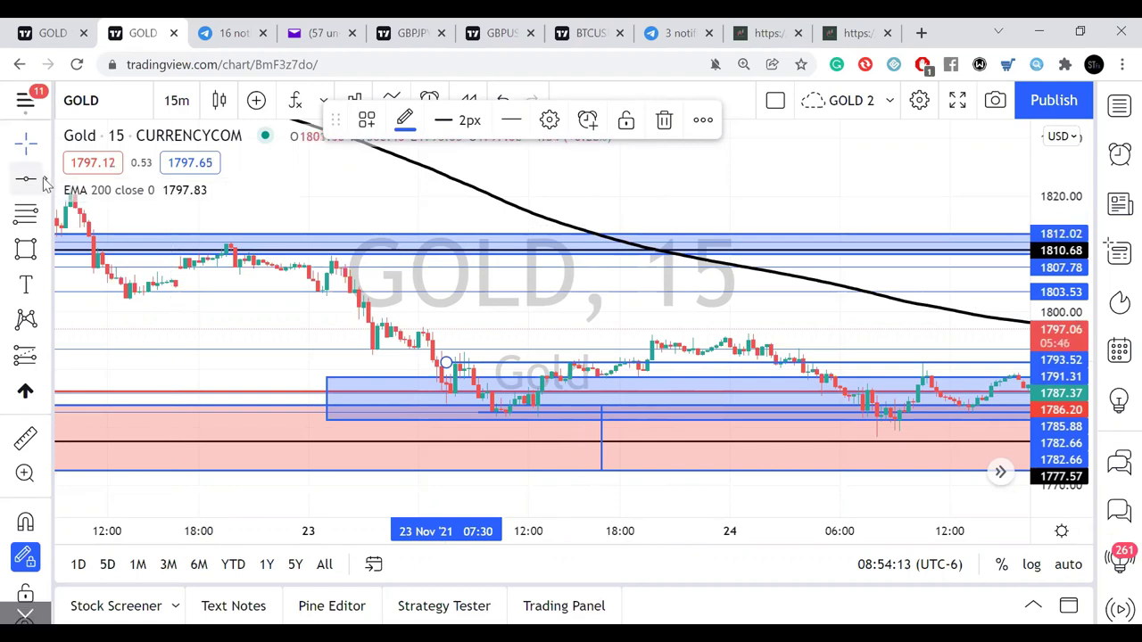
# - Place a horizontal line at about 1796.75 above the 23 November evening highs and make it green and 2px thick
pyautogui.click(255, 217)
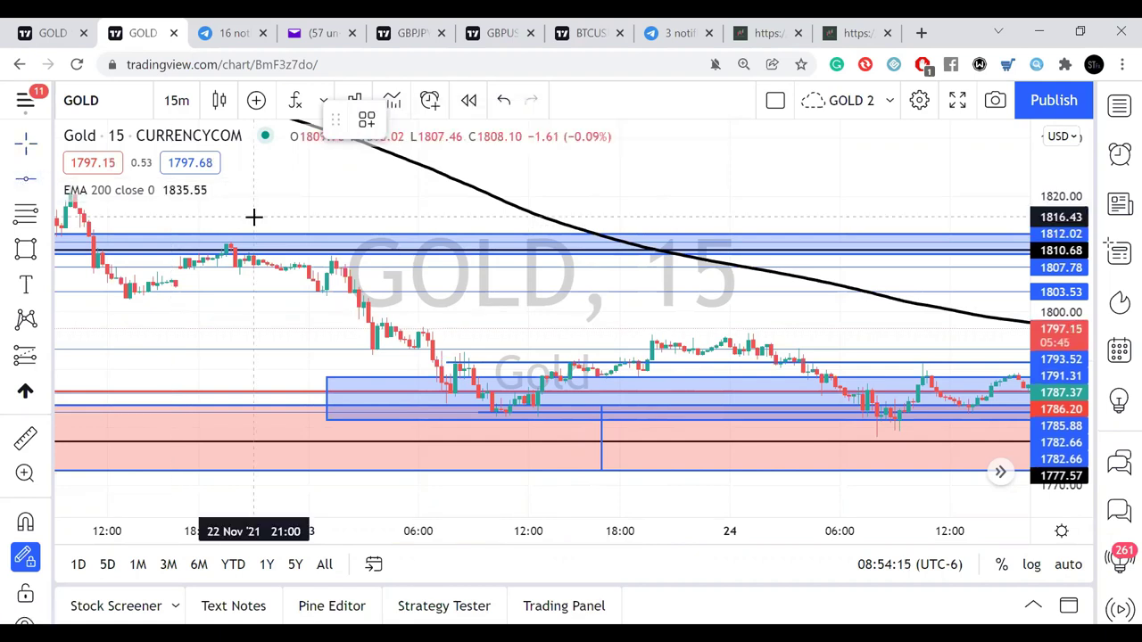
pyautogui.click(639, 331)
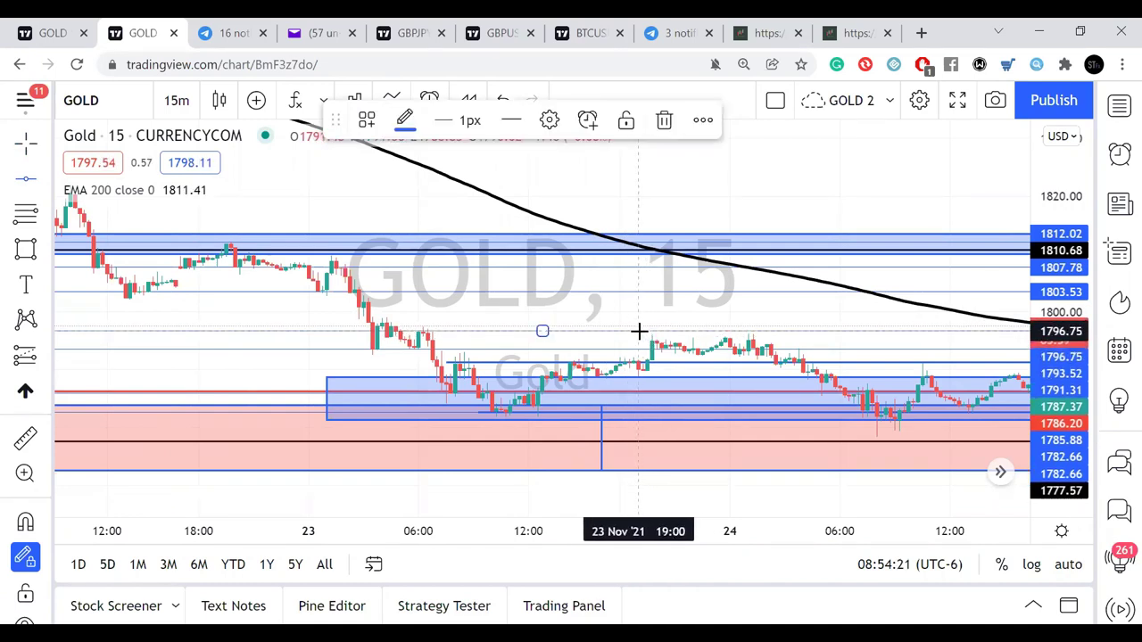
pyautogui.click(404, 122)
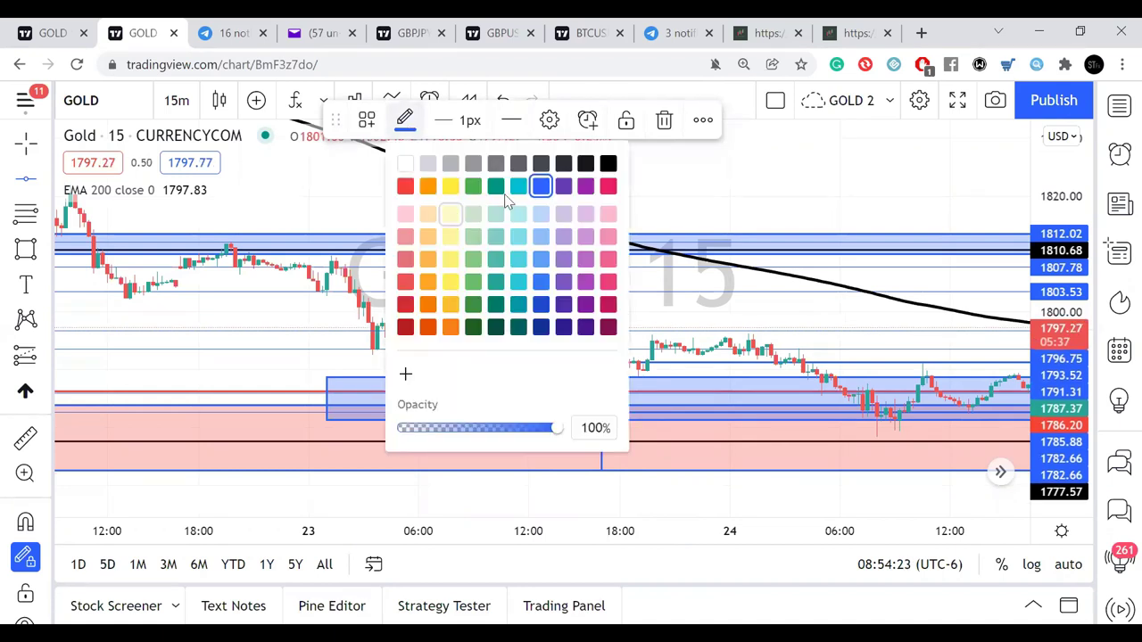
pyautogui.click(473, 185)
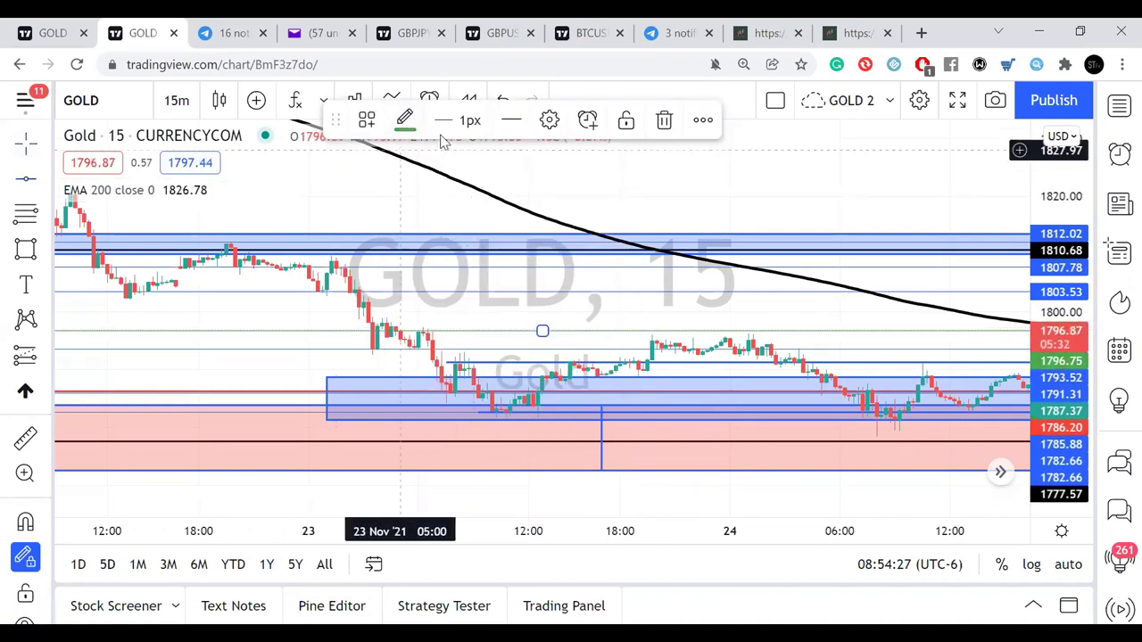
pyautogui.click(469, 119)
pyautogui.click(473, 194)
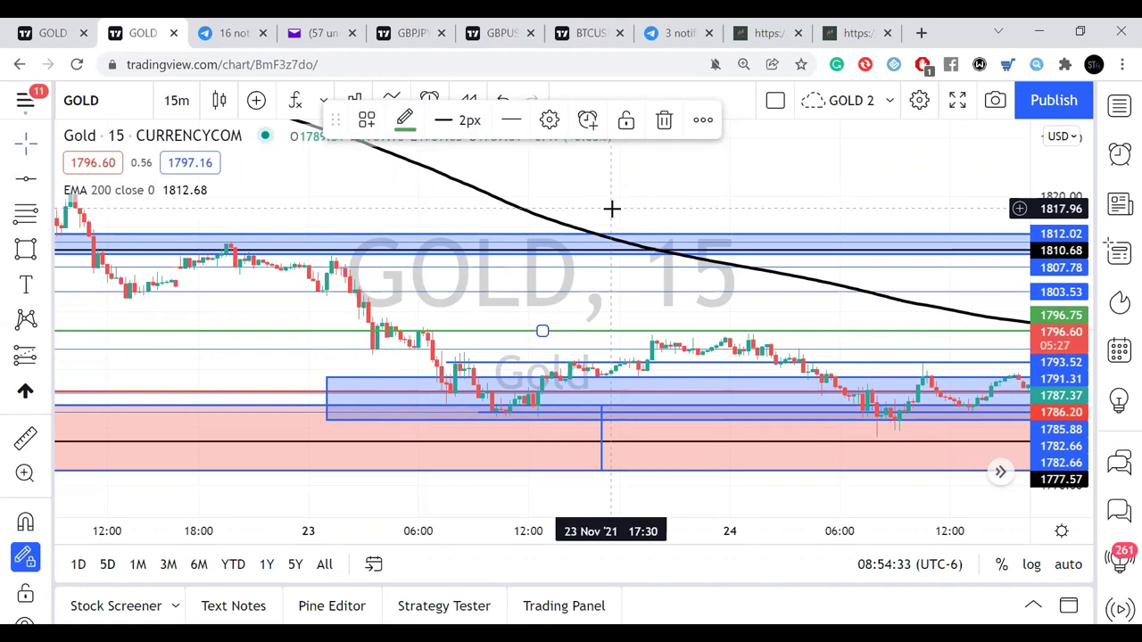
pyautogui.click(616, 197)
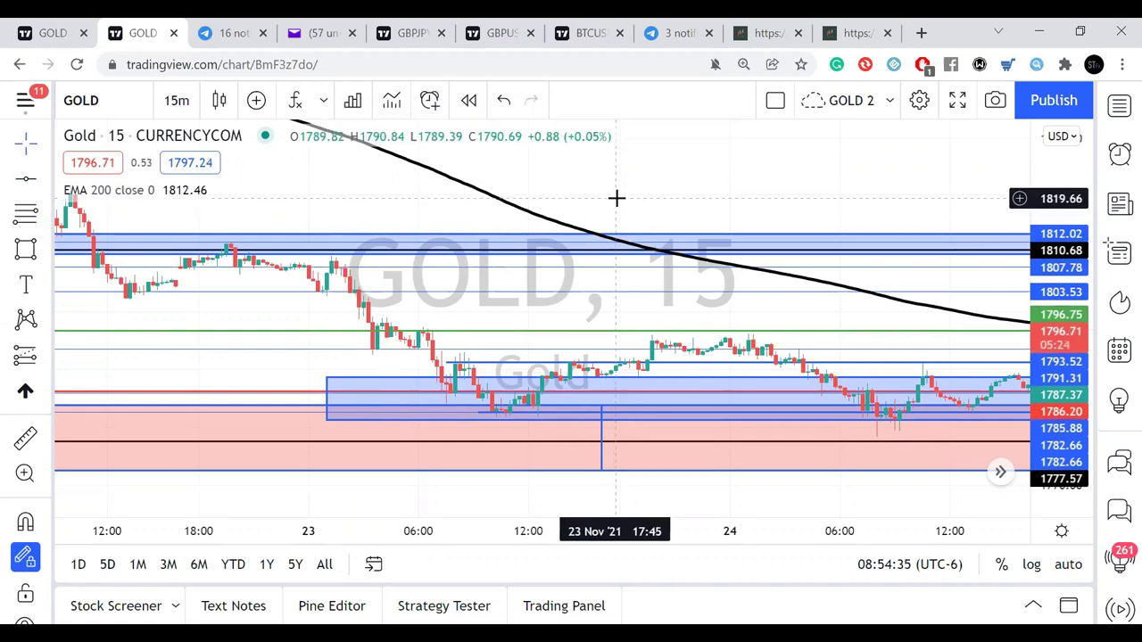
# - Measure the price distance from the green line up to the 1803.53 blue line, and clear the measurement
pyautogui.moveTo(728, 206); pyautogui.dragTo(415, 226)
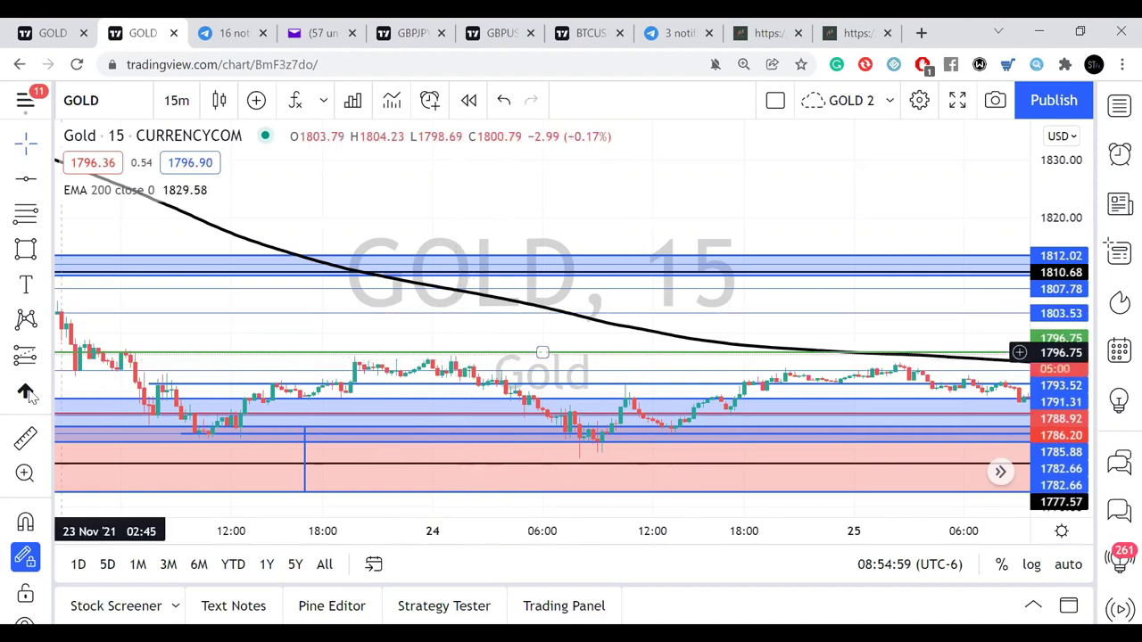
pyautogui.keyDown('shift'); pyautogui.click(263, 353); pyautogui.keyUp('shift')
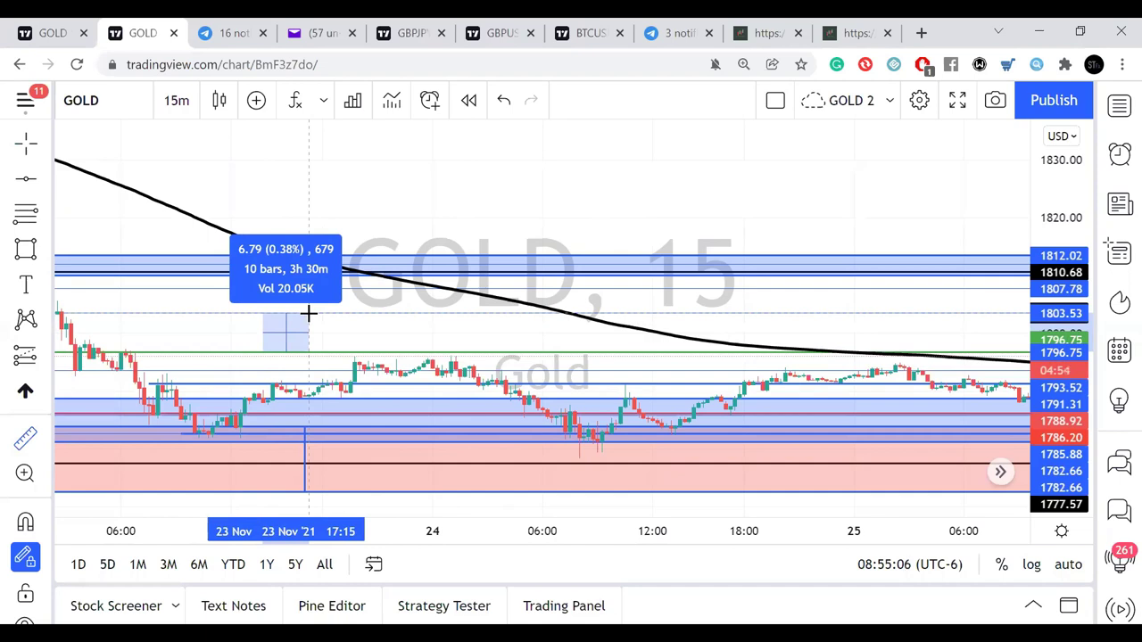
pyautogui.click(308, 313)
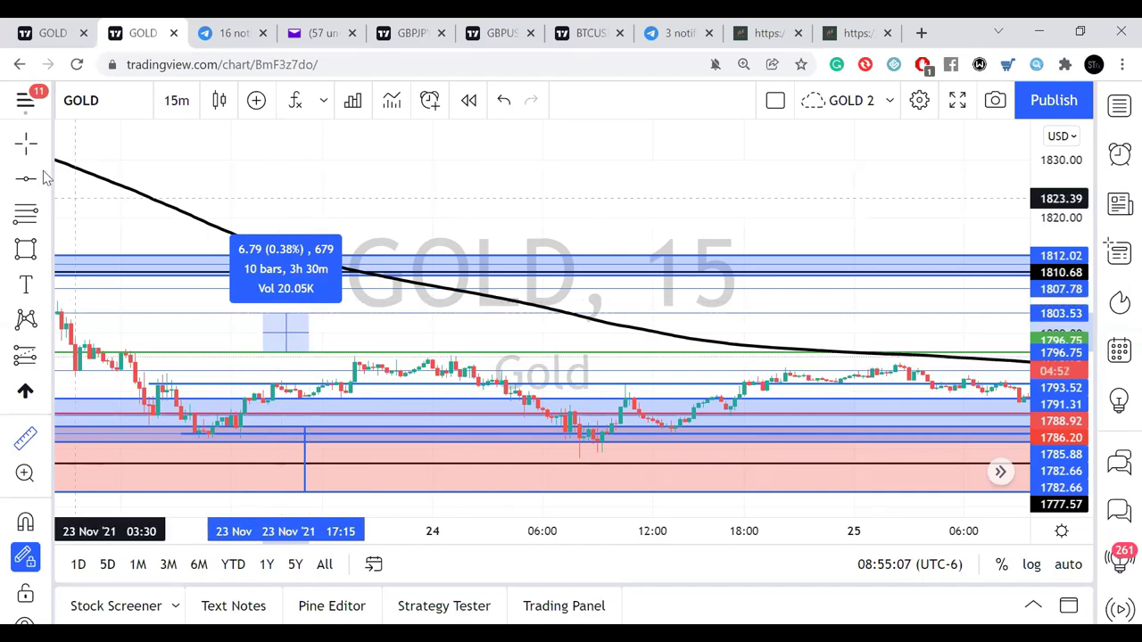
pyautogui.click(585, 209)
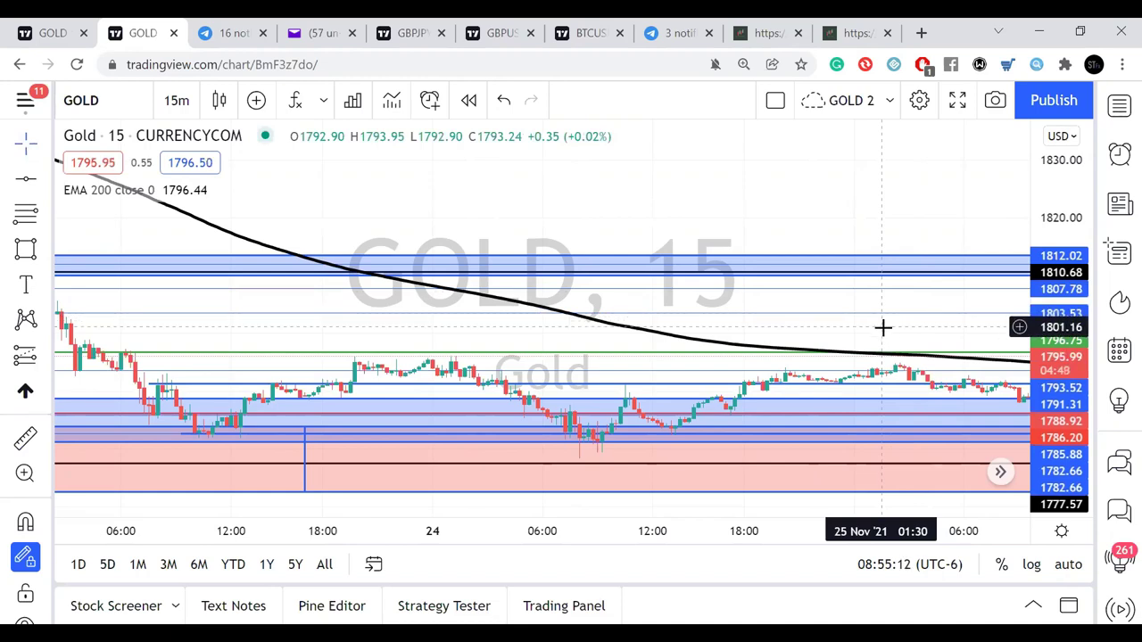
# - Examine how the 24 to 26 November candles react at the green line, the blue lines and the 200 EMA
pyautogui.moveTo(882, 327); pyautogui.dragTo(724, 326)
pyautogui.moveTo(334, 338); pyautogui.dragTo(283, 339)
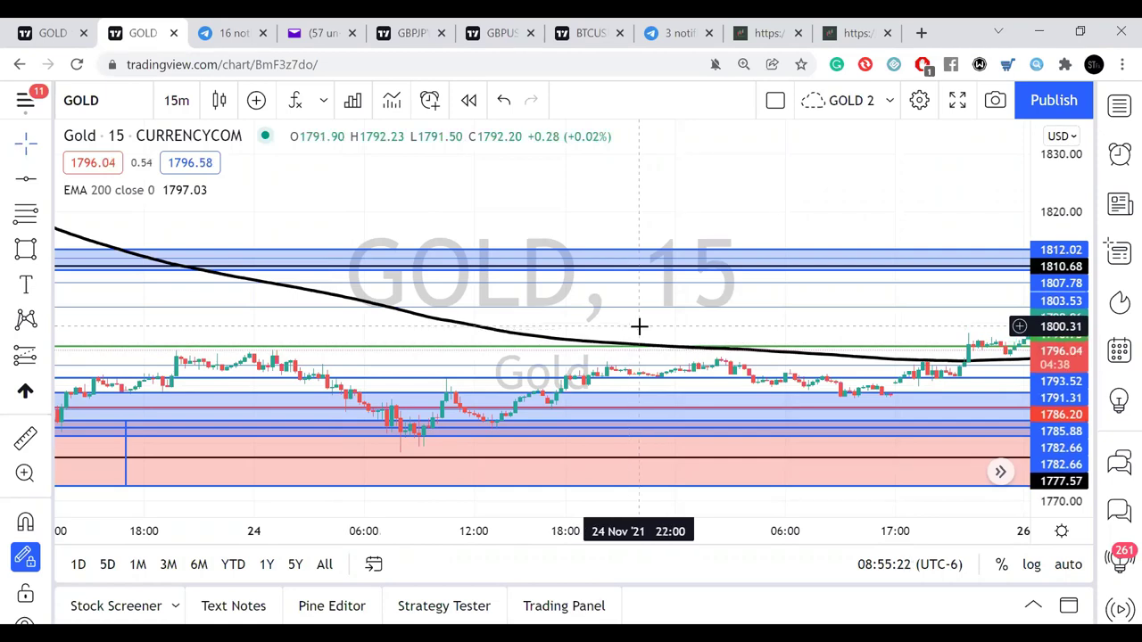
pyautogui.moveTo(429, 375); pyautogui.dragTo(346, 431)
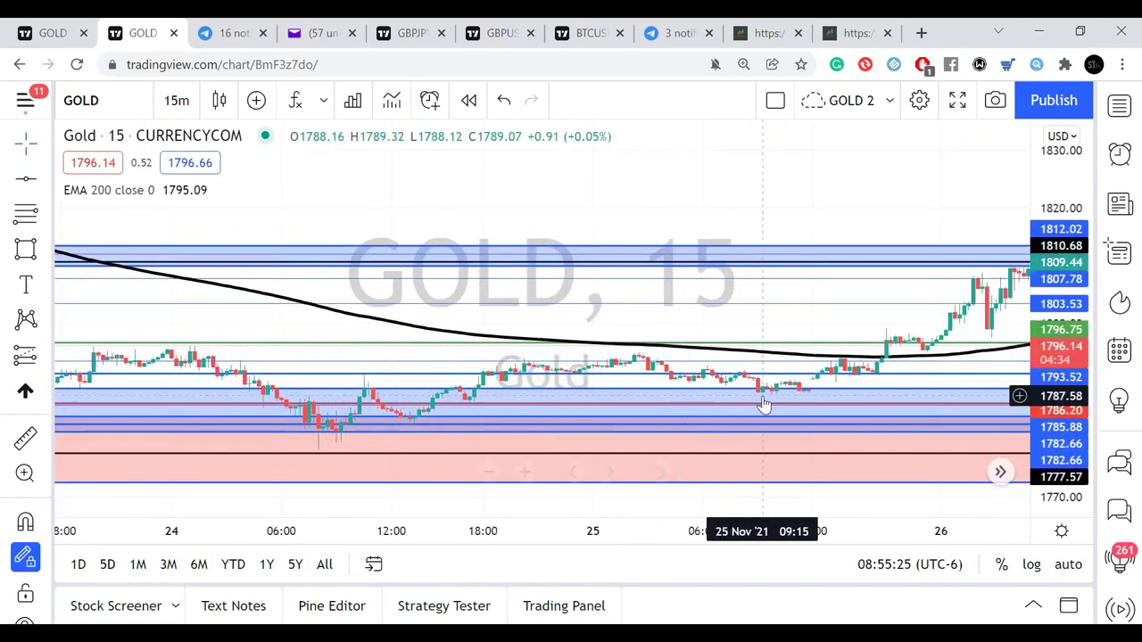
pyautogui.moveTo(797, 322); pyautogui.dragTo(616, 337)
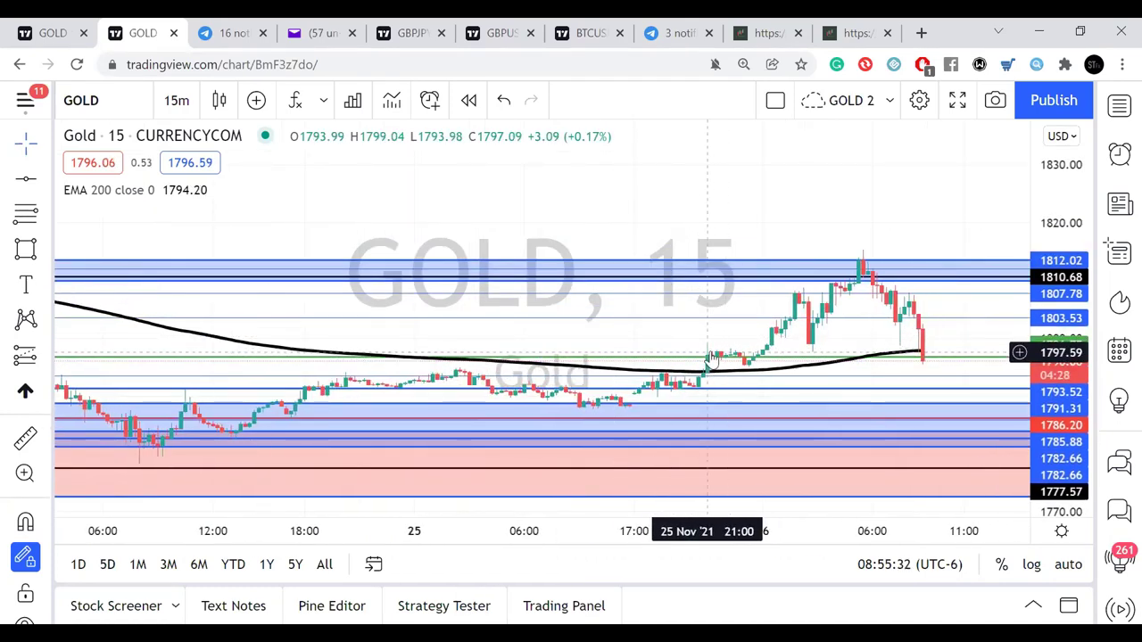
pyautogui.moveTo(536, 337); pyautogui.dragTo(651, 331)
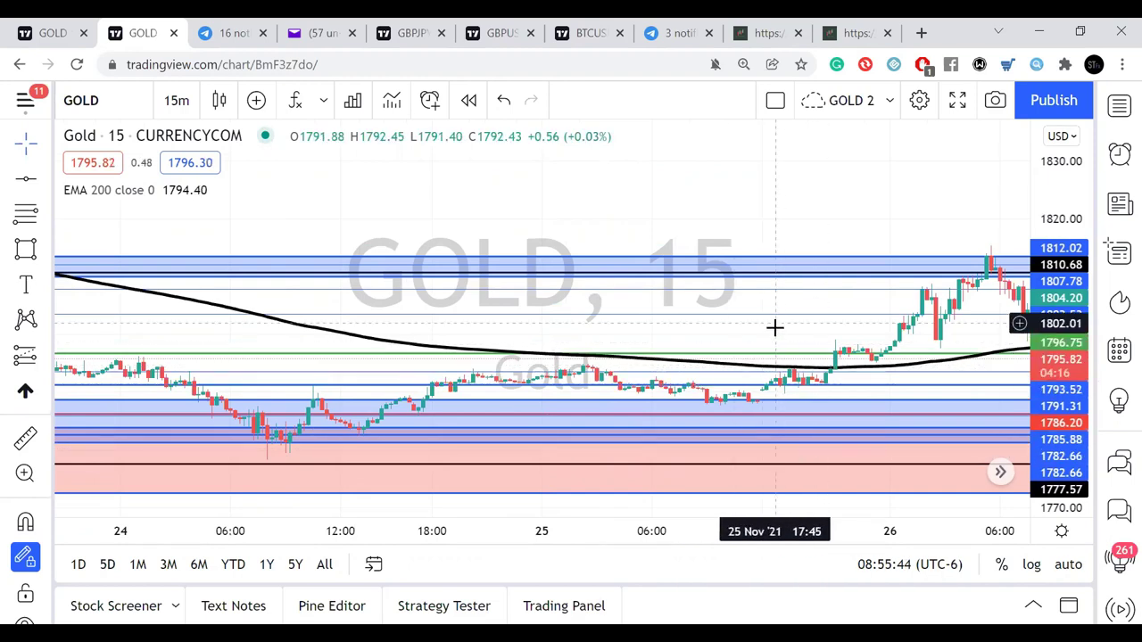
# - Raise the green horizontal line to about 1808.96, just under the upper blue zone near the 26 November highs
pyautogui.moveTo(773, 334); pyautogui.dragTo(661, 331)
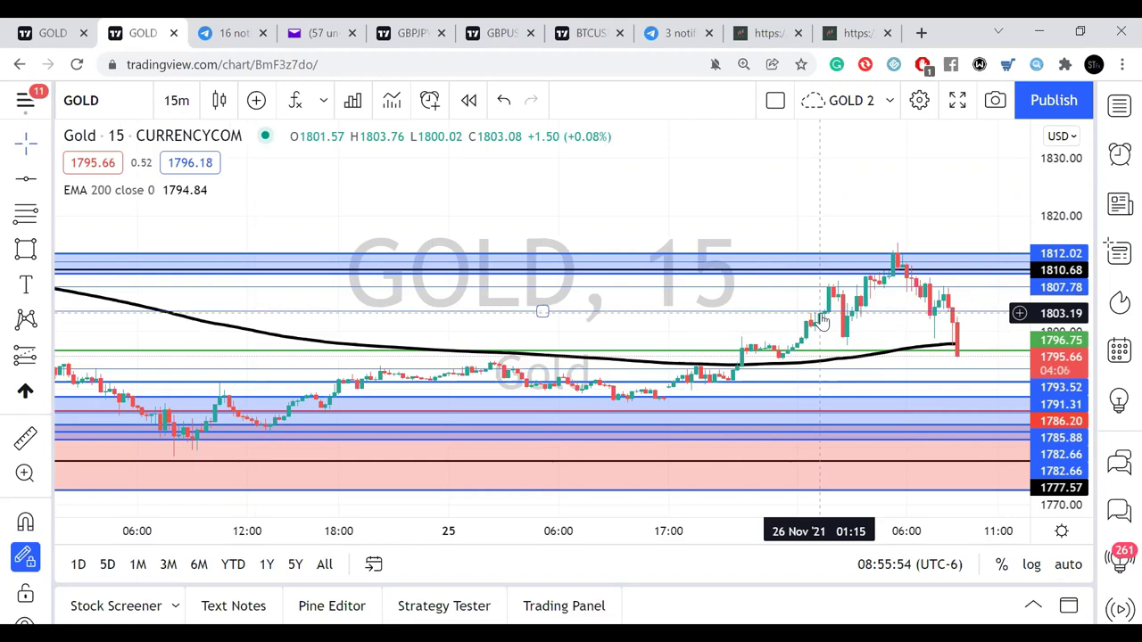
pyautogui.moveTo(773, 326); pyautogui.dragTo(627, 324)
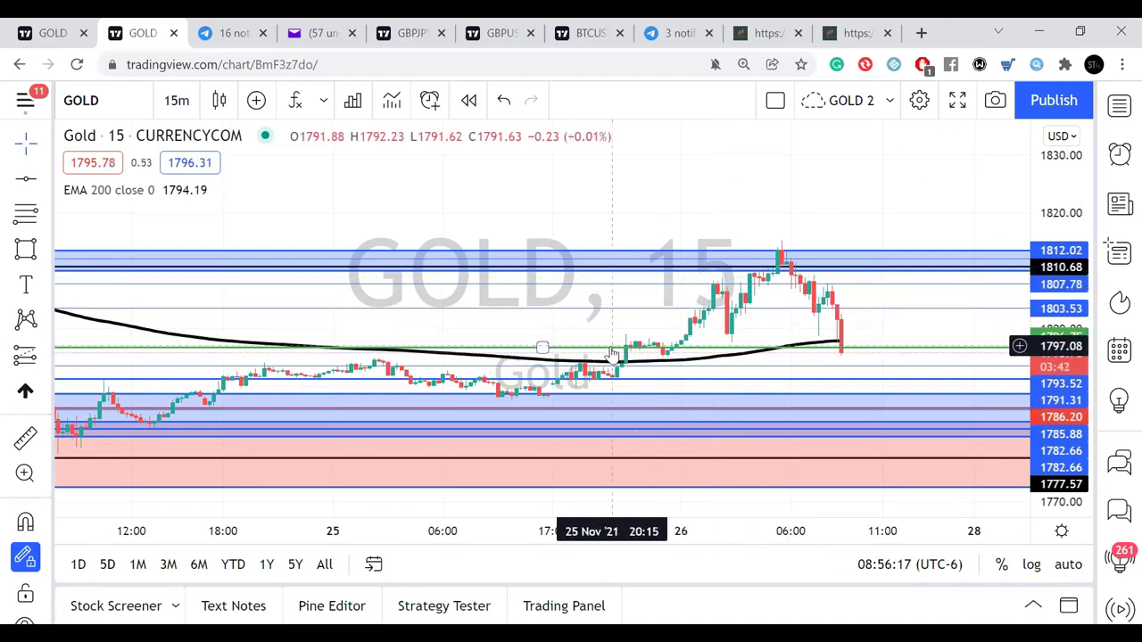
pyautogui.moveTo(612, 348)
pyautogui.mouseDown()
pyautogui.moveTo(660, 289)
pyautogui.moveTo(692, 275)
pyautogui.mouseUp()
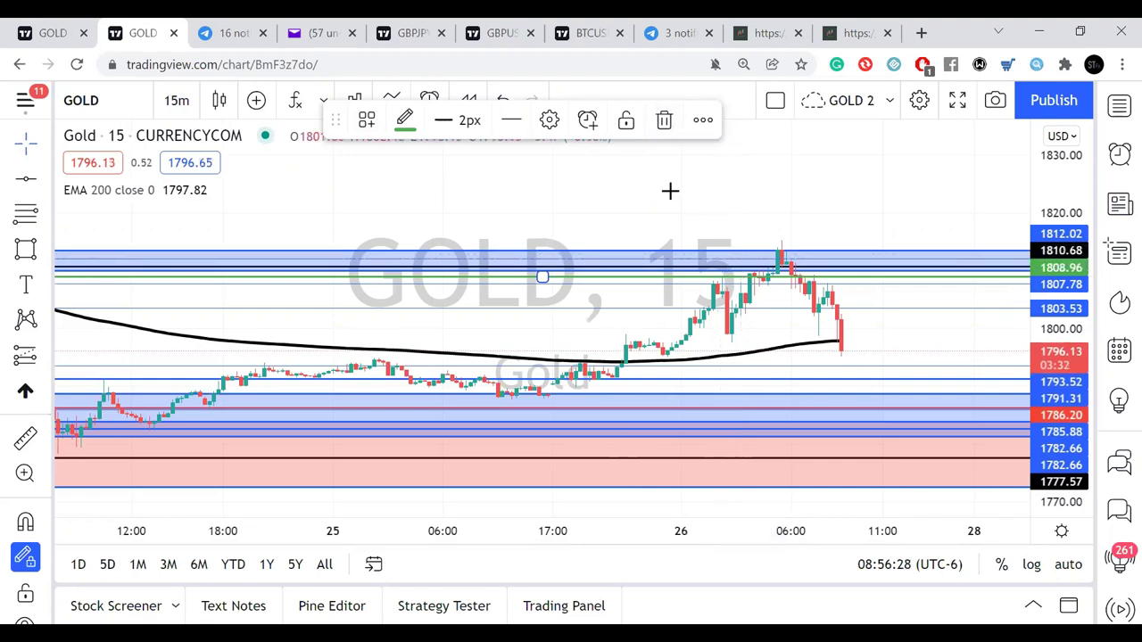
pyautogui.click(764, 192)
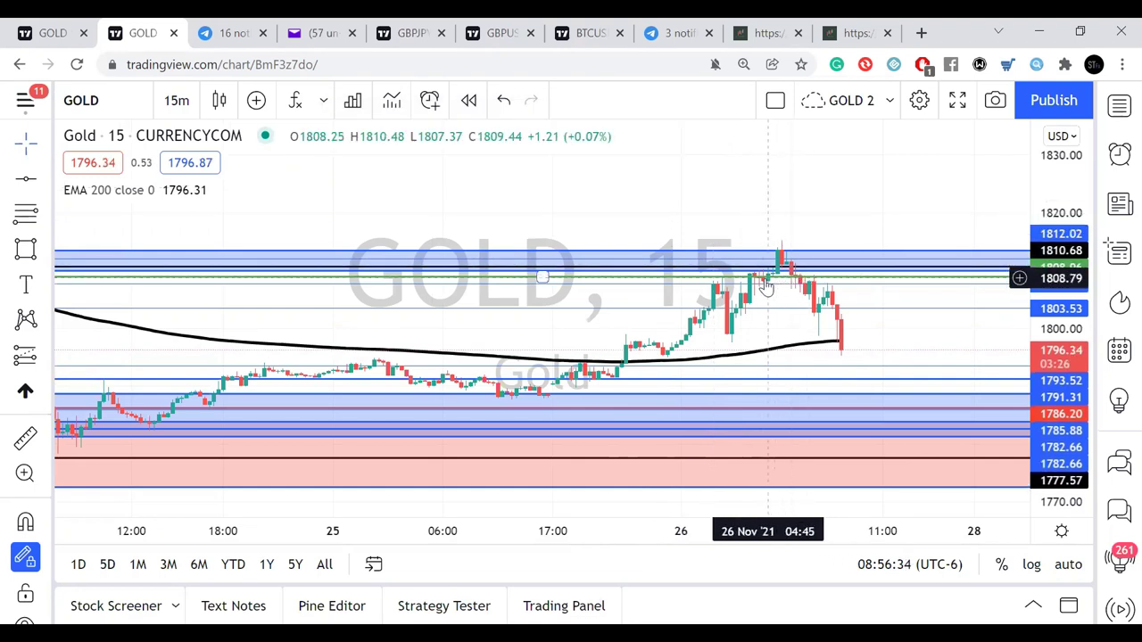
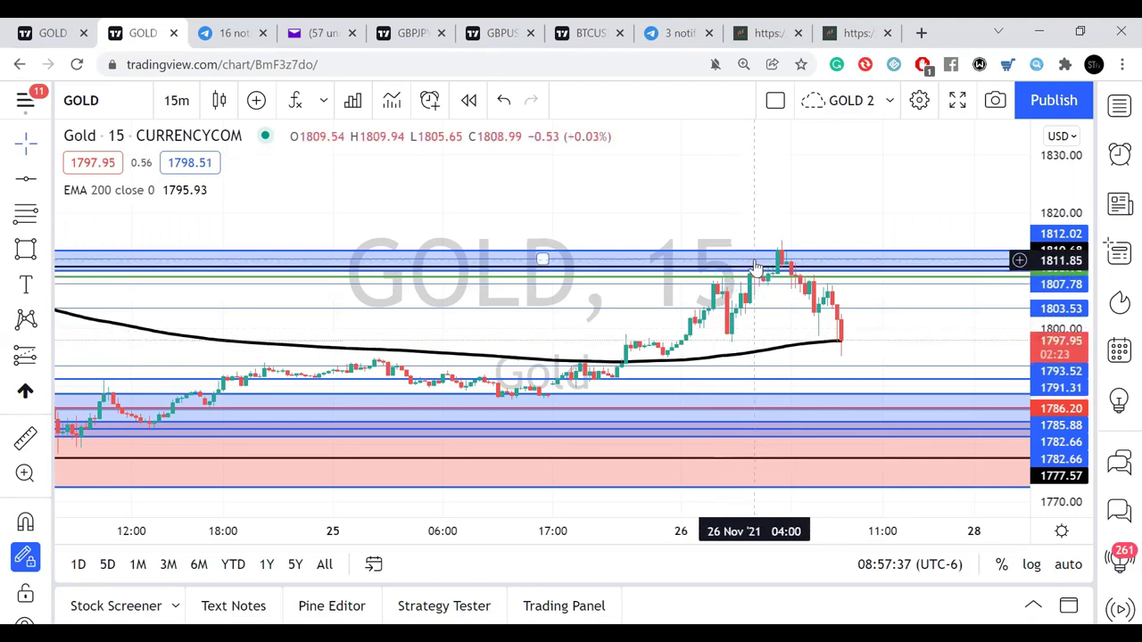
# - Measure the price distance from the green line up to the 1812.02 blue line, and clear the measurement
pyautogui.click(25, 437)
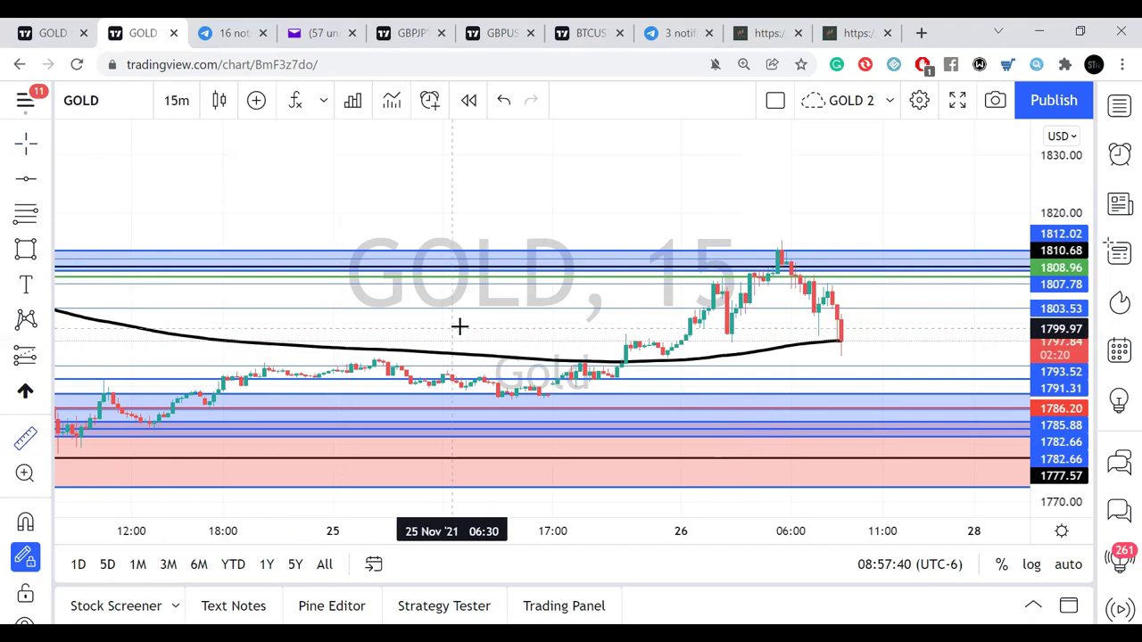
pyautogui.click(693, 278)
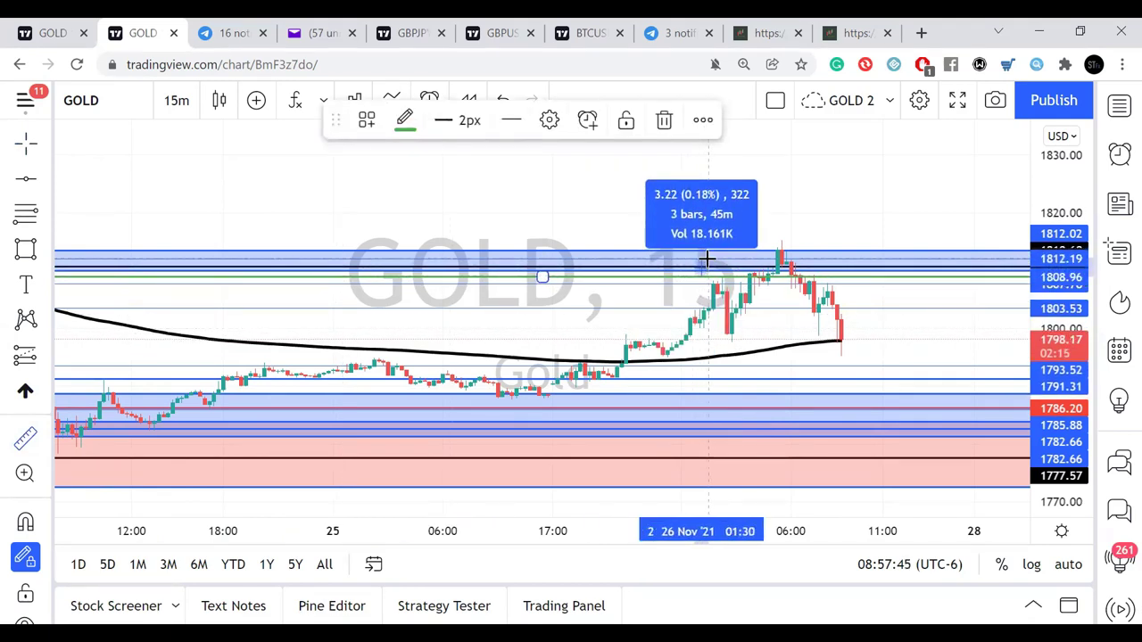
pyautogui.click(706, 259)
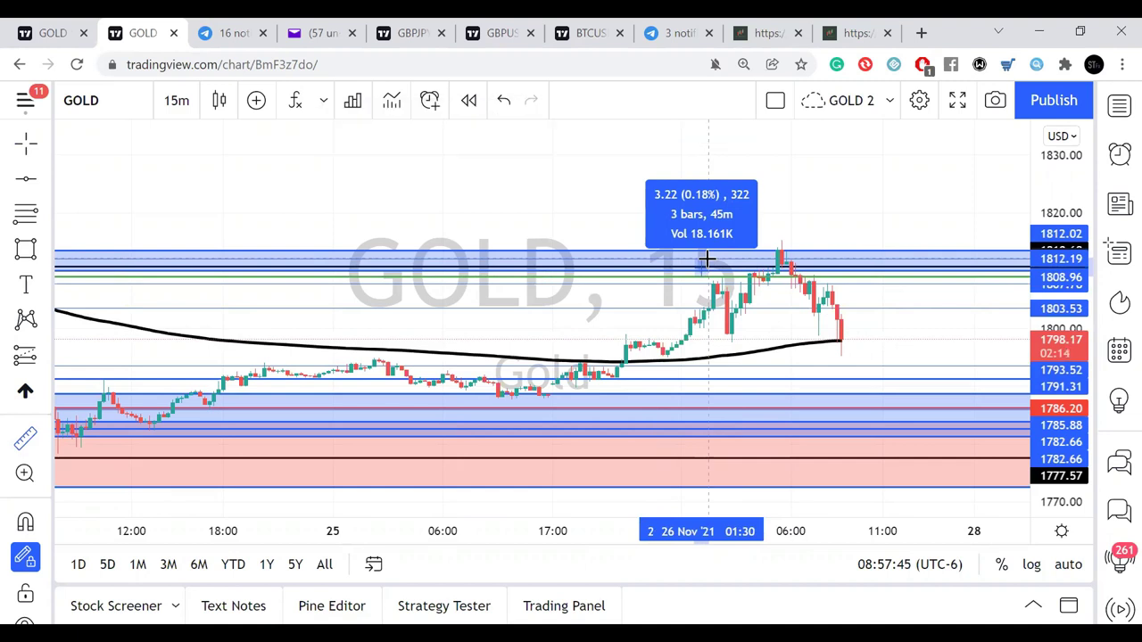
pyautogui.click(25, 144)
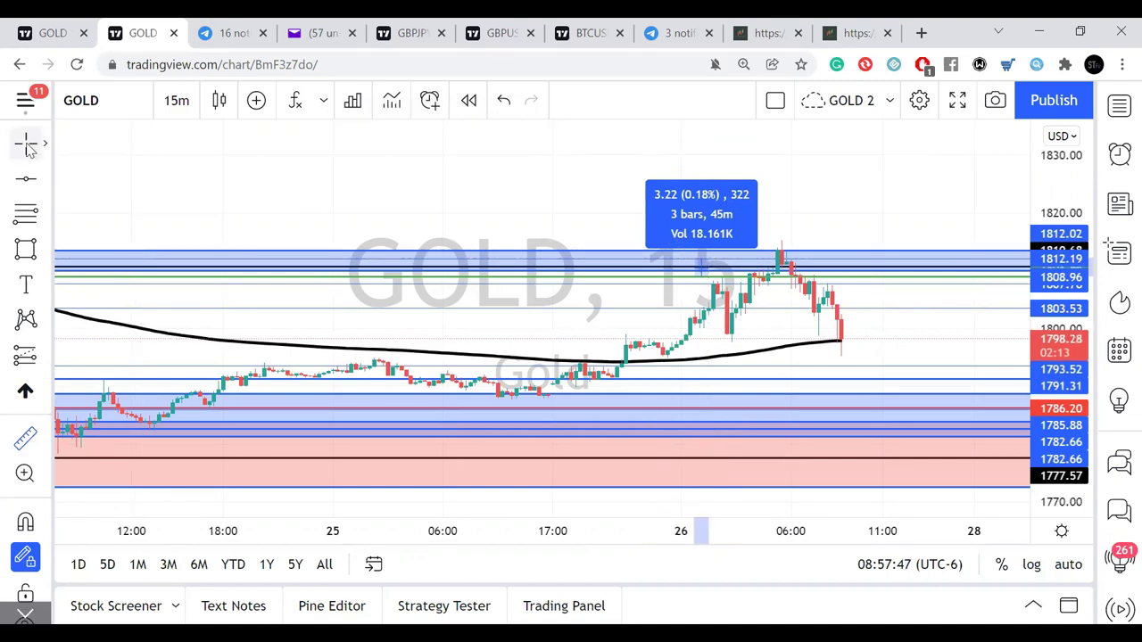
pyautogui.click(432, 189)
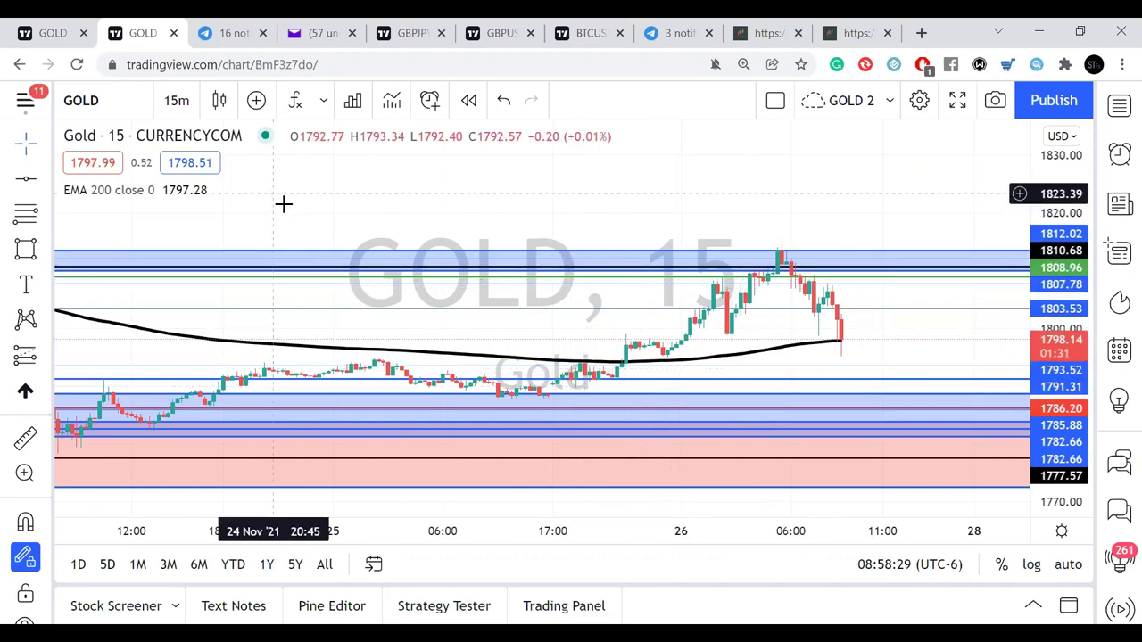
# - Switch the chart to 4 hours with automatic price scaling and examine the 22 to 26 November candles around the zones
pyautogui.moveTo(315, 215); pyautogui.dragTo(467, 247)
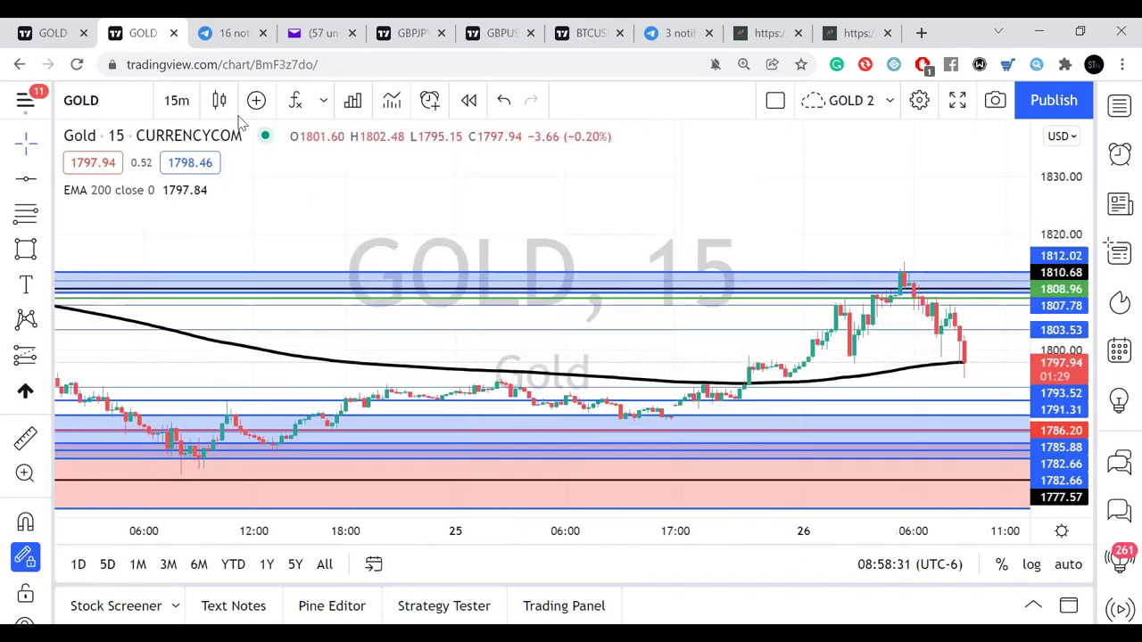
pyautogui.click(177, 99)
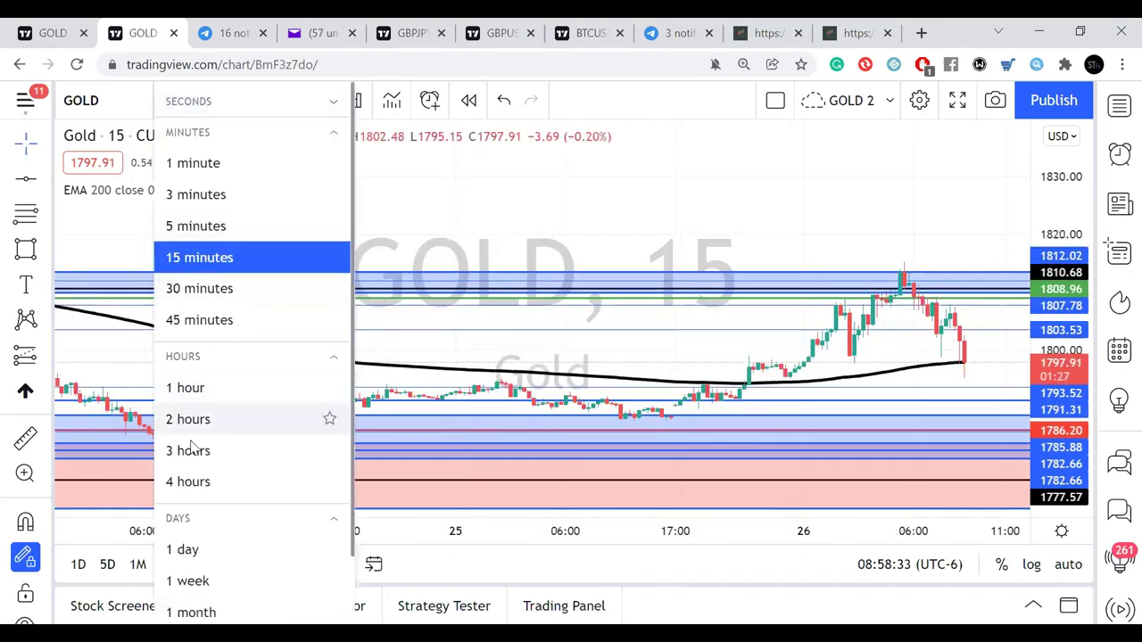
pyautogui.click(188, 482)
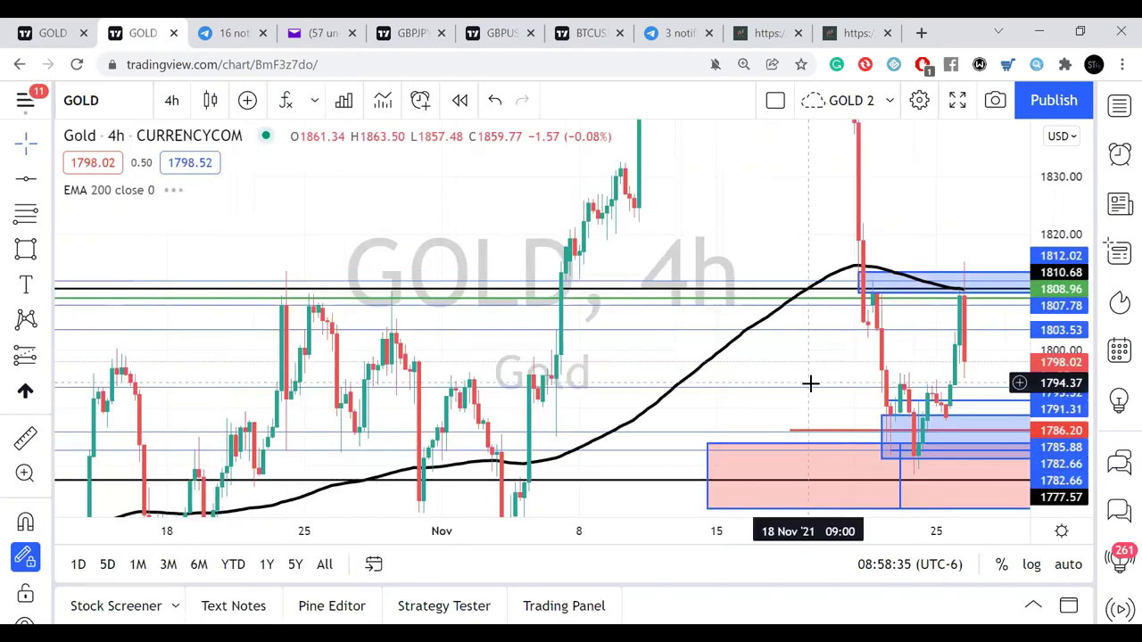
pyautogui.click(1068, 565)
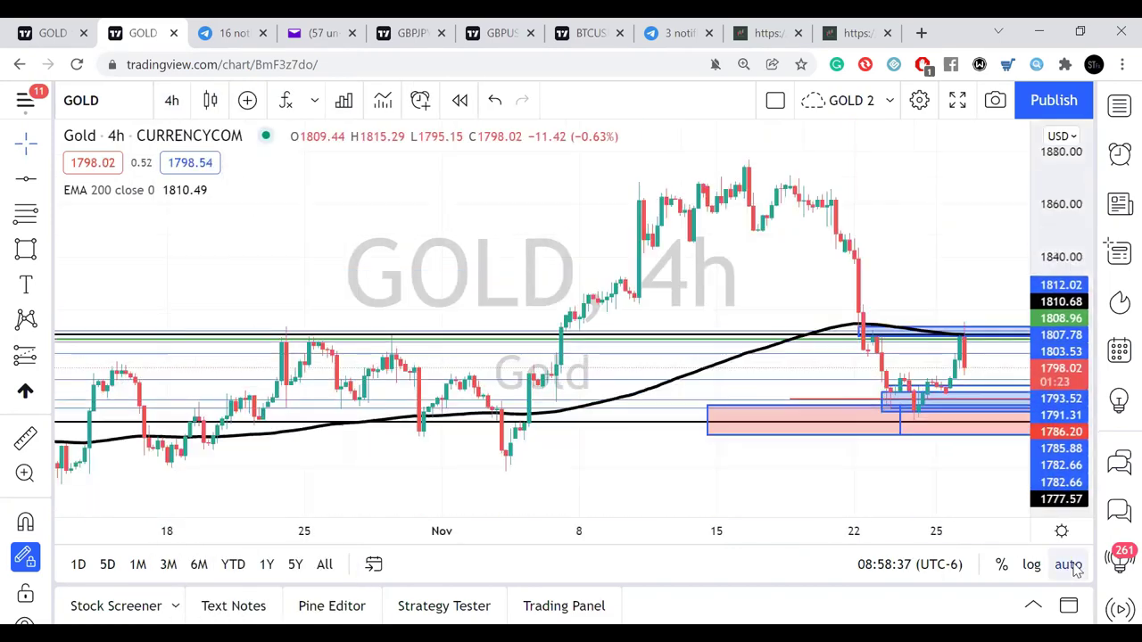
pyautogui.hscroll(5, 548, 268)
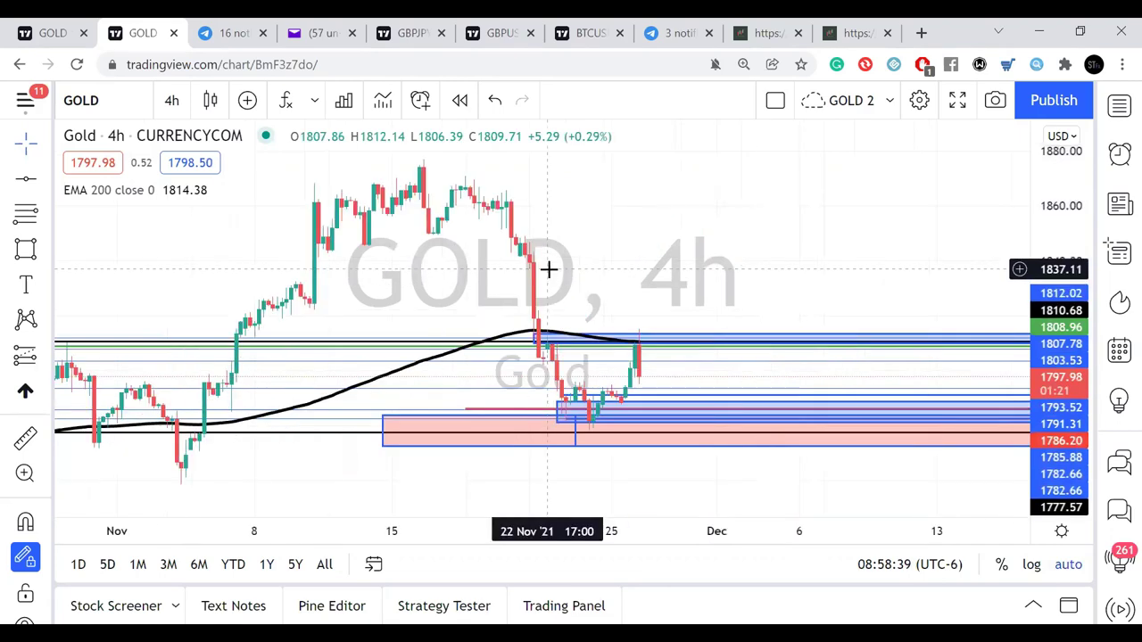
pyautogui.click(525, 473)
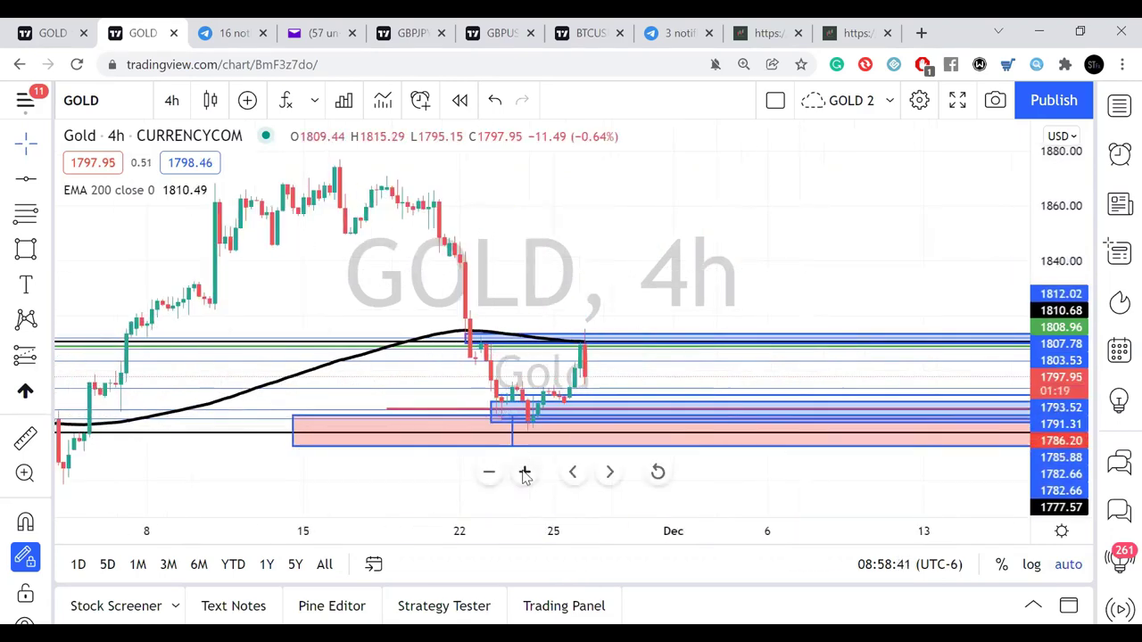
pyautogui.click(524, 473)
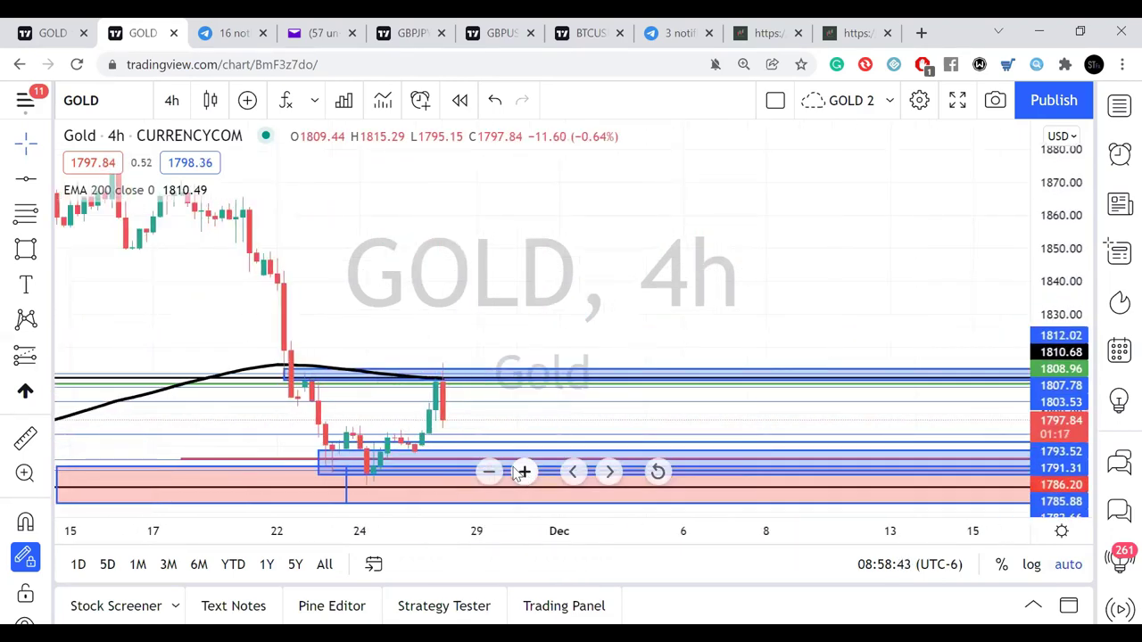
pyautogui.click(523, 471)
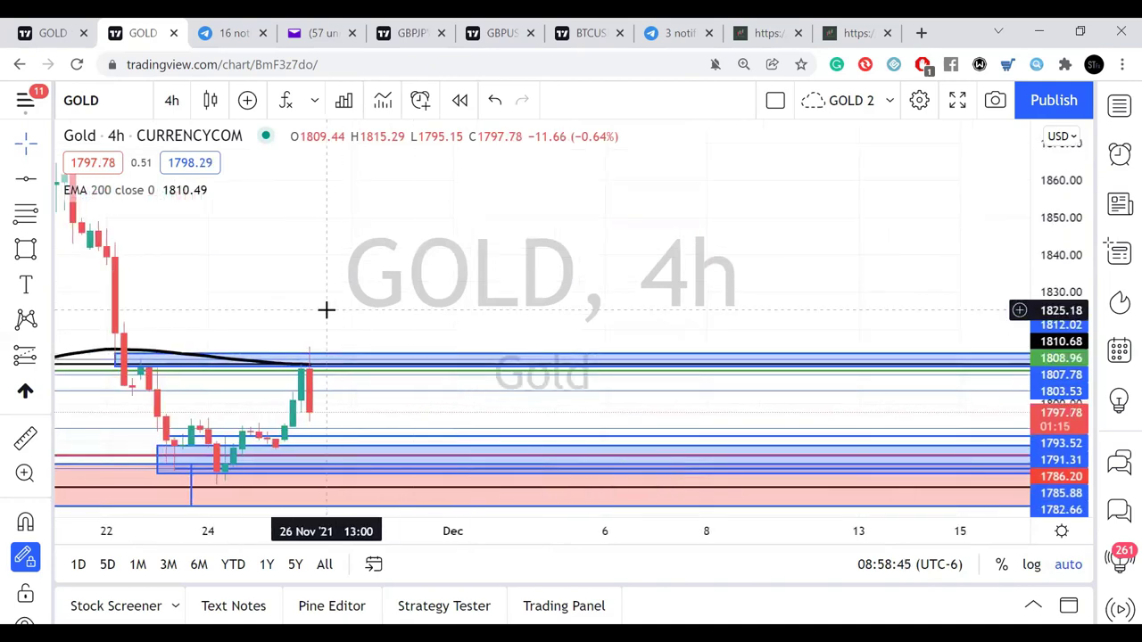
pyautogui.moveTo(469, 308); pyautogui.dragTo(470, 309)
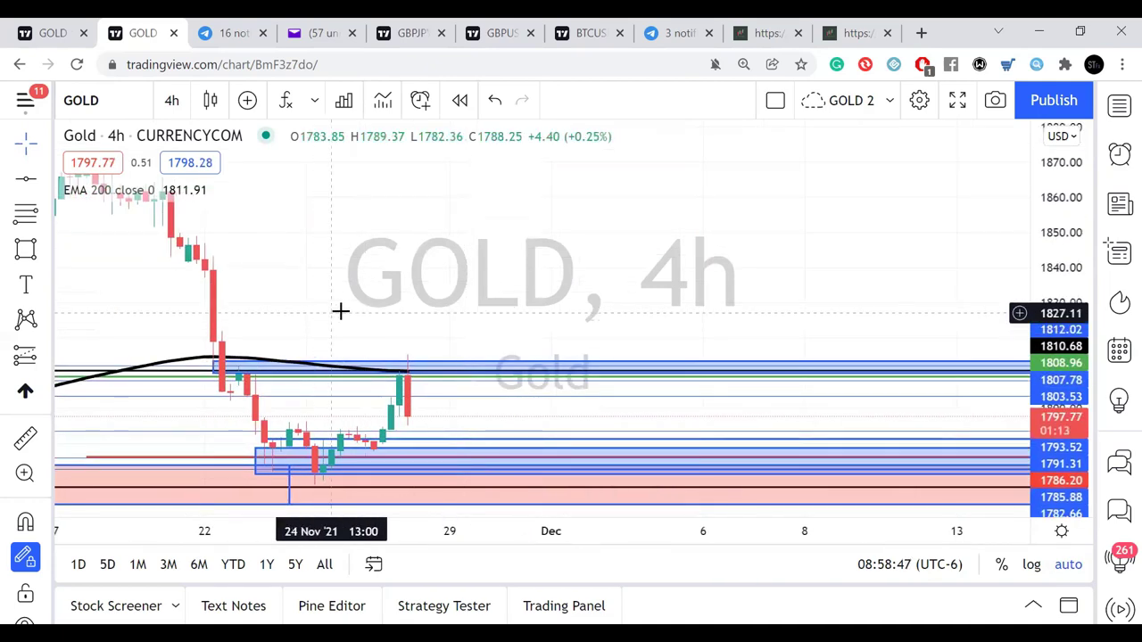
pyautogui.hscroll(-3, 402, 313)
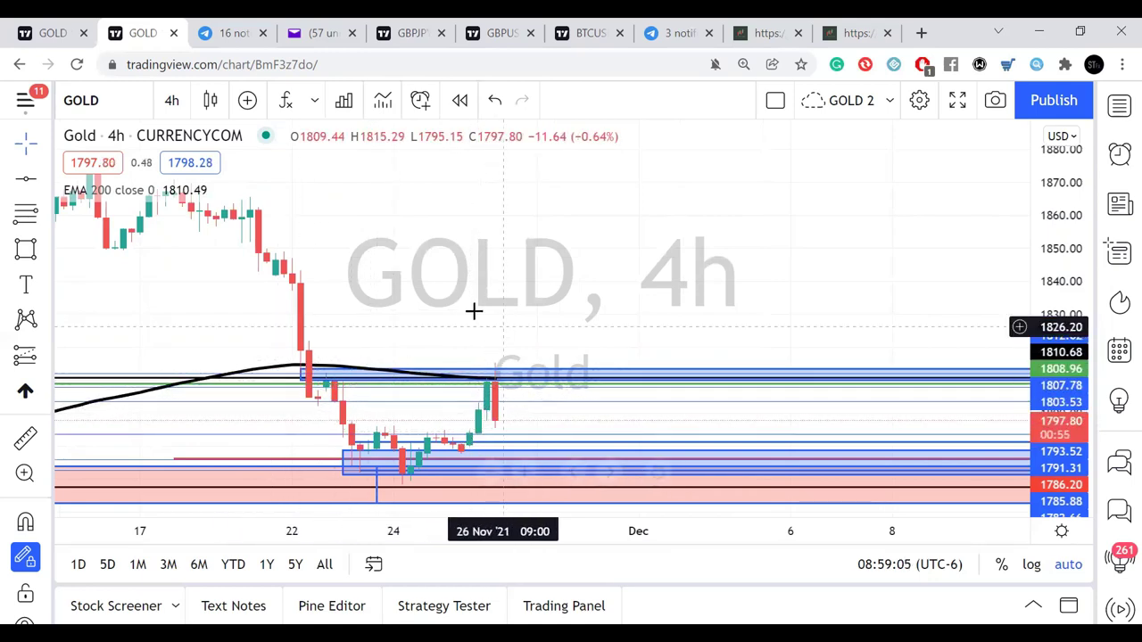
# - Return the chart to the 15-minute interval and show the 25 and 26 November price action
pyautogui.click(172, 104)
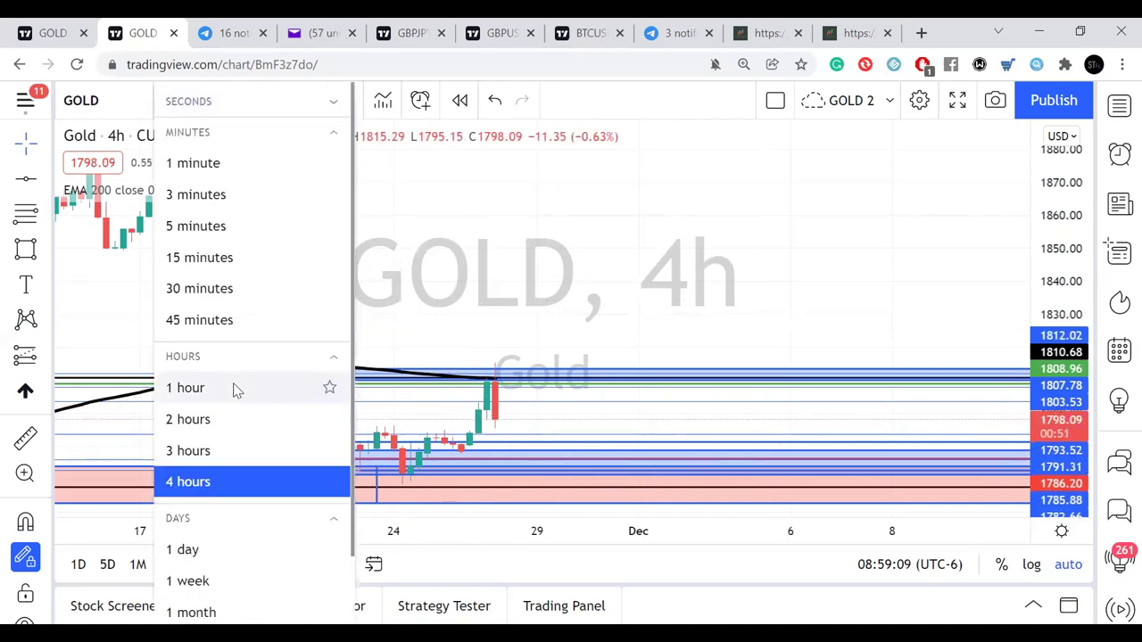
pyautogui.click(199, 258)
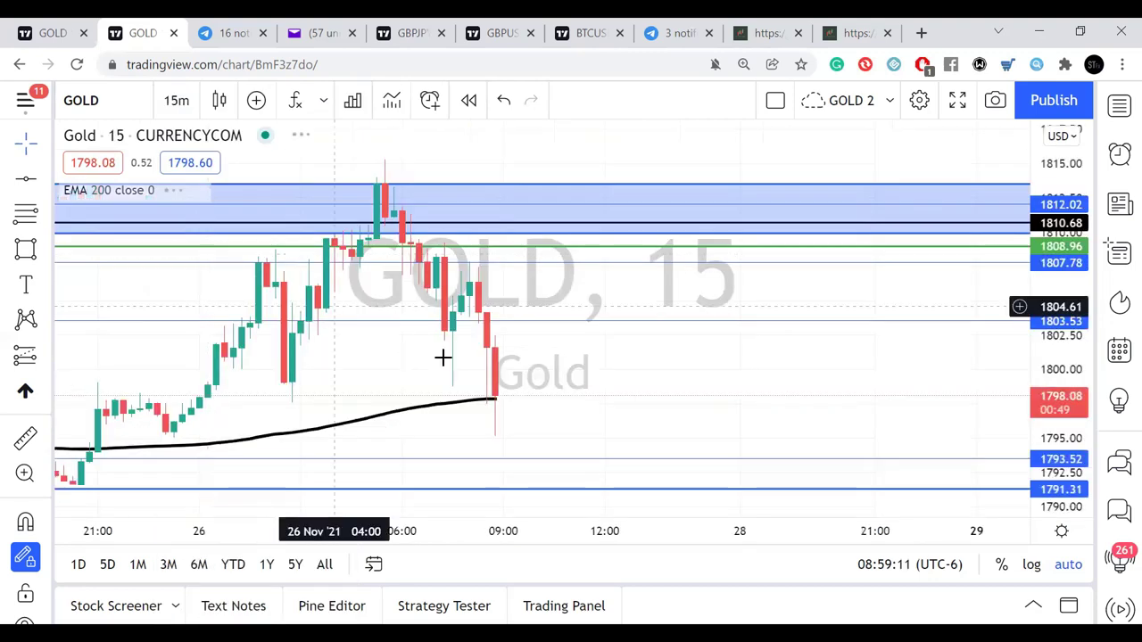
pyautogui.click(489, 475)
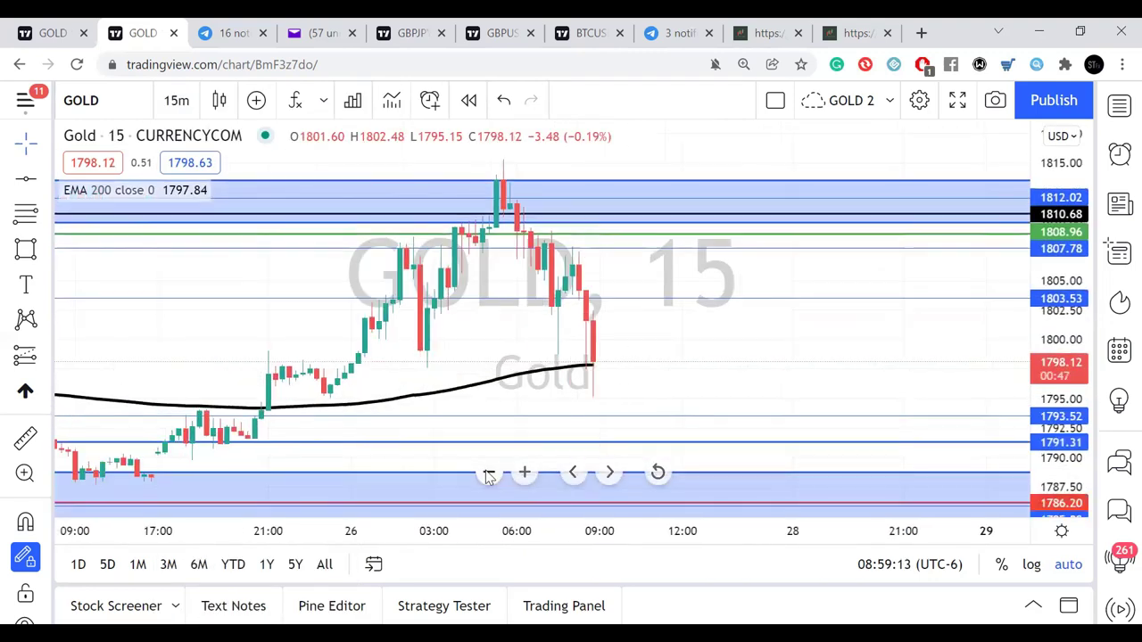
pyautogui.scroll(1, 428, 472)
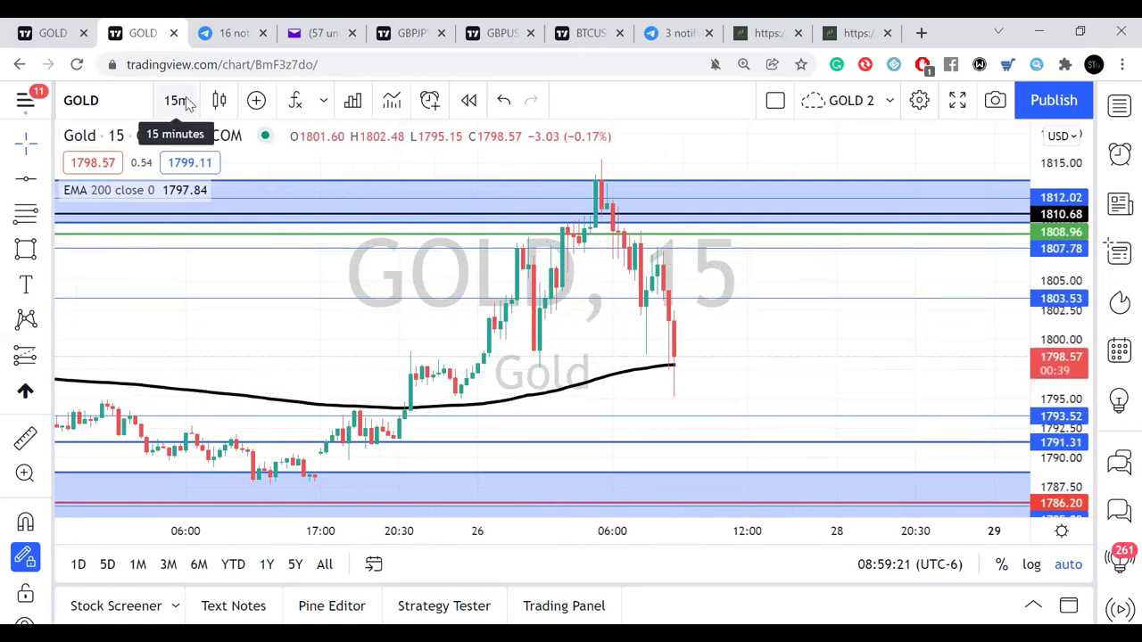
# - Change the chart style to Line and lower the green line to about 1805.67, between the 1807.78 and 1803.53 blue lines
pyautogui.click(218, 100)
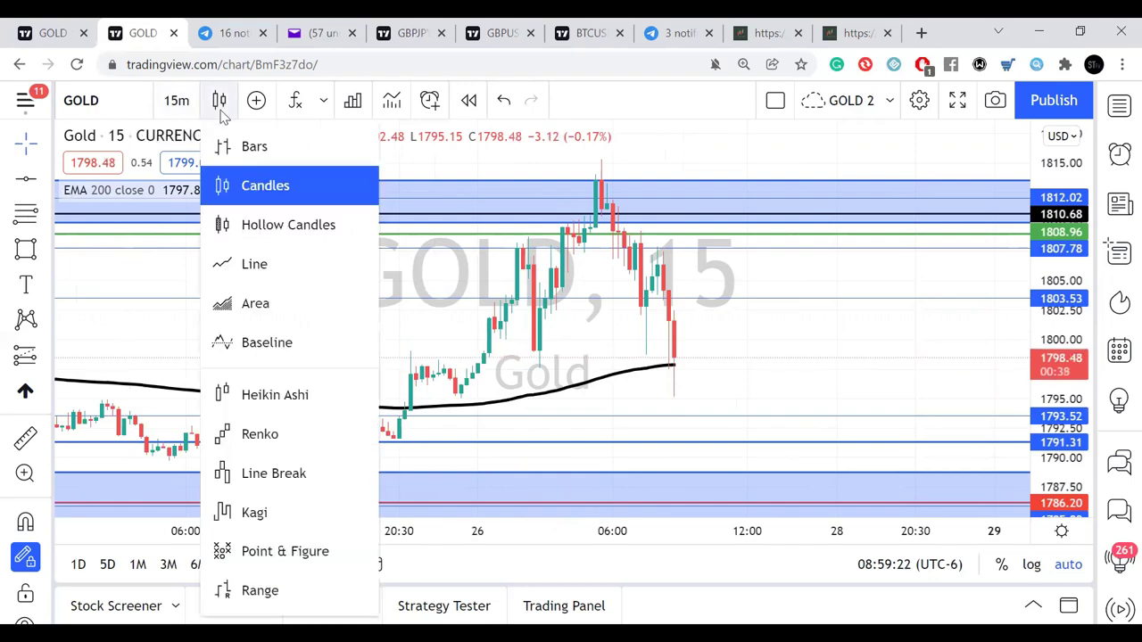
pyautogui.click(256, 268)
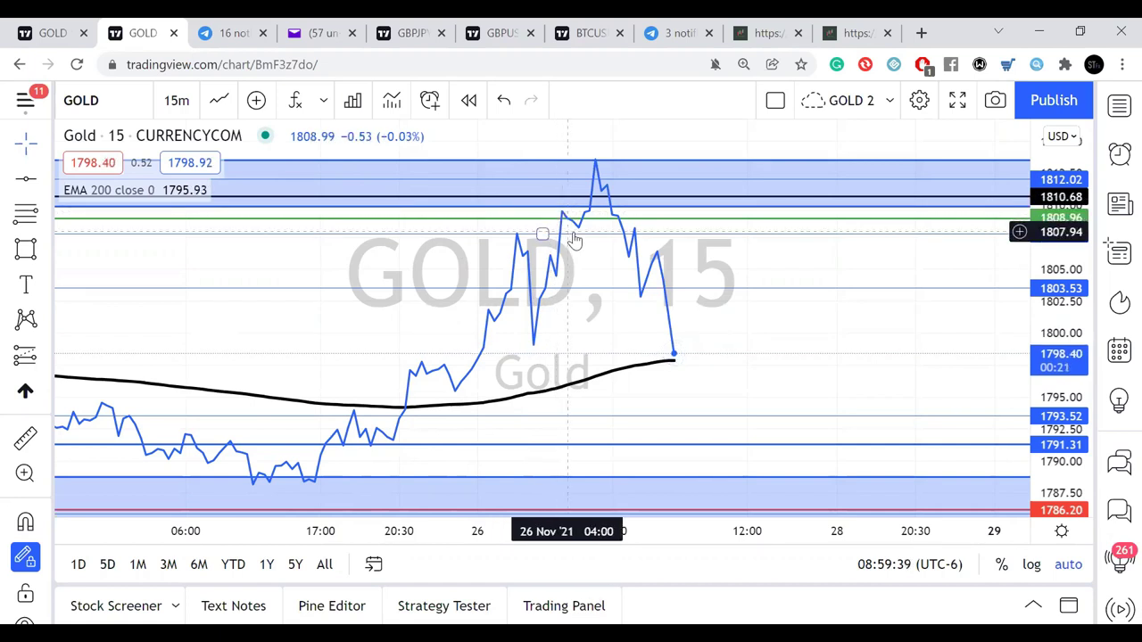
pyautogui.click(589, 197)
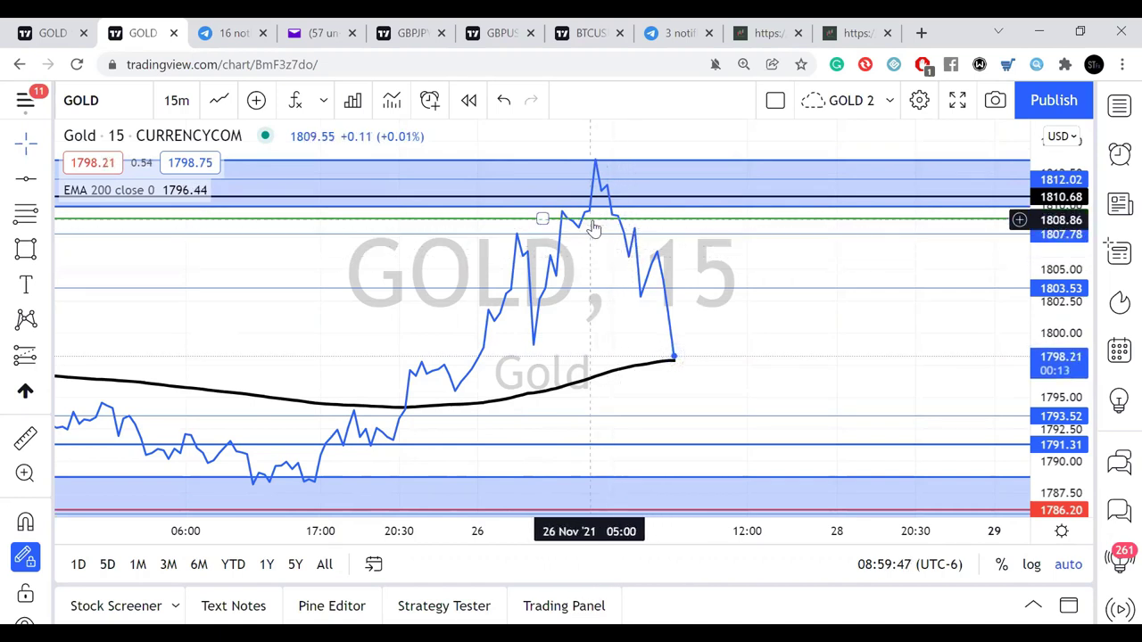
pyautogui.moveTo(596, 228); pyautogui.dragTo(603, 261)
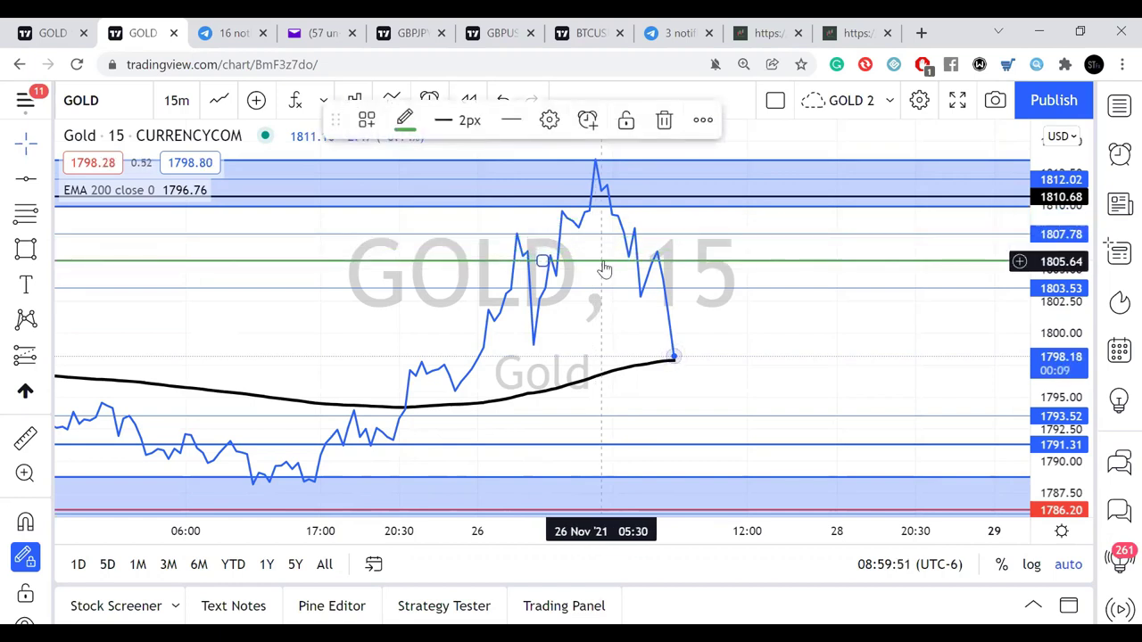
pyautogui.moveTo(610, 270); pyautogui.dragTo(631, 270)
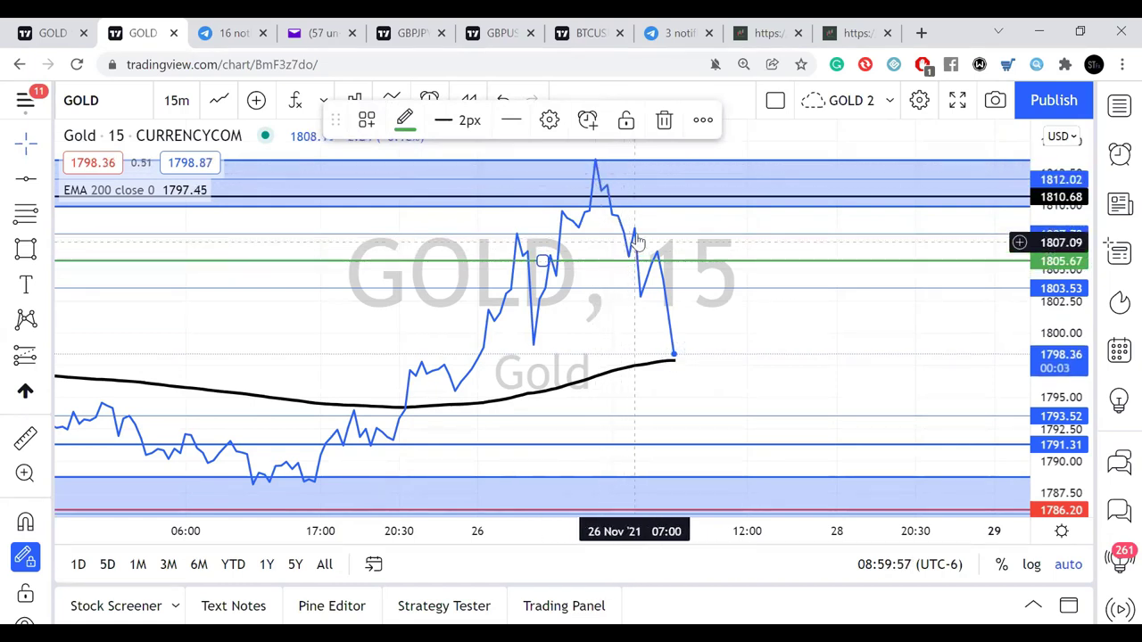
# - Compare the 26 November swings at the green and blue lines by alternating between Candles and Line styles, ending on Line
pyautogui.click(221, 104)
pyautogui.click(263, 186)
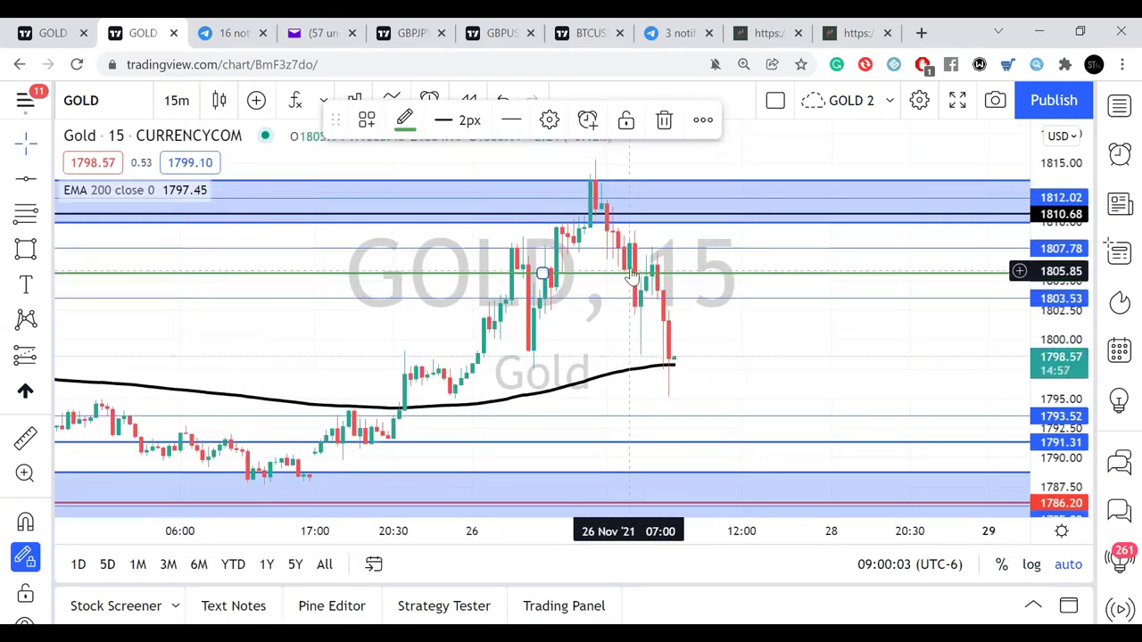
pyautogui.click(220, 105)
pyautogui.click(261, 268)
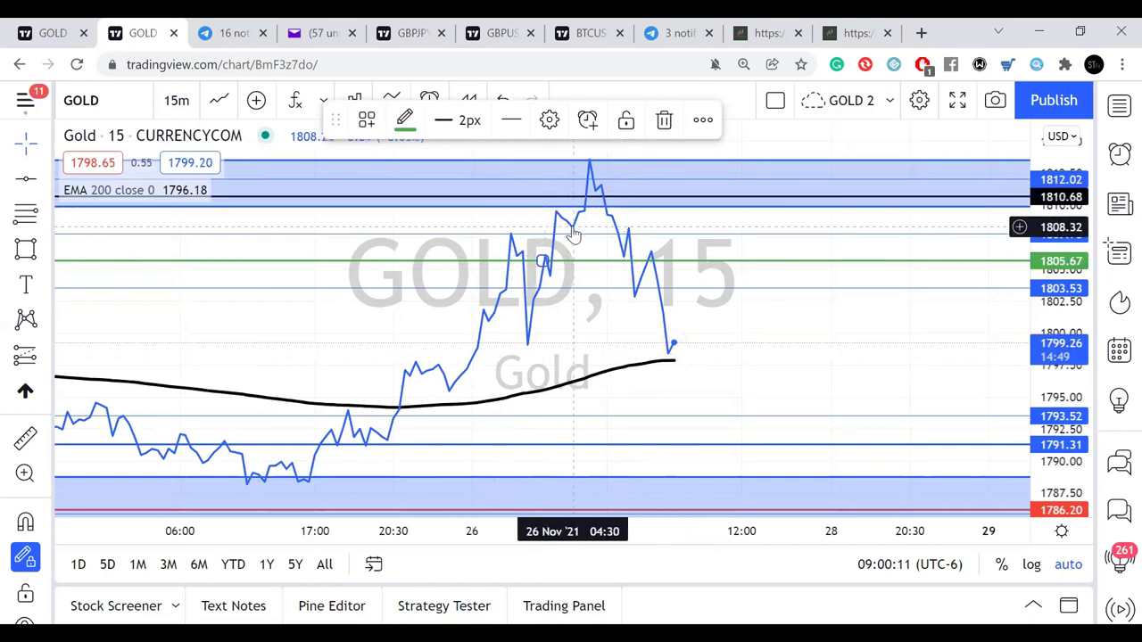
pyautogui.click(218, 100)
pyautogui.click(257, 187)
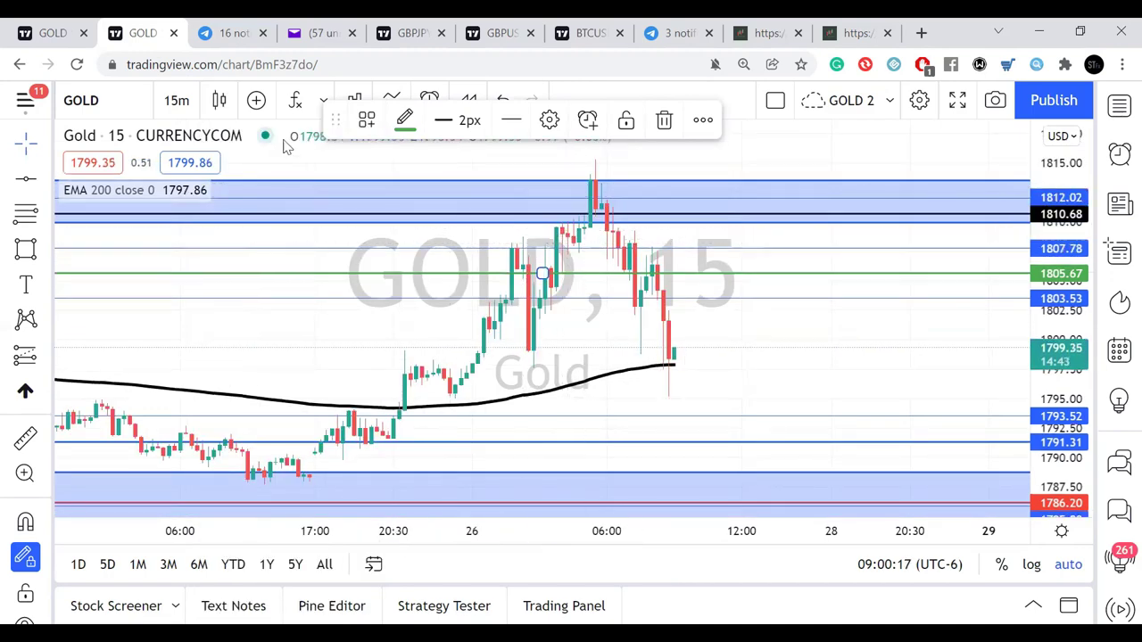
pyautogui.click(219, 100)
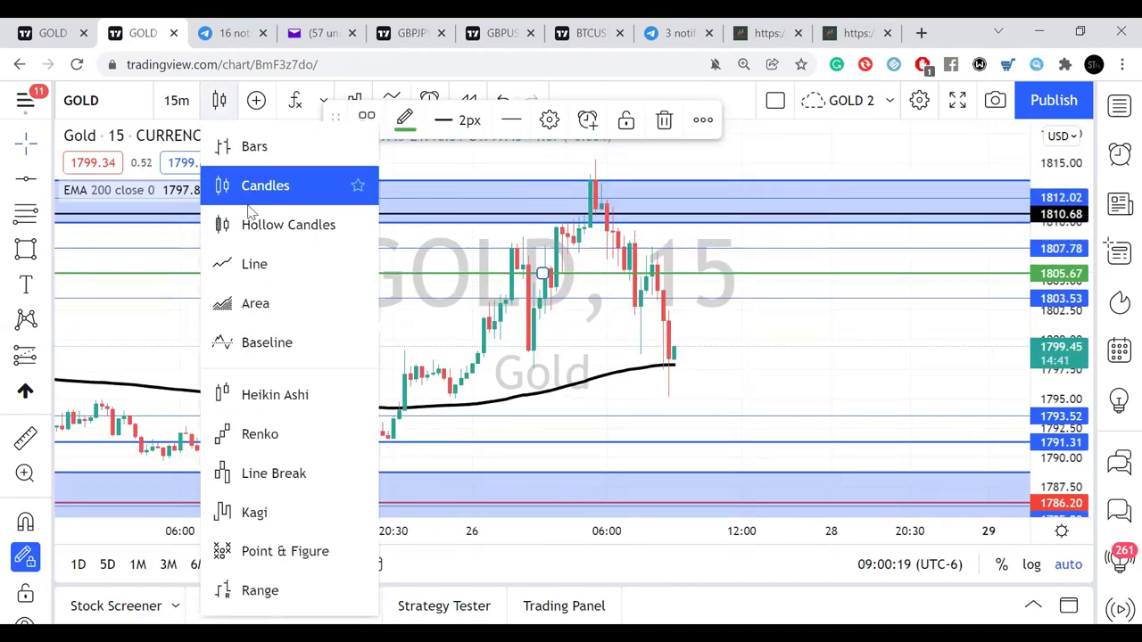
pyautogui.click(257, 262)
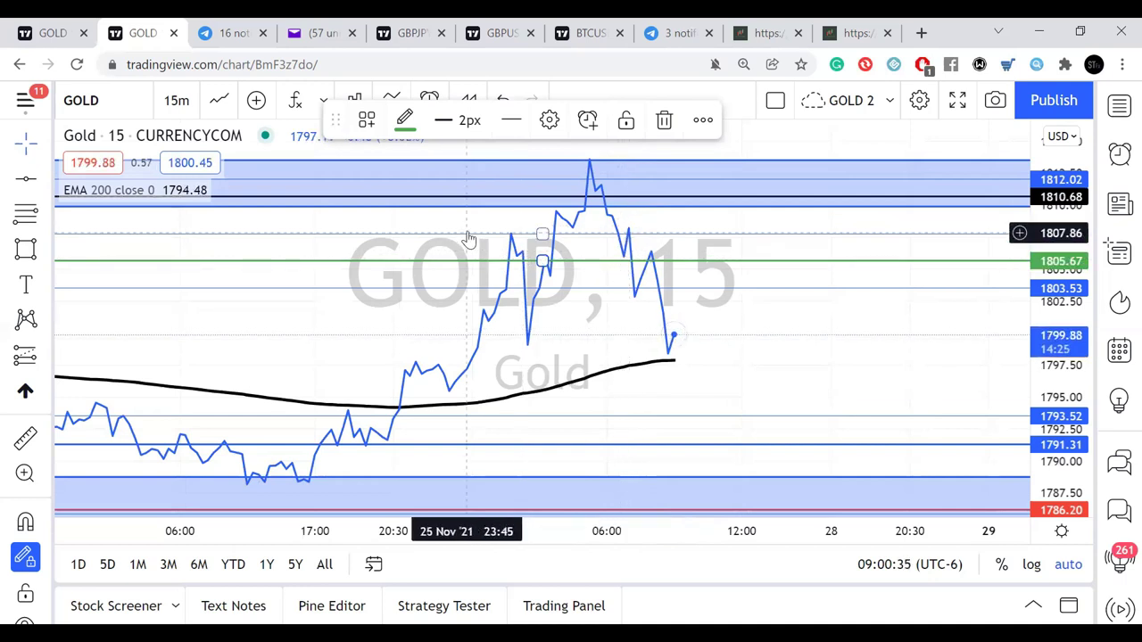
pyautogui.click(516, 185)
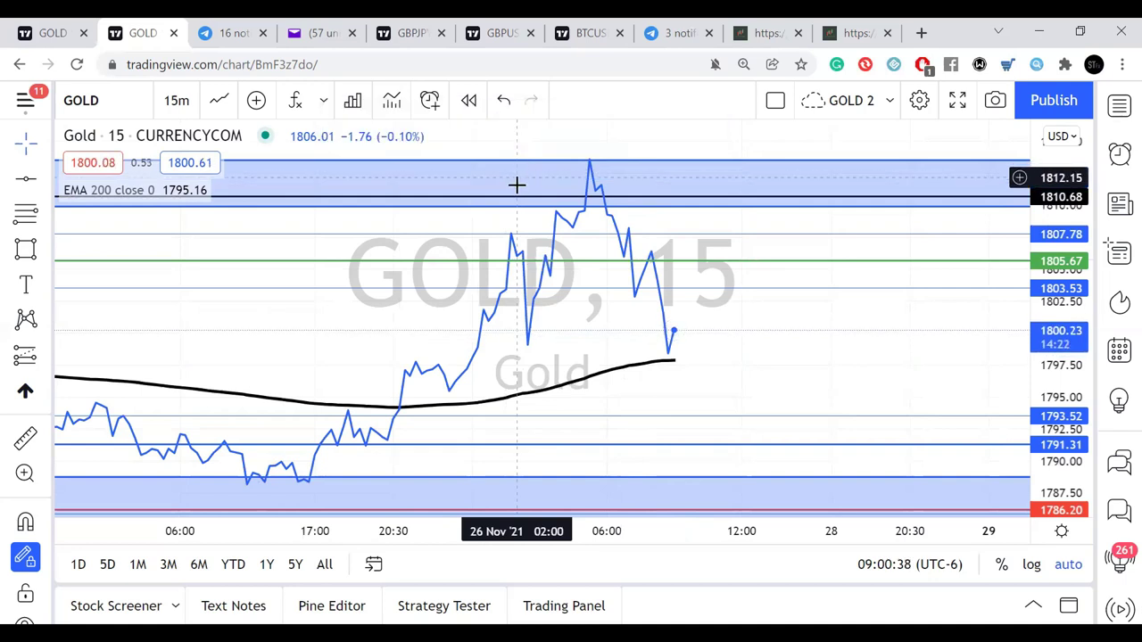
# - Delete the thin blue horizontal lines at 1807.78, 1803.53 and 1793.52
pyautogui.click(488, 234)
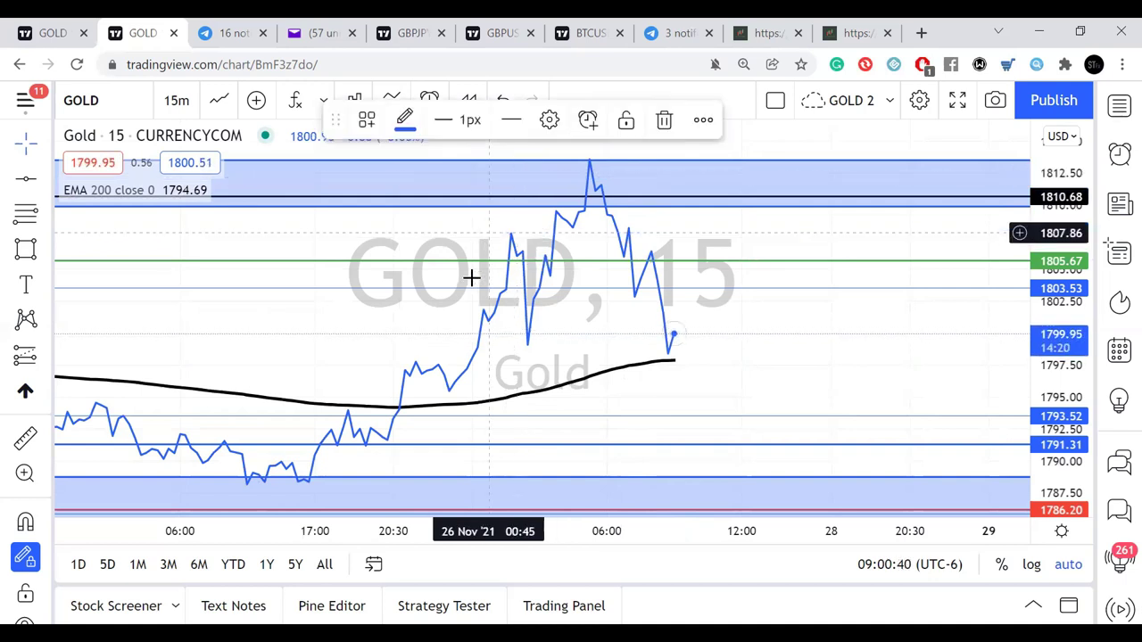
pyautogui.click(471, 279)
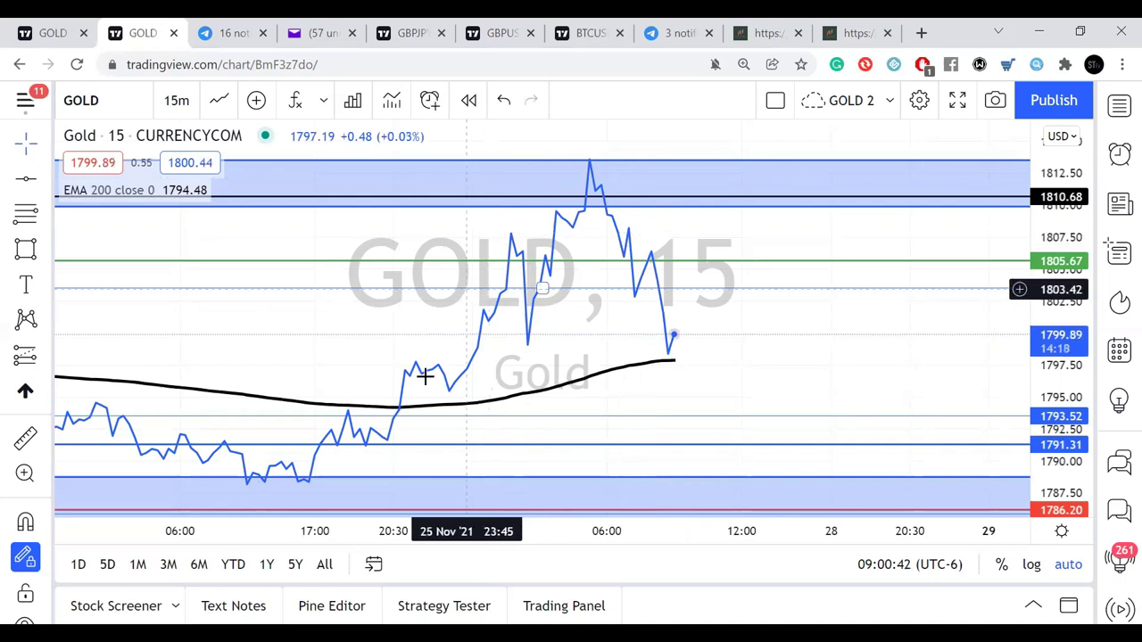
pyautogui.click(453, 417)
pyautogui.click(355, 354)
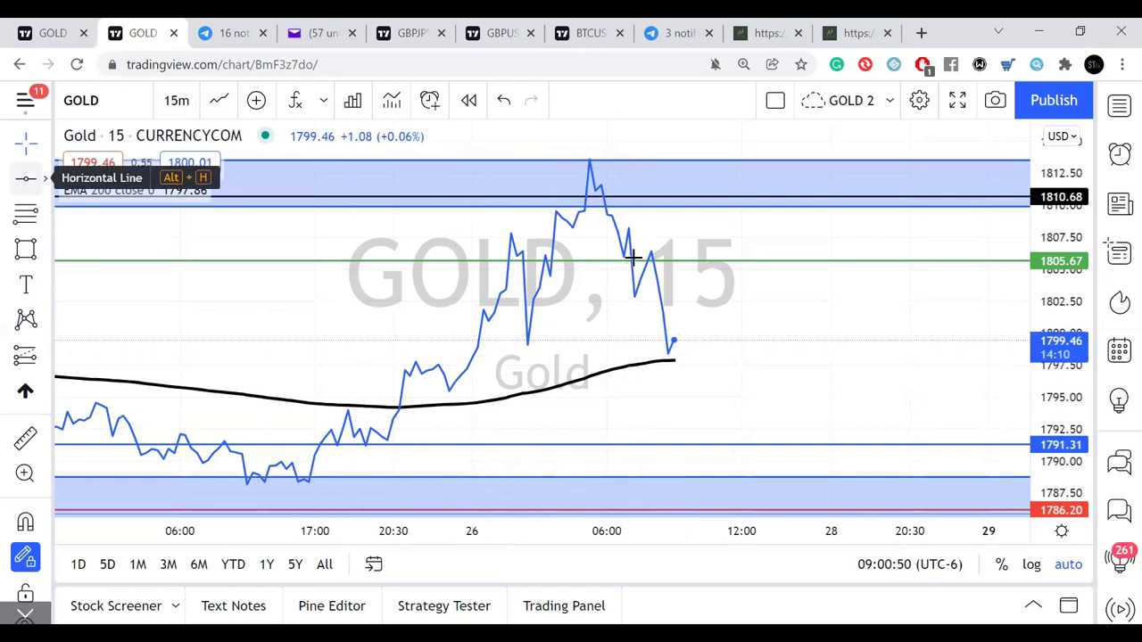
# - Draw a horizontal line at about 1813.61 along the upper zone's top edge, coloured red and 1px thick
pyautogui.click(25, 178)
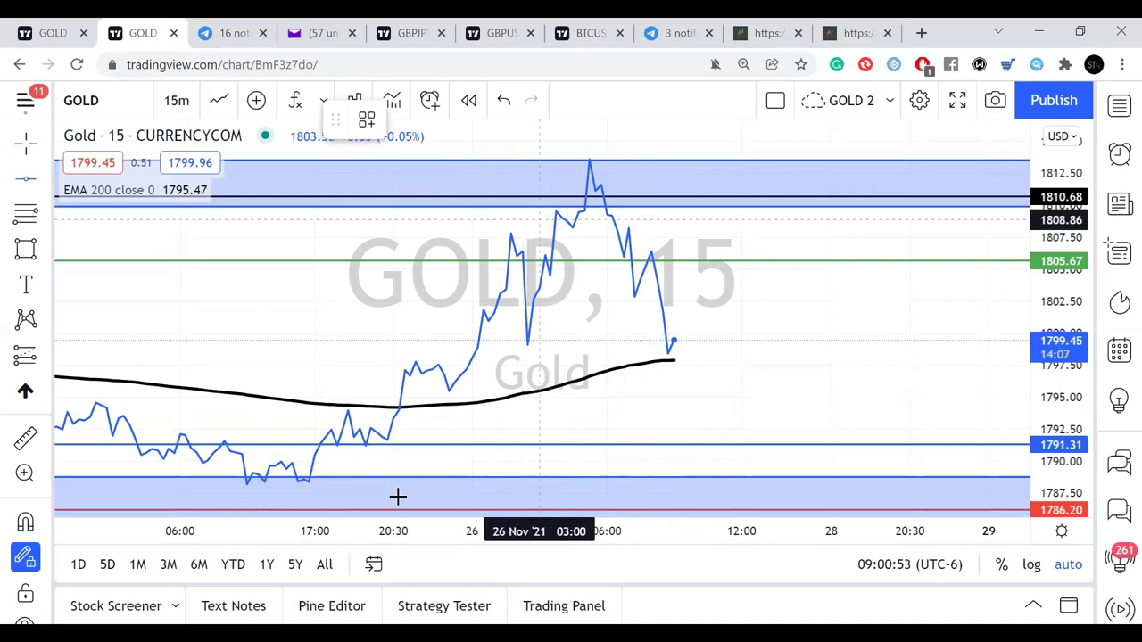
pyautogui.click(543, 158)
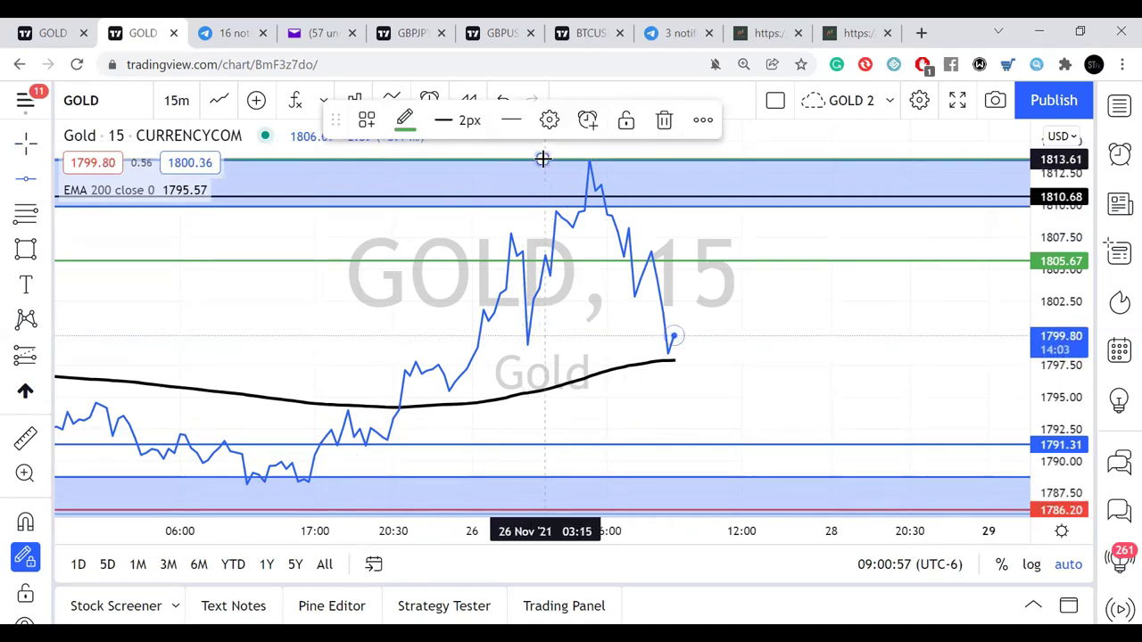
pyautogui.click(409, 123)
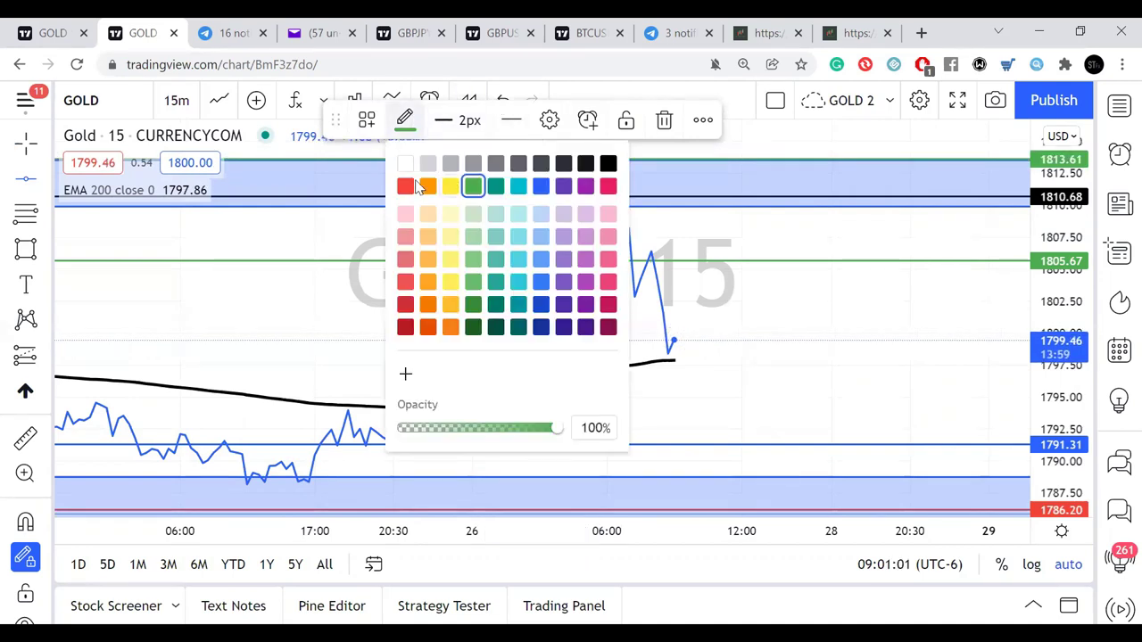
pyautogui.click(408, 187)
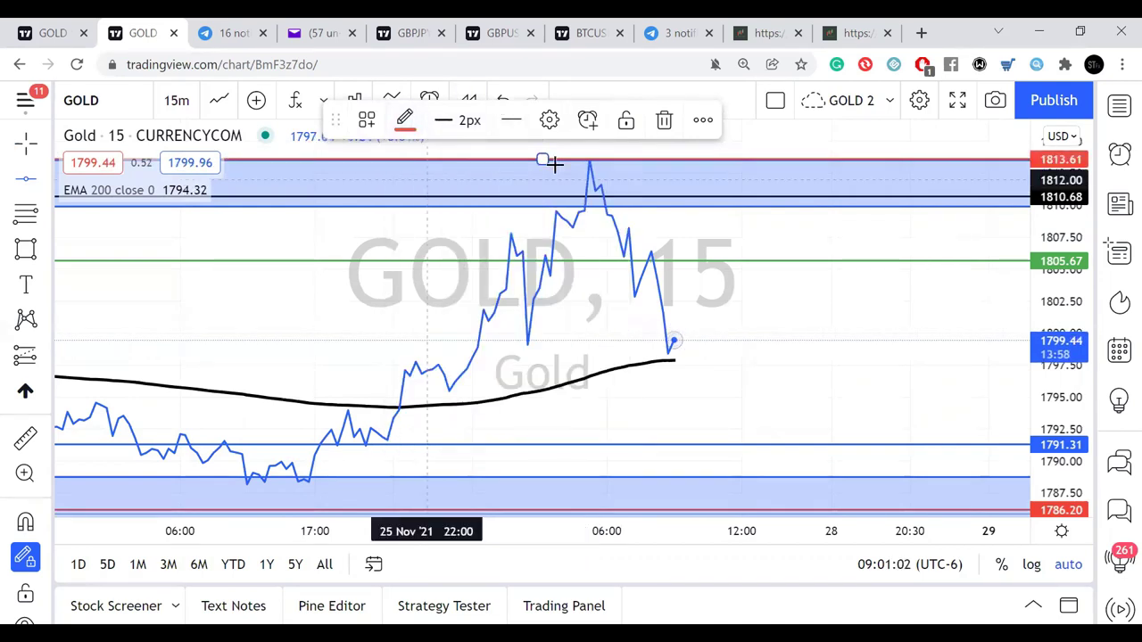
pyautogui.click(450, 121)
pyautogui.click(474, 163)
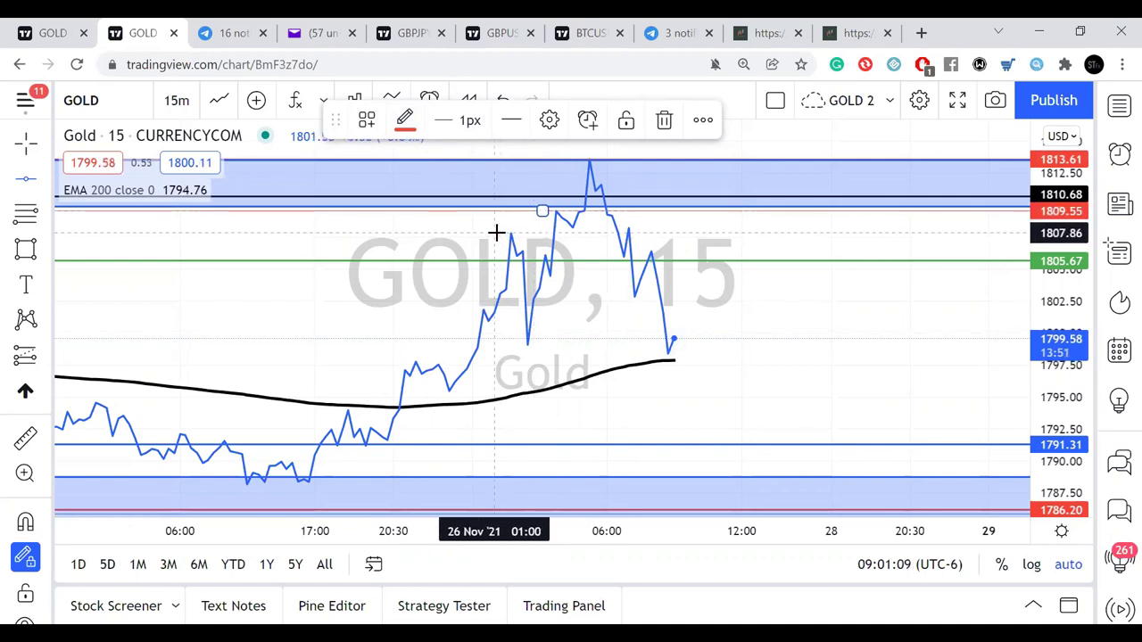
# - Add red horizontal lines at the line chart's swing levels: about 1809.55, 1807.86, 1801.96, 1797.82, 1794.06, 1792.53 and 1788.31
pyautogui.click(464, 310)
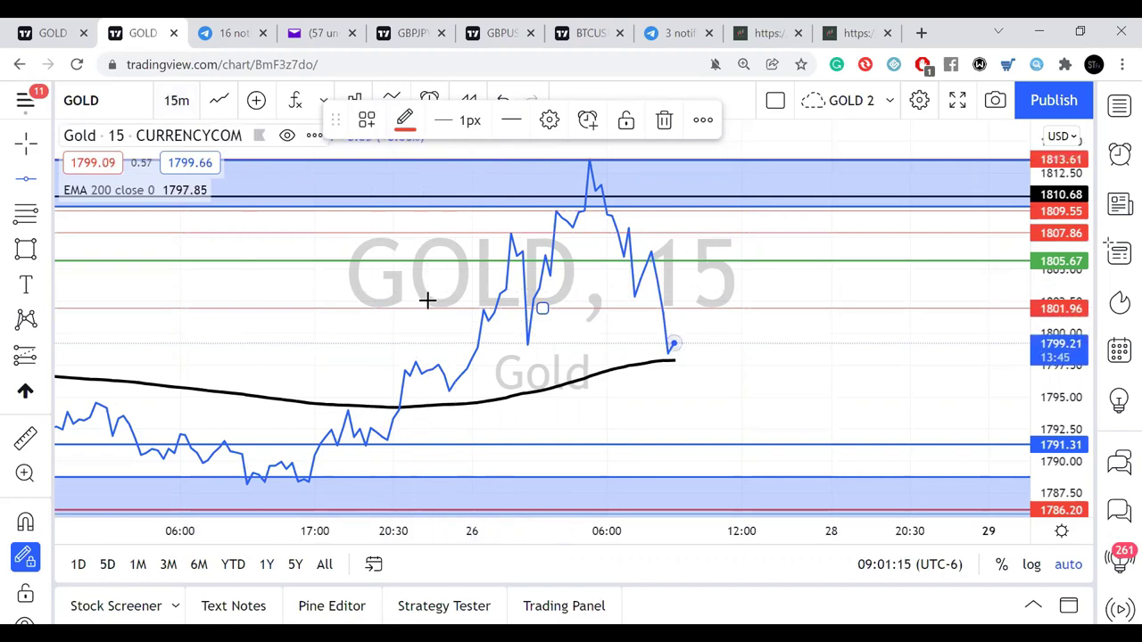
pyautogui.click(402, 361)
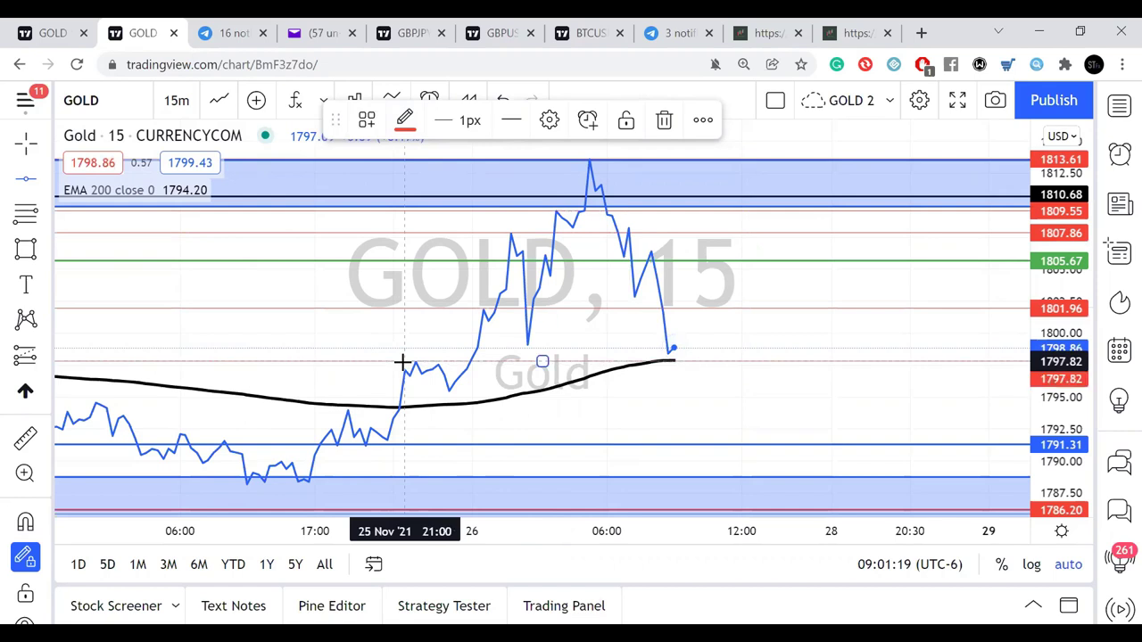
pyautogui.click(330, 410)
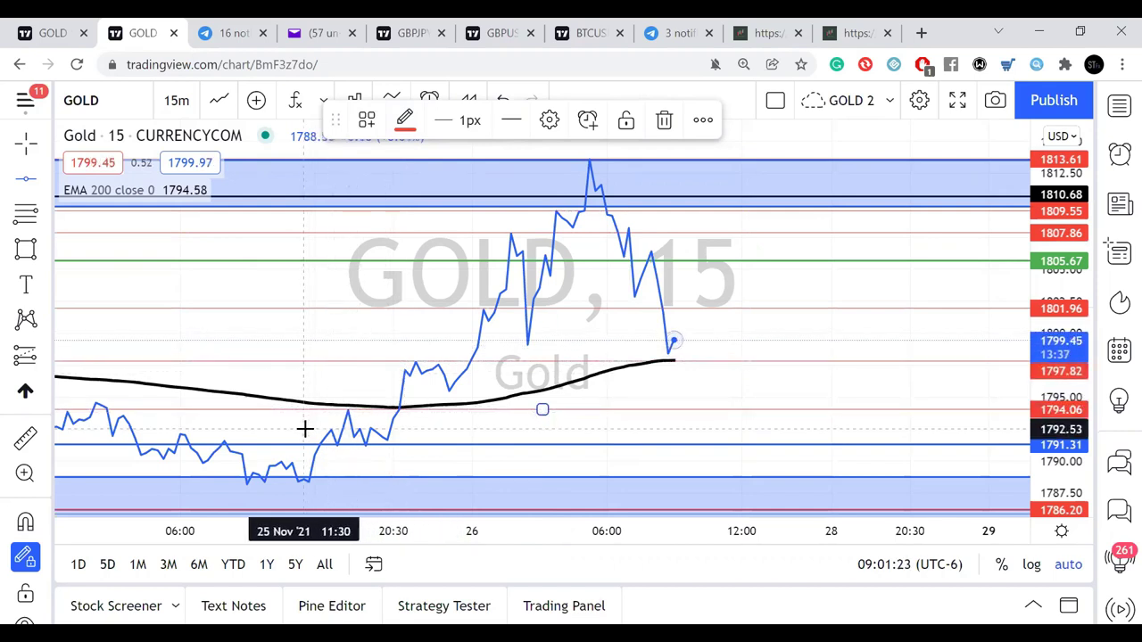
pyautogui.click(304, 429)
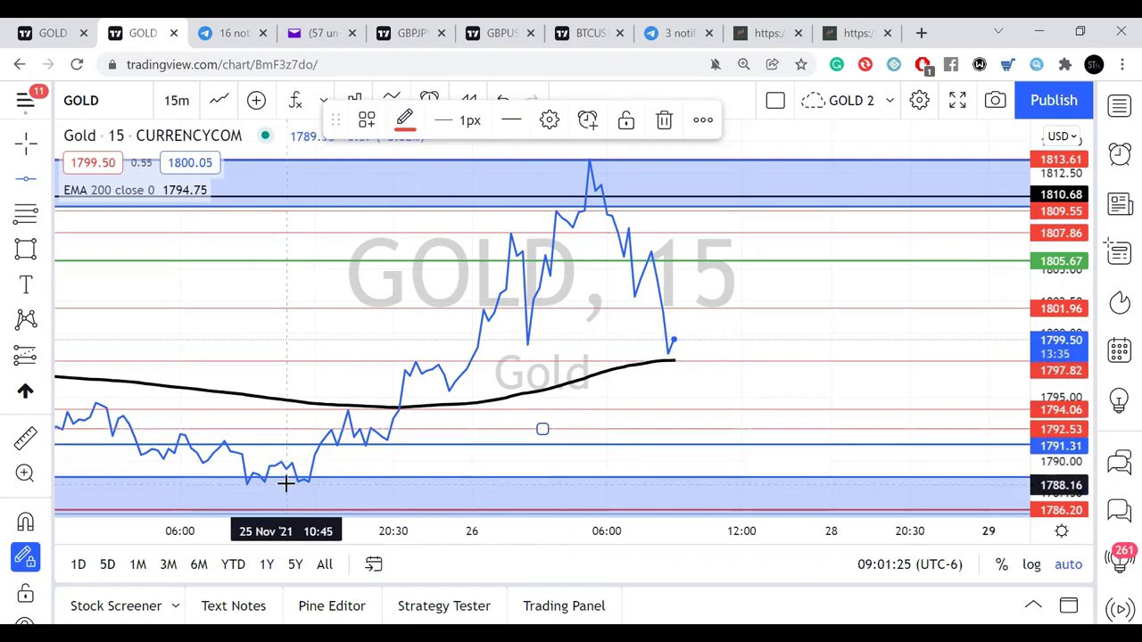
pyautogui.click(285, 483)
pyautogui.click(25, 143)
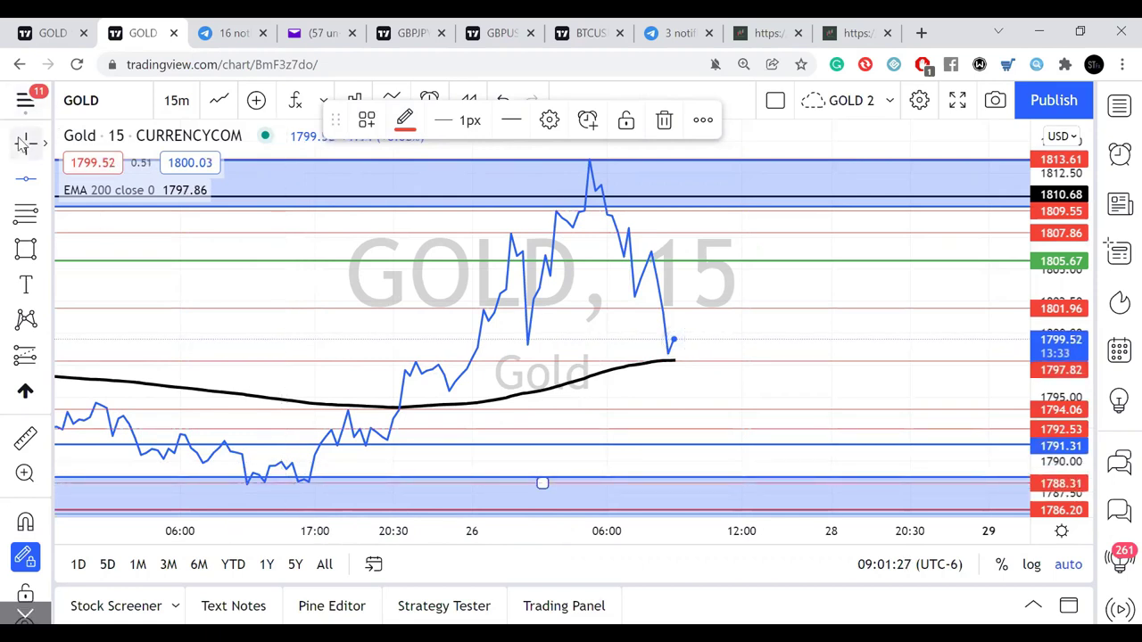
pyautogui.click(369, 287)
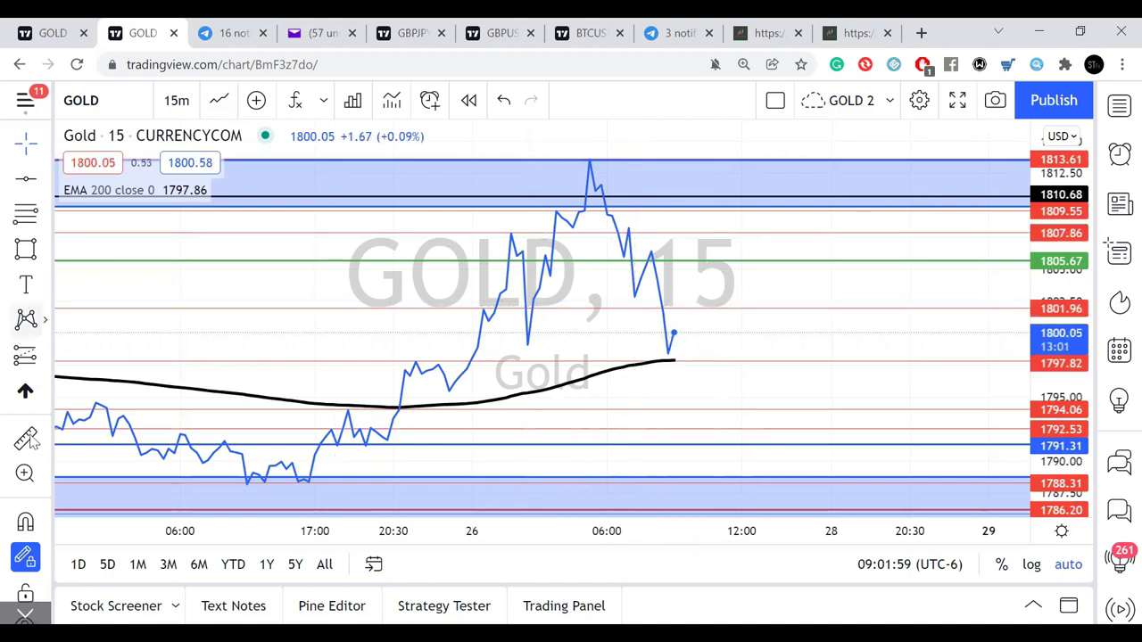
# - Measure the price distance from the green line down to the 1801.96 red line, and change the chart style to Candles
pyautogui.click(616, 266)
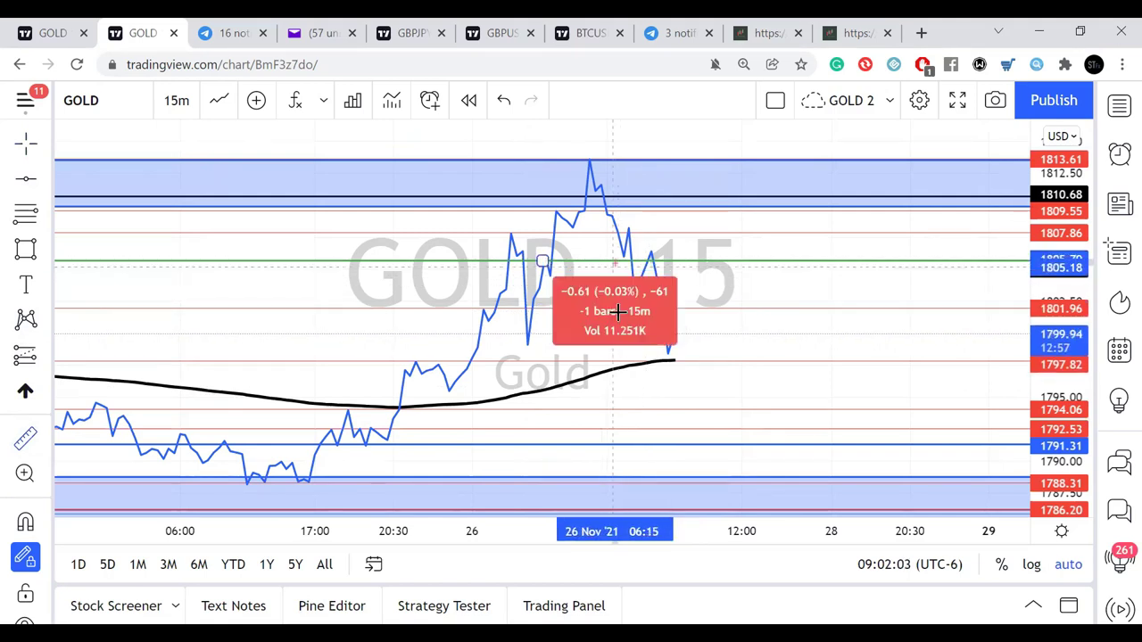
pyautogui.click(521, 307)
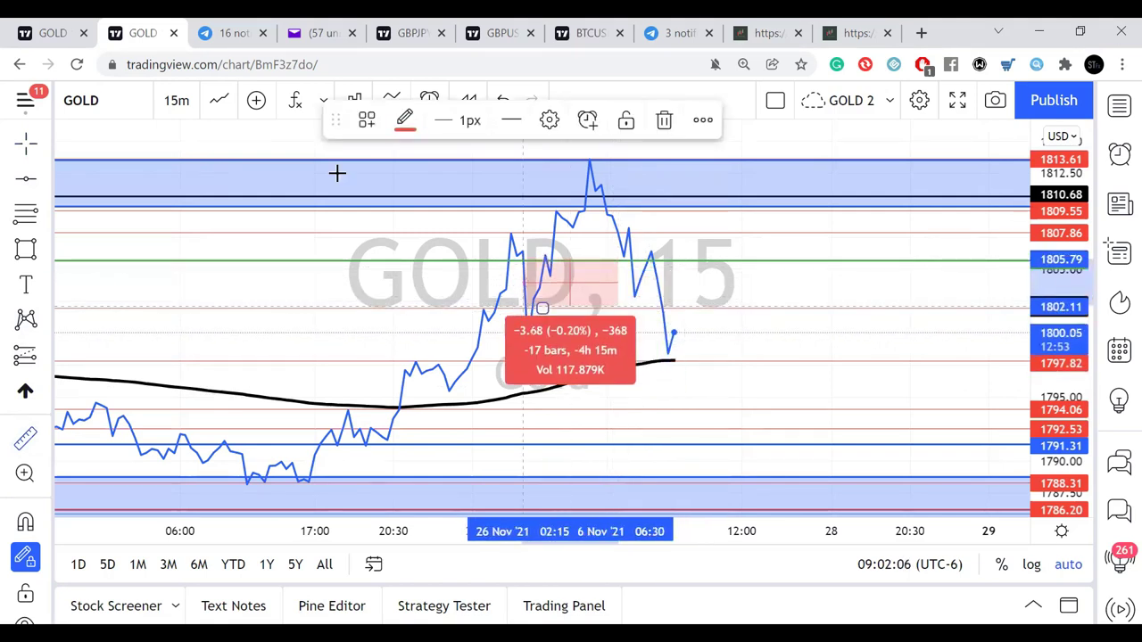
pyautogui.click(223, 104)
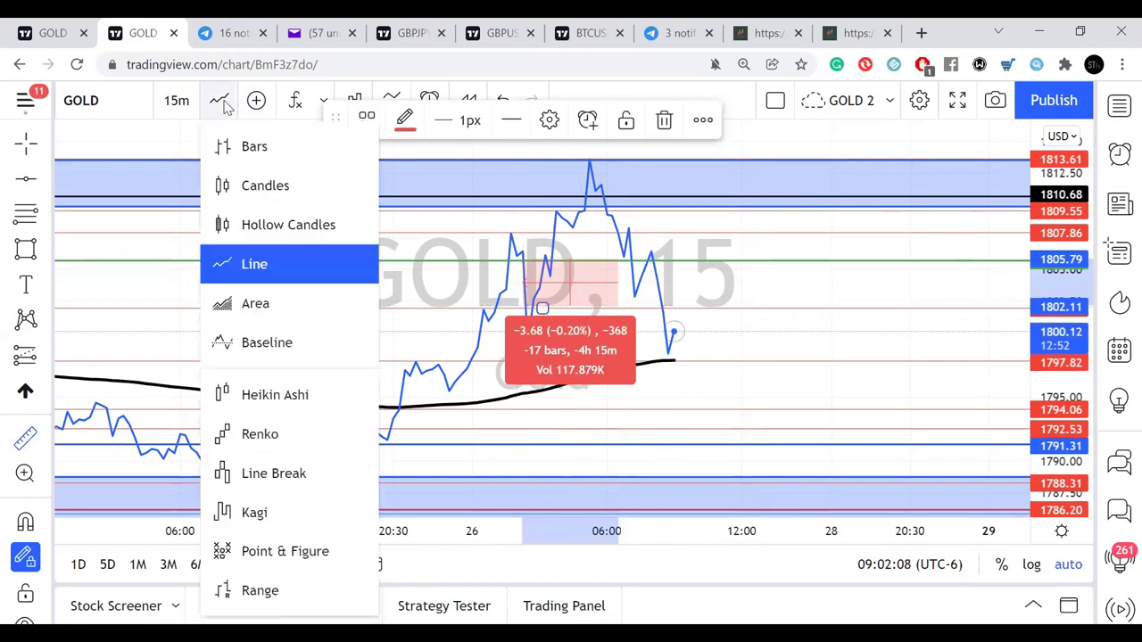
pyautogui.click(265, 184)
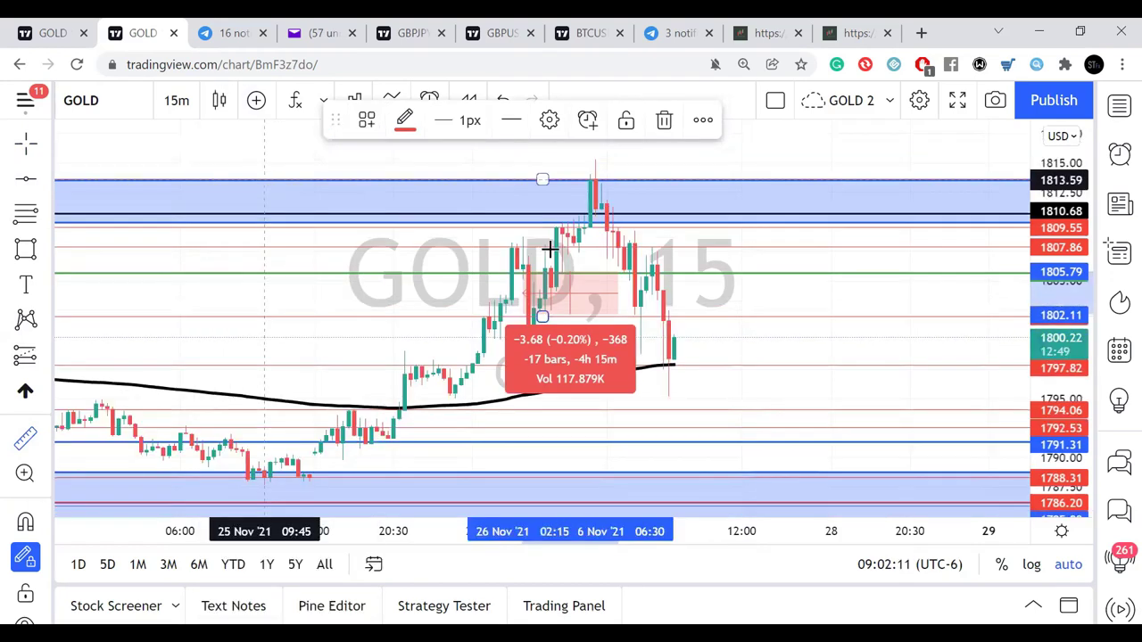
# - Measure the price distances down to the 1801.96 red line and from there to the 1797.82 red line
pyautogui.click(608, 285)
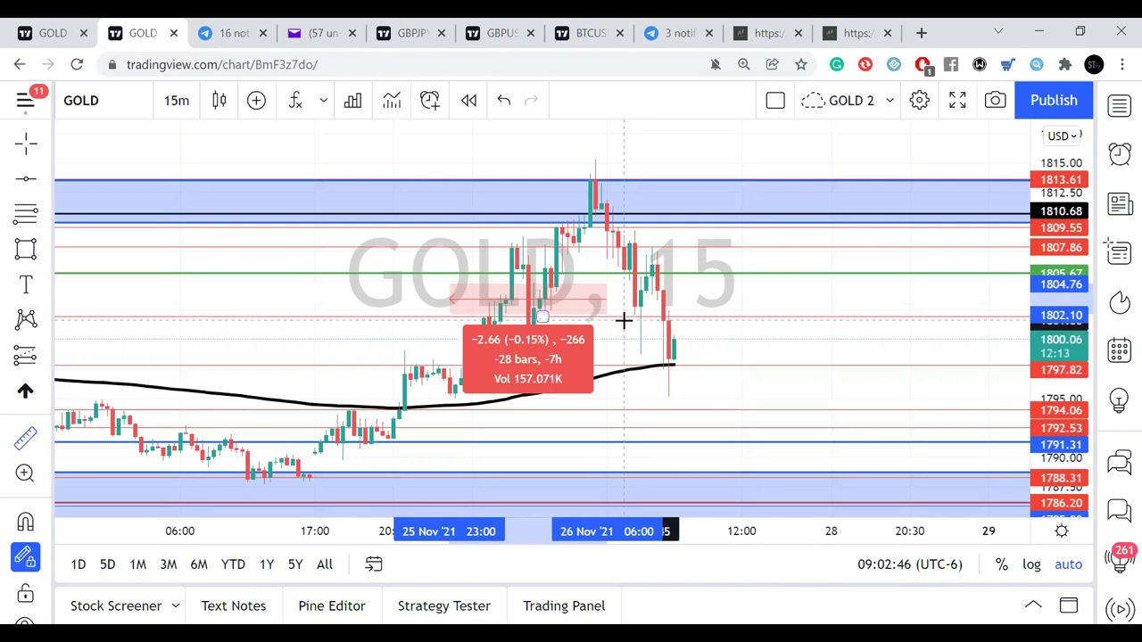
pyautogui.keyDown('shift'); pyautogui.click(623, 321); pyautogui.keyUp('shift')
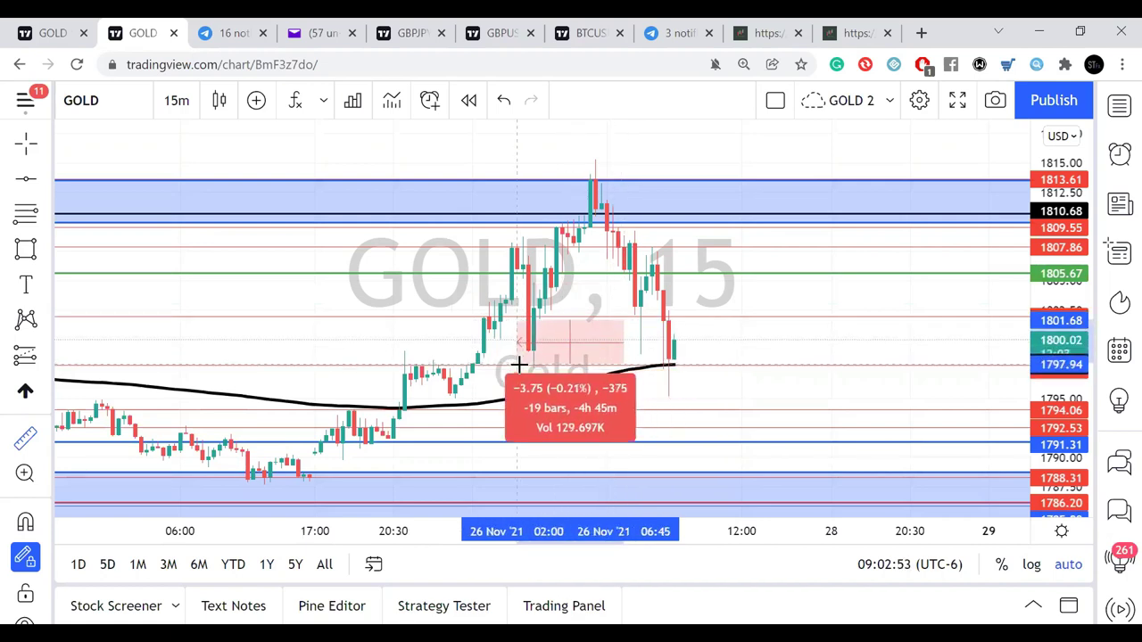
pyautogui.click(519, 366)
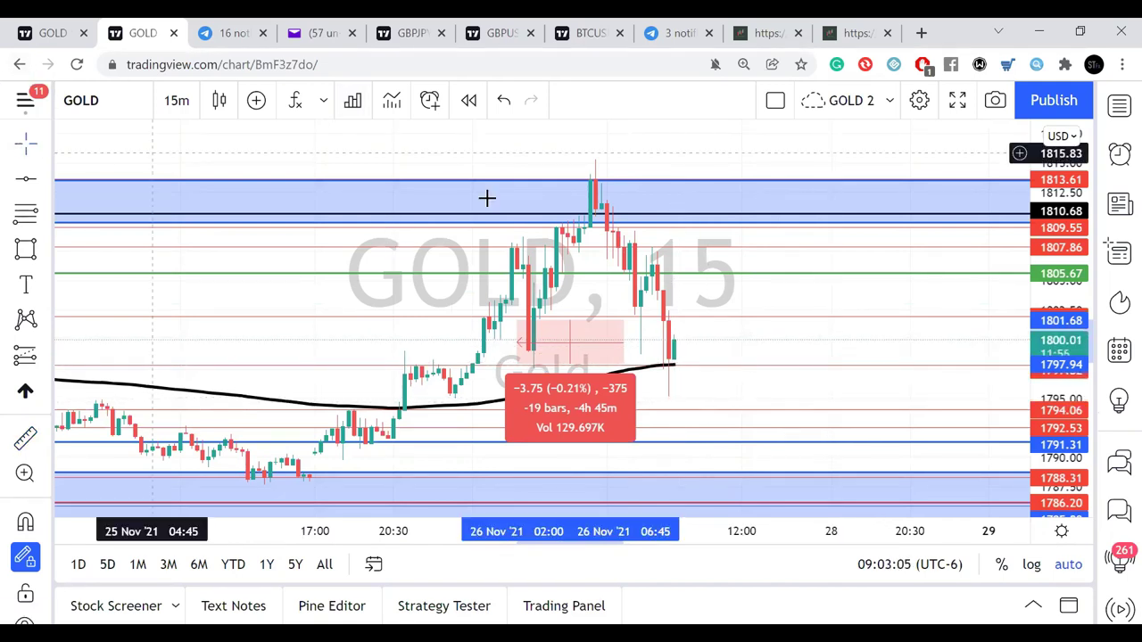
pyautogui.click(521, 159)
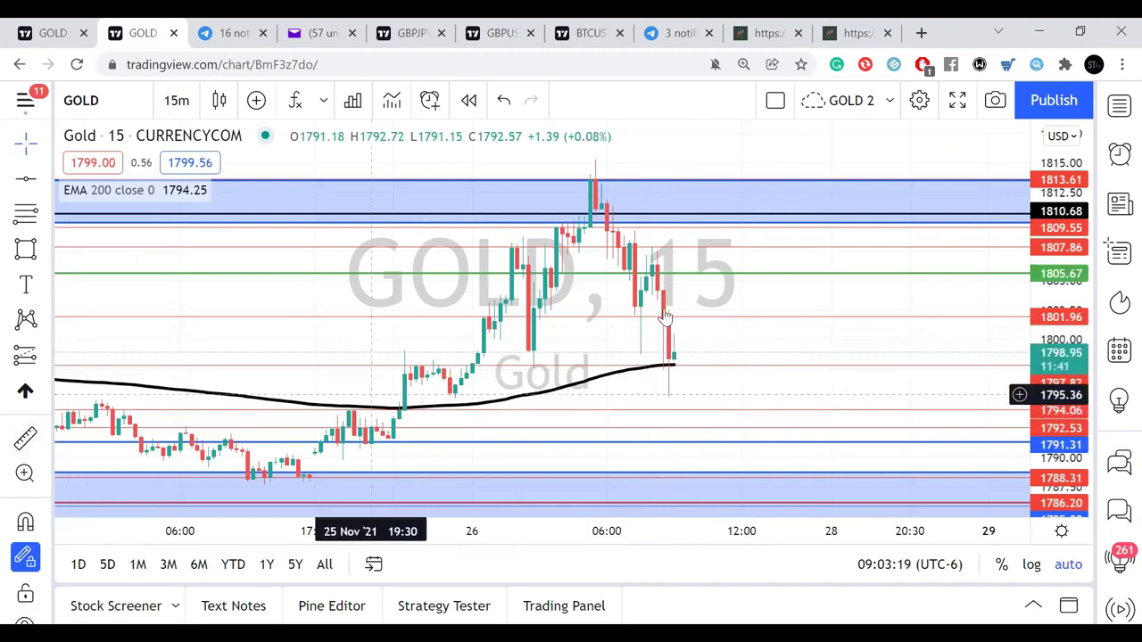
# - Lower the green line to about 1797.43 and measure the price distance from it down to the 1794.06 red line
pyautogui.moveTo(600, 279); pyautogui.dragTo(640, 370)
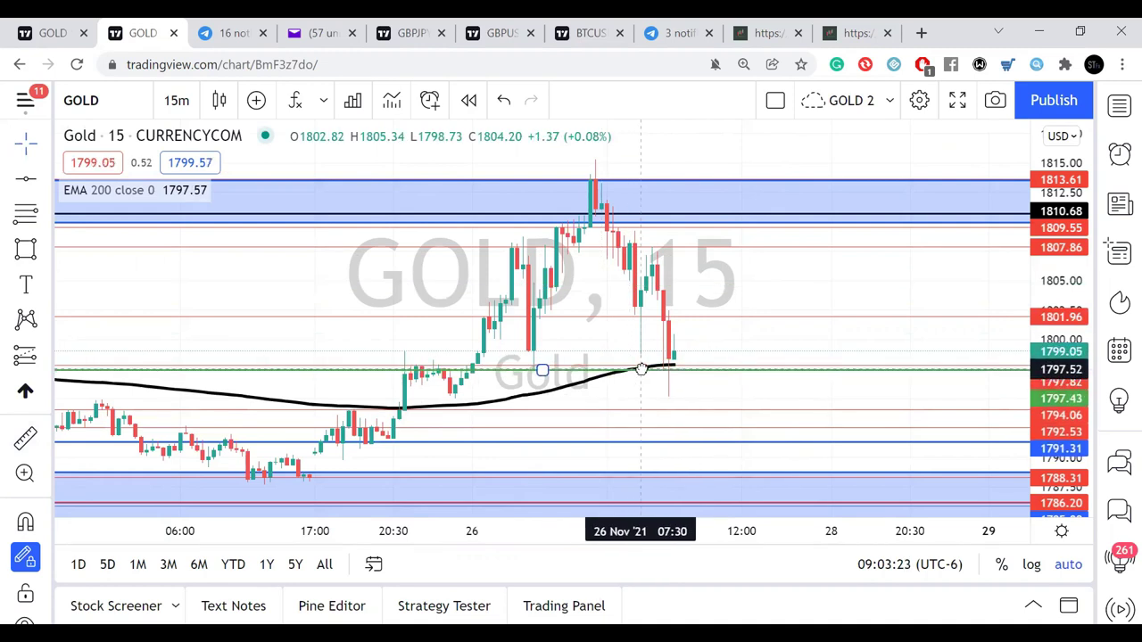
pyautogui.click(24, 437)
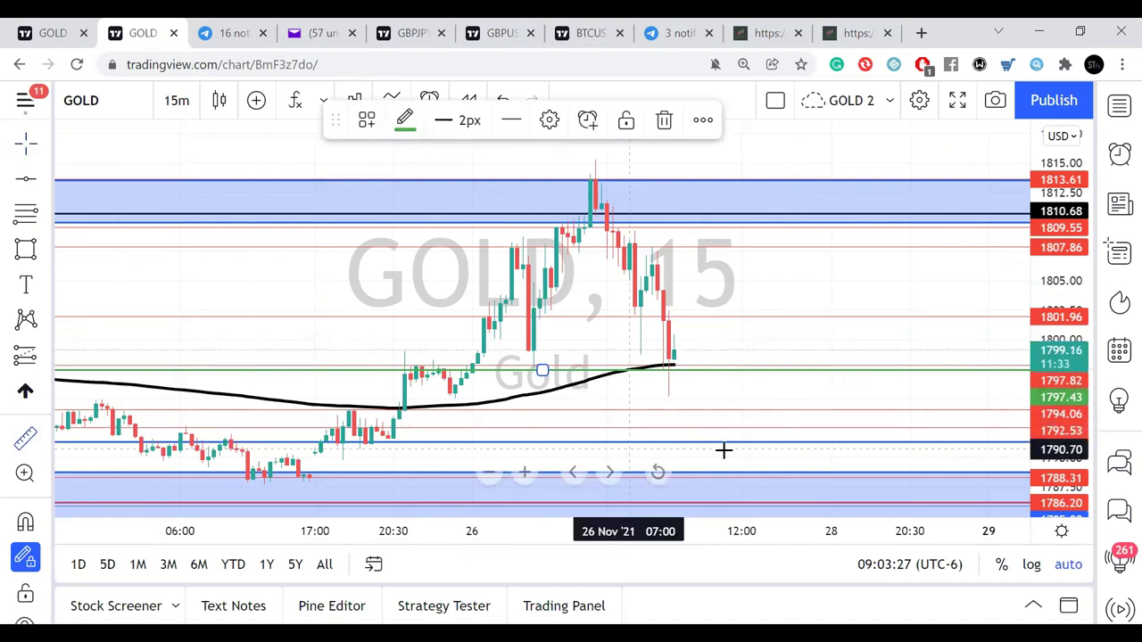
pyautogui.click(644, 370)
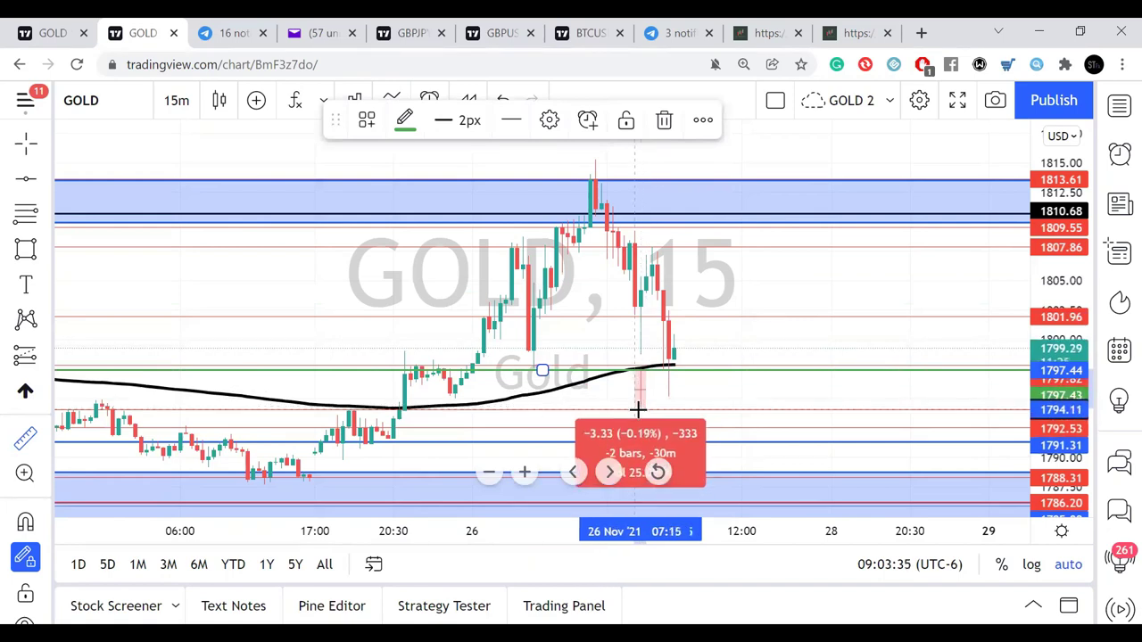
pyautogui.click(638, 408)
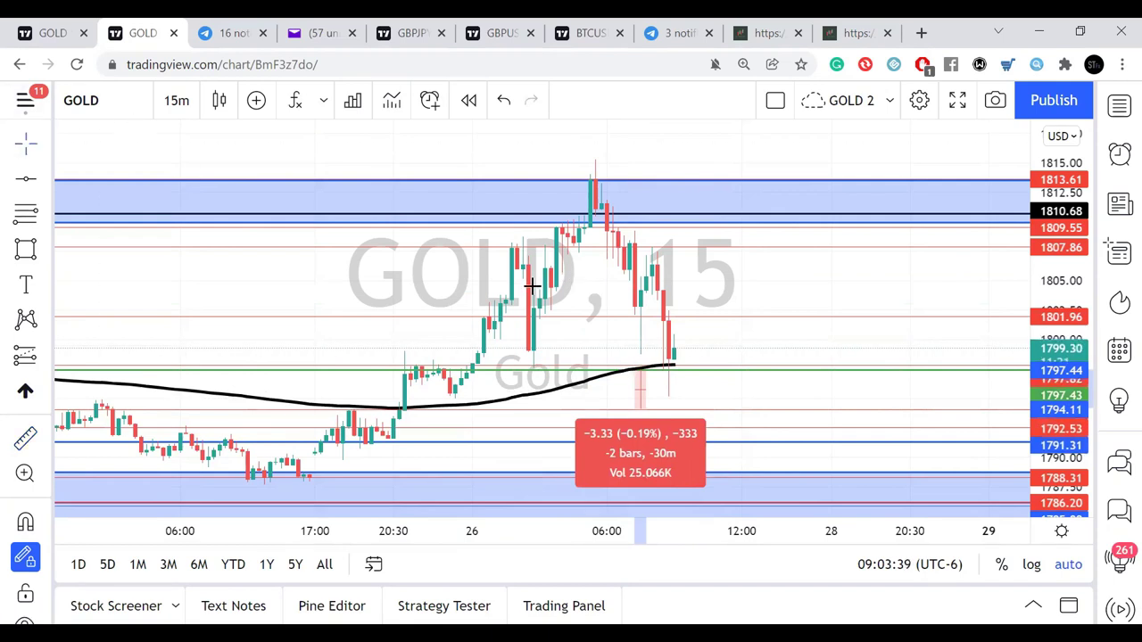
pyautogui.click(785, 395)
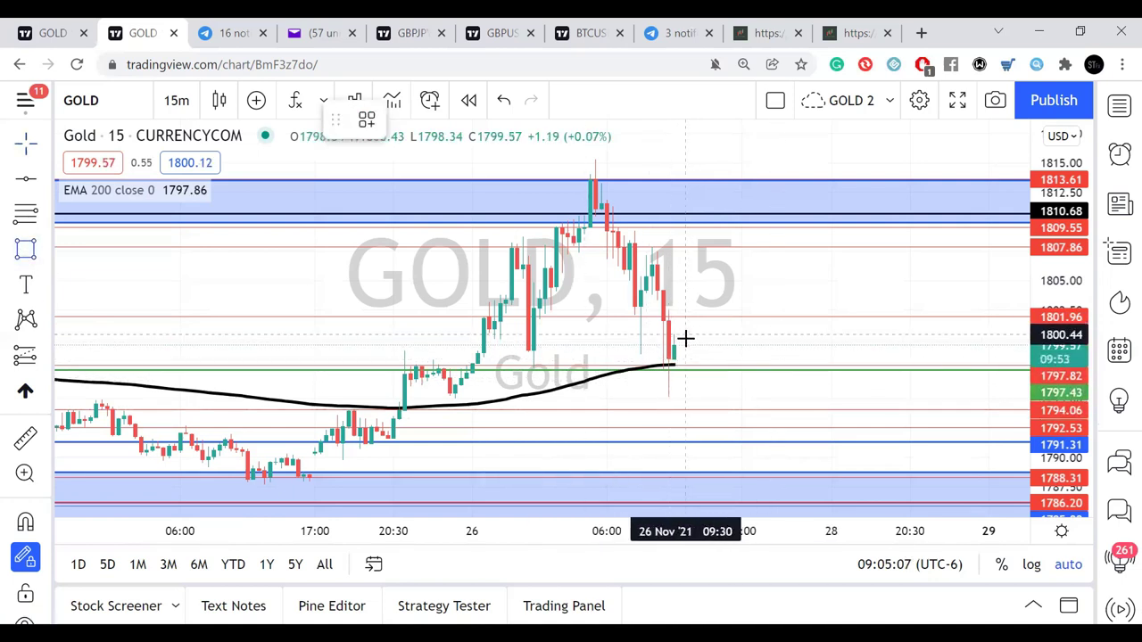
pyautogui.click(684, 336)
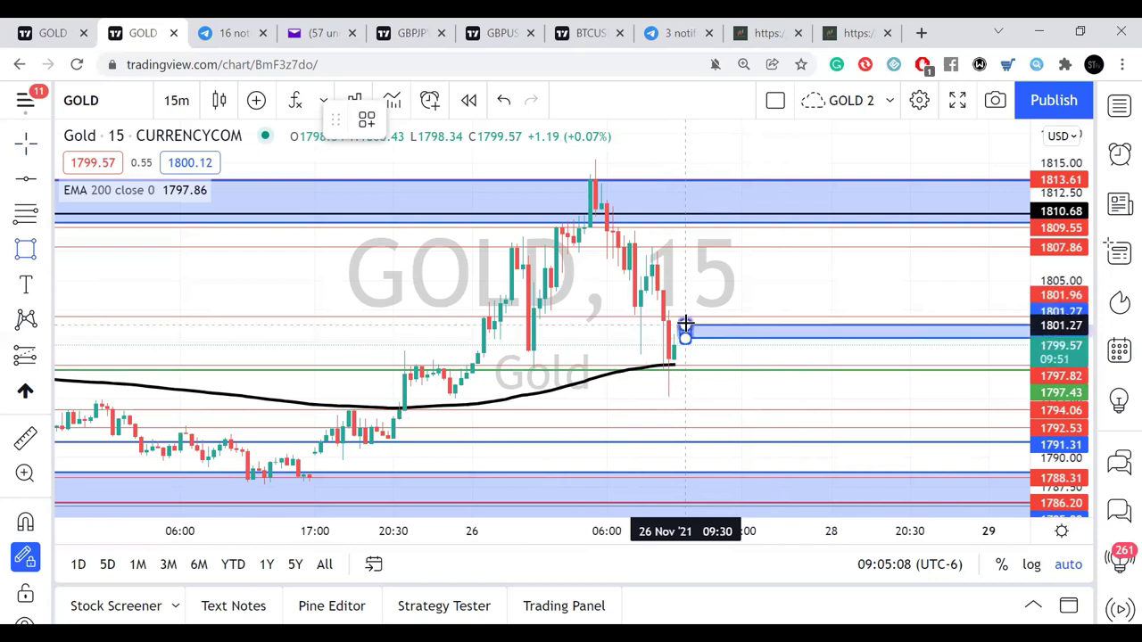
pyautogui.click(686, 323)
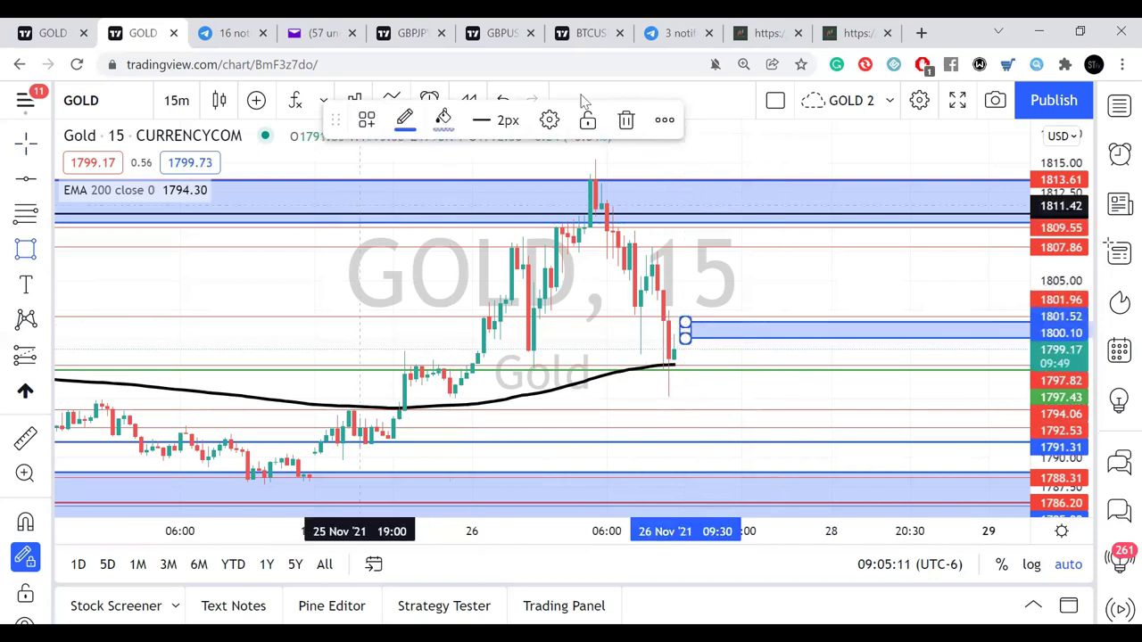
pyautogui.click(626, 120)
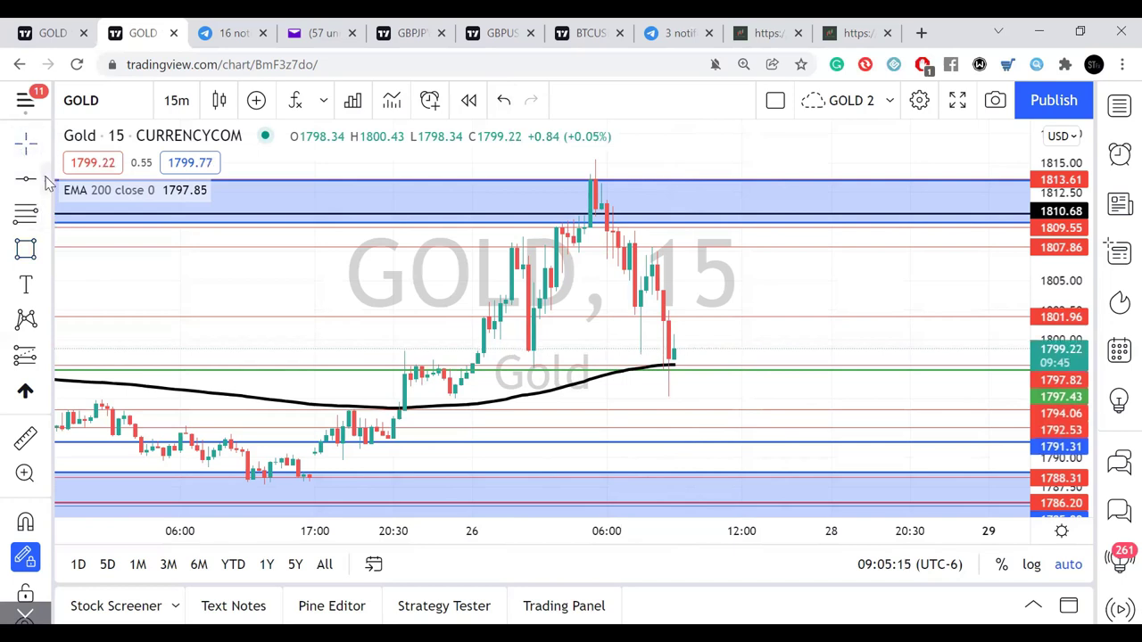
# - Draw two arrows after the last candle: a short one up to about 1800.9, then one down to about 1795.61
pyautogui.click(46, 181)
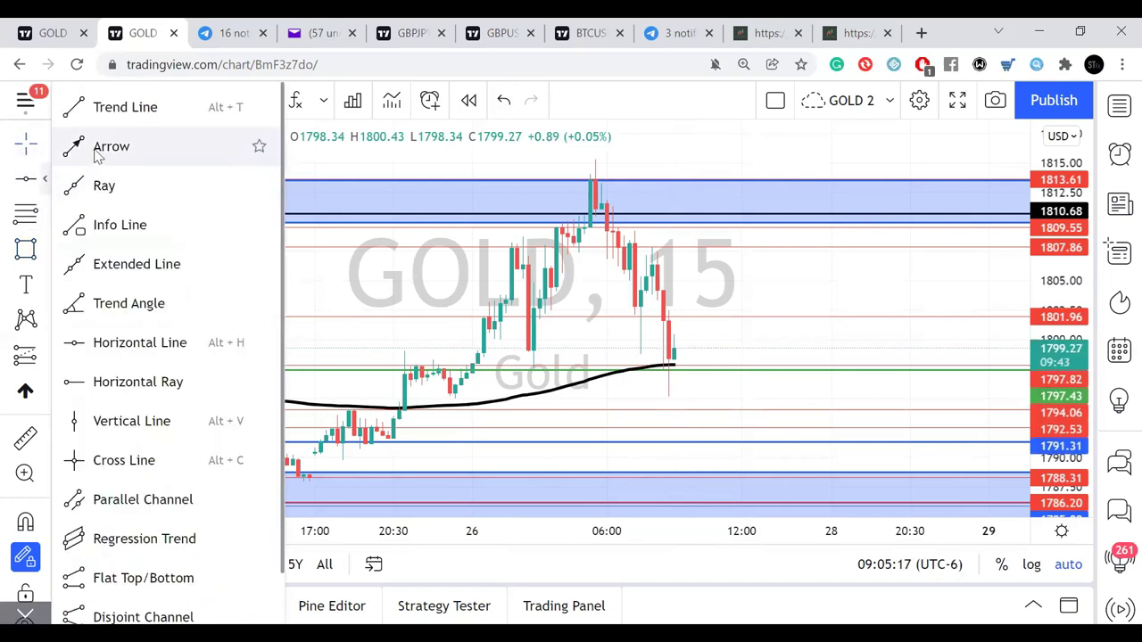
pyautogui.click(100, 152)
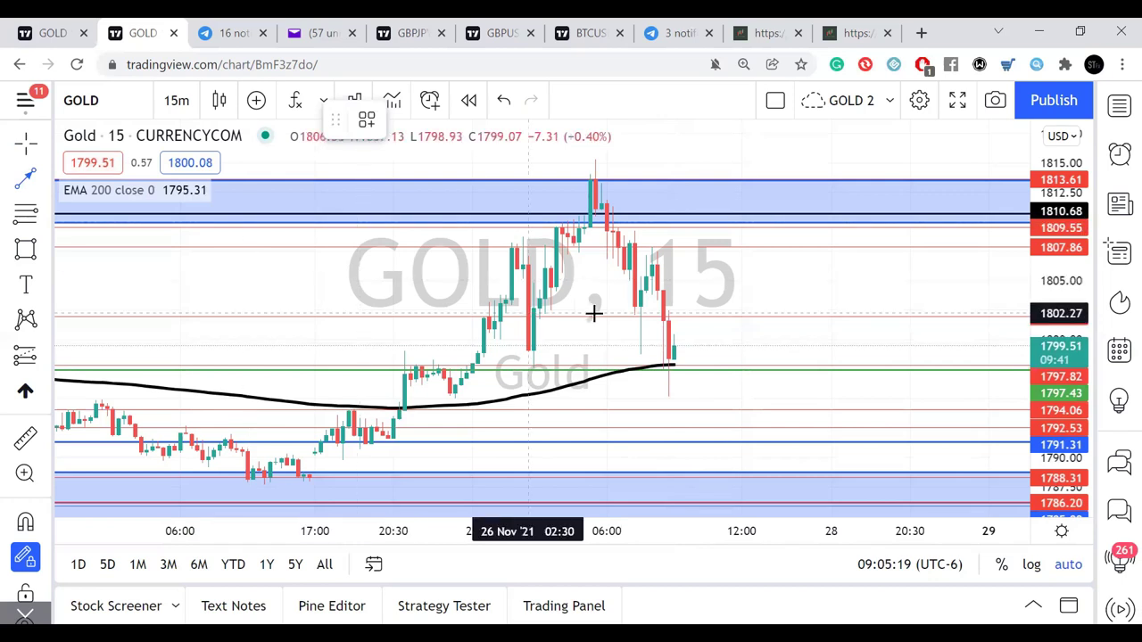
pyautogui.click(685, 343)
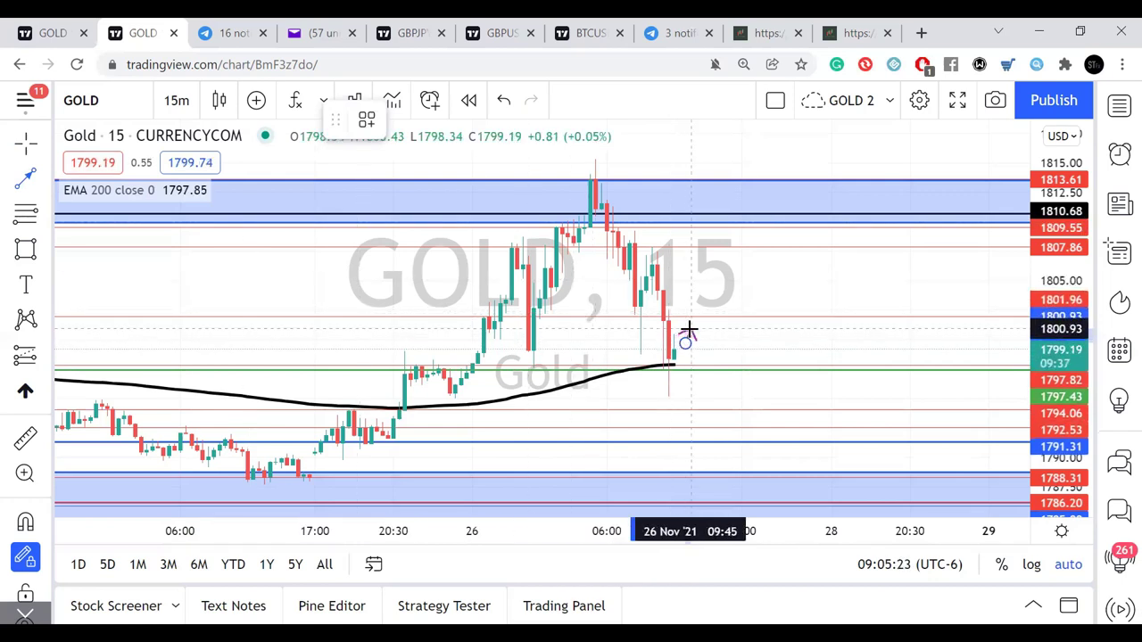
pyautogui.click(688, 331)
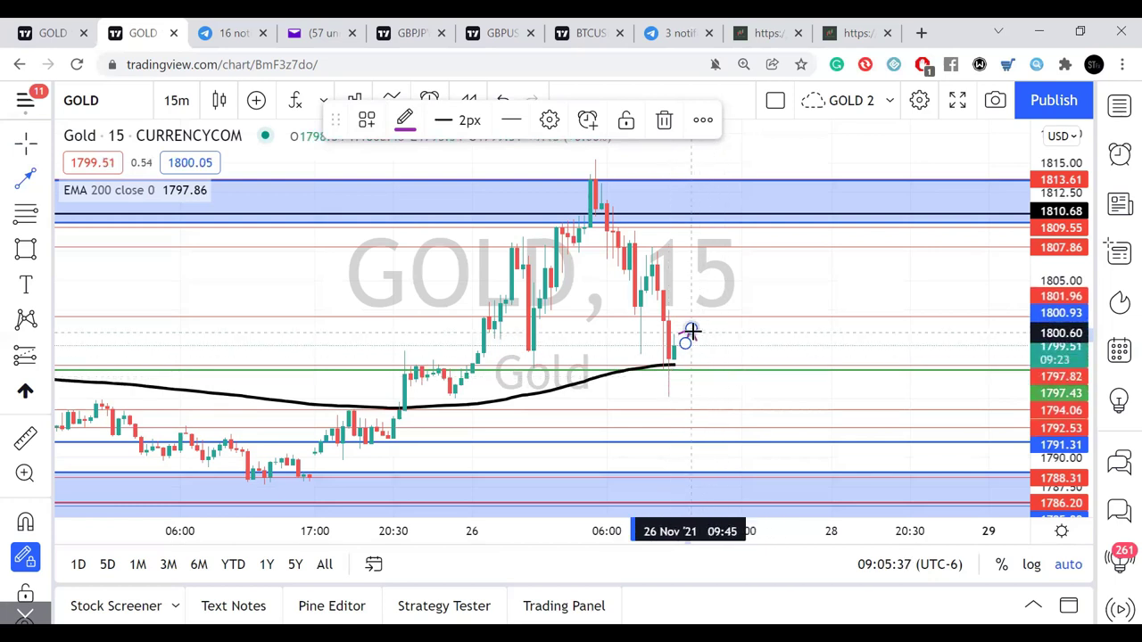
pyautogui.moveTo(696, 344); pyautogui.dragTo(702, 360)
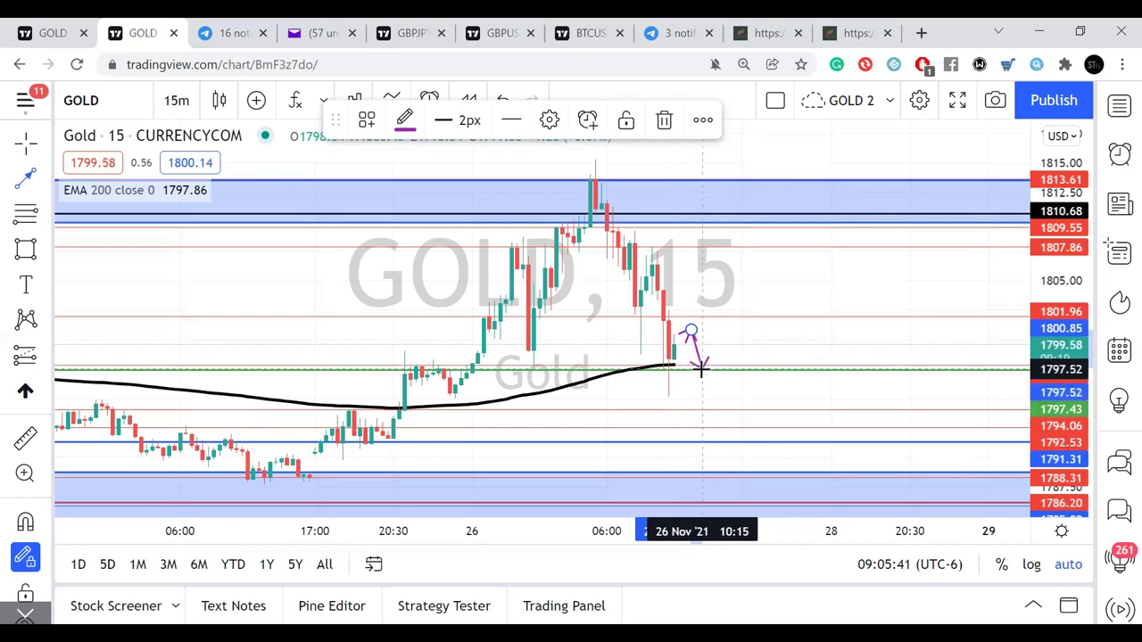
pyautogui.moveTo(701, 393)
pyautogui.mouseDown()
pyautogui.moveTo(705, 381)
pyautogui.moveTo(708, 403)
pyautogui.moveTo(706, 391)
pyautogui.mouseUp()
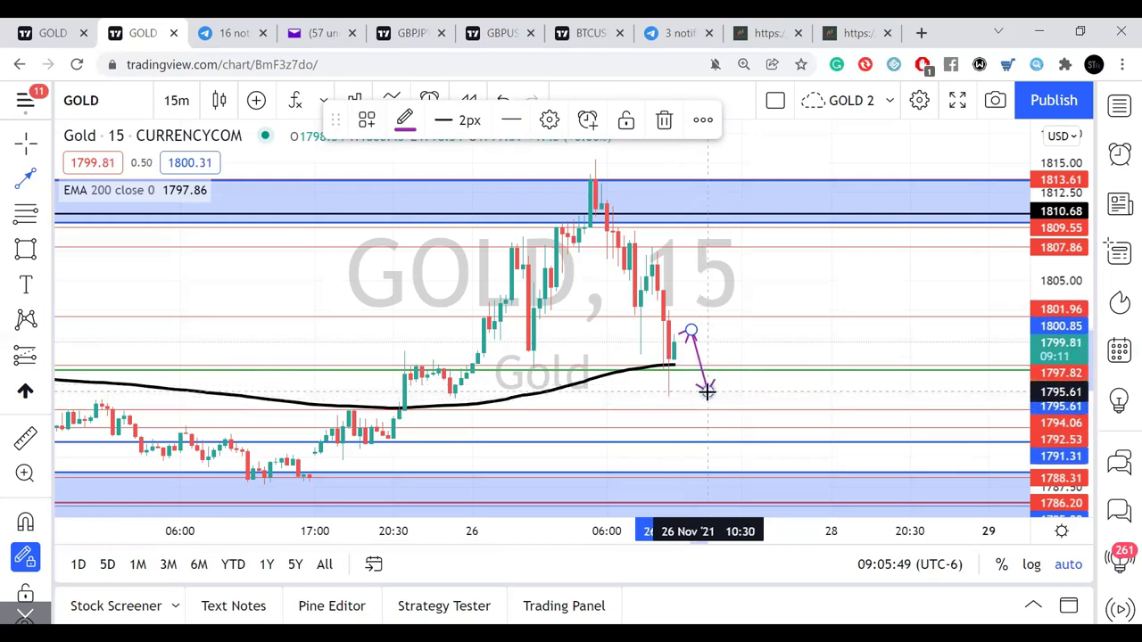
pyautogui.click(26, 145)
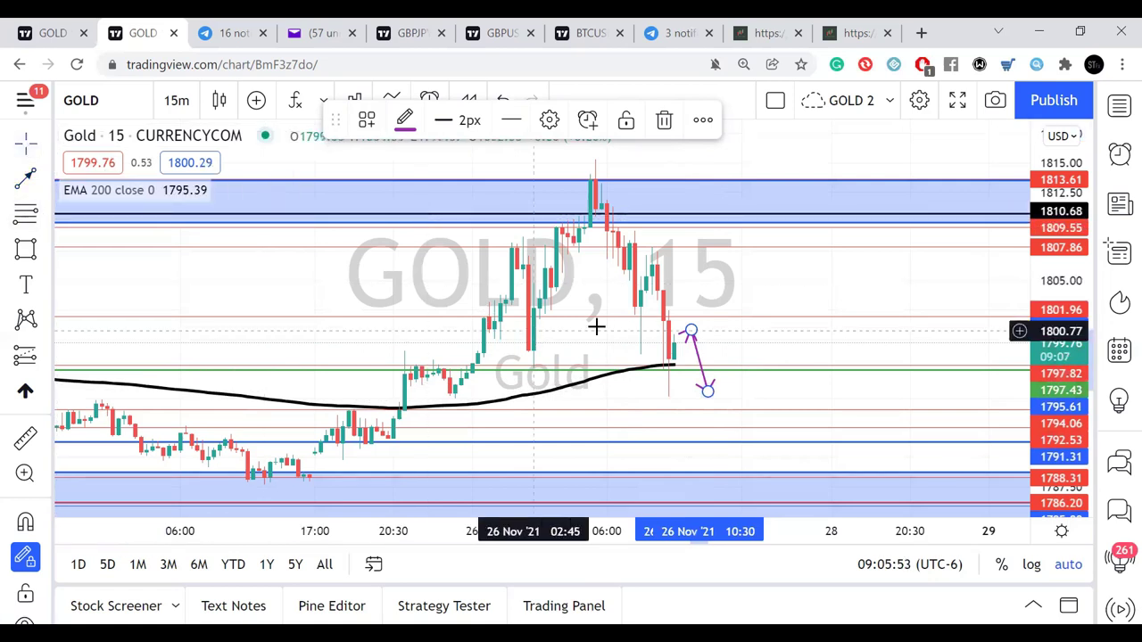
# - Delete both projection arrows beside the last candle
pyautogui.click(681, 305)
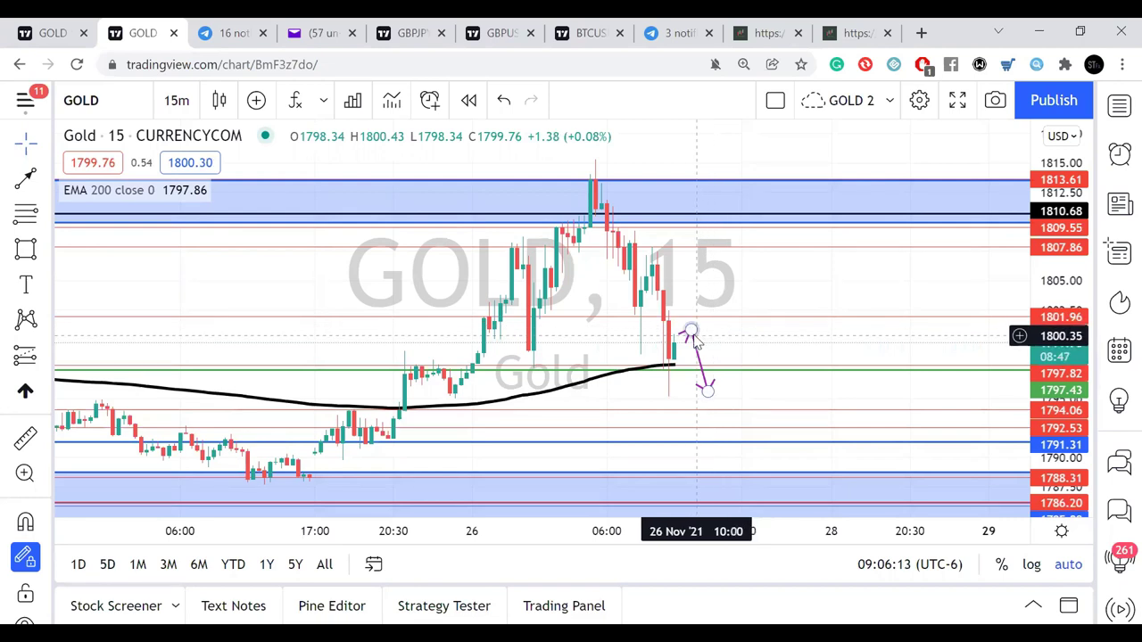
pyautogui.click(693, 337)
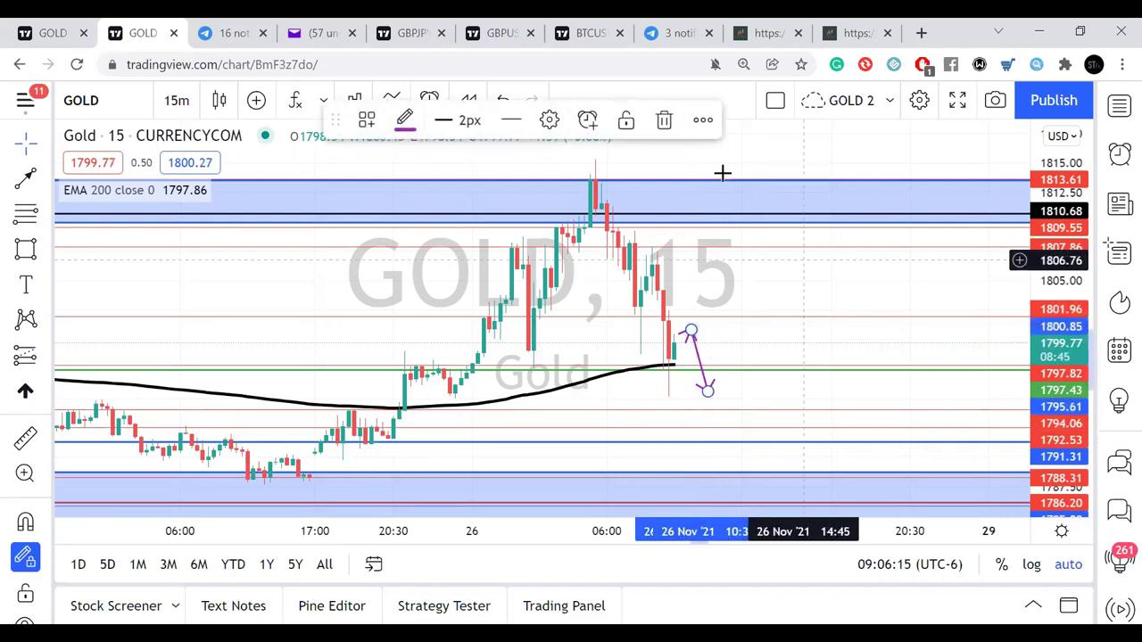
pyautogui.click(664, 119)
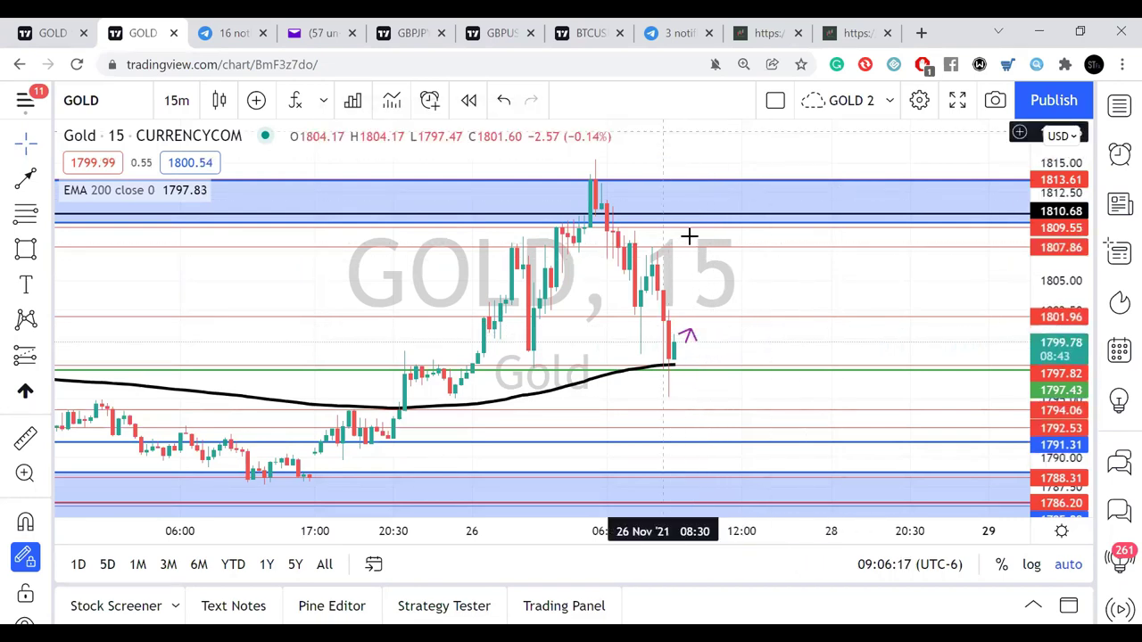
pyautogui.click(690, 332)
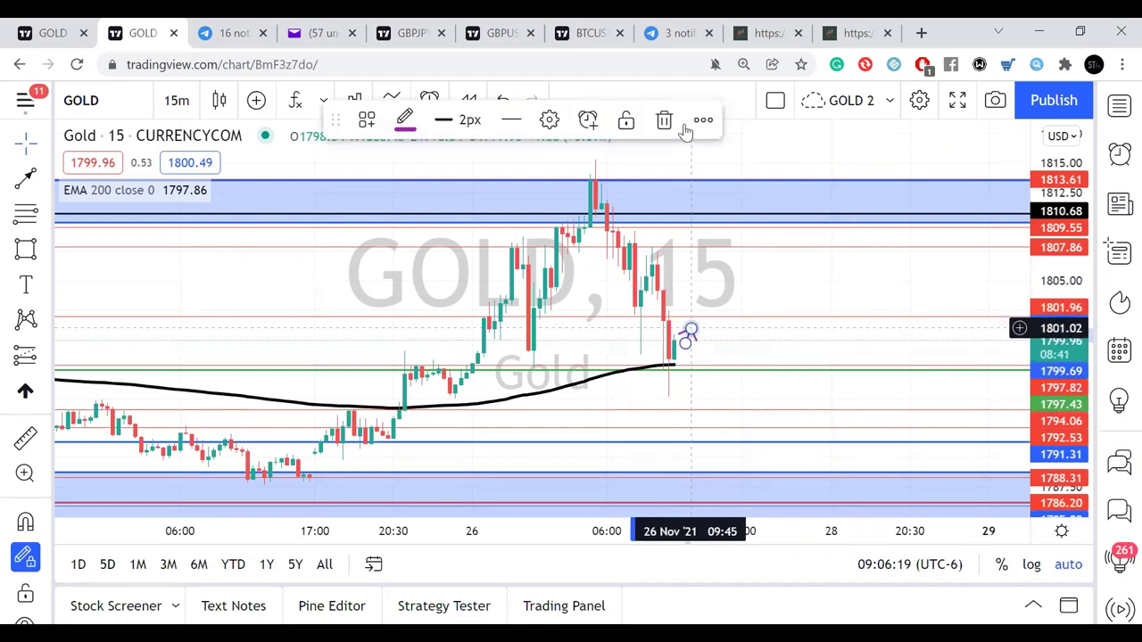
pyautogui.click(664, 119)
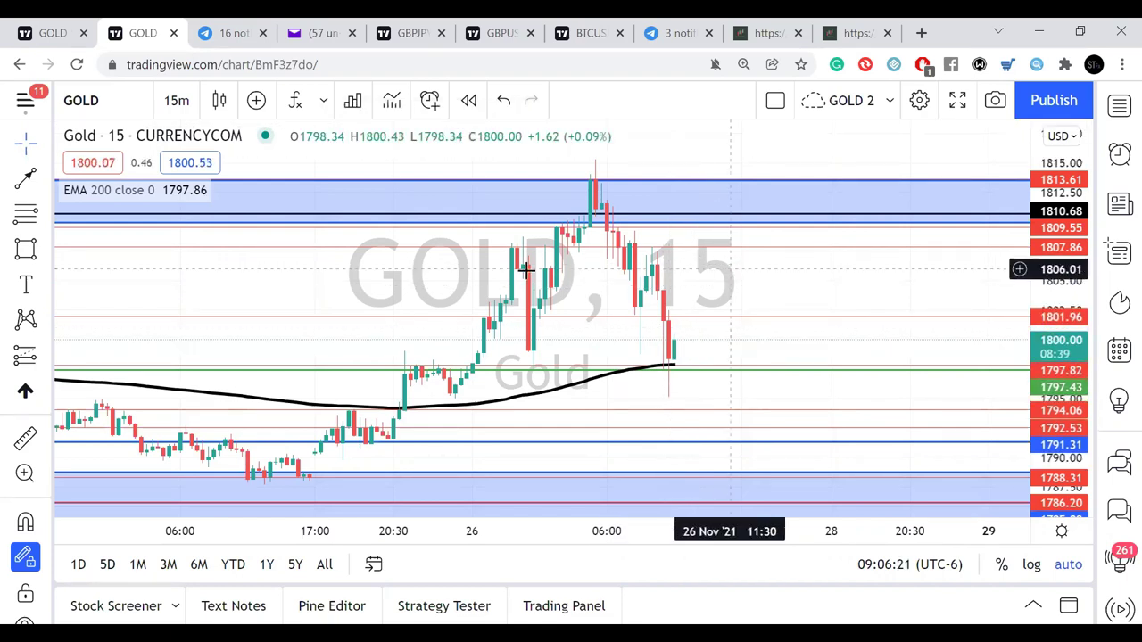
# - Switch the chart to 4 hours and draw a resistance rectangle across the November highs, from about 1861.74 to 1867.10
pyautogui.click(177, 106)
pyautogui.click(205, 485)
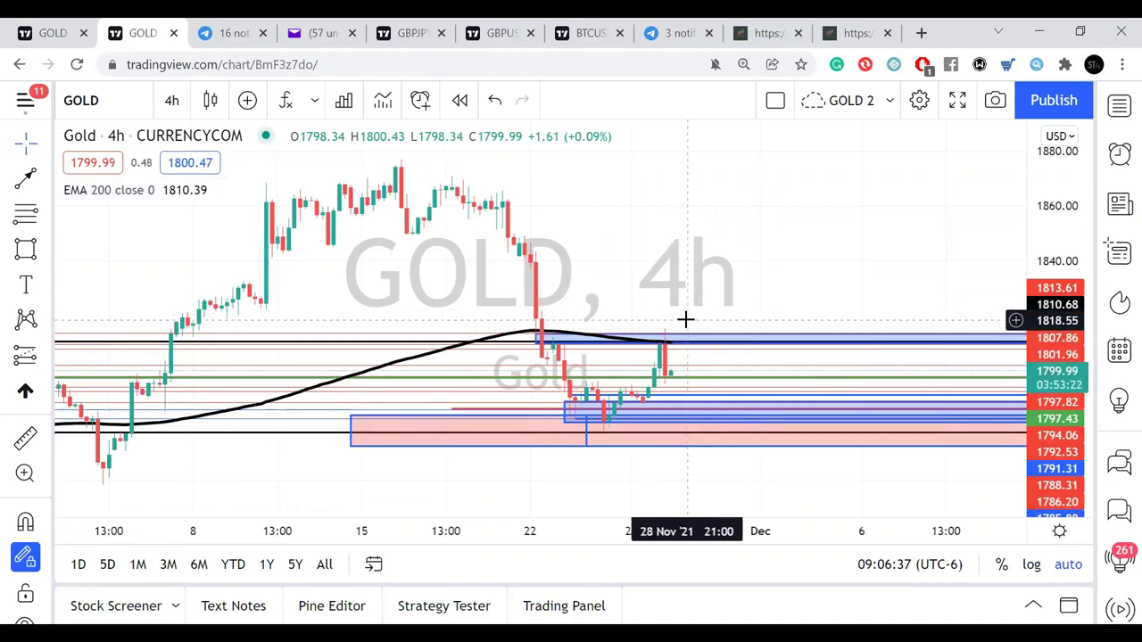
pyautogui.click(26, 252)
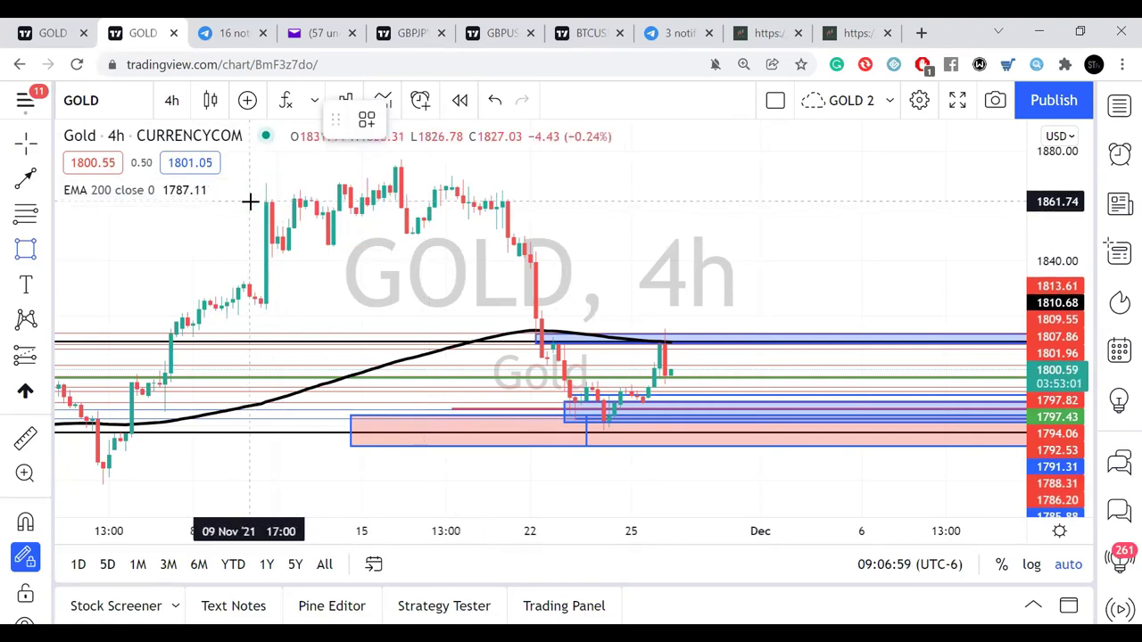
pyautogui.moveTo(246, 201); pyautogui.dragTo(265, 187)
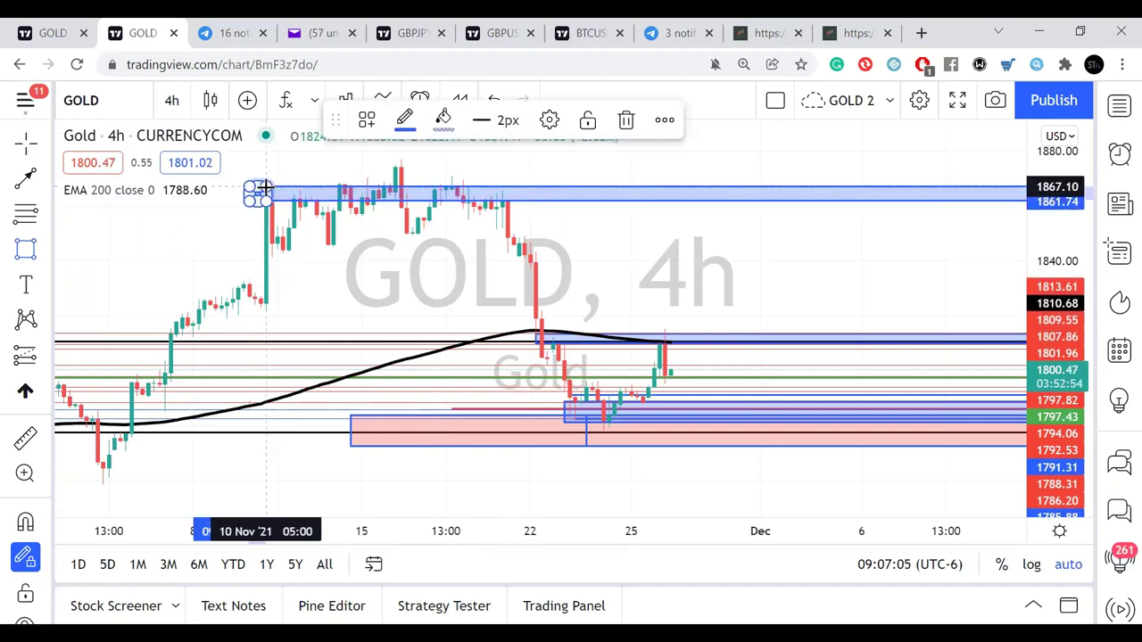
# - Try a thin rectangle from about 1801.42 to 1804.27 starting at 22 November, and delete it
pyautogui.click(530, 361)
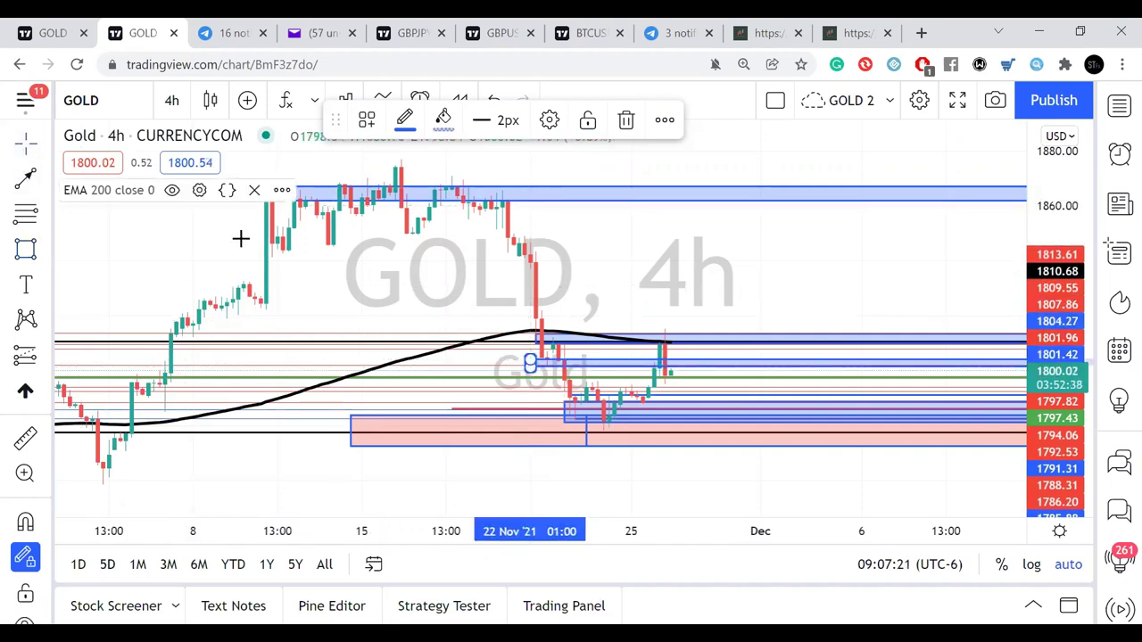
pyautogui.click(765, 242)
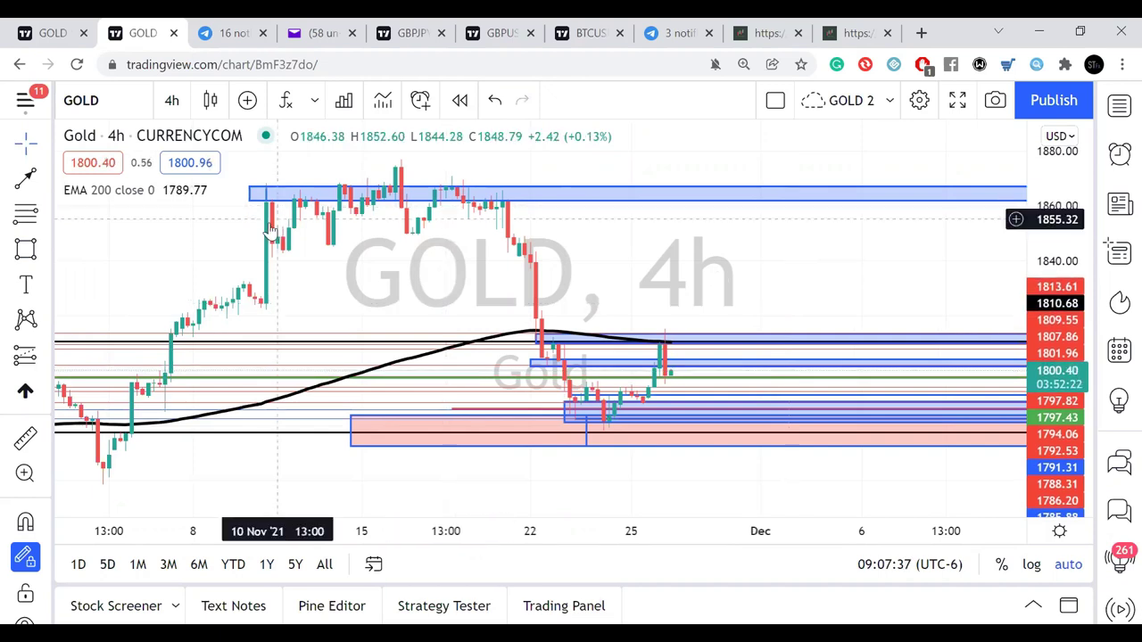
pyautogui.click(173, 101)
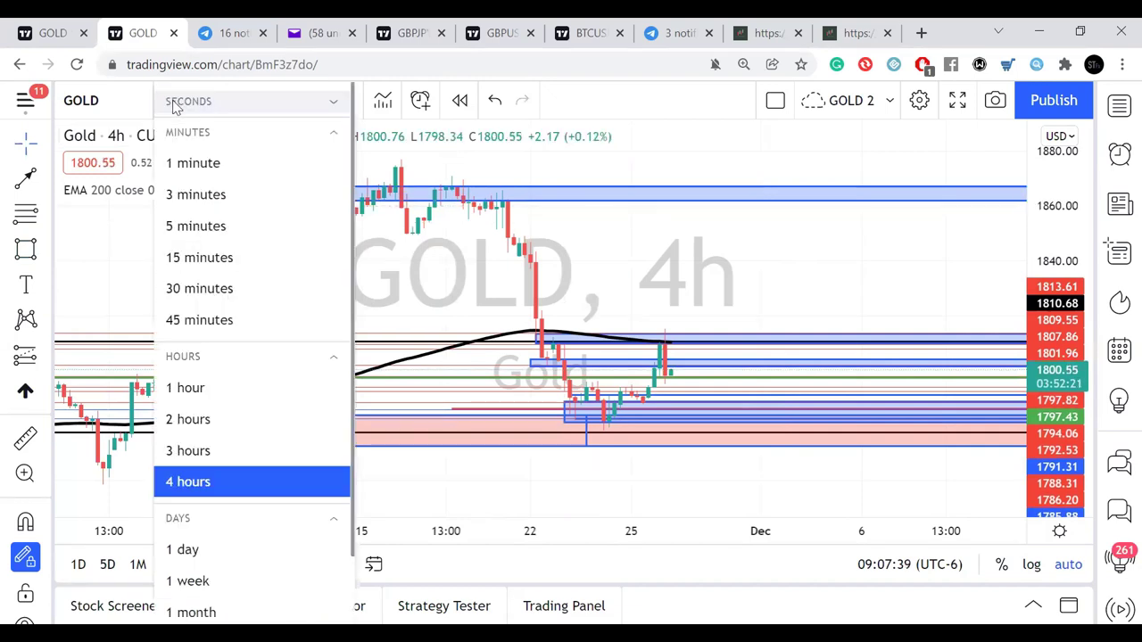
pyautogui.click(648, 268)
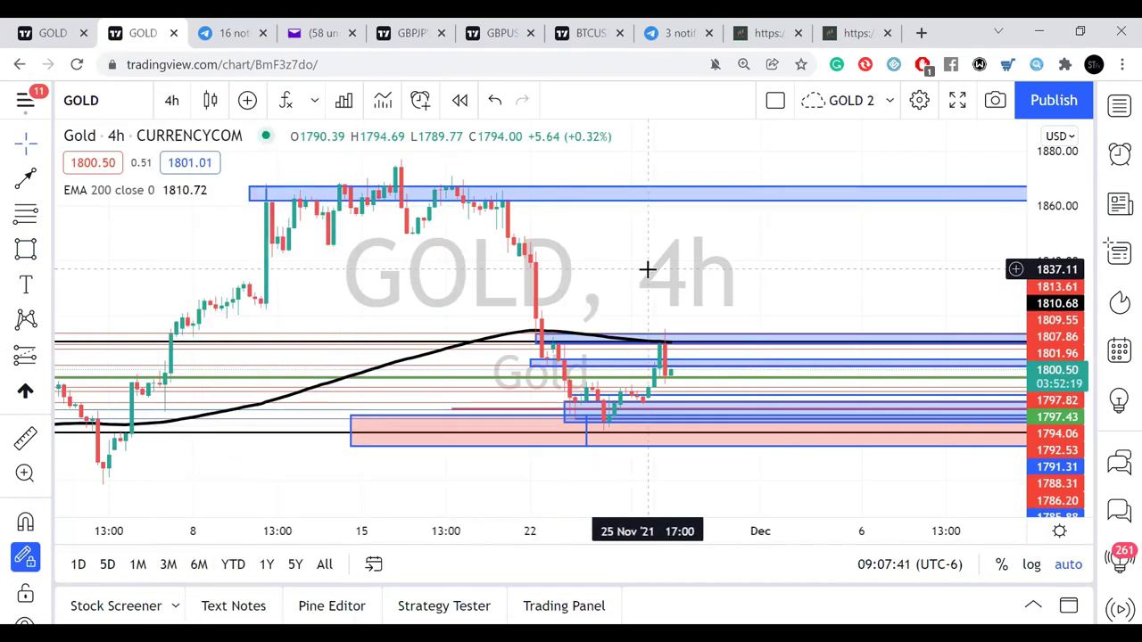
pyautogui.click(530, 362)
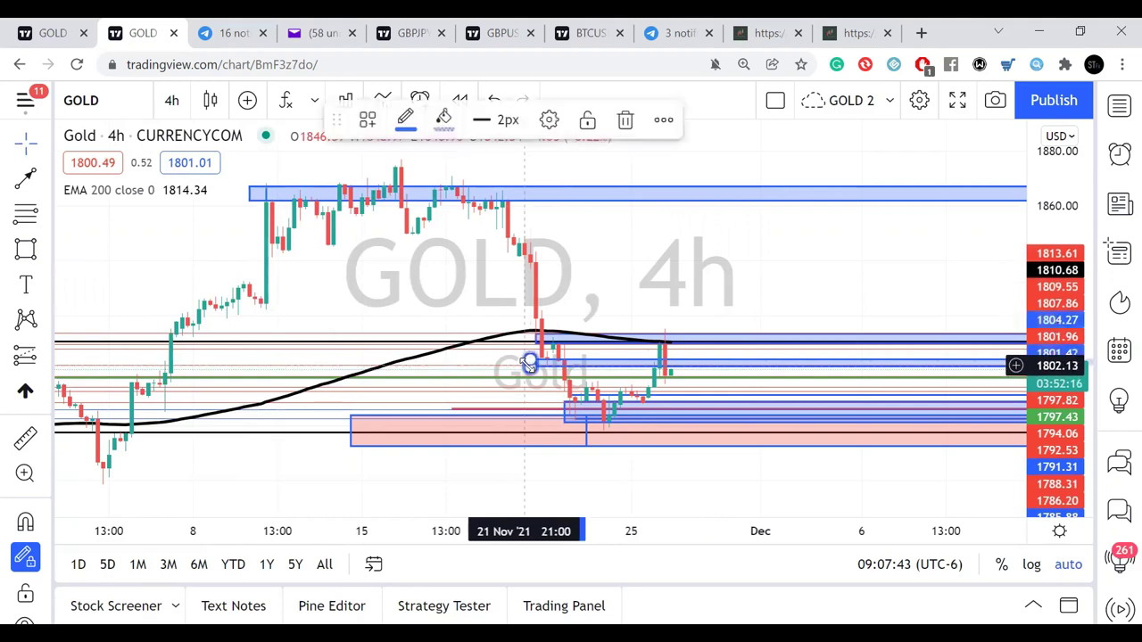
pyautogui.click(625, 120)
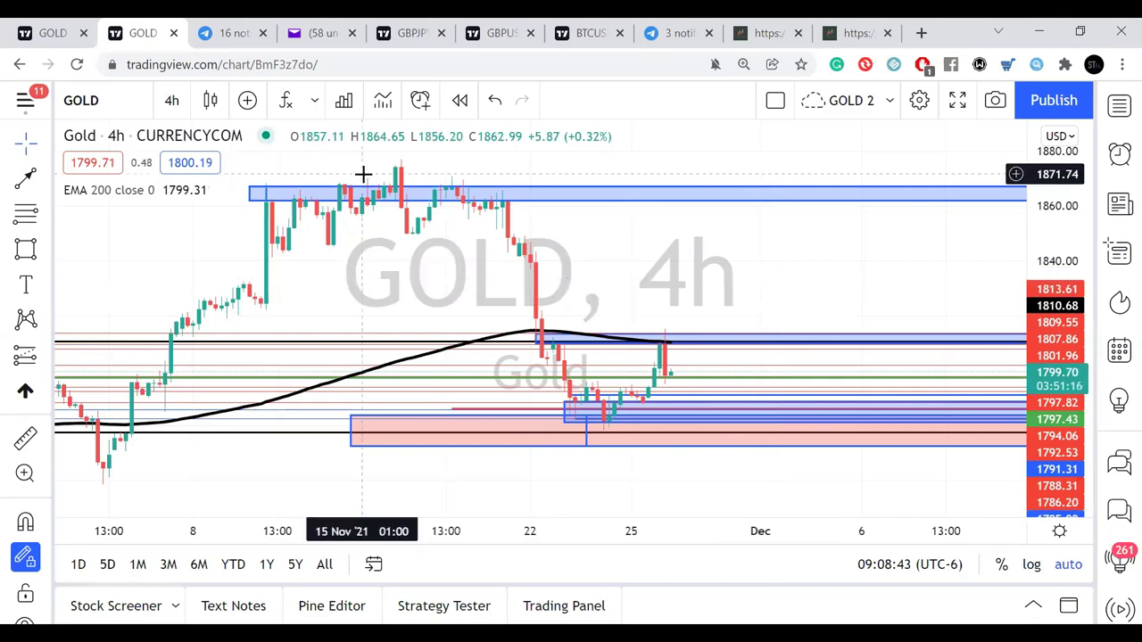
# - Switch the gold chart to the 15-minute interval
pyautogui.click(172, 102)
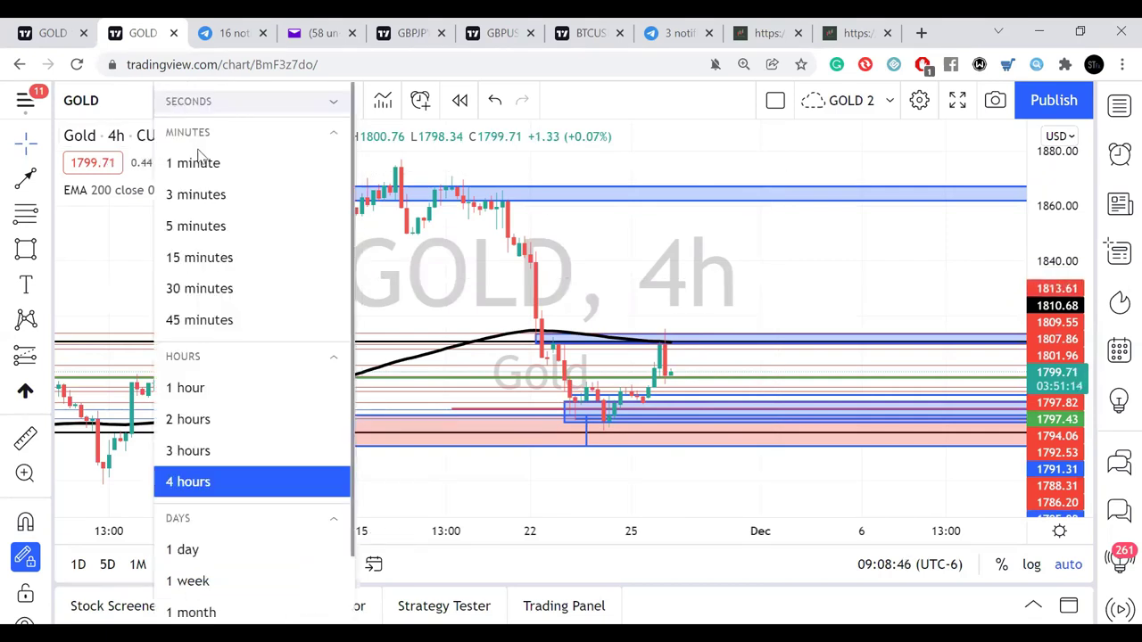
pyautogui.click(203, 258)
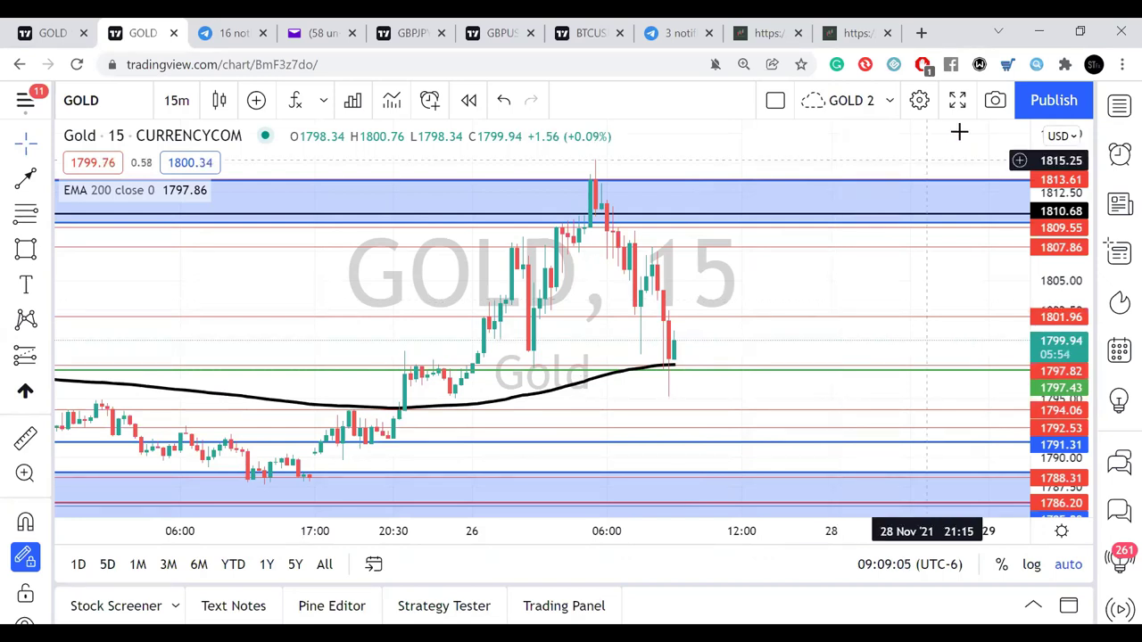
# - Open binary.com in a new browser tab
pyautogui.click(926, 47)
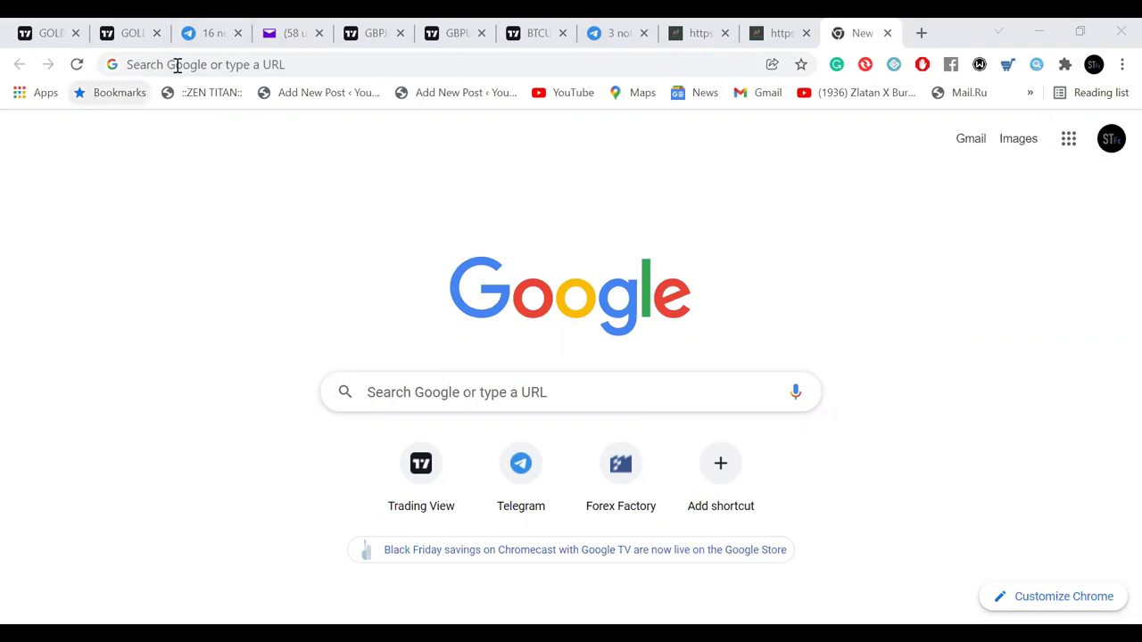
pyautogui.click(249, 66)
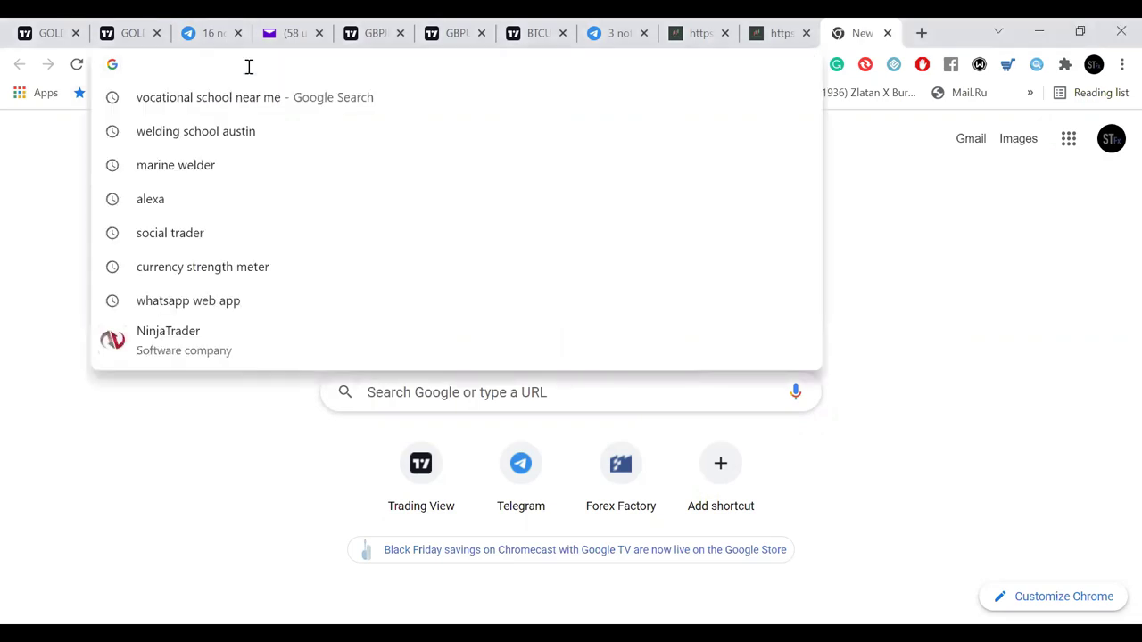
pyautogui.write('binary.com')
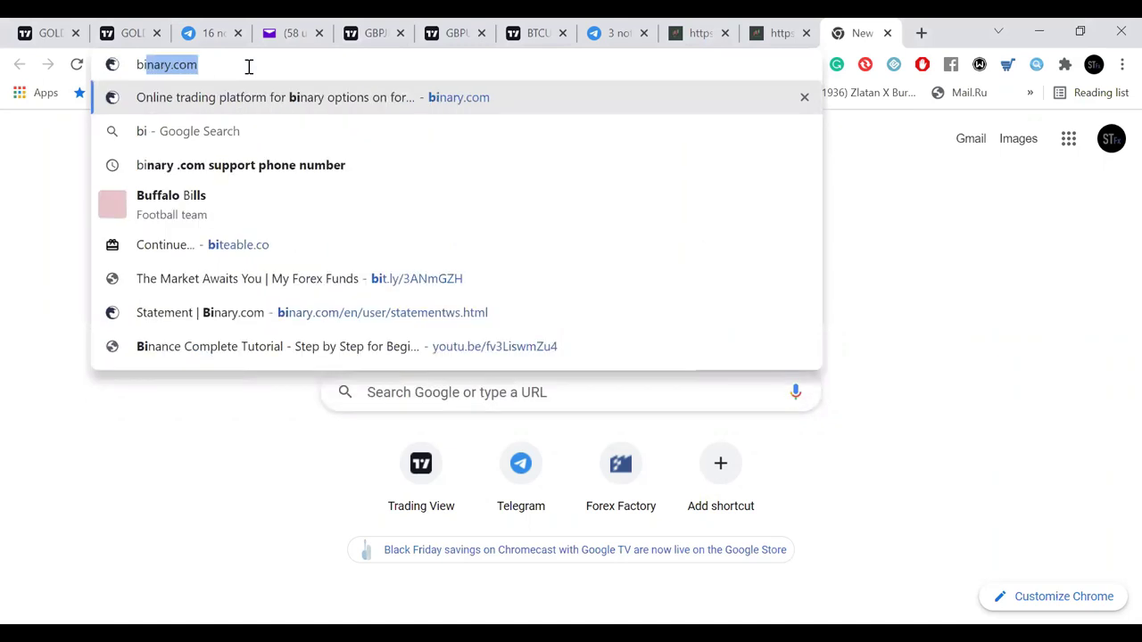
pyautogui.press('Return')
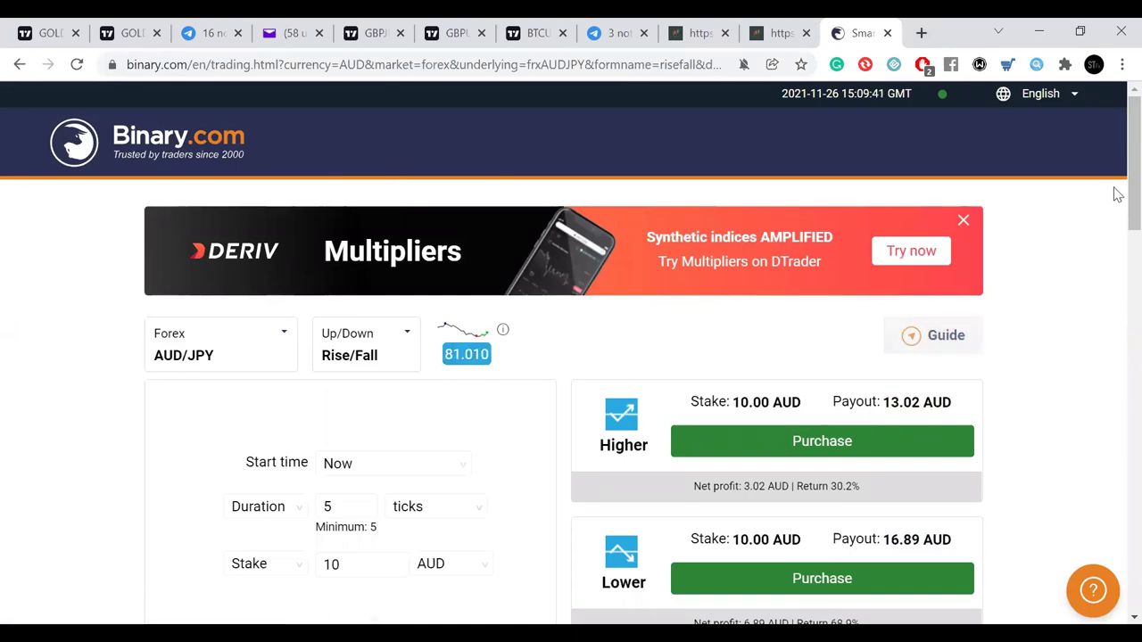
# - Look over the AUD/JPY Rise/Fall trading page, including the purchase options and the explanation of winning the contract
pyautogui.scroll(-3, 1114, 232)
pyautogui.scroll(2, 1112, 204)
pyautogui.scroll(1, 1114, 191)
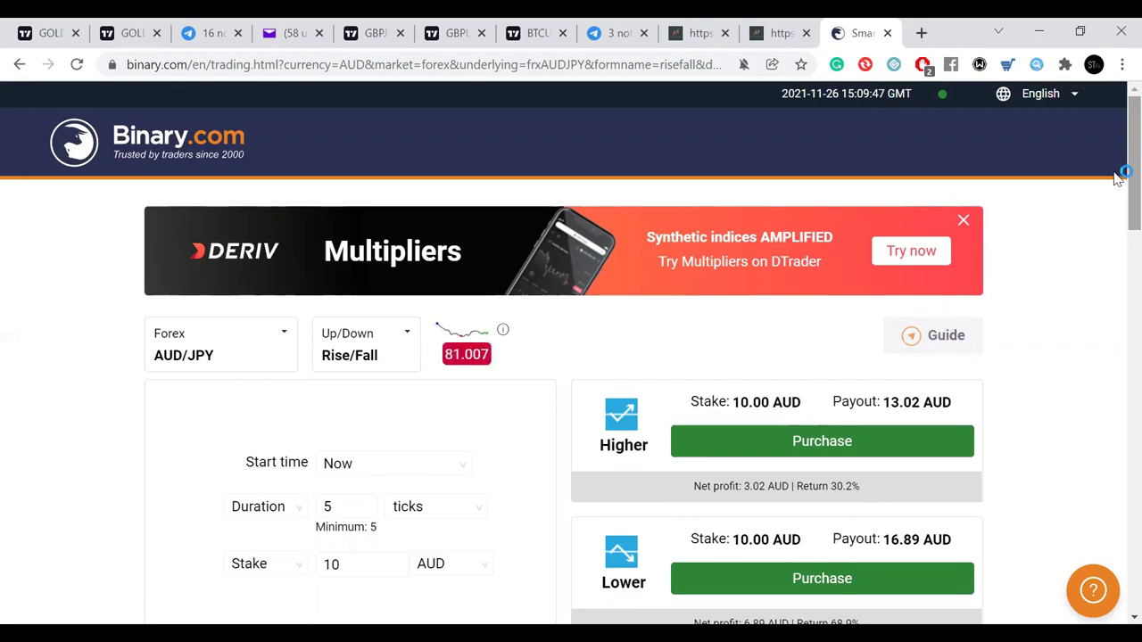
pyautogui.scroll(-6, 1123, 224)
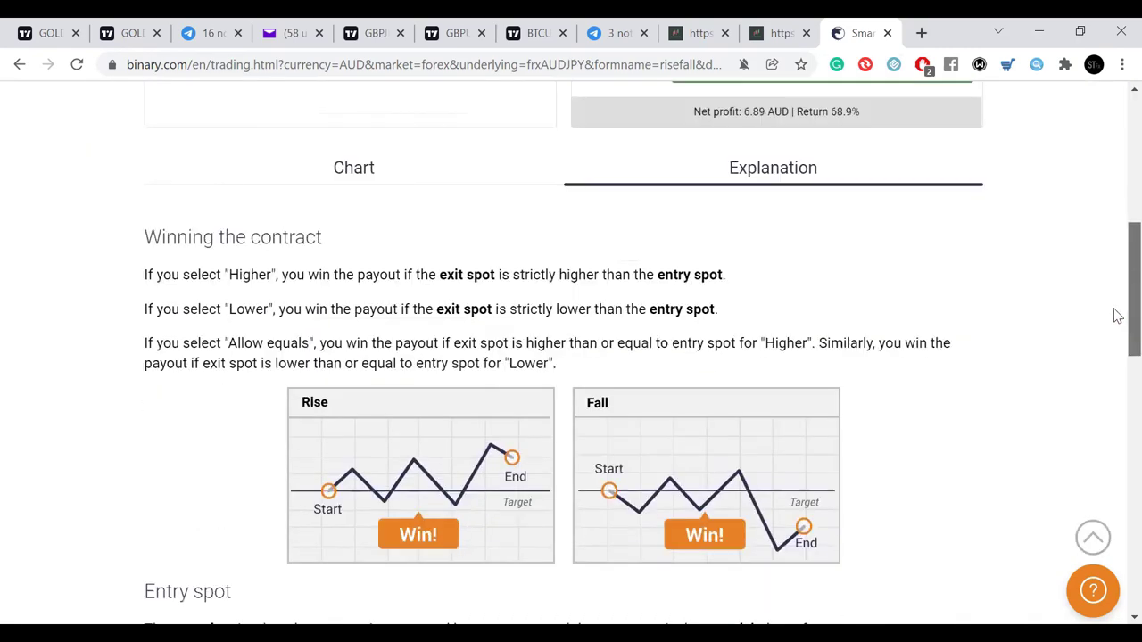
pyautogui.scroll(6, 1117, 197)
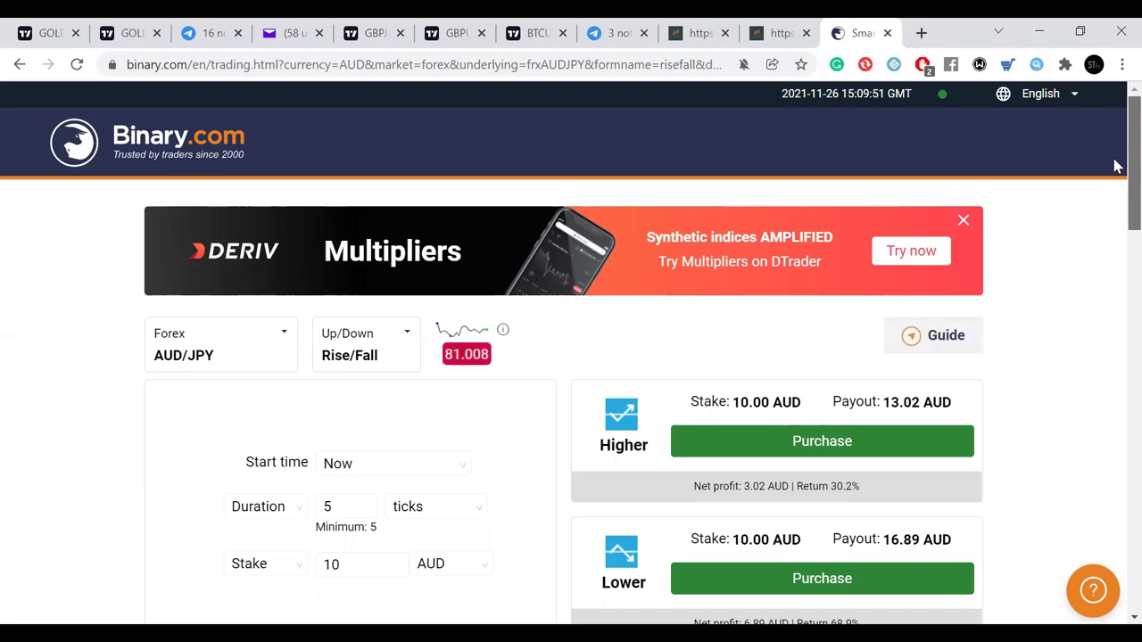
pyautogui.scroll(-1, 1117, 181)
pyautogui.scroll(1, 1115, 179)
pyautogui.scroll(-2, 1115, 188)
pyautogui.scroll(2, 1115, 179)
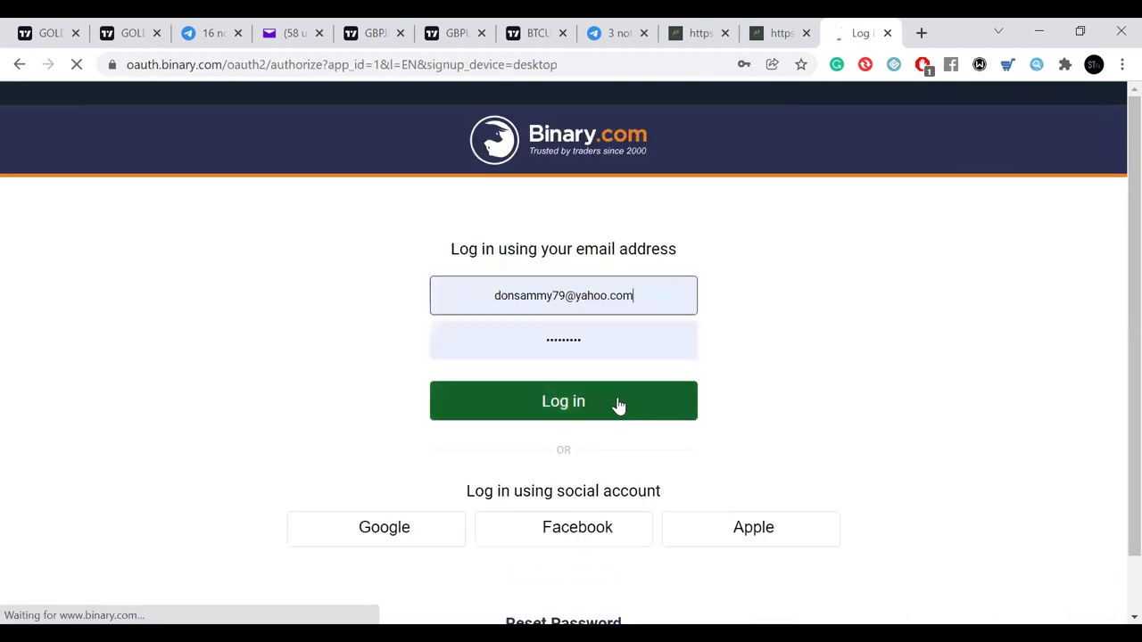
# - Log in to Binary.com with the saved e-mail and account password, and open the USD account's Profit Table
pyautogui.click(621, 408)
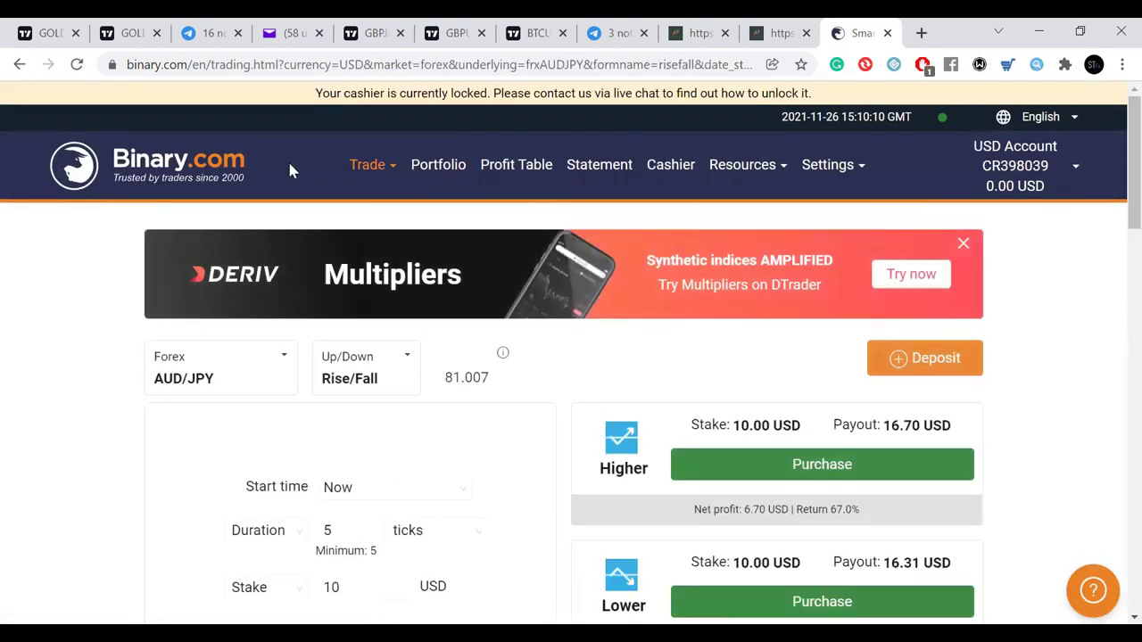
pyautogui.click(369, 93)
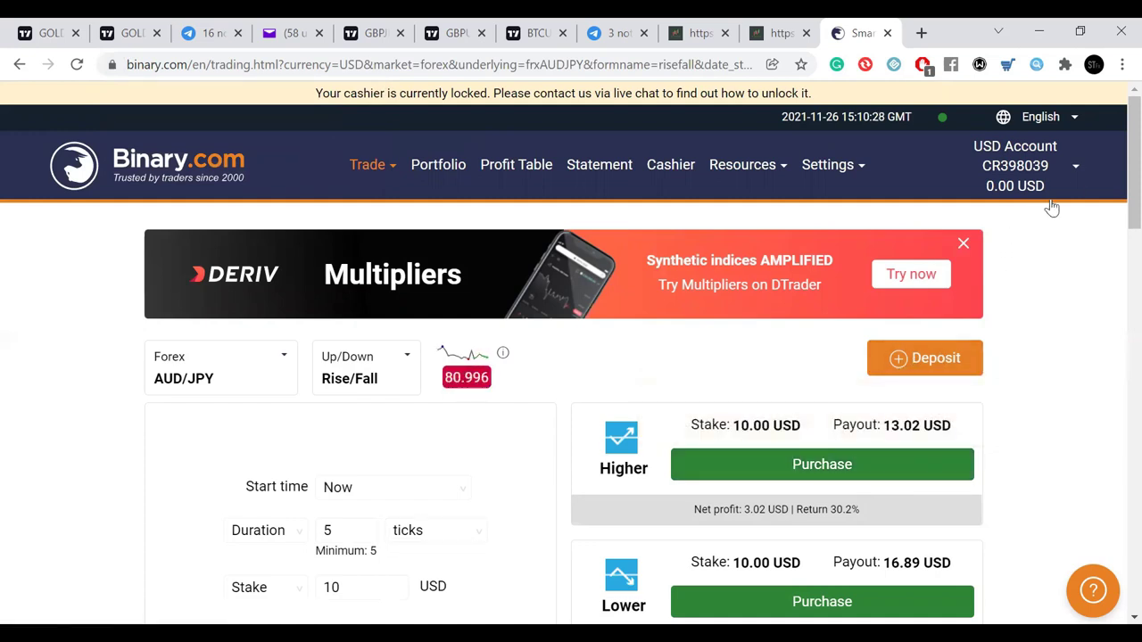
pyautogui.click(1077, 172)
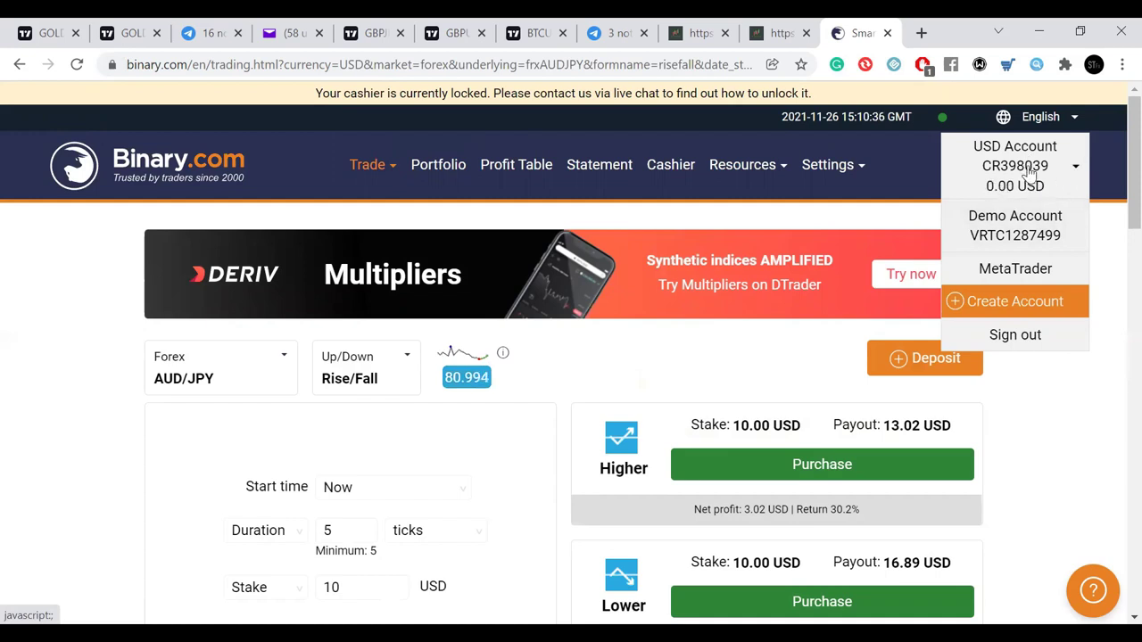
pyautogui.click(517, 166)
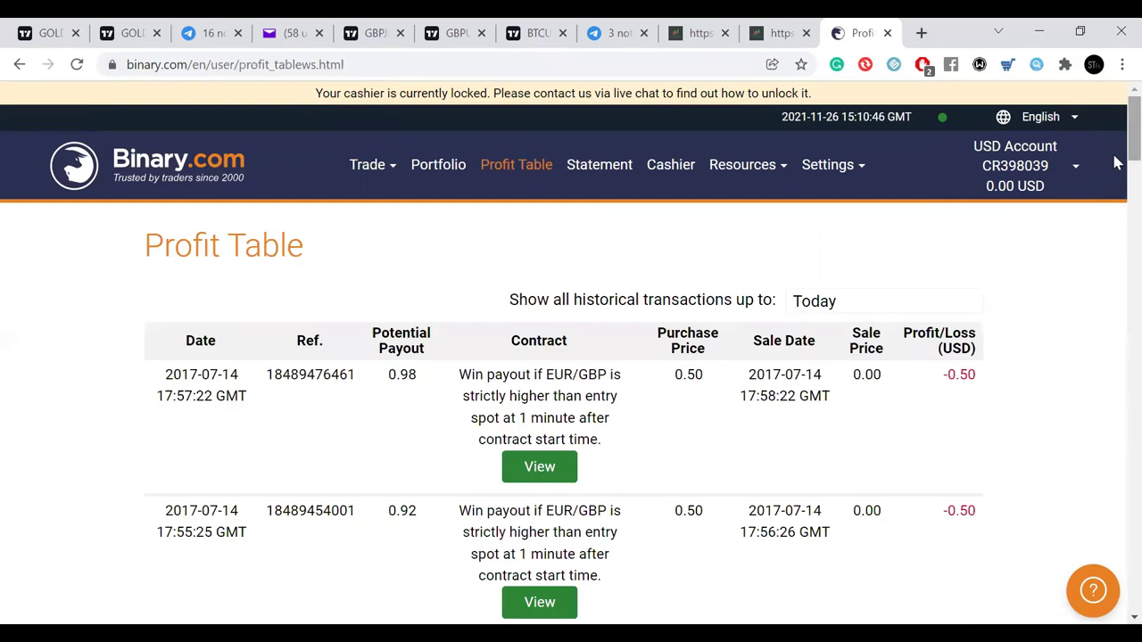
# - Look through the past trades in the USD account's Profit Table, checking contracts, purchase prices and profit or loss
pyautogui.scroll(-3, 1116, 170)
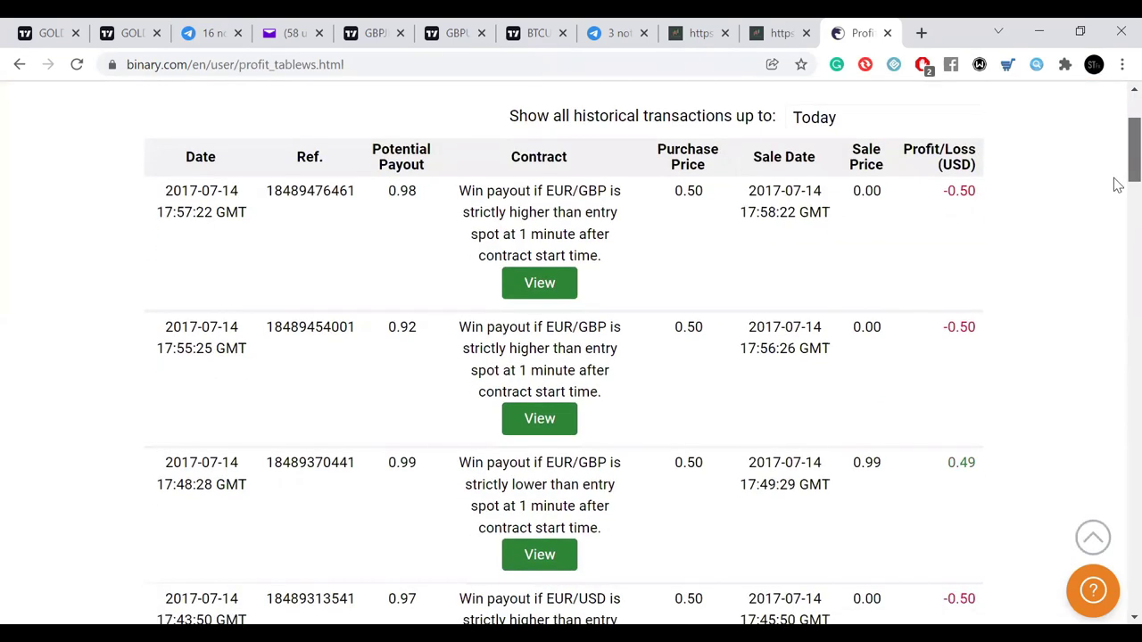
pyautogui.scroll(-4, 1117, 194)
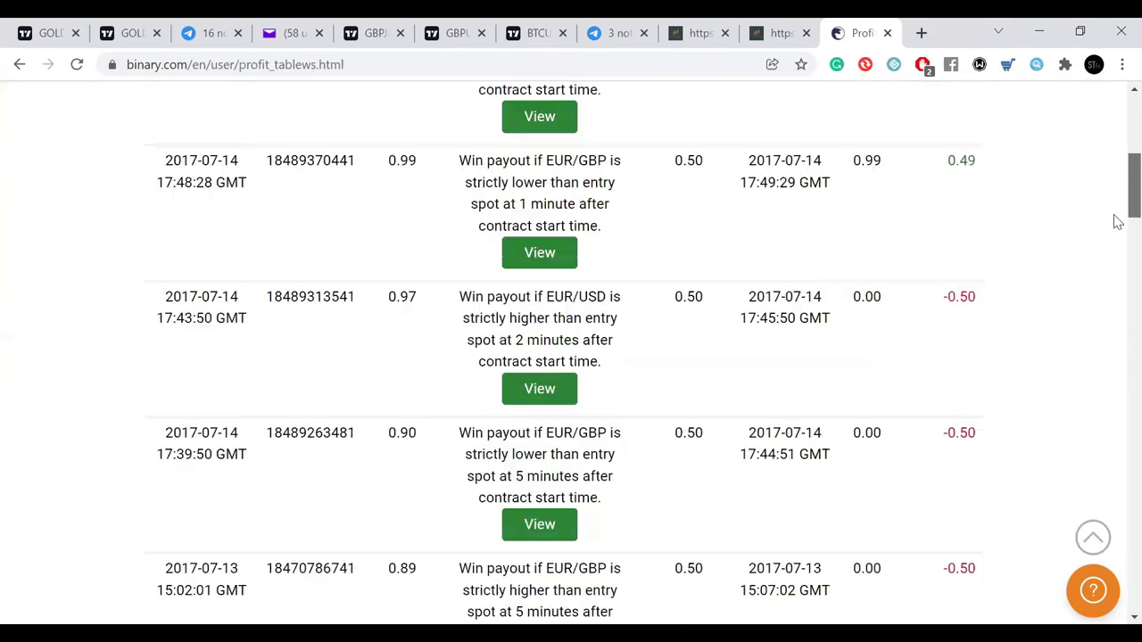
pyautogui.scroll(-5, 1117, 241)
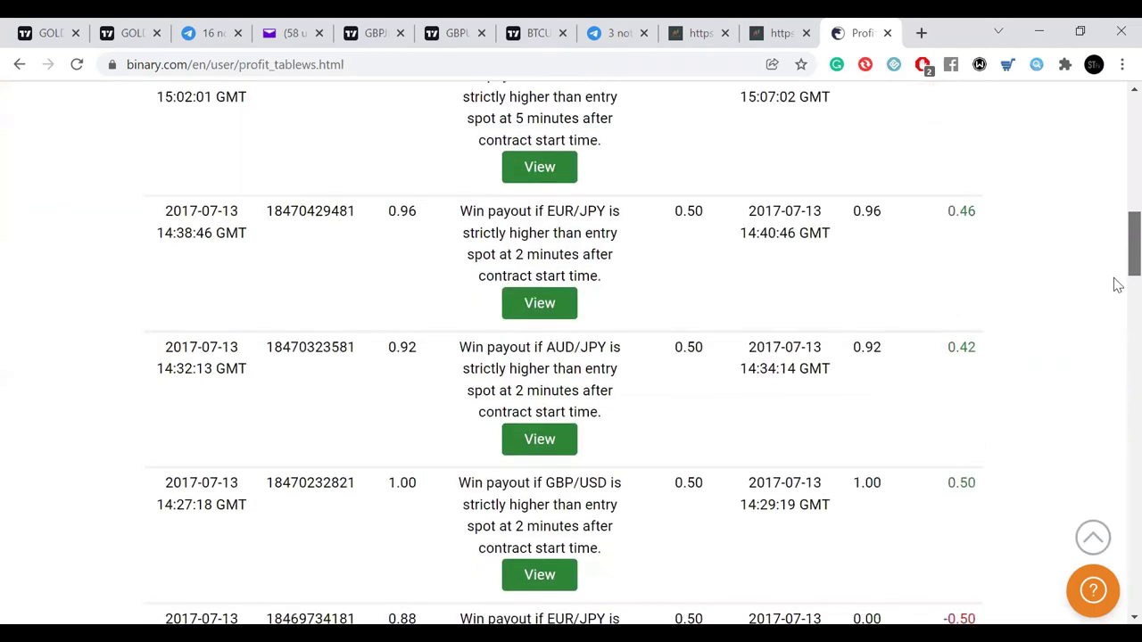
pyautogui.scroll(-6, 1118, 284)
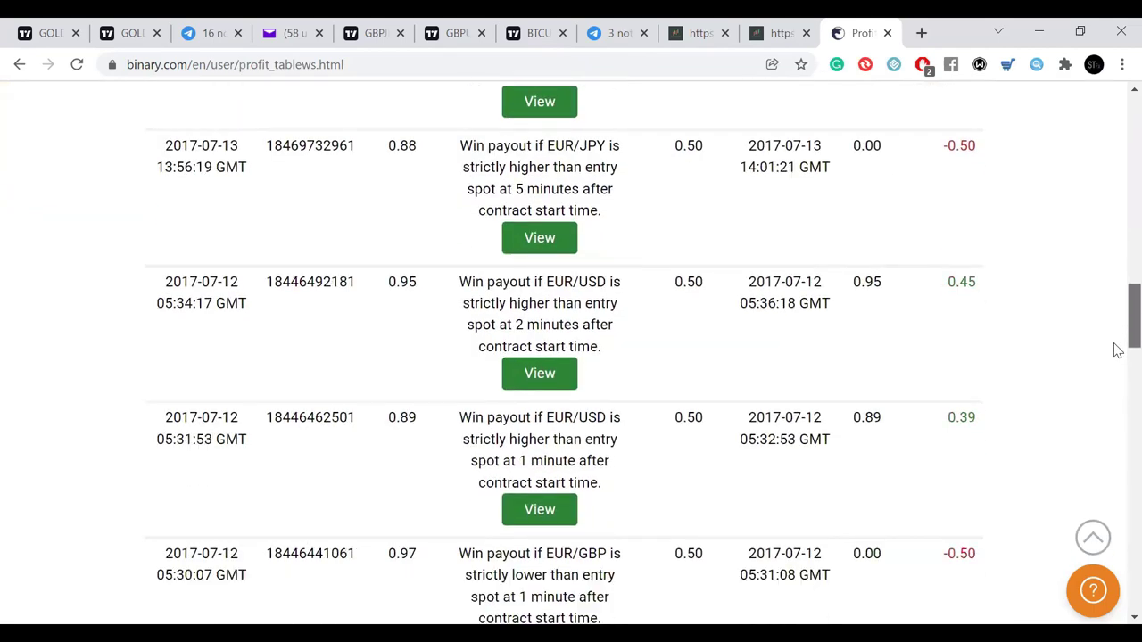
pyautogui.scroll(-8, 1117, 357)
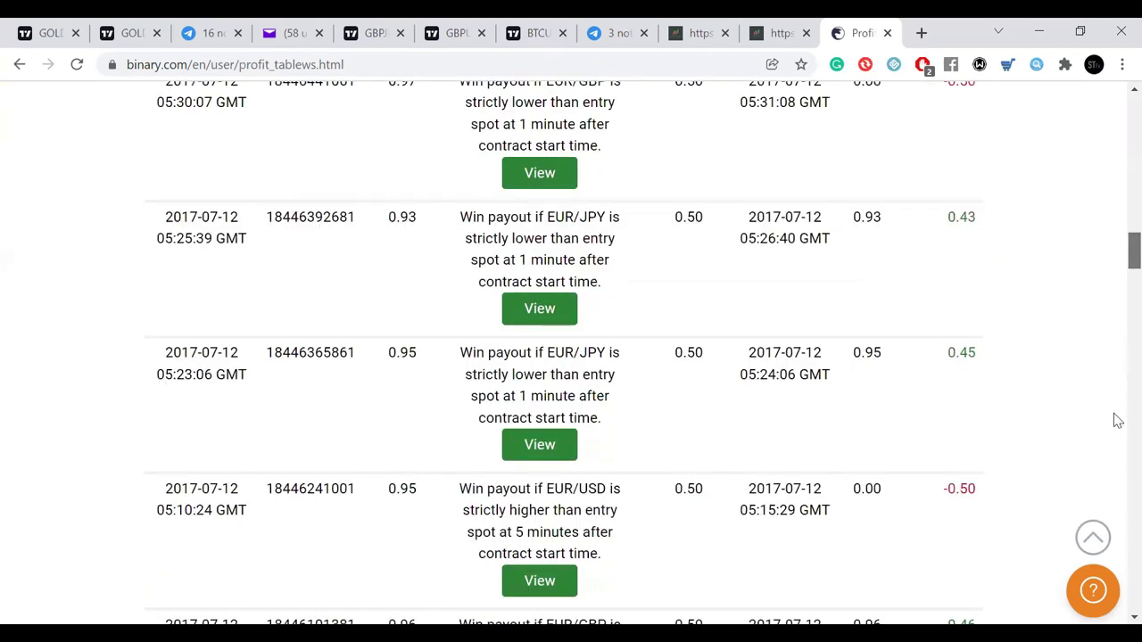
pyautogui.scroll(-4, 1118, 424)
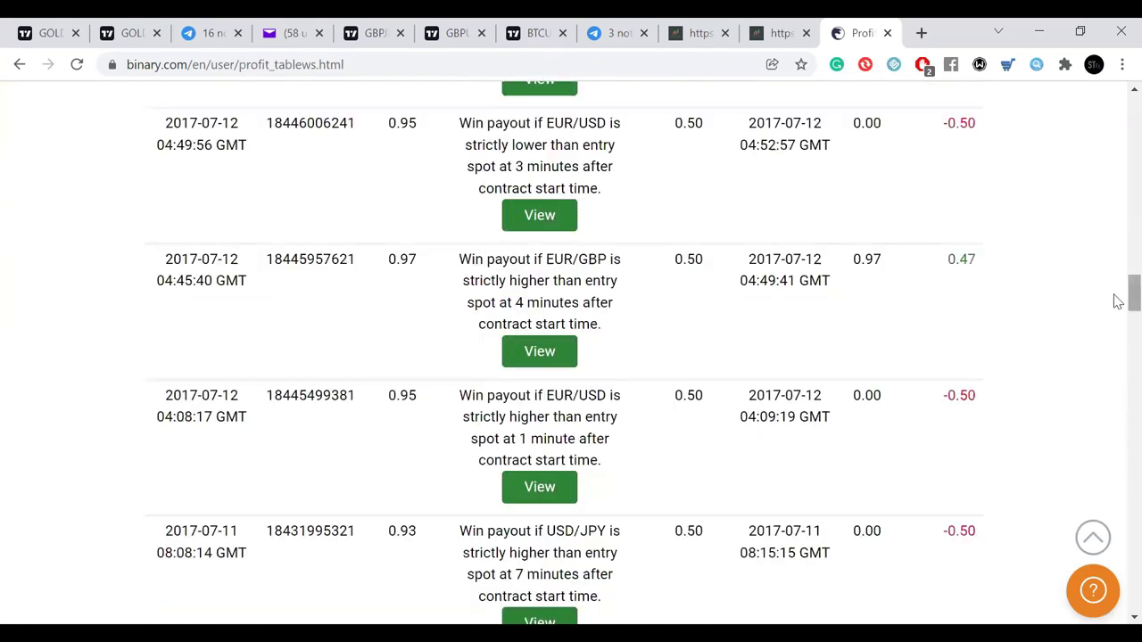
pyautogui.scroll(-15, 1117, 357)
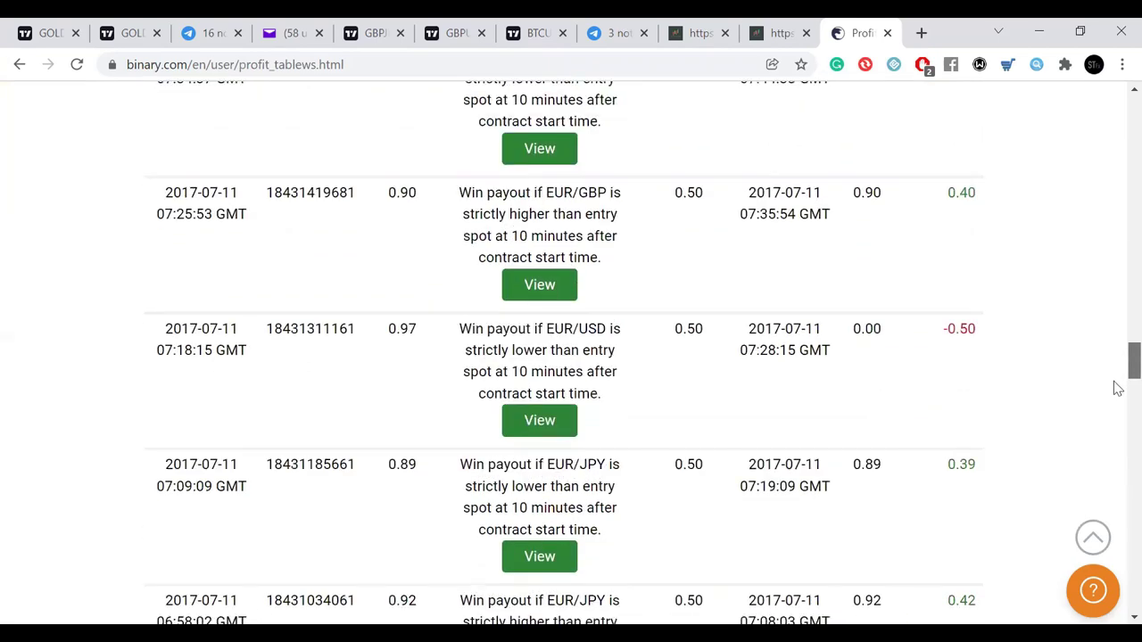
pyautogui.scroll(-1, 1117, 398)
pyautogui.scroll(20, 1117, 333)
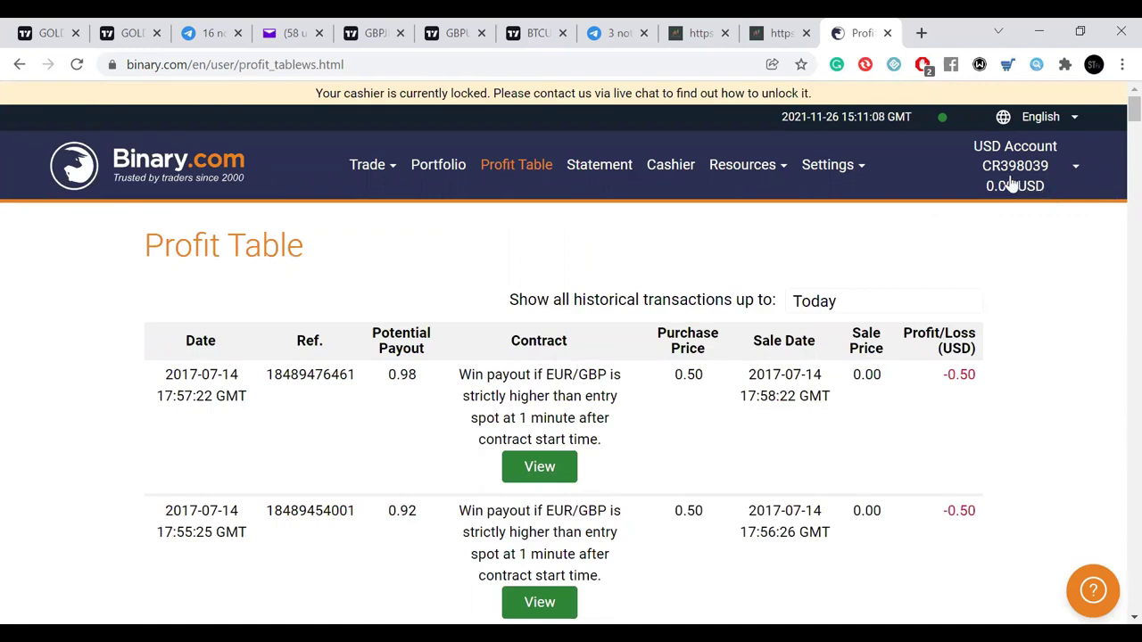
# - View the Demo Account's Profit Table and return to the USD account
pyautogui.click(1075, 173)
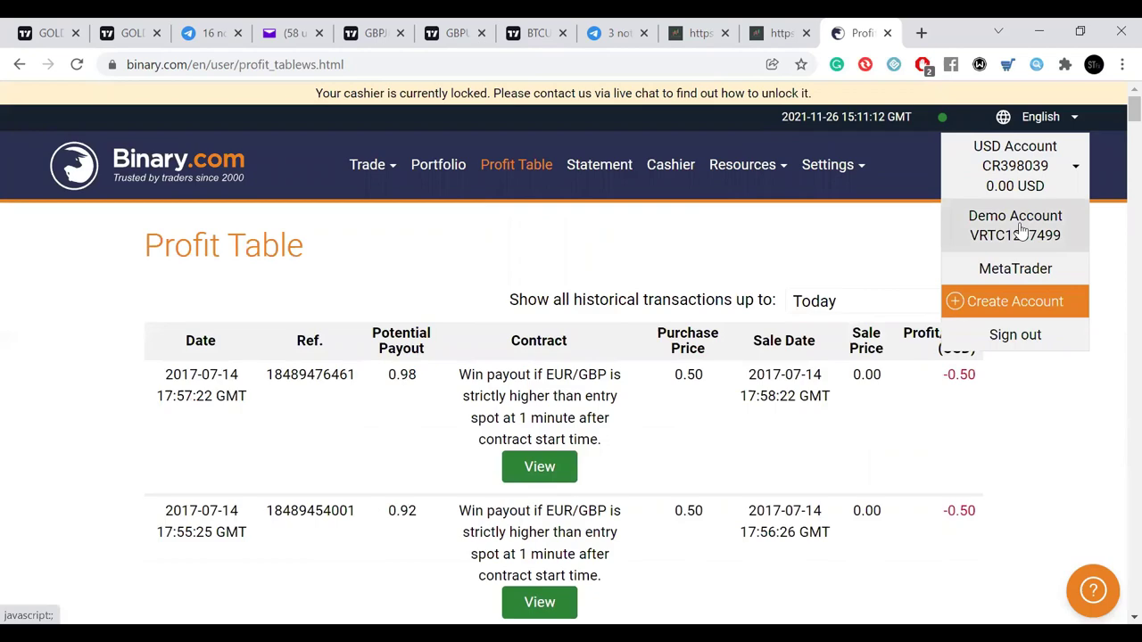
pyautogui.click(1022, 230)
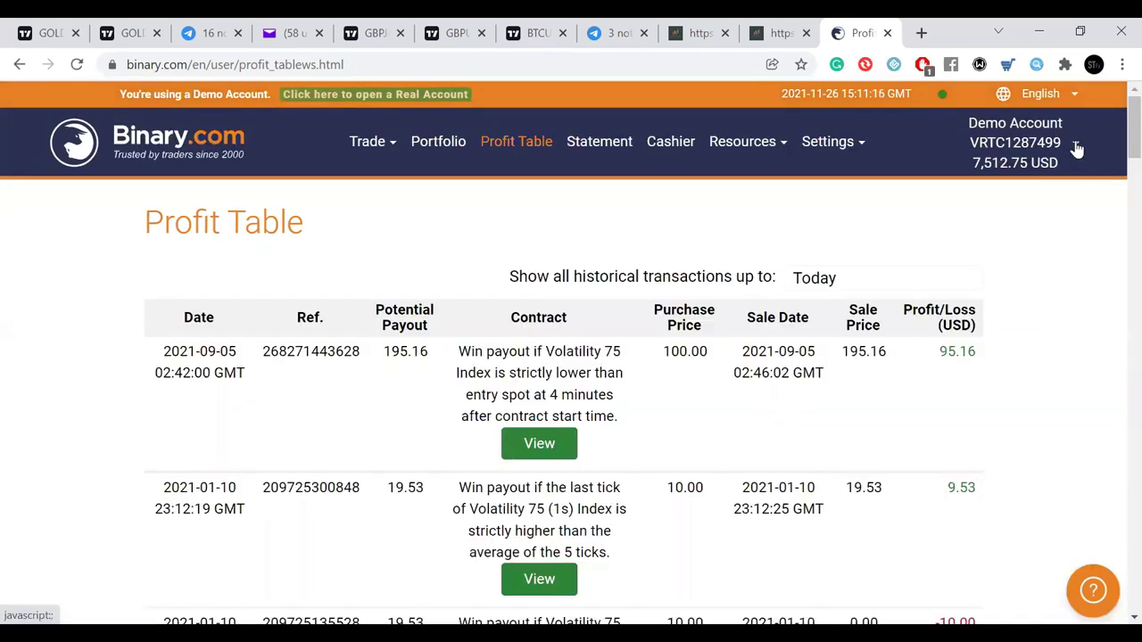
pyautogui.click(1077, 150)
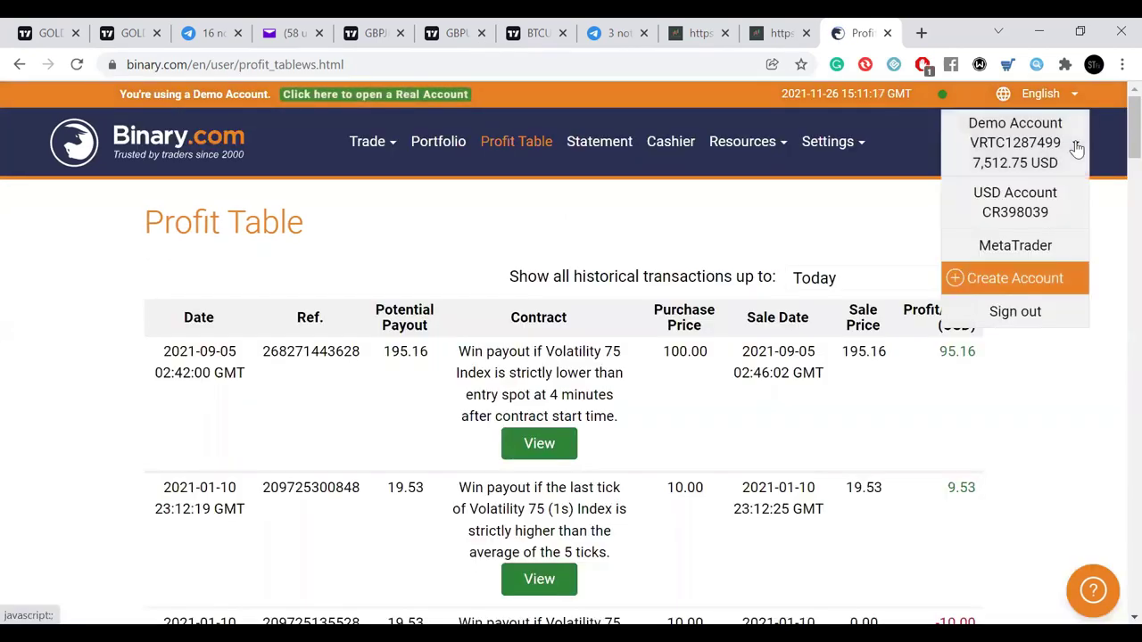
pyautogui.click(1023, 206)
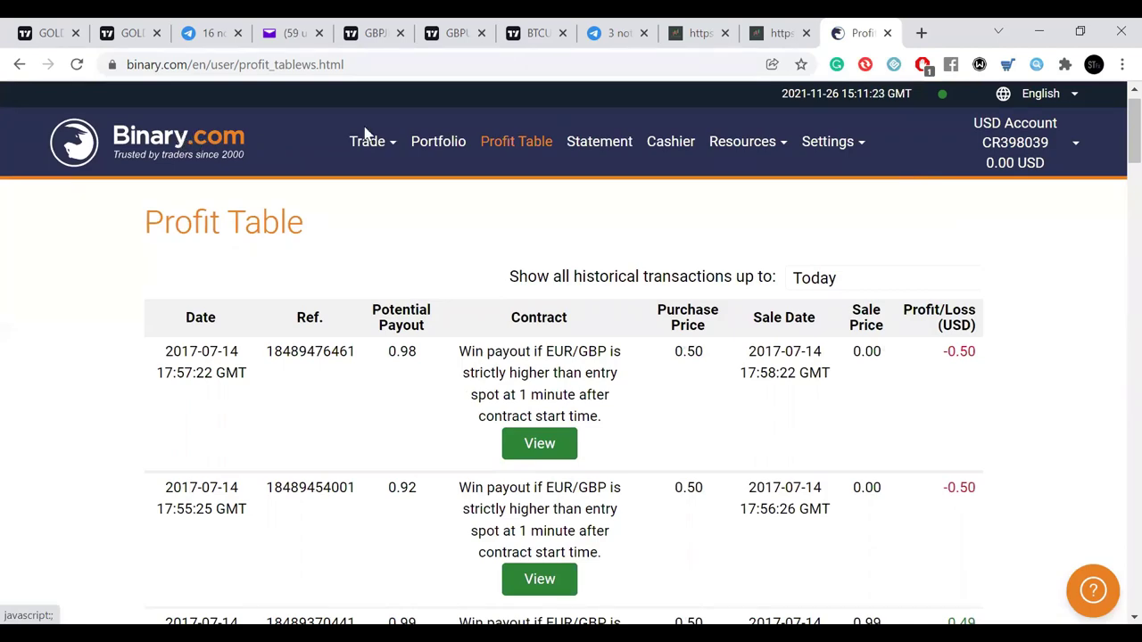
# - Open the Cashier page and look over the deposit and withdrawal options for bank, cryptocurrency and payment agents
pyautogui.click(668, 154)
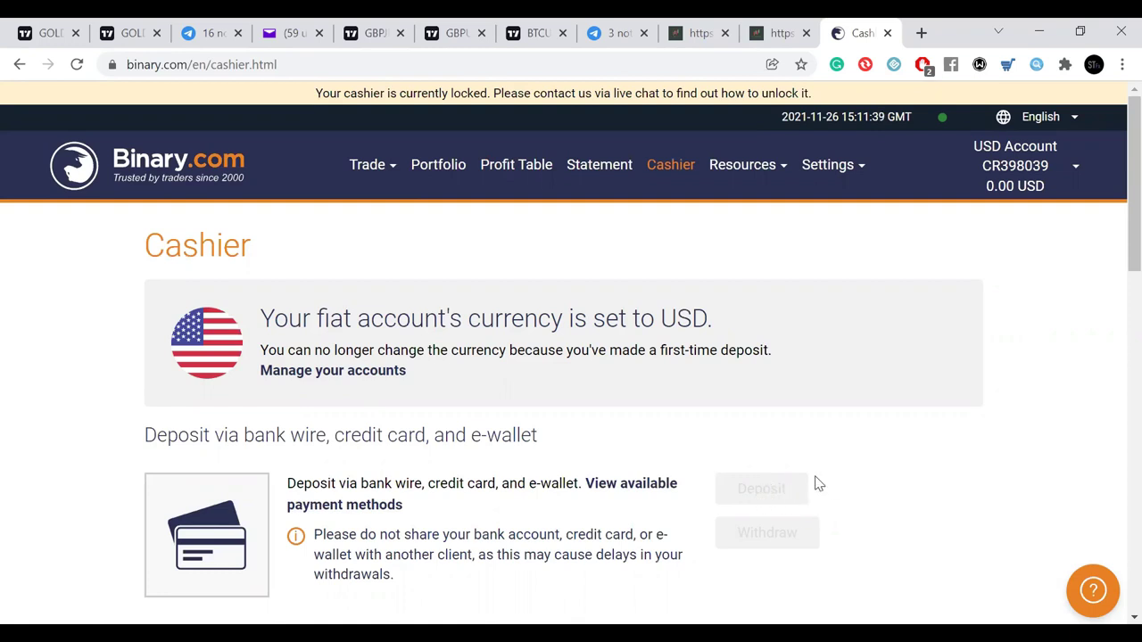
pyautogui.scroll(-2, 864, 467)
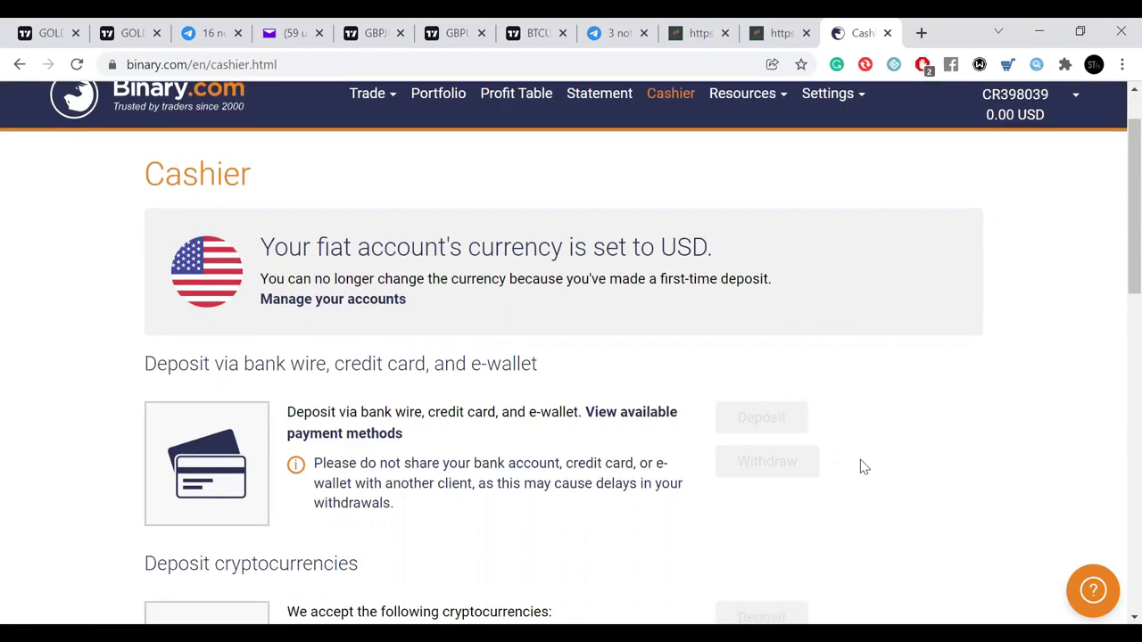
pyautogui.scroll(-2, 864, 466)
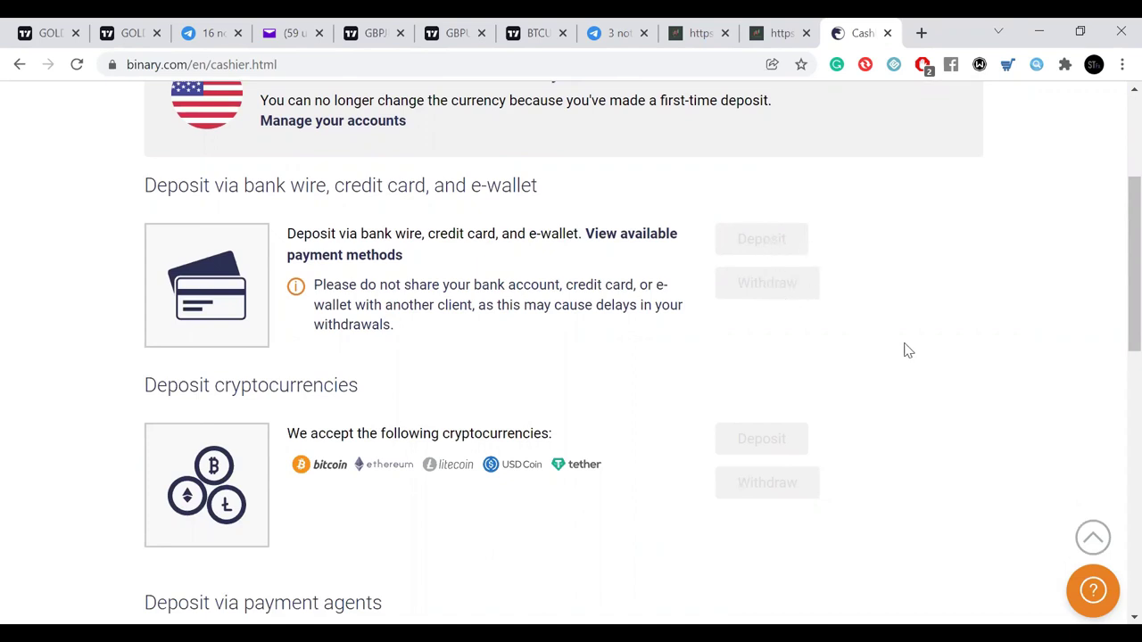
pyautogui.scroll(-3, 906, 350)
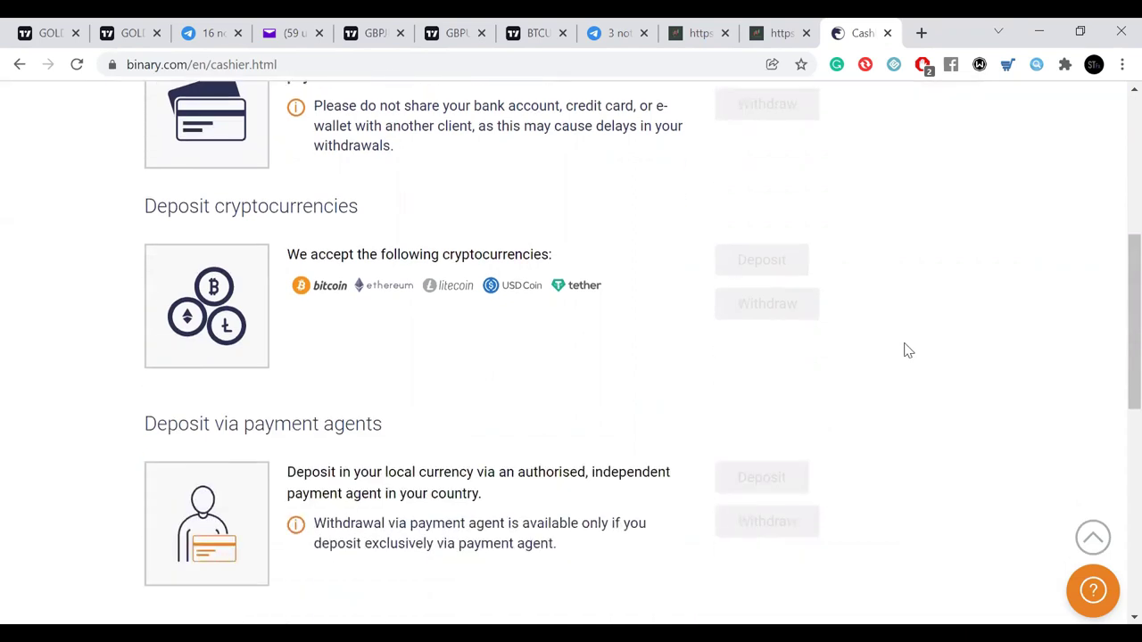
pyautogui.scroll(-4, 907, 350)
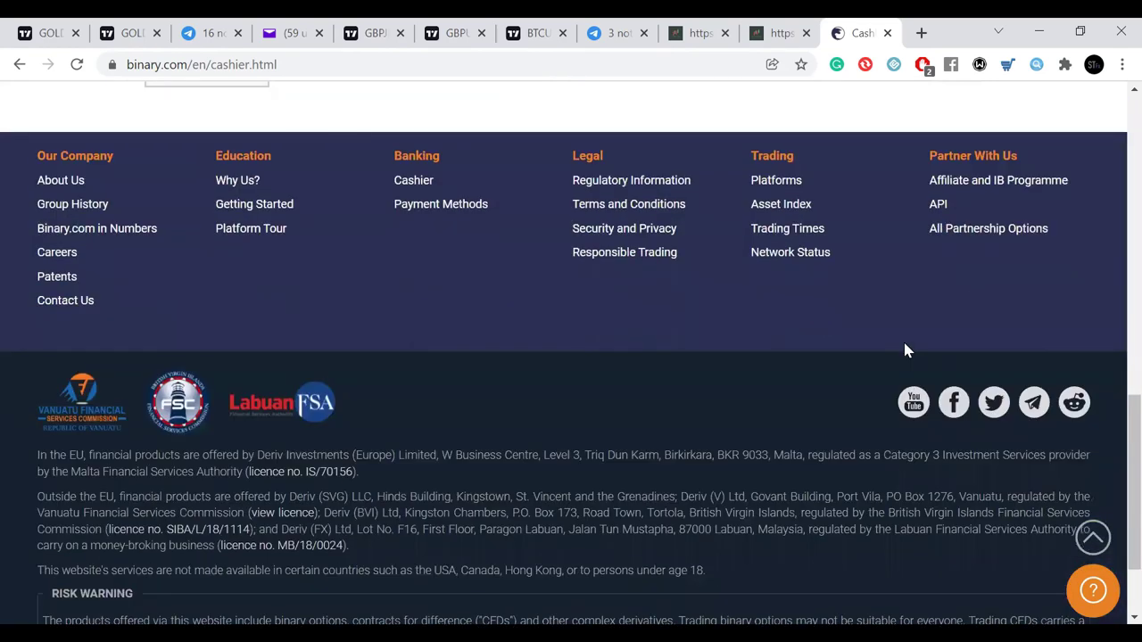
pyautogui.scroll(8, 906, 350)
pyautogui.scroll(3, 909, 351)
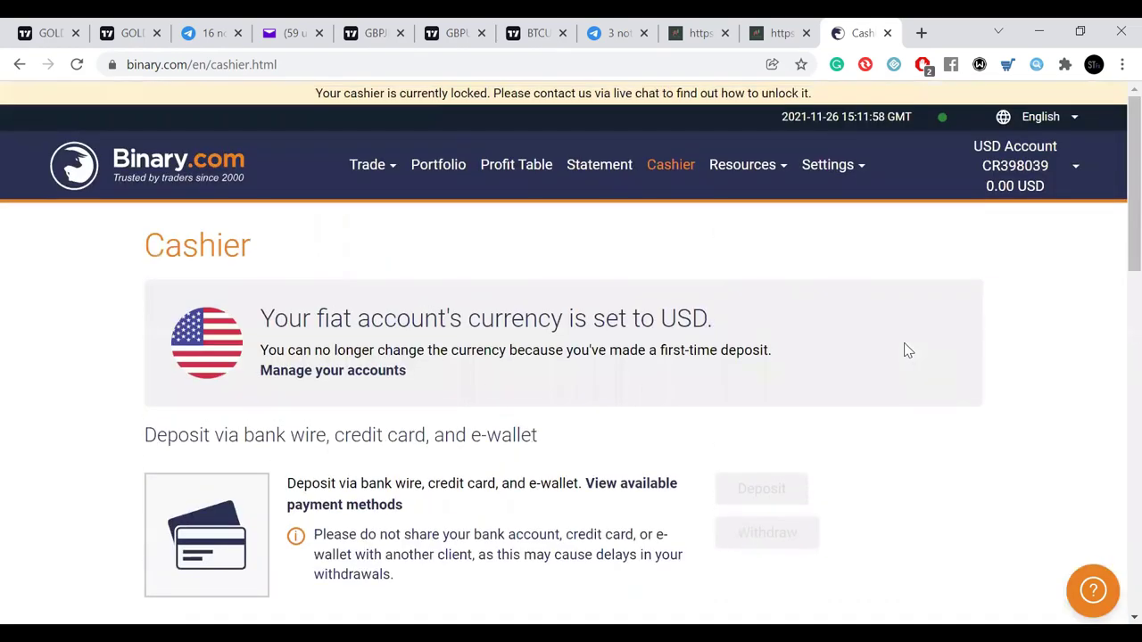
# - Open Binary.com's TradingView chart from the site's resources and highlight its web address
pyautogui.click(409, 68)
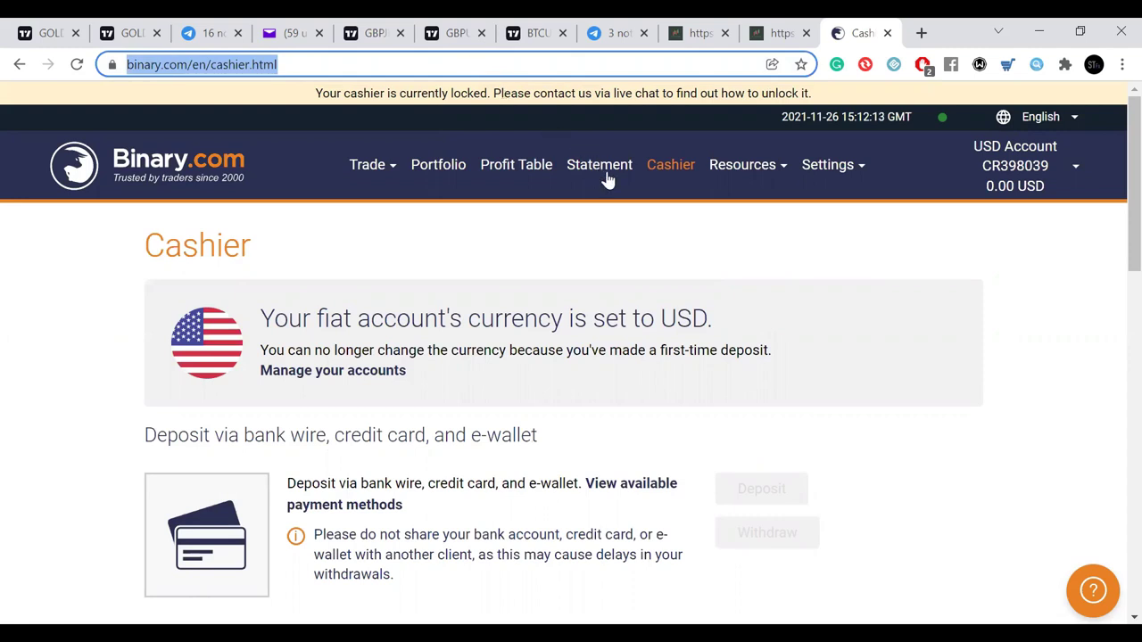
pyautogui.click(739, 172)
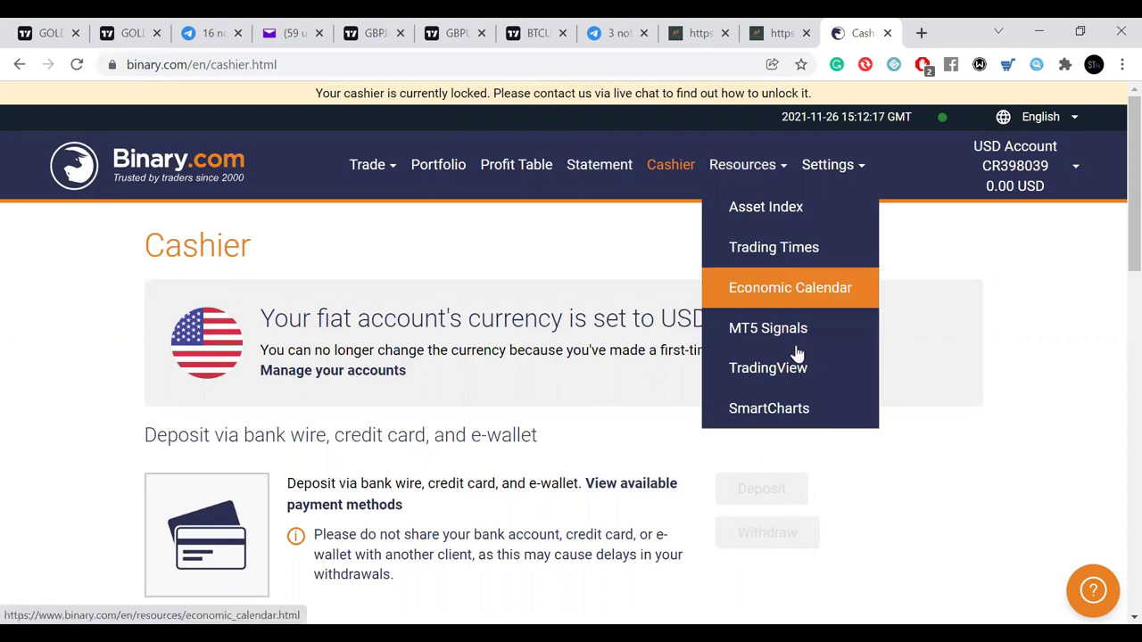
pyautogui.click(783, 375)
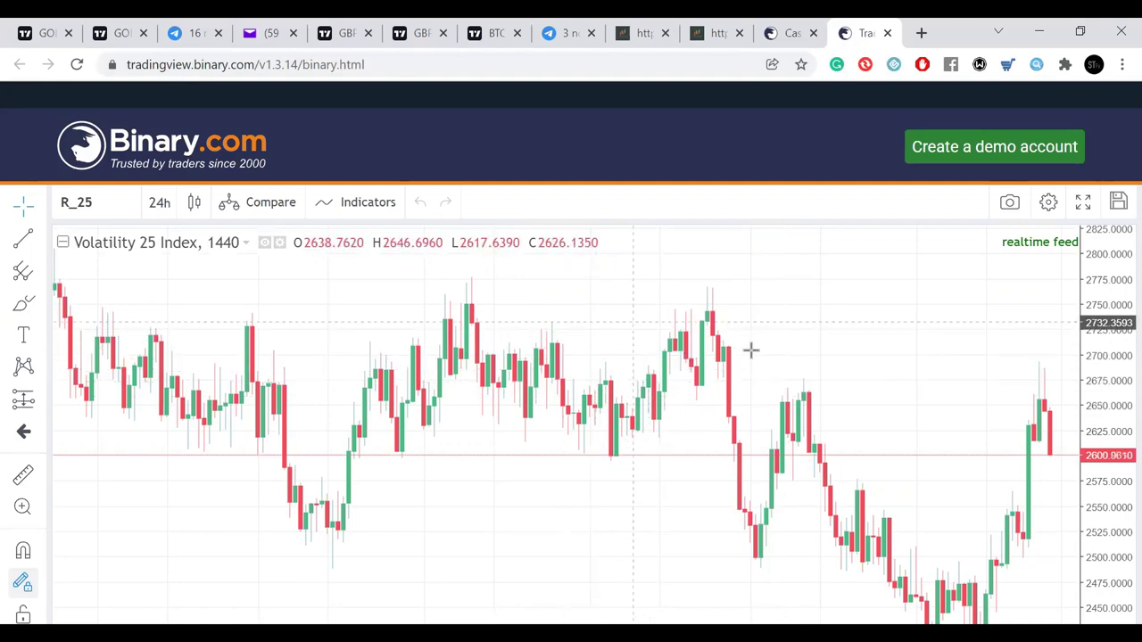
pyautogui.click(371, 65)
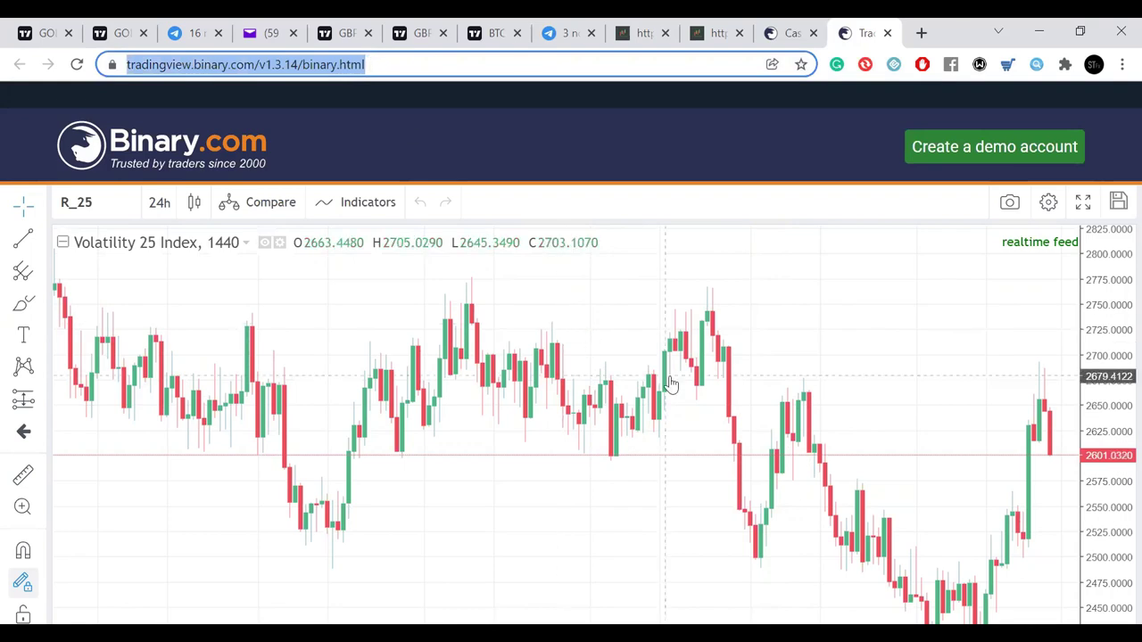
# - Search the chart symbols for V, load the Volatility 75 Index, and adjust the price scale to show recent candles
pyautogui.click(88, 204)
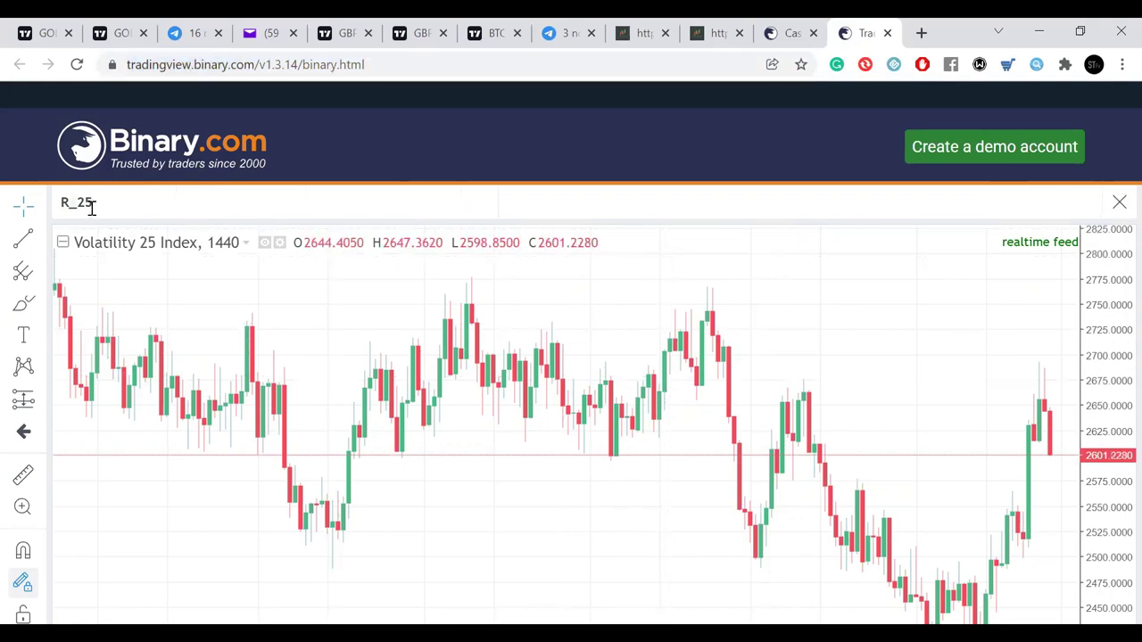
pyautogui.write('V')
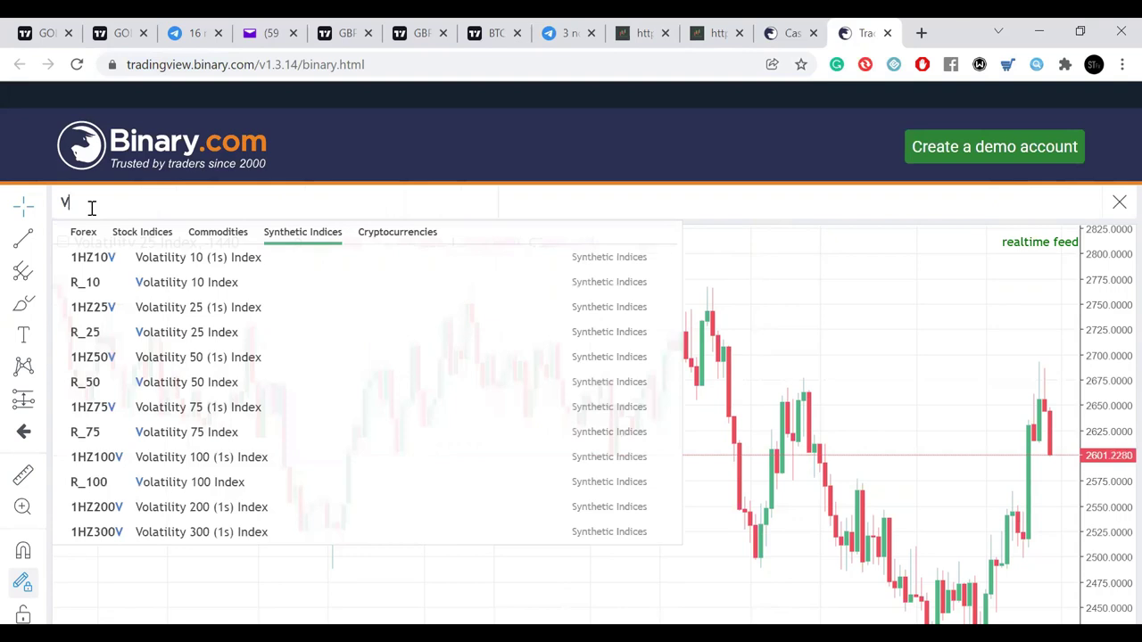
pyautogui.write('o')
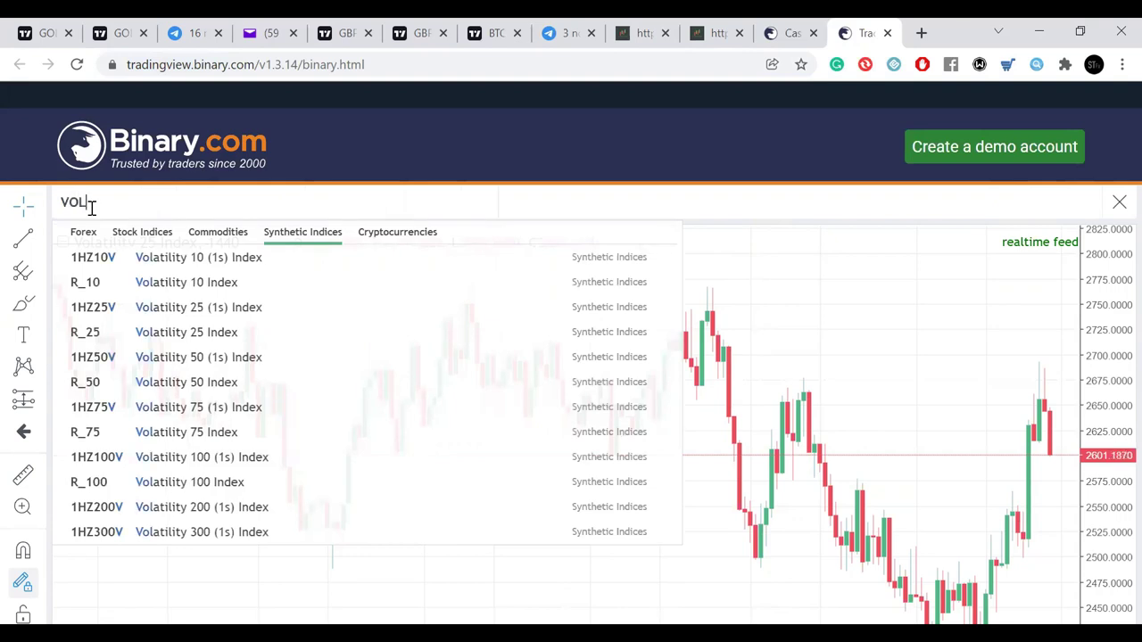
pyautogui.press('BackSpace')
pyautogui.press('BackSpace')
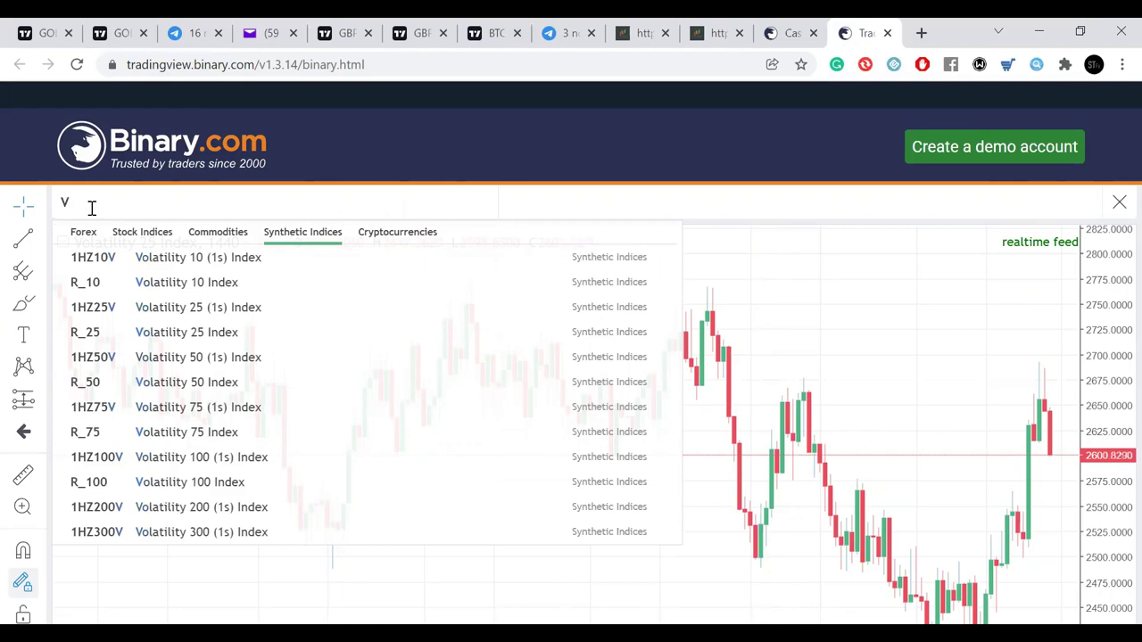
pyautogui.click(225, 434)
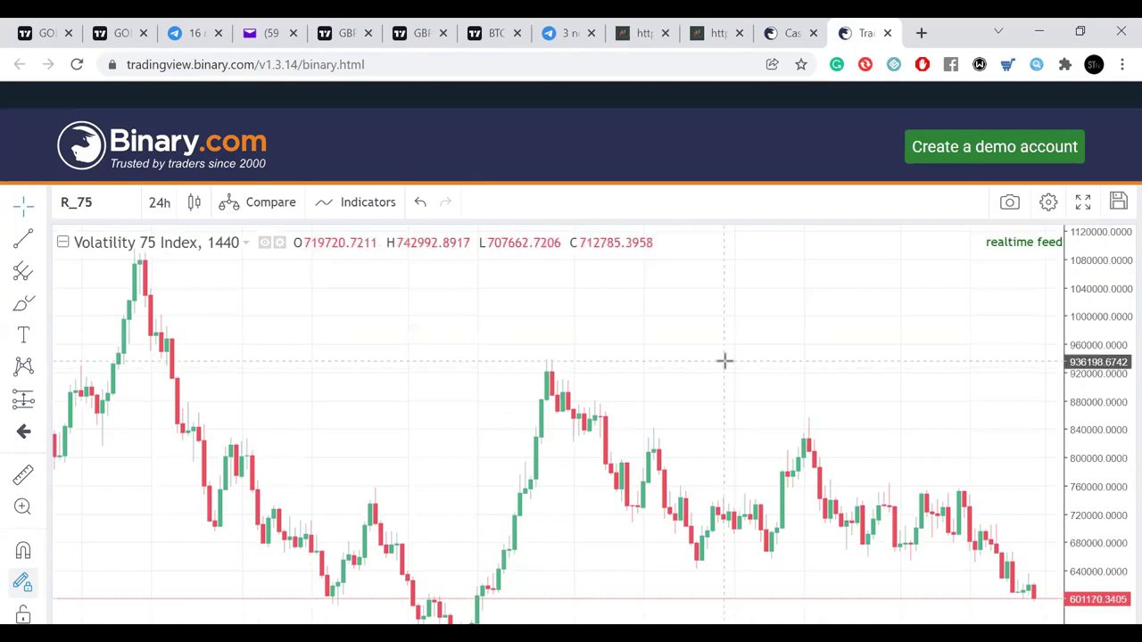
pyautogui.moveTo(1092, 372); pyautogui.dragTo(1099, 406)
pyautogui.moveTo(898, 415); pyautogui.dragTo(880, 348)
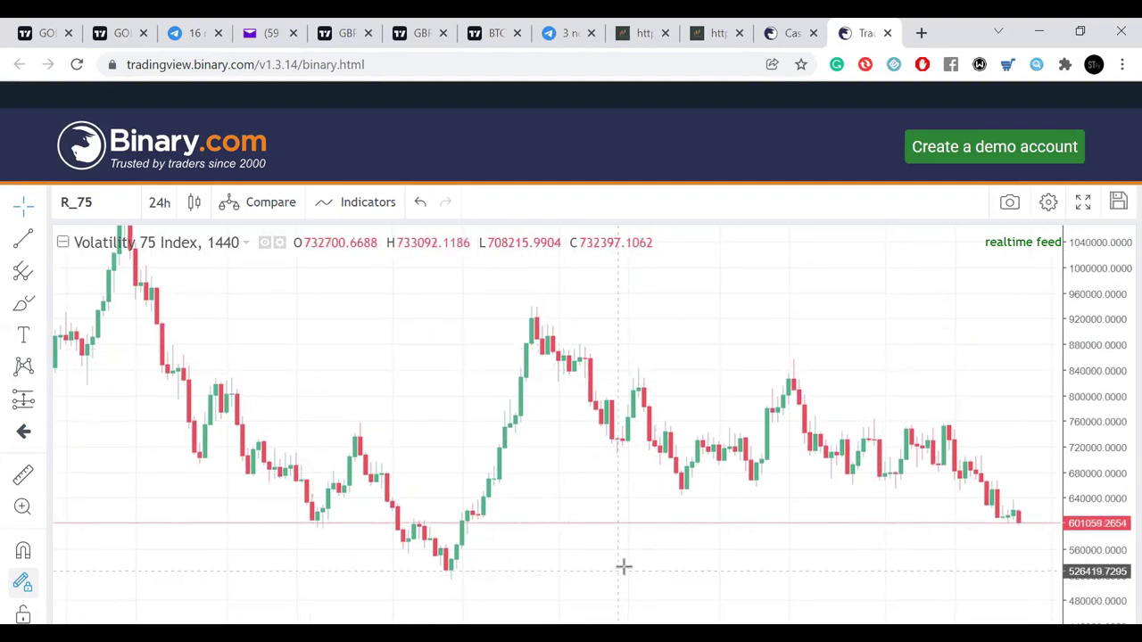
# - Try to load binary.com in the browser tab that holds the Volatility 75 chart
pyautogui.click(382, 65)
pyautogui.write('b')
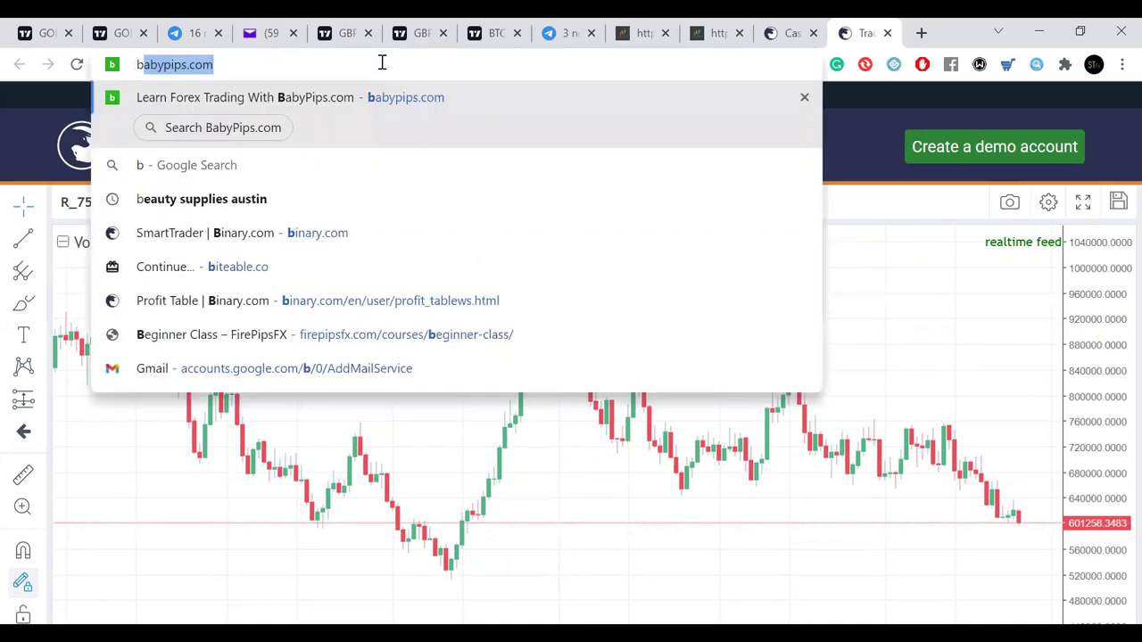
pyautogui.write('in')
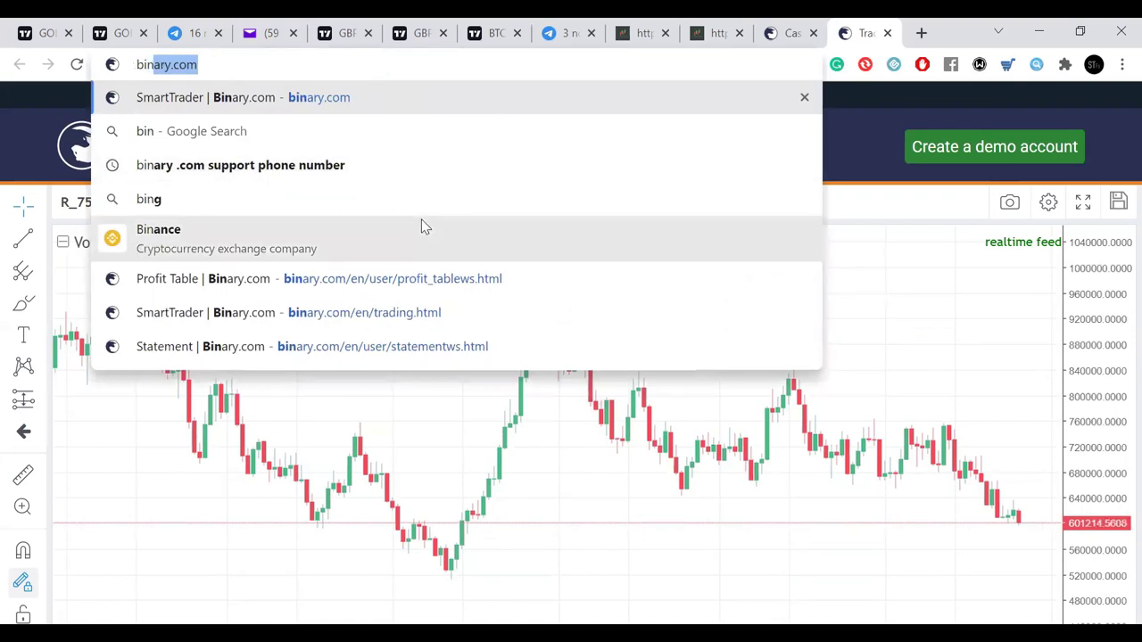
pyautogui.write('ary.com')
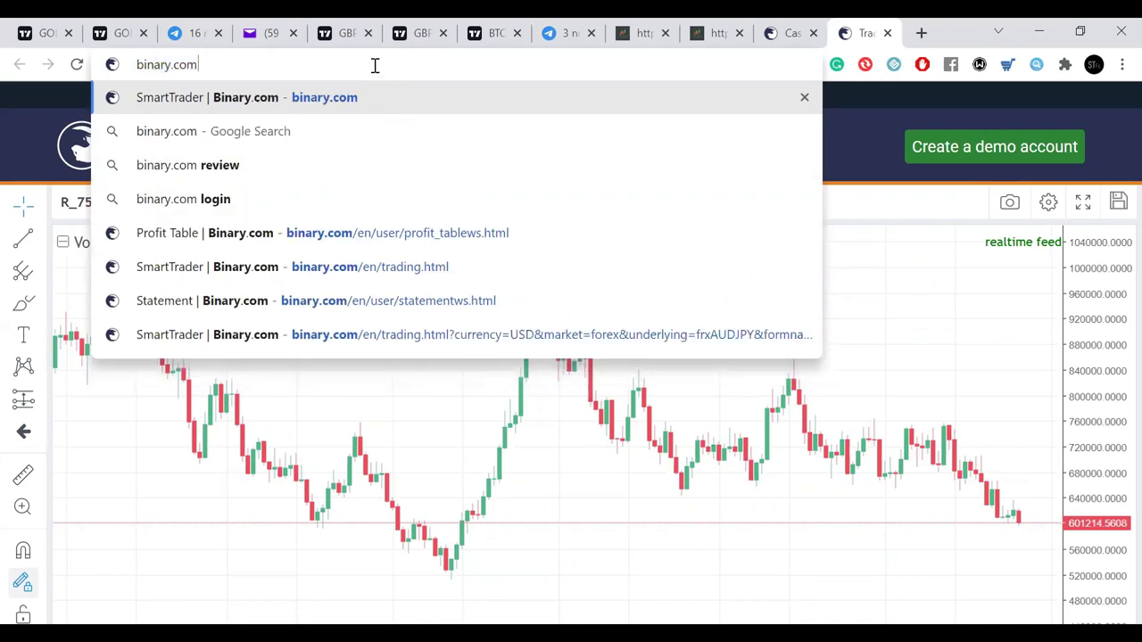
pyautogui.press('Return')
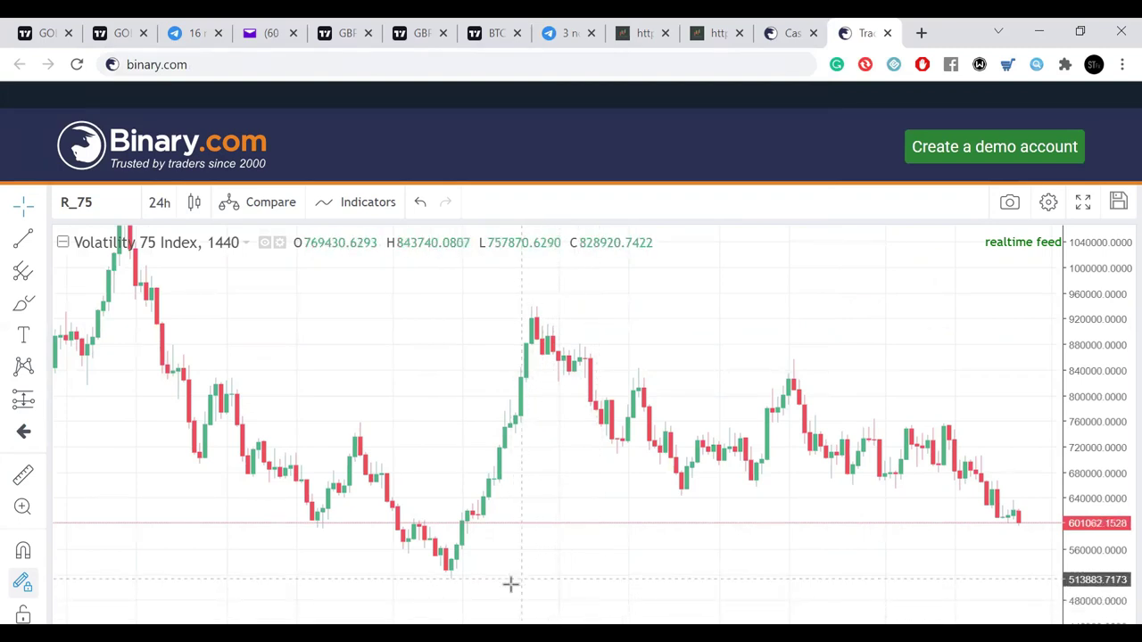
# - Try to load the address binary.com/tradingview in the current browser tab
pyautogui.click(360, 64)
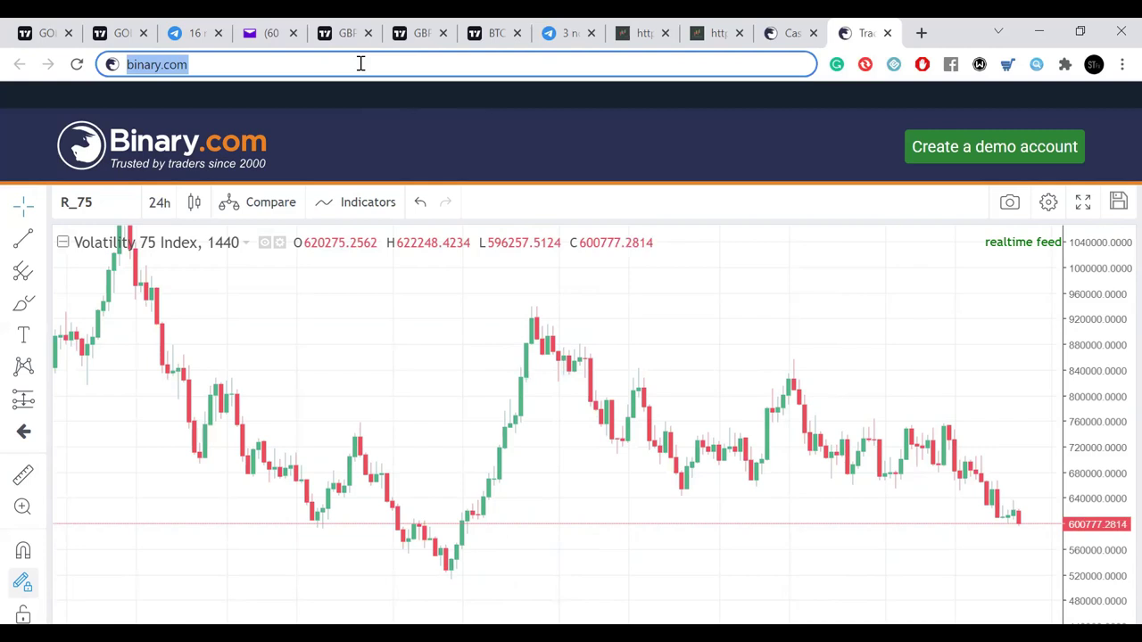
pyautogui.write('bina')
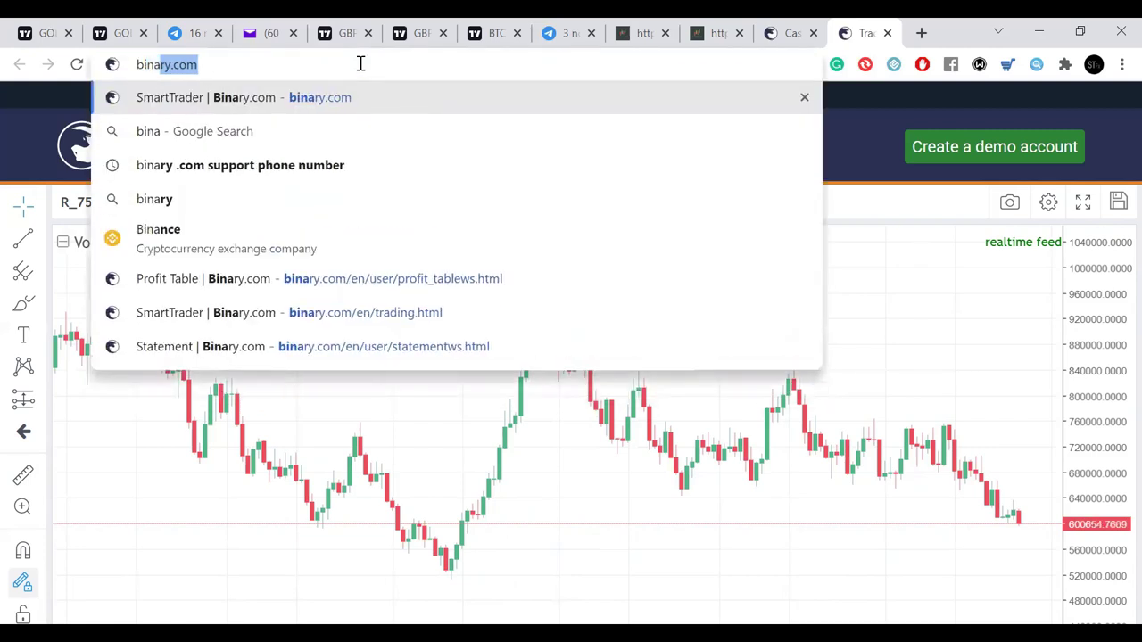
pyautogui.press('Right')
pyautogui.write('/')
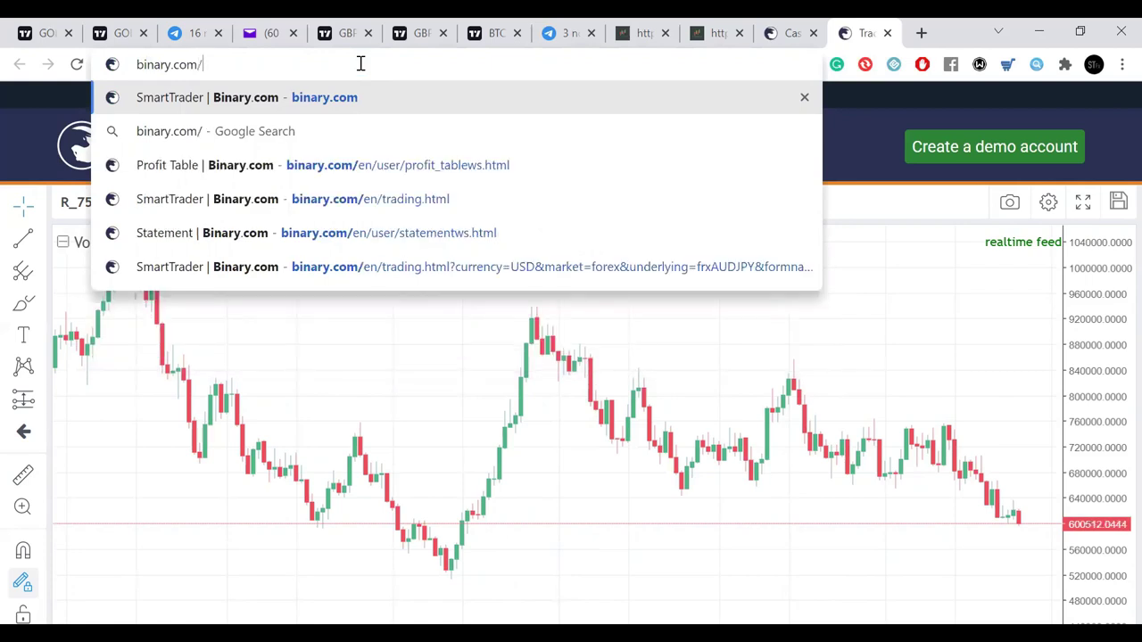
pyautogui.write('t')
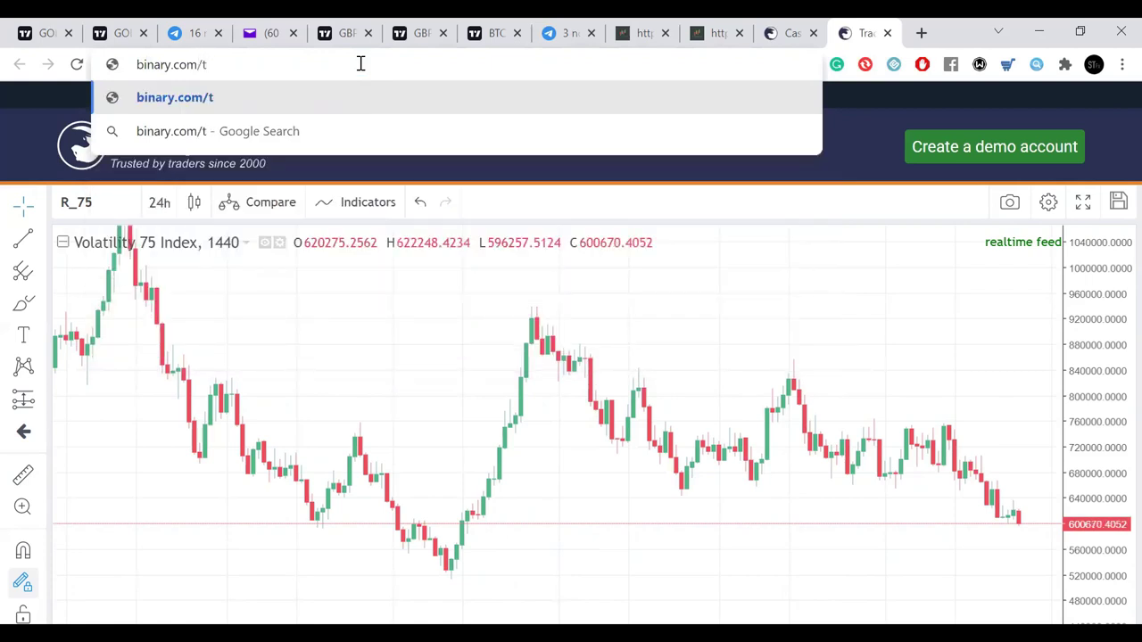
pyautogui.write('ra')
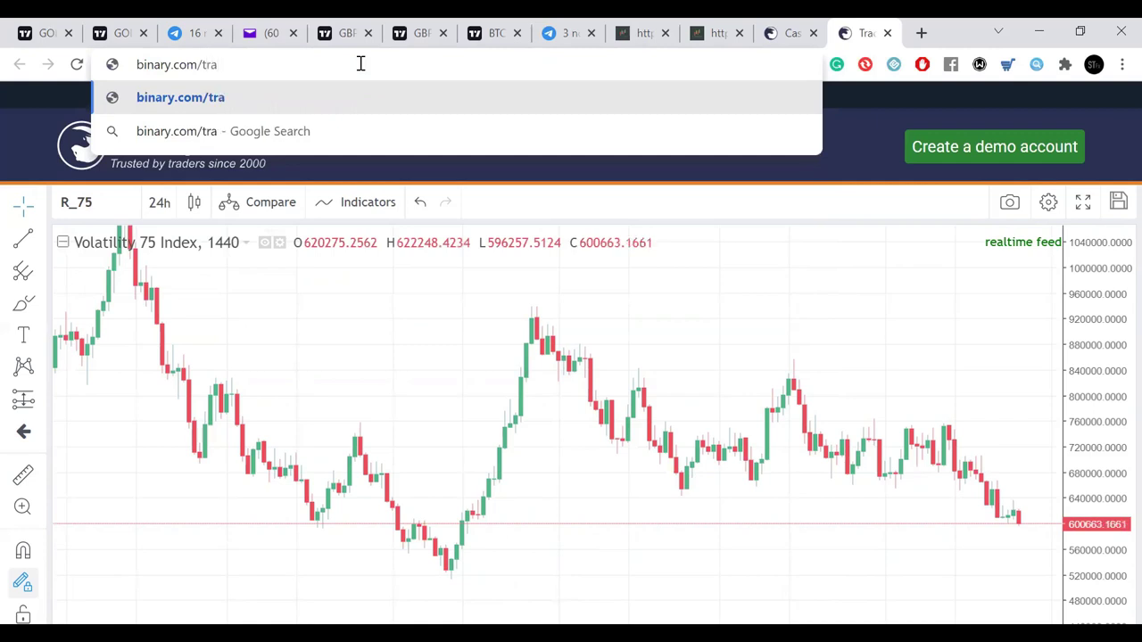
pyautogui.write('ding')
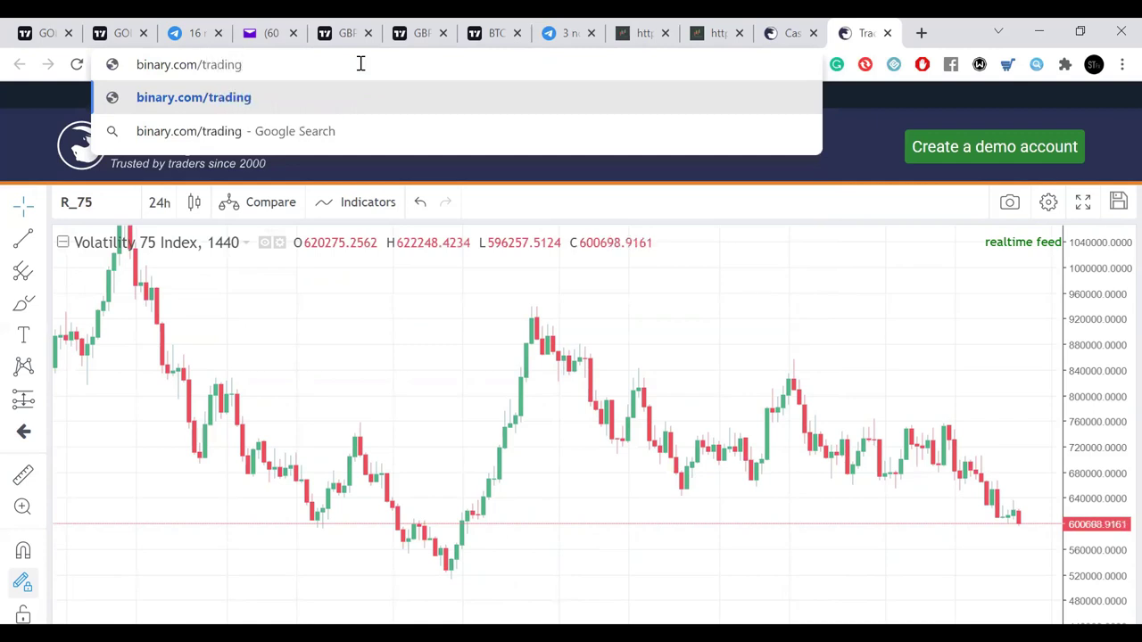
pyautogui.write('view')
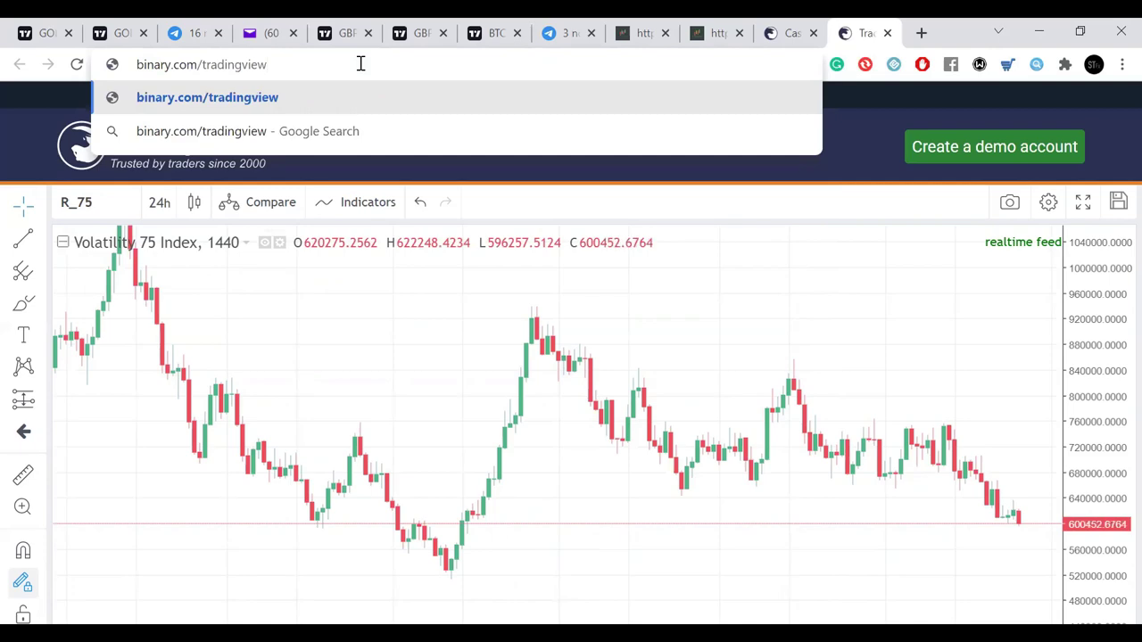
pyautogui.press('Return')
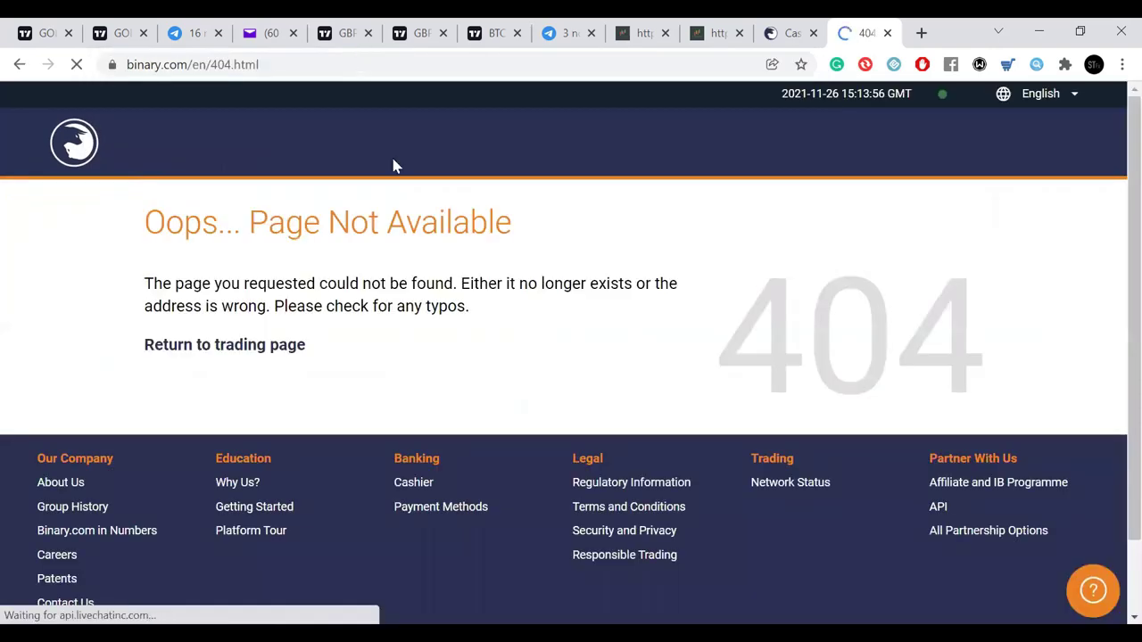
# - Search Google for "binary . com tradingview" and open the TradingView Implementation for Binary.com result
pyautogui.click(369, 64)
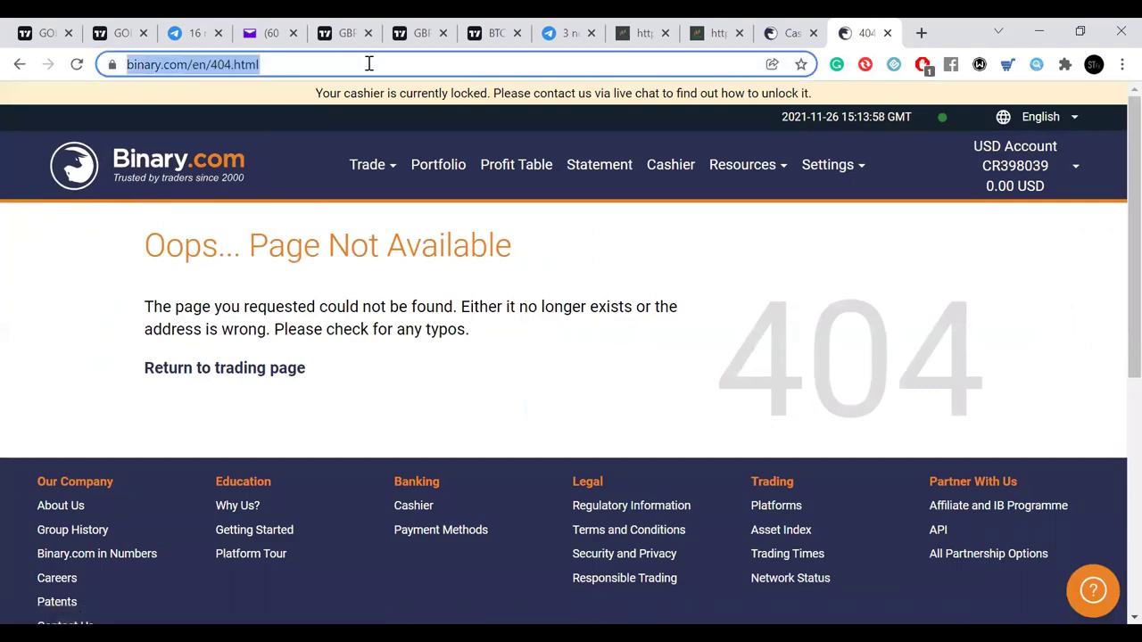
pyautogui.write('bina')
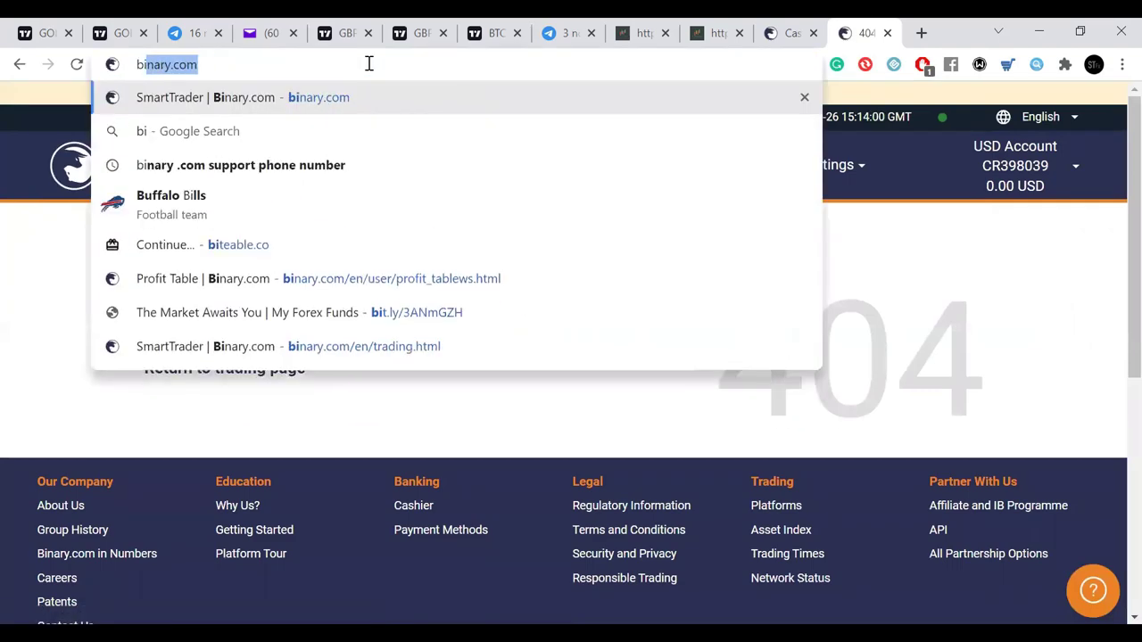
pyautogui.write('ry.com')
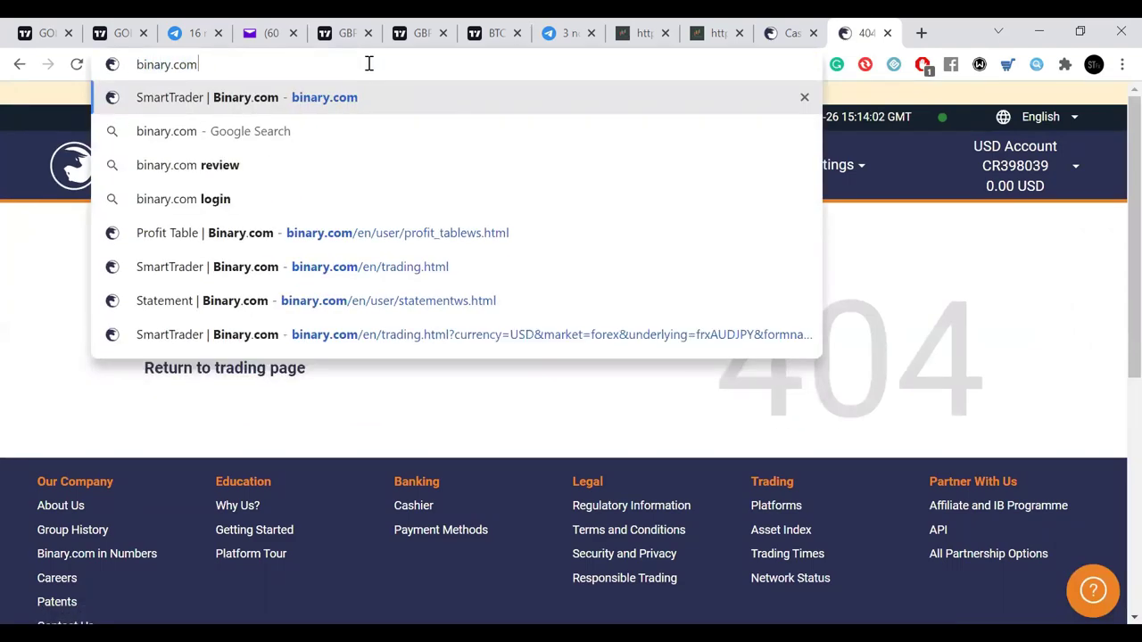
pyautogui.press('Left')
pyautogui.press('Left')
pyautogui.press('Left')
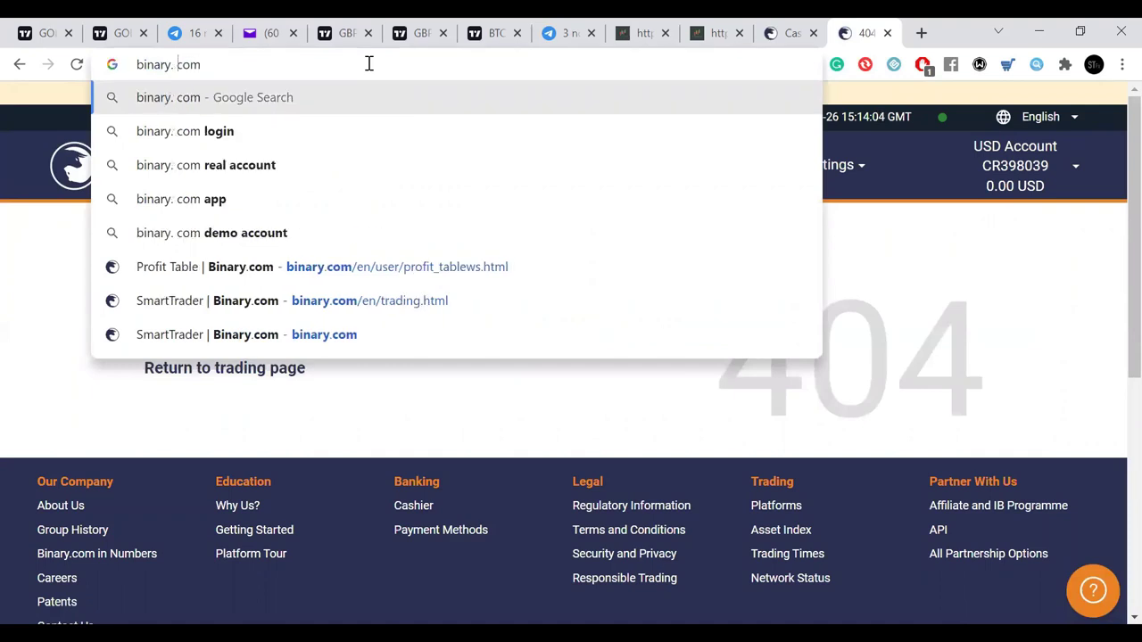
pyautogui.press('Left')
pyautogui.press('Right')
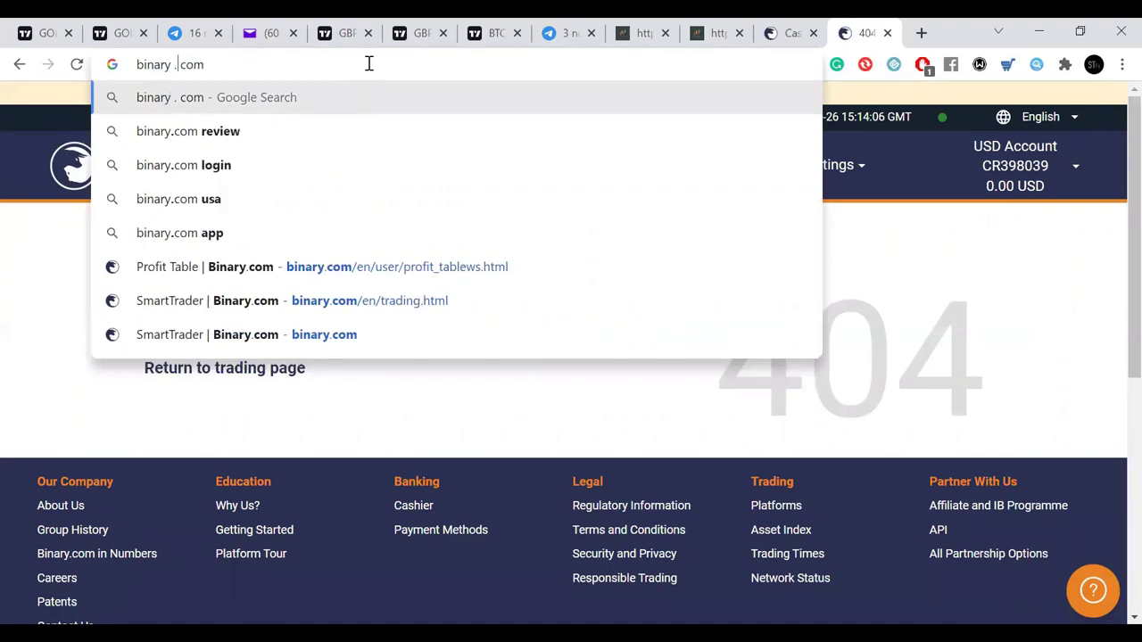
pyautogui.press('Right')
pyautogui.write('tra')
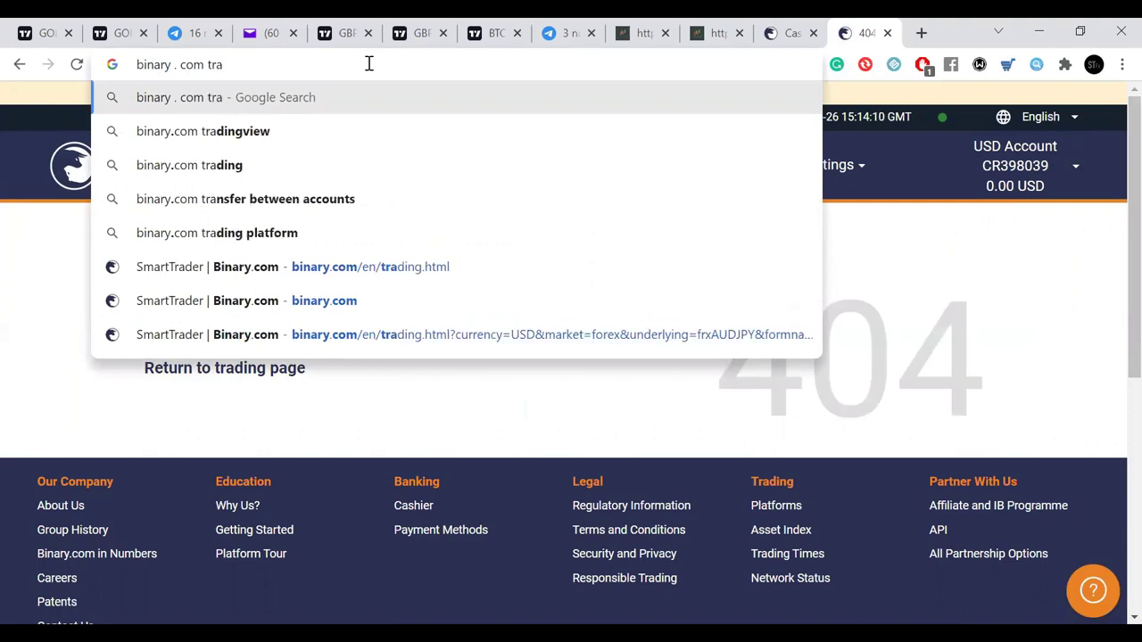
pyautogui.press('Down')
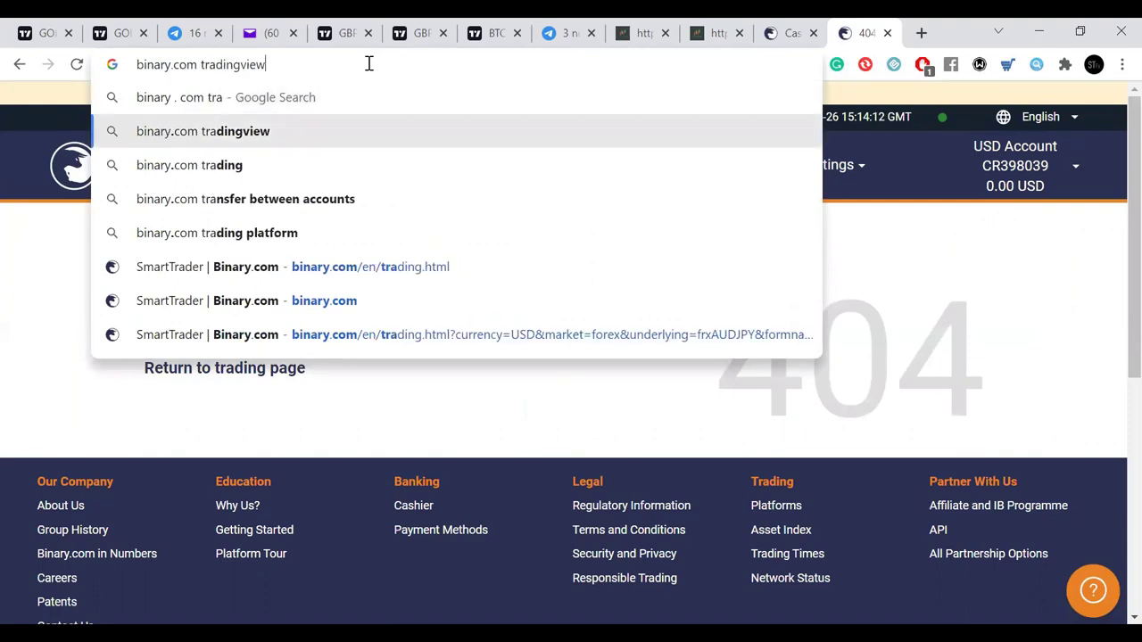
pyautogui.press('Left')
pyautogui.press('Left')
pyautogui.press('Left')
pyautogui.press('Left')
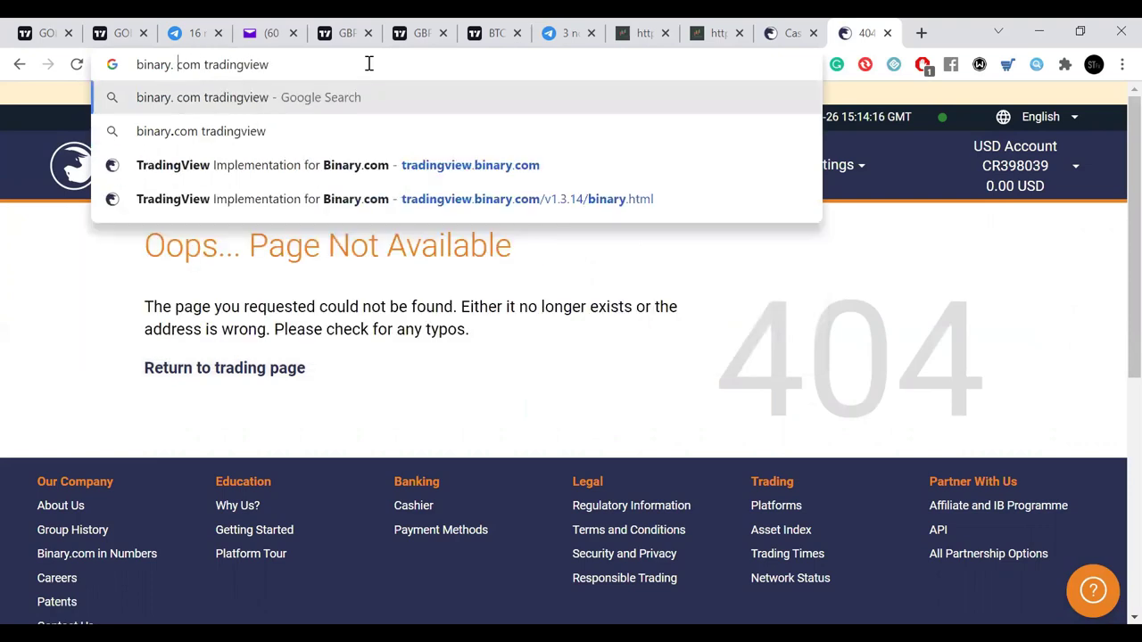
pyautogui.press('Left')
pyautogui.press('Return')
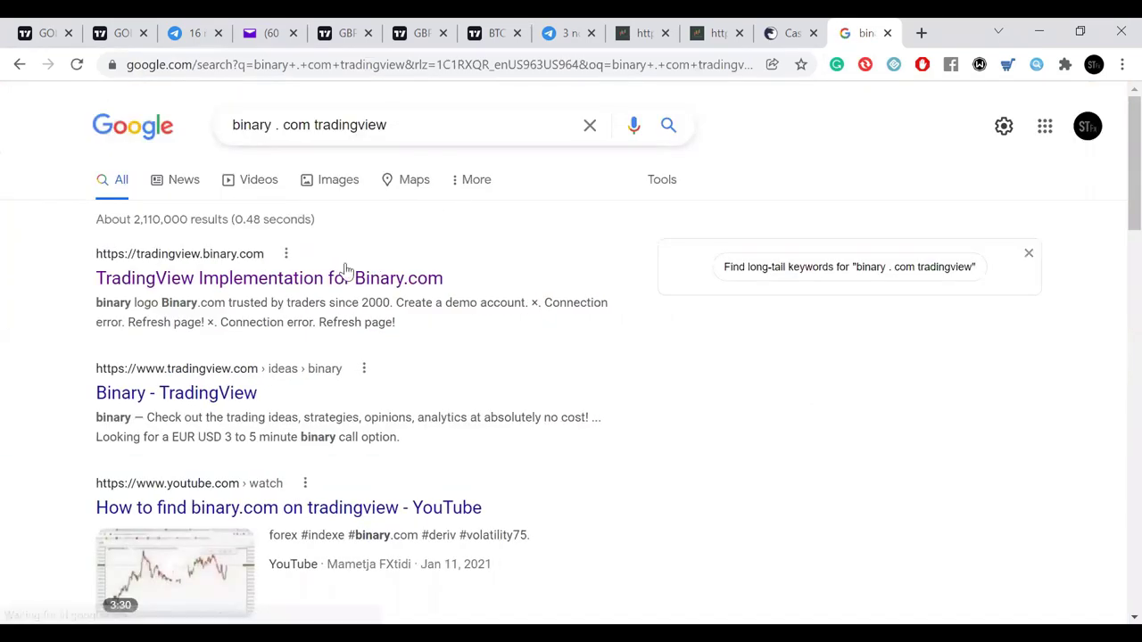
pyautogui.click(299, 284)
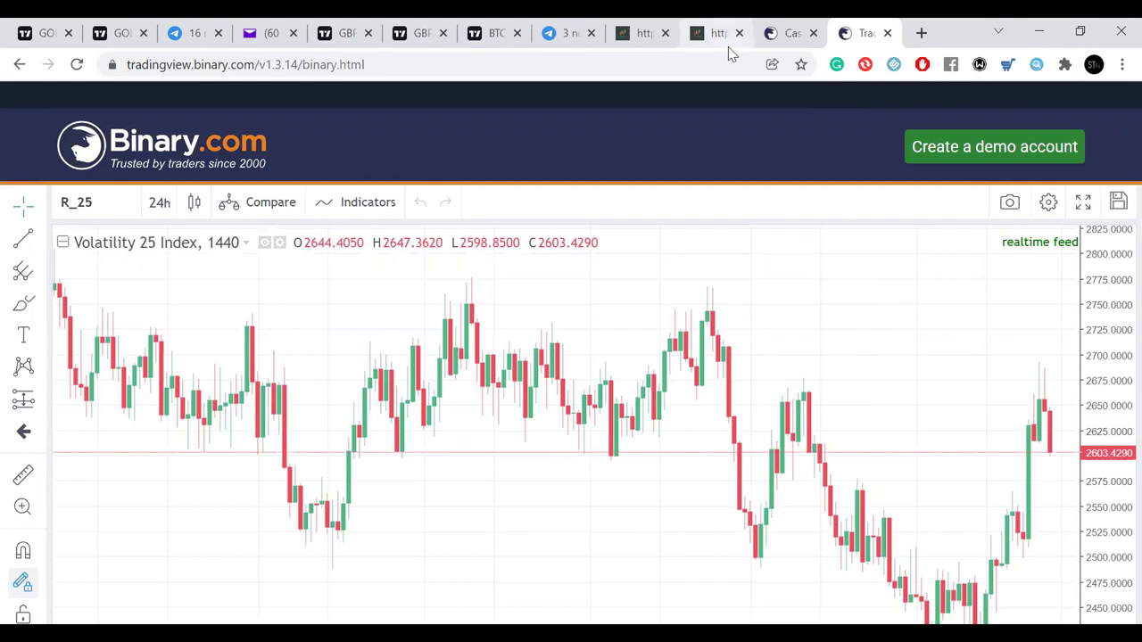
# - Return to the search results, check the Binary - TradingView ideas page, and go back to the results
pyautogui.click(21, 67)
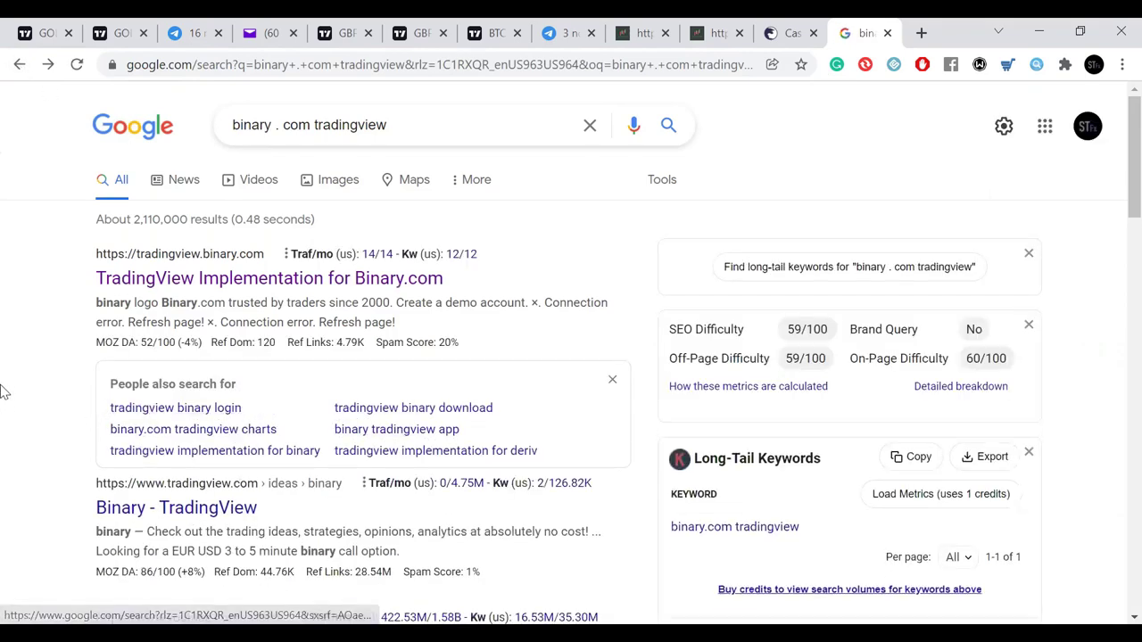
pyautogui.scroll(-2, 8, 407)
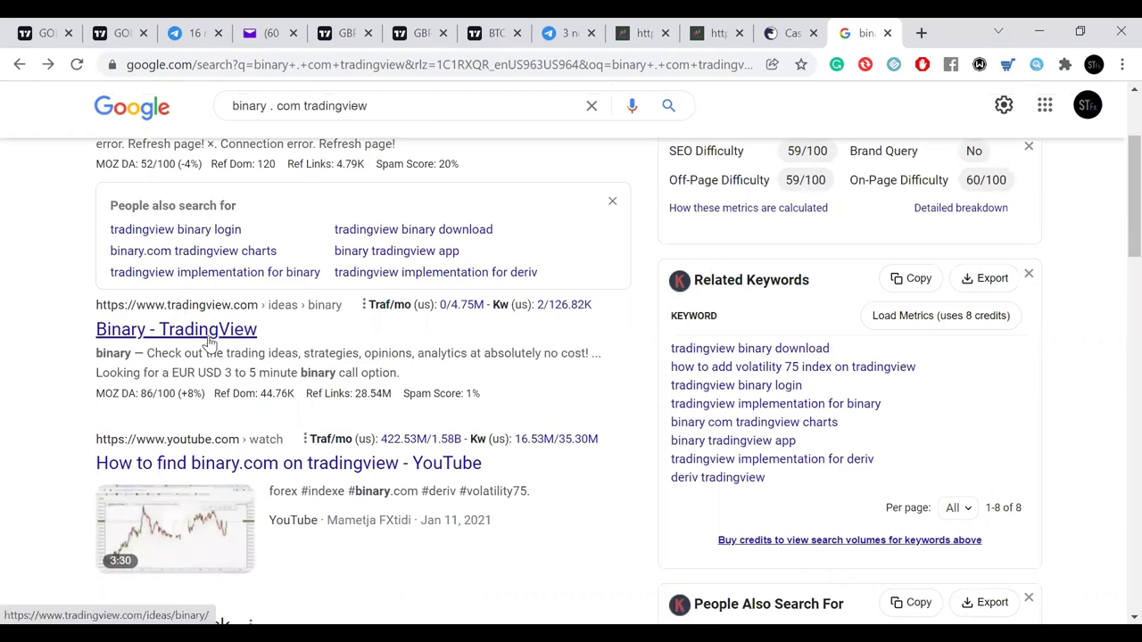
pyautogui.click(209, 339)
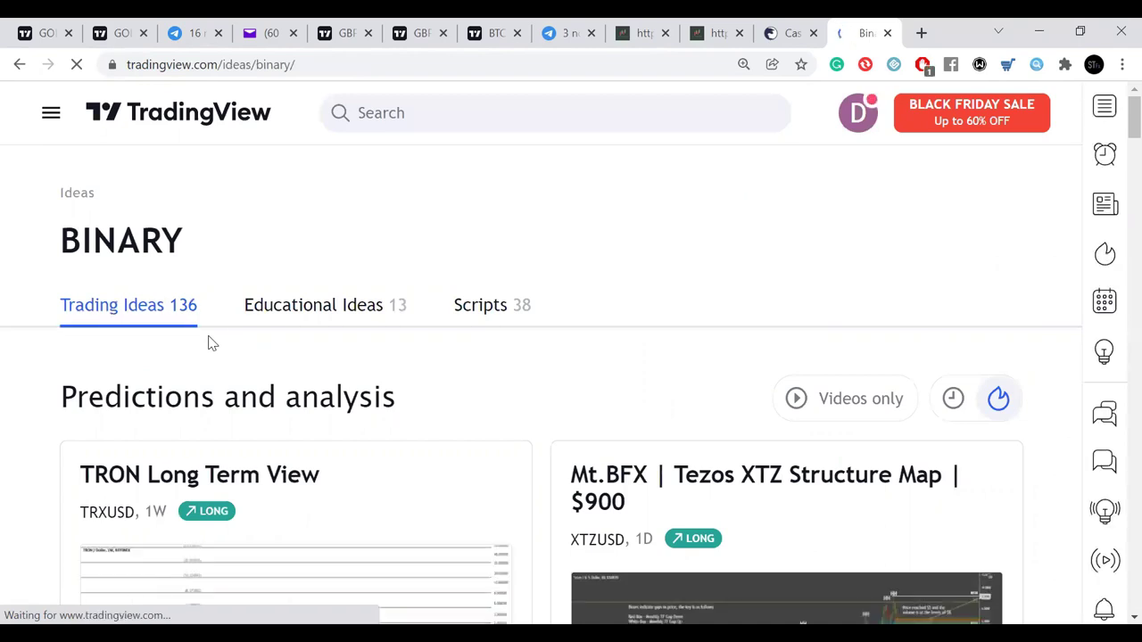
pyautogui.click(18, 66)
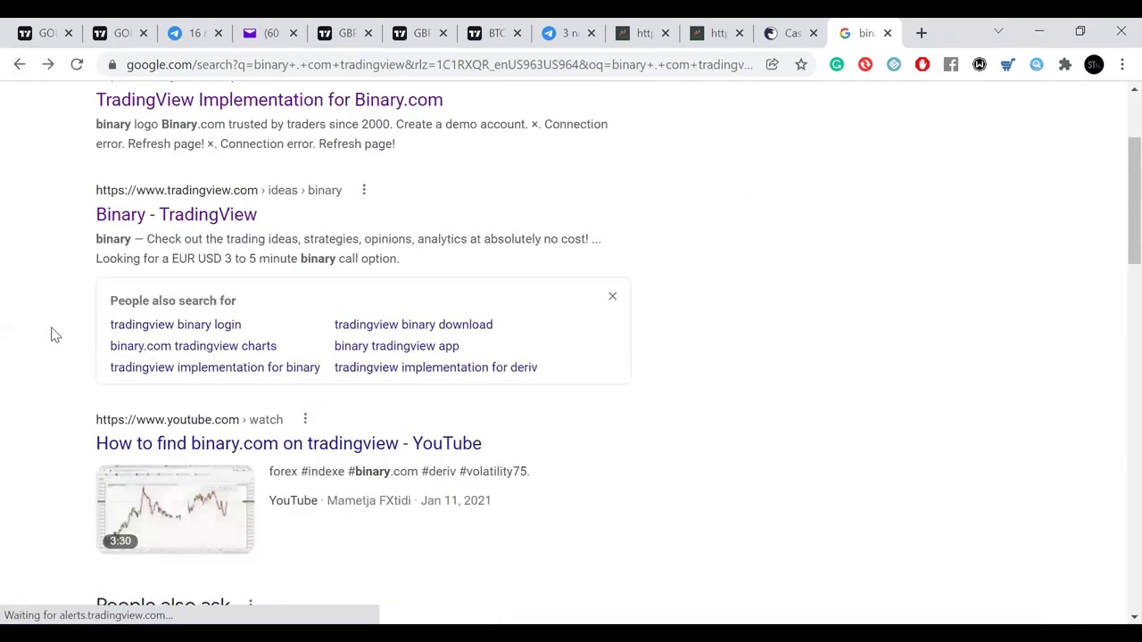
# - Find the TradingView Implementation for Deriv.com further down the search results and open it
pyautogui.scroll(-3, 36, 348)
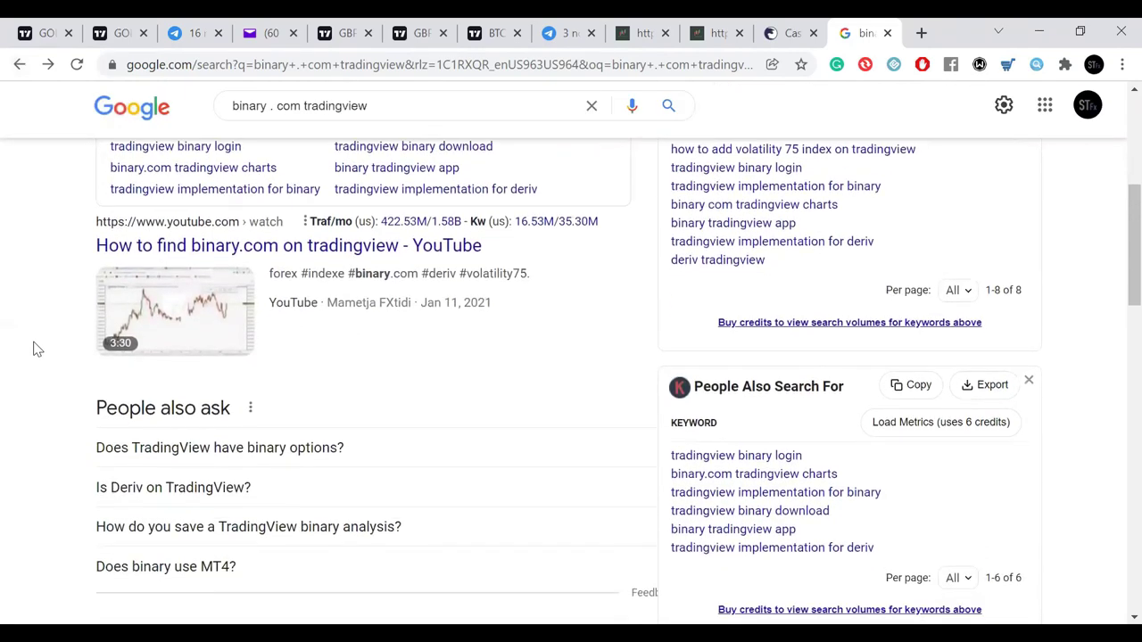
pyautogui.scroll(-5, 35, 348)
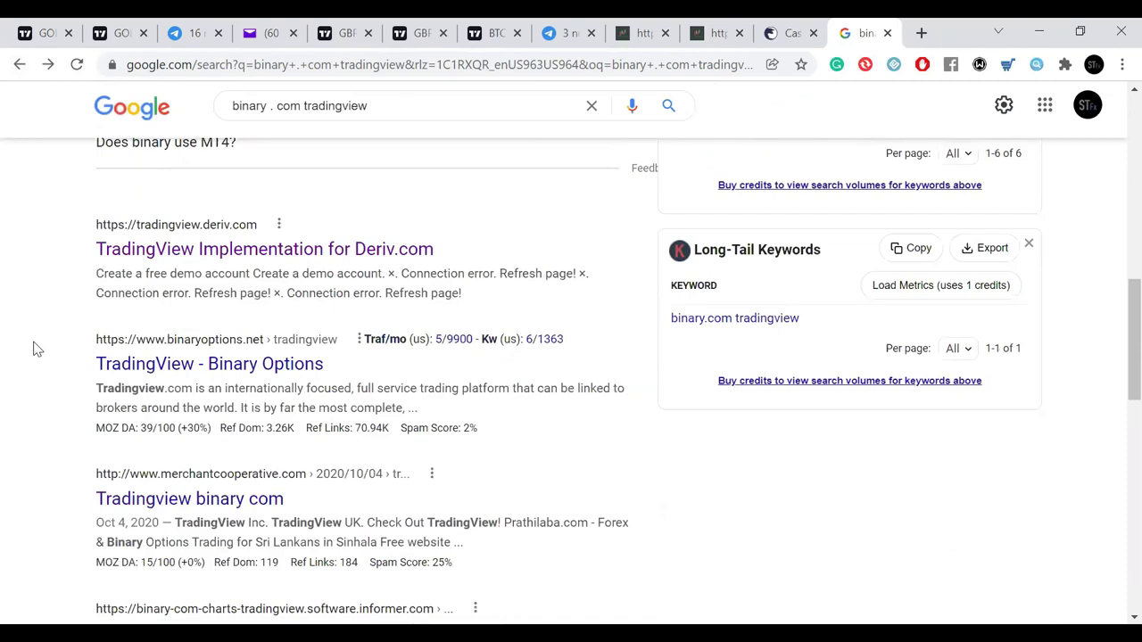
pyautogui.click(208, 253)
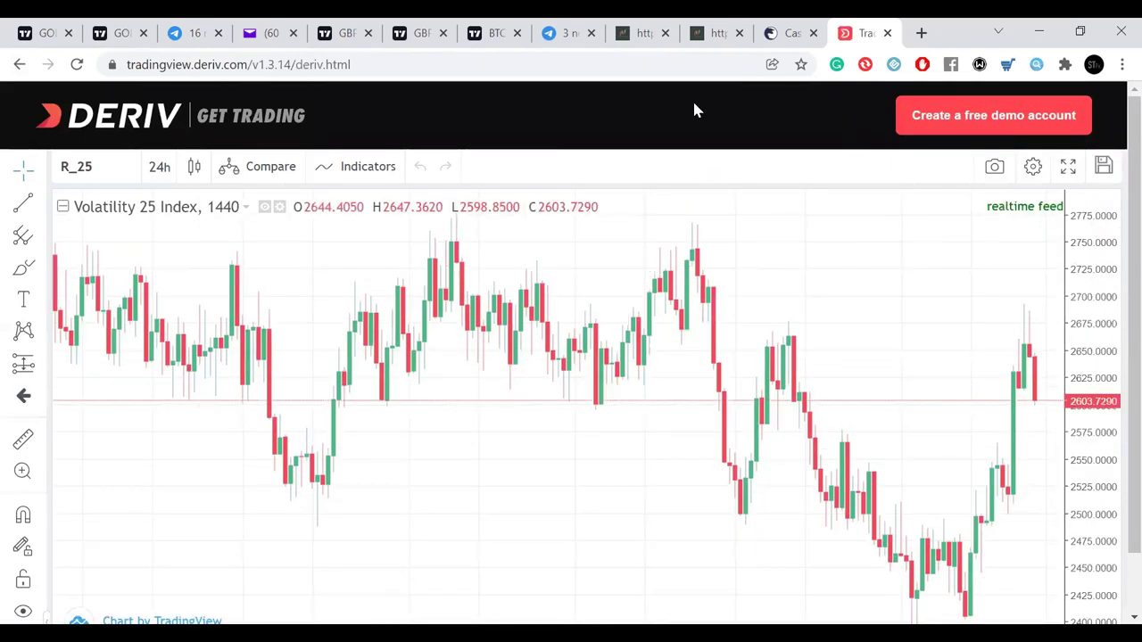
# - Glance at the Binary.com Cashier page, then view Deriv's full Volatility 25 Index chart down to its time axis
pyautogui.hotkey('ctrl', 'shift', 'Tab')
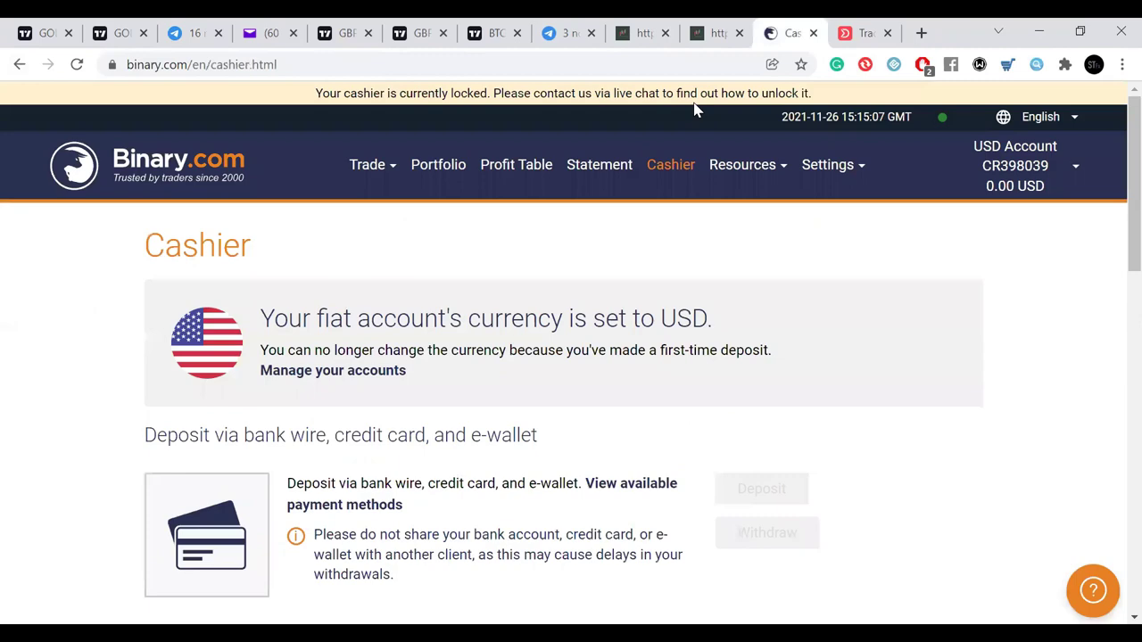
pyautogui.hotkey('ctrl', 'Tab')
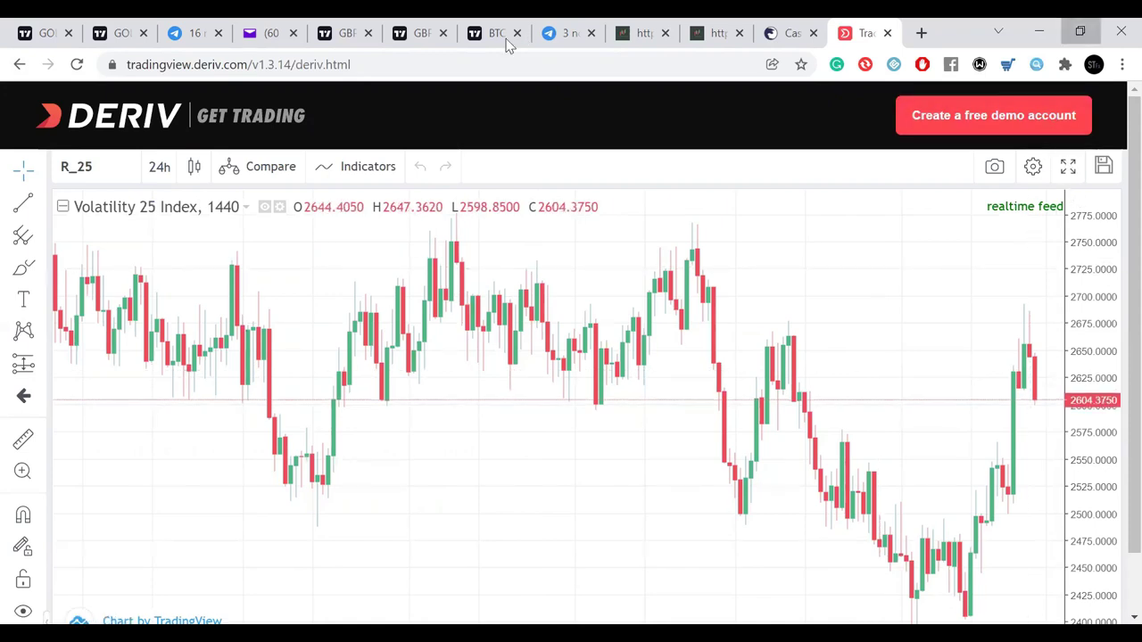
pyautogui.press('super+Left')
pyautogui.press('super+Up')
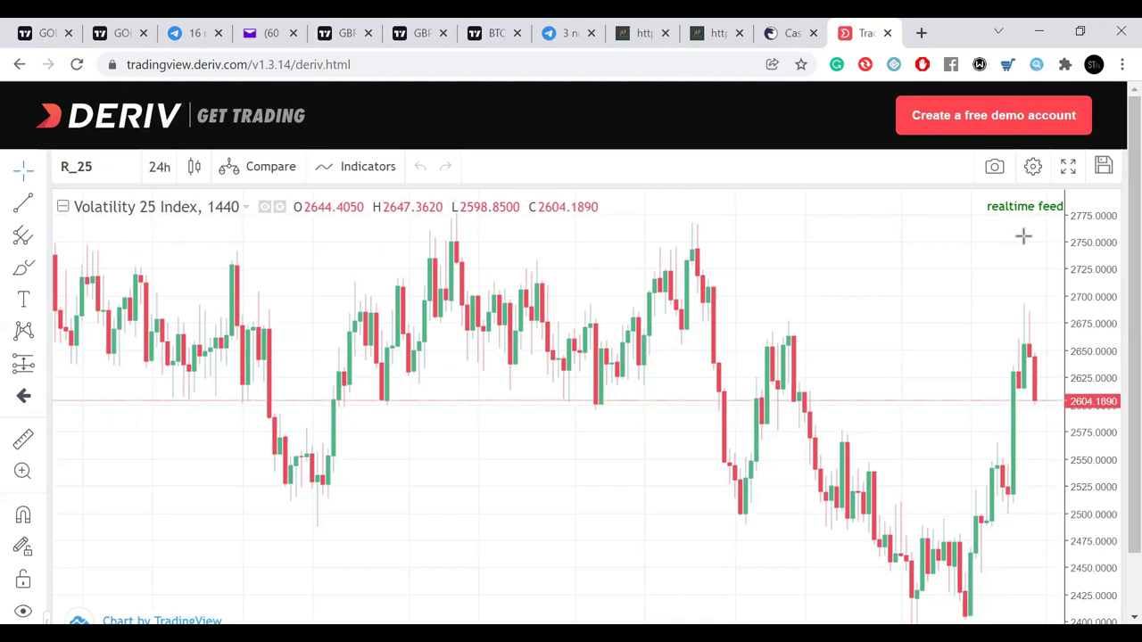
pyautogui.scroll(-1, 1118, 436)
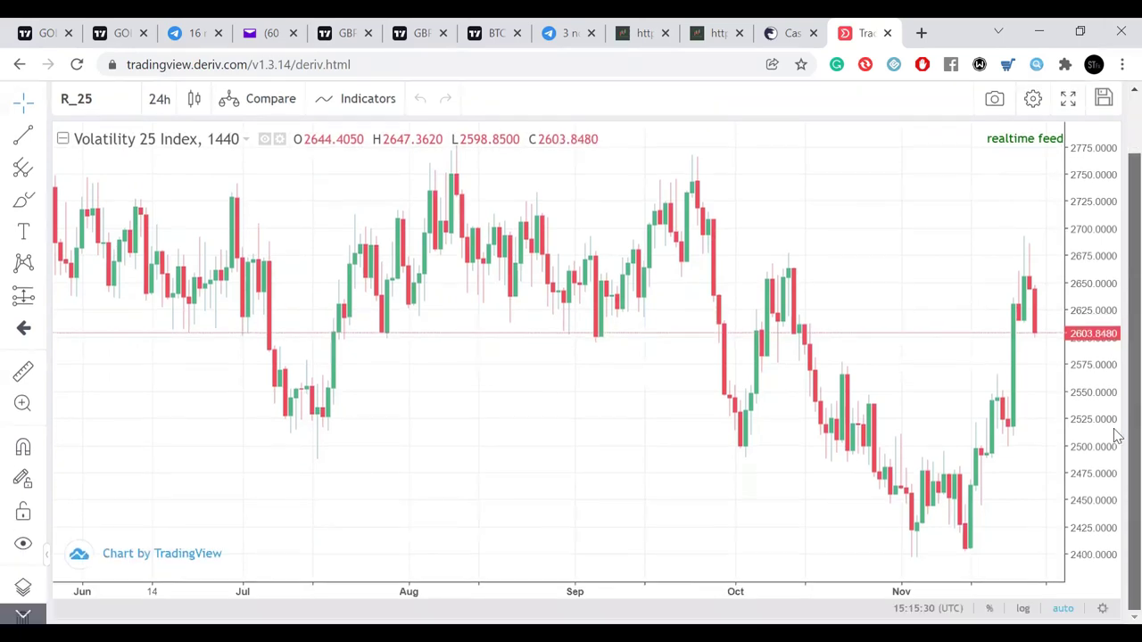
pyautogui.moveTo(508, 577)
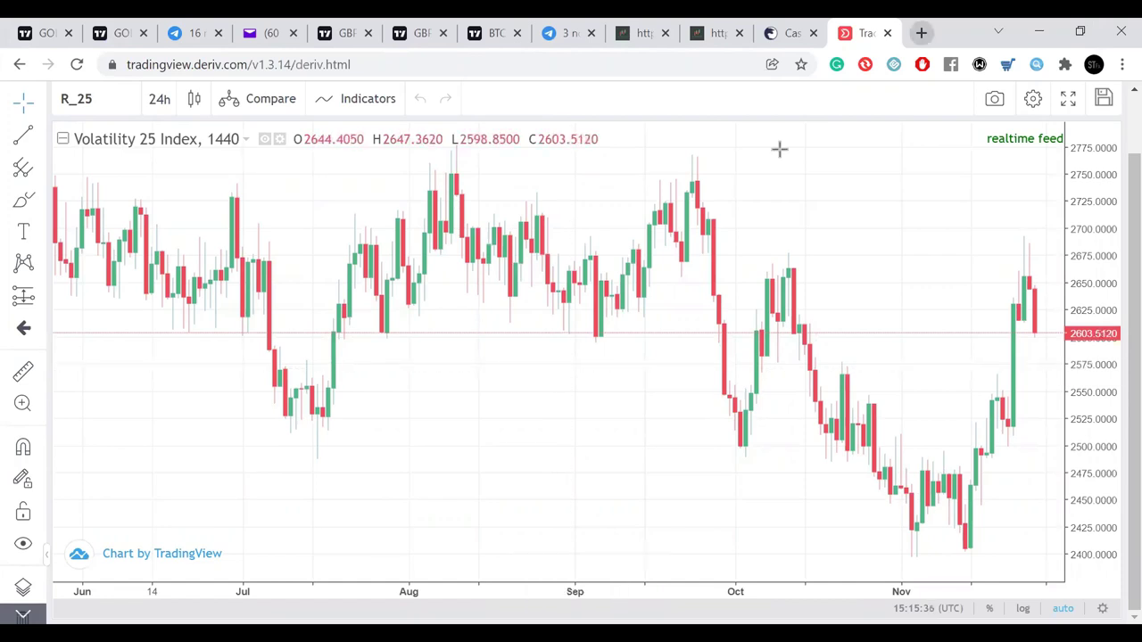
# - Open Binary.com's TradingView chart from the Cashier page's resources, view it in full, and compare it with the Deriv chart
pyautogui.click(785, 33)
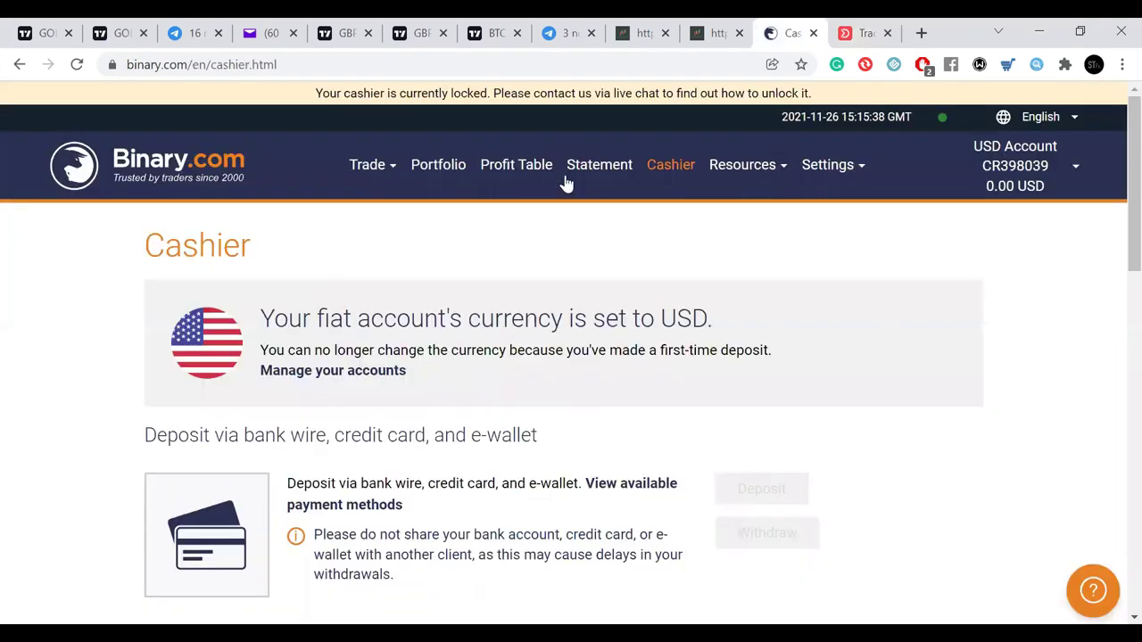
pyautogui.moveTo(730, 169)
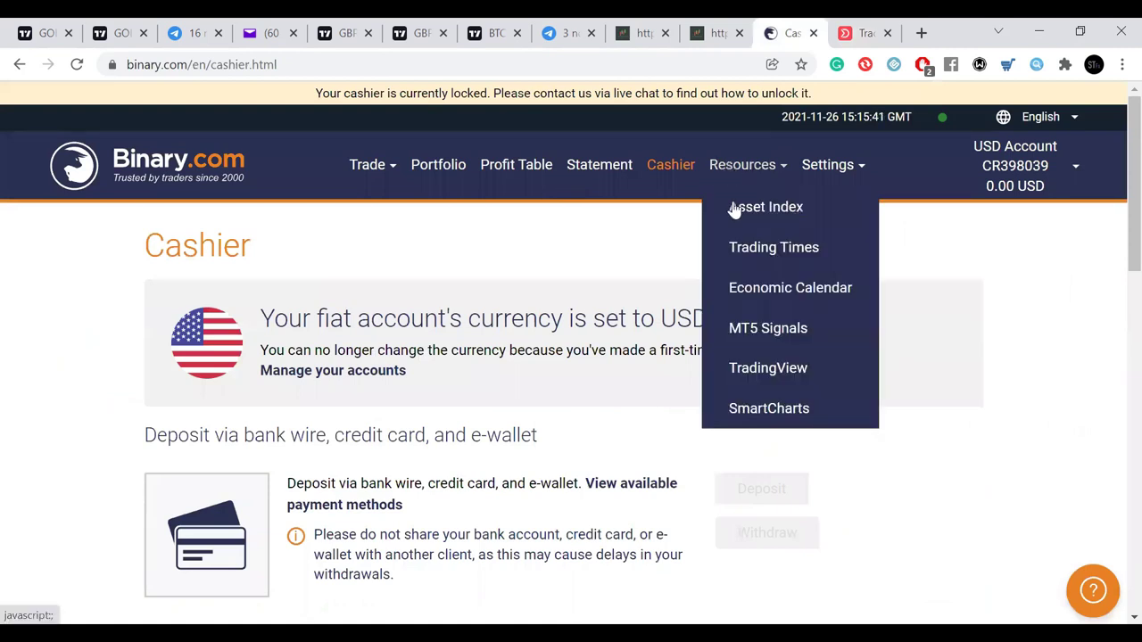
pyautogui.click(767, 368)
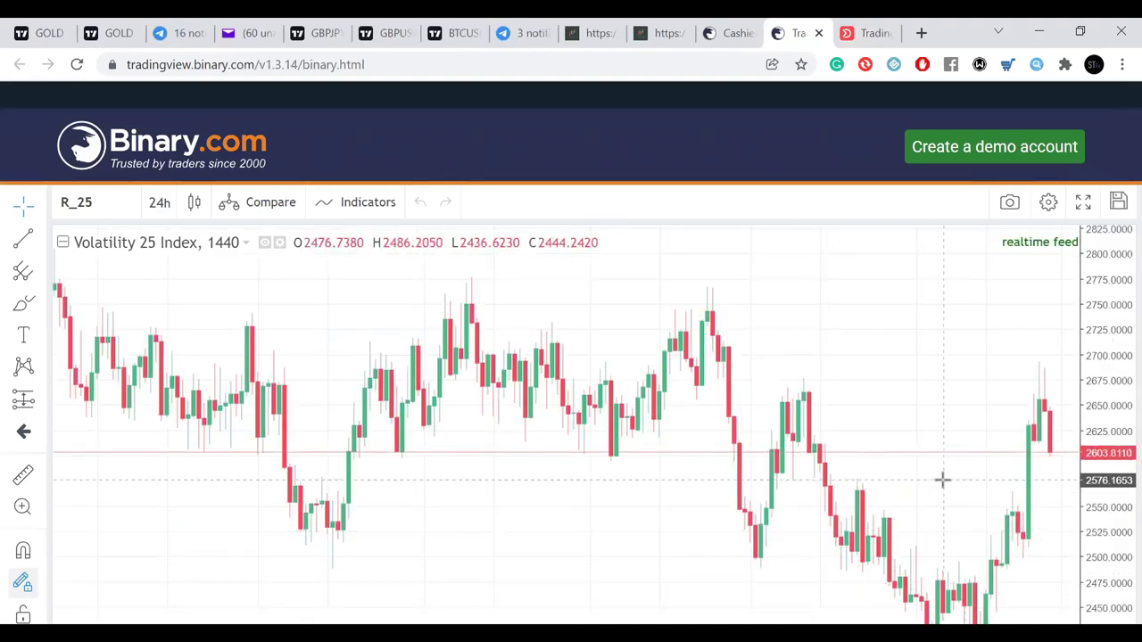
pyautogui.scroll(-1, 950, 496)
pyautogui.scroll(-1, 943, 481)
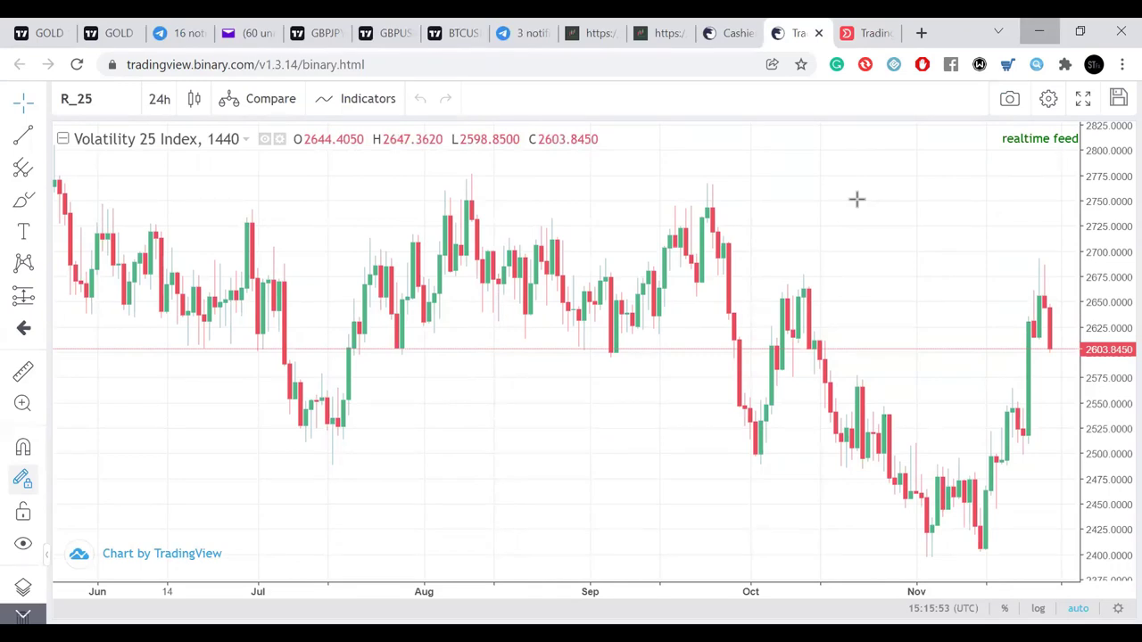
pyautogui.hotkey('ctrl', 'Tab')
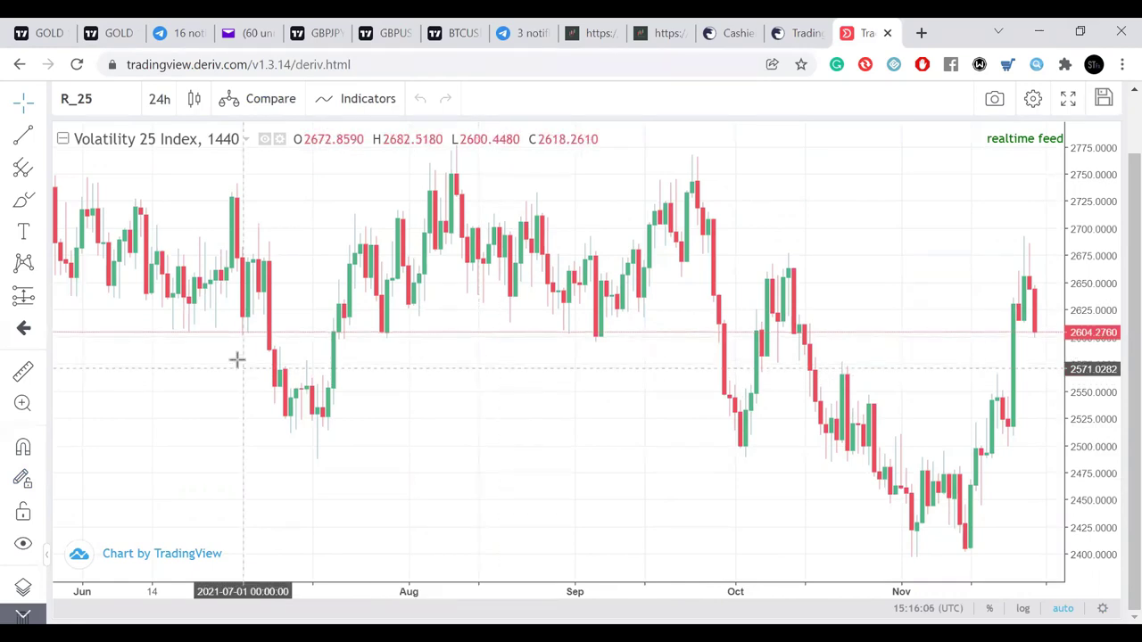
# - Search the synthetic indices for V and load the Volatility 75 Index on the chart
pyautogui.click(86, 99)
pyautogui.write('V')
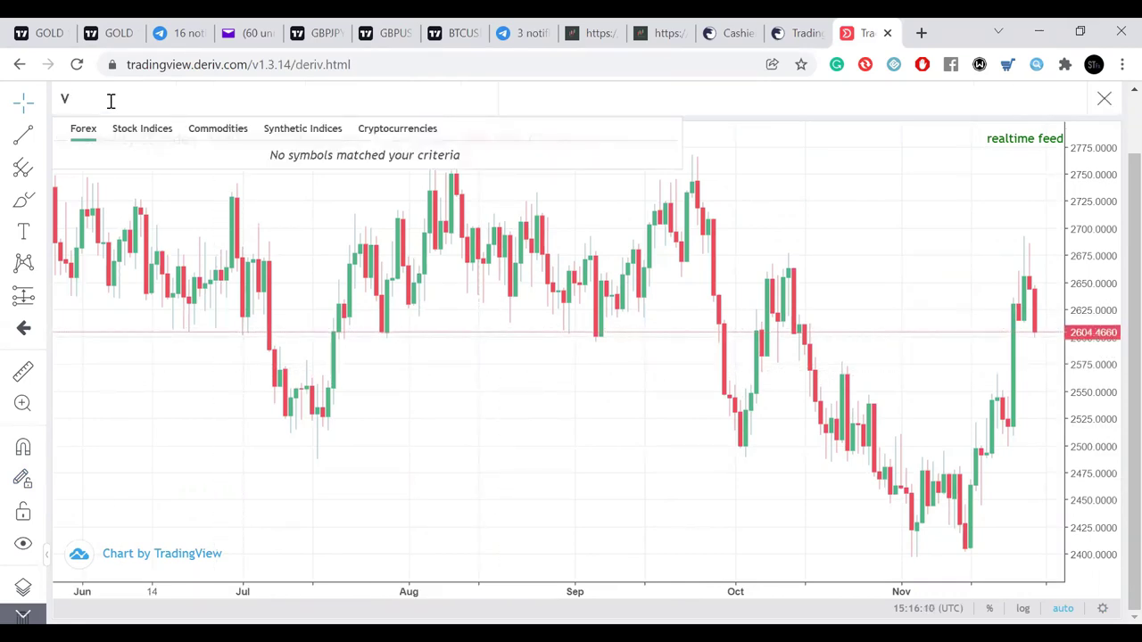
pyautogui.click(157, 130)
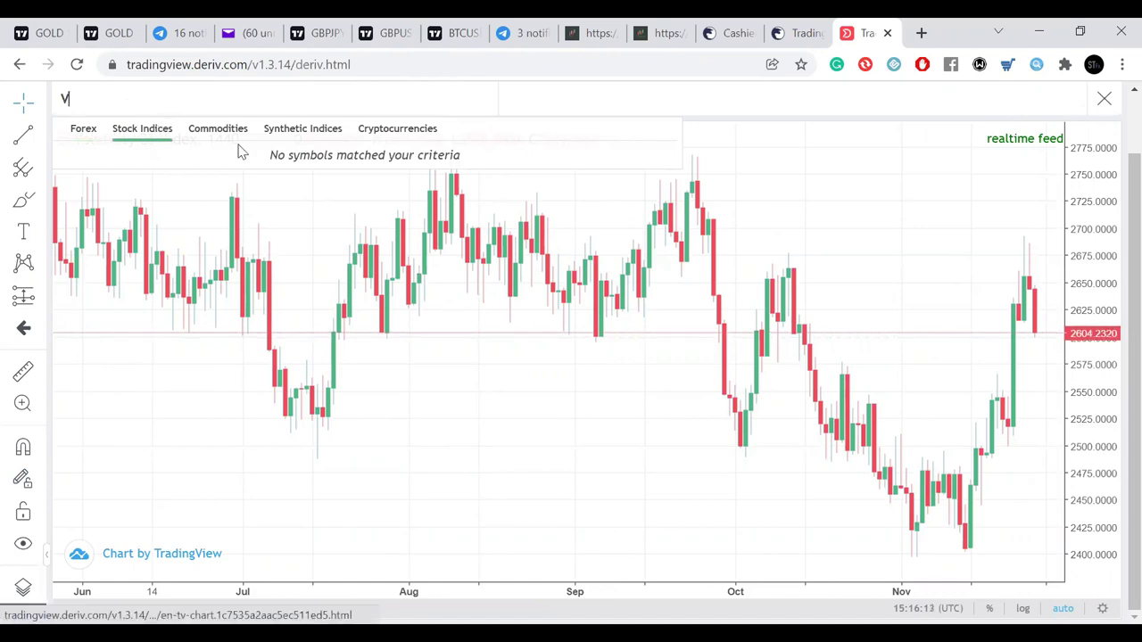
pyautogui.click(273, 134)
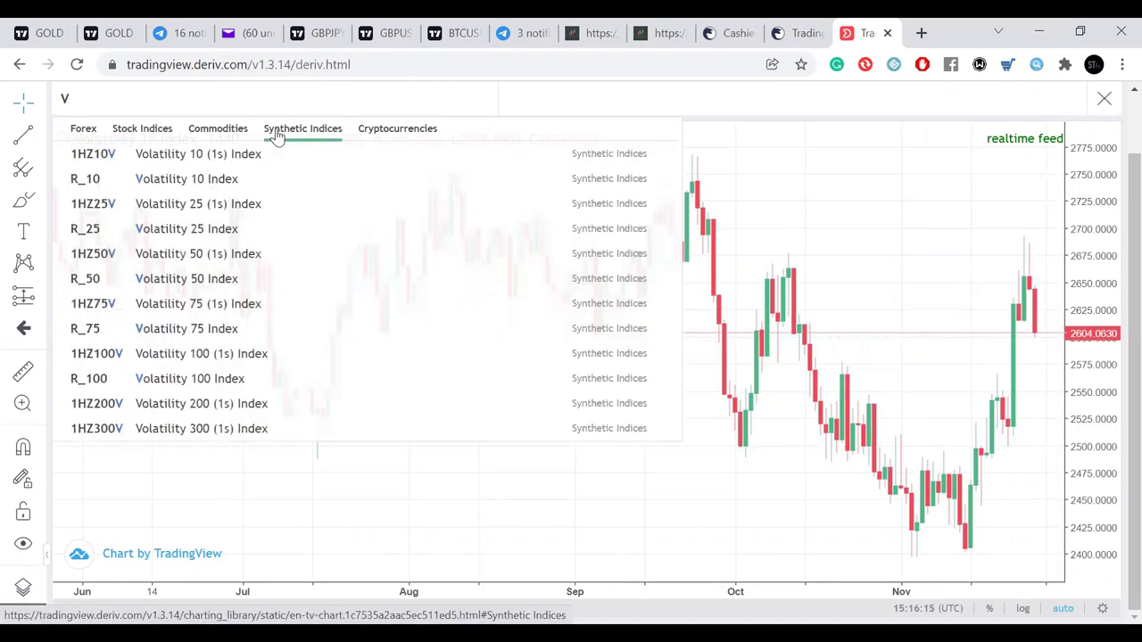
pyautogui.click(201, 328)
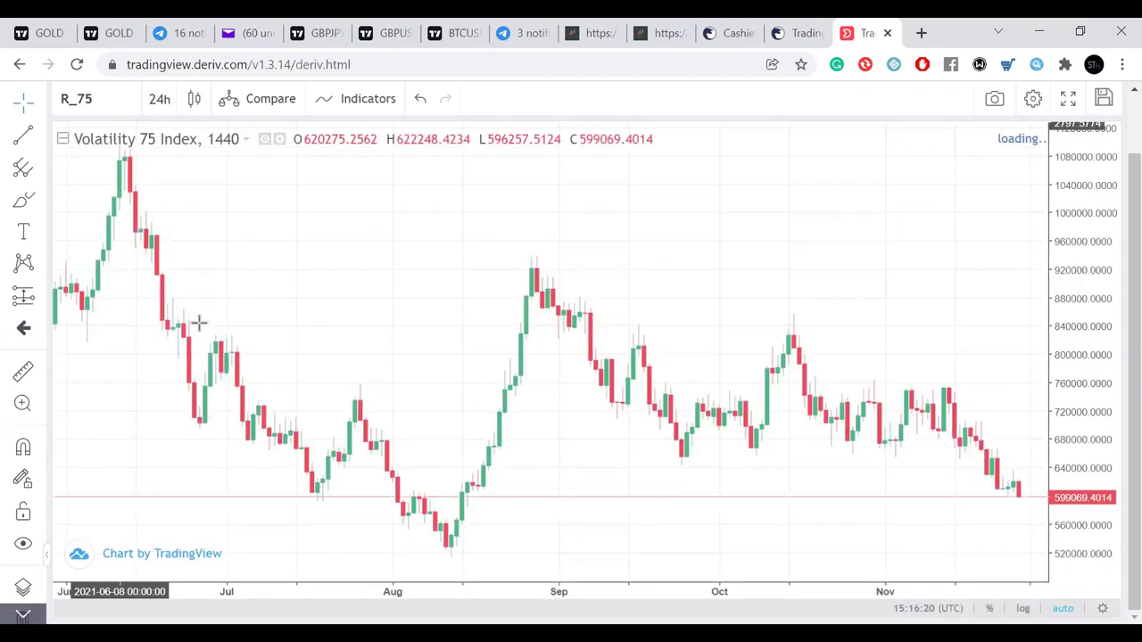
# - Switch the Volatility 75 Index chart to the 4-hour timeframe and look over its most recent candles
pyautogui.click(161, 100)
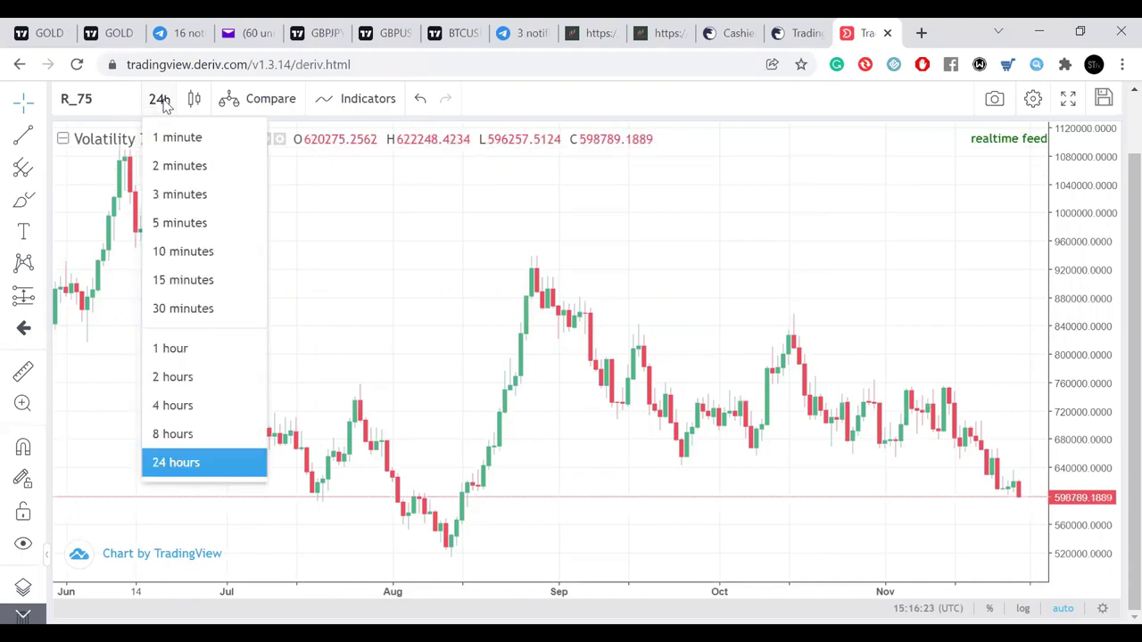
pyautogui.click(179, 406)
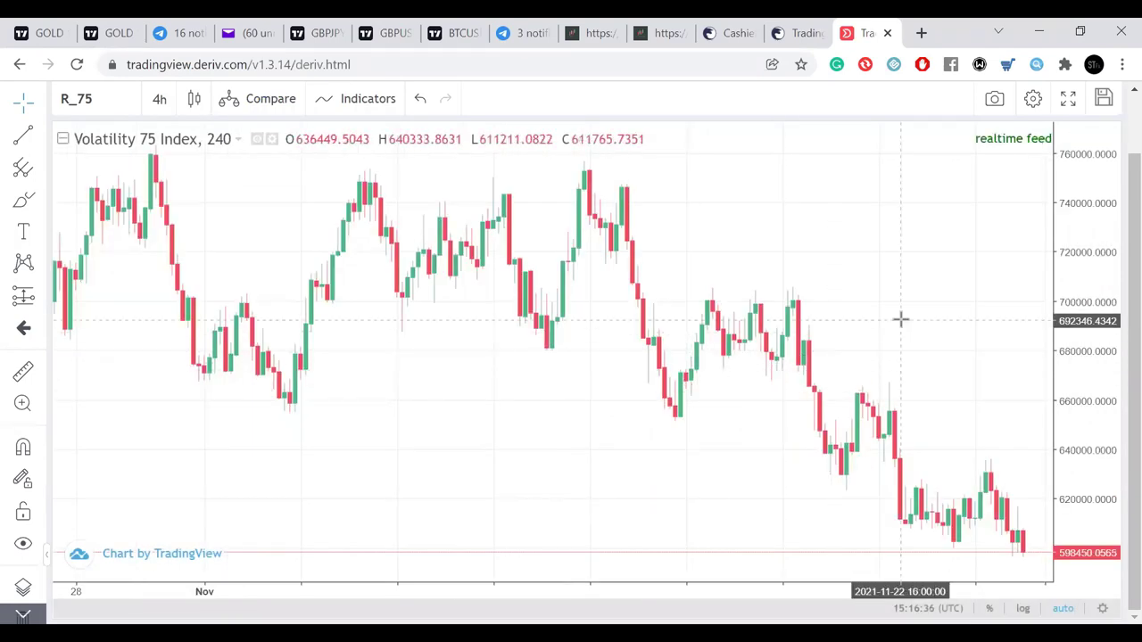
pyautogui.moveTo(902, 318); pyautogui.dragTo(758, 322)
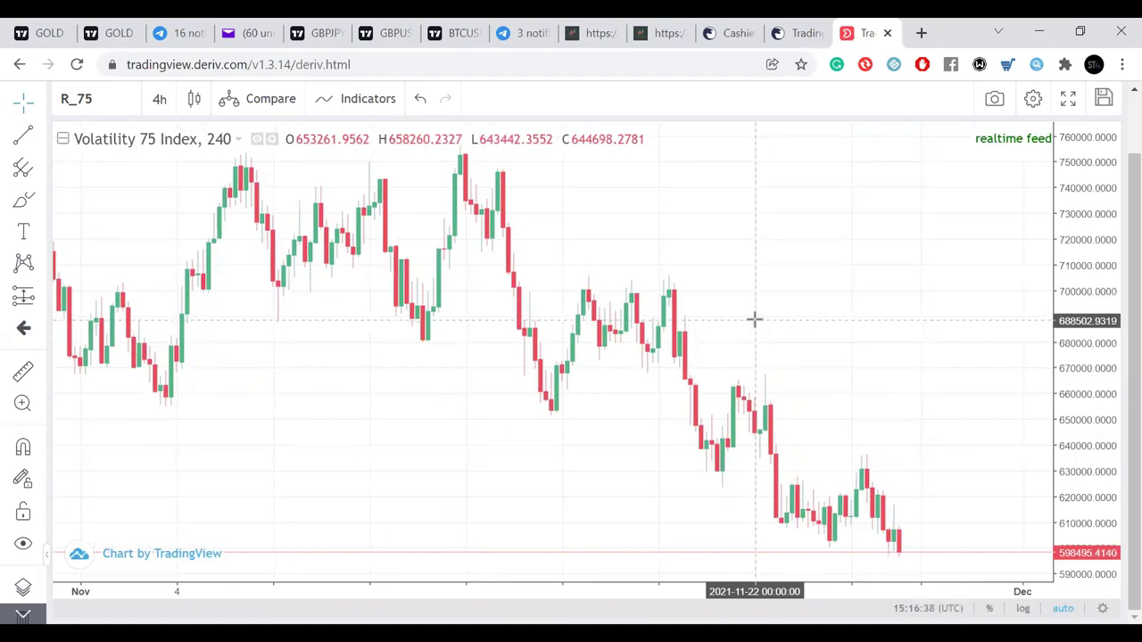
# - Return the chart to the 24-hour timeframe and examine the price history back to the start of 2020
pyautogui.click(158, 101)
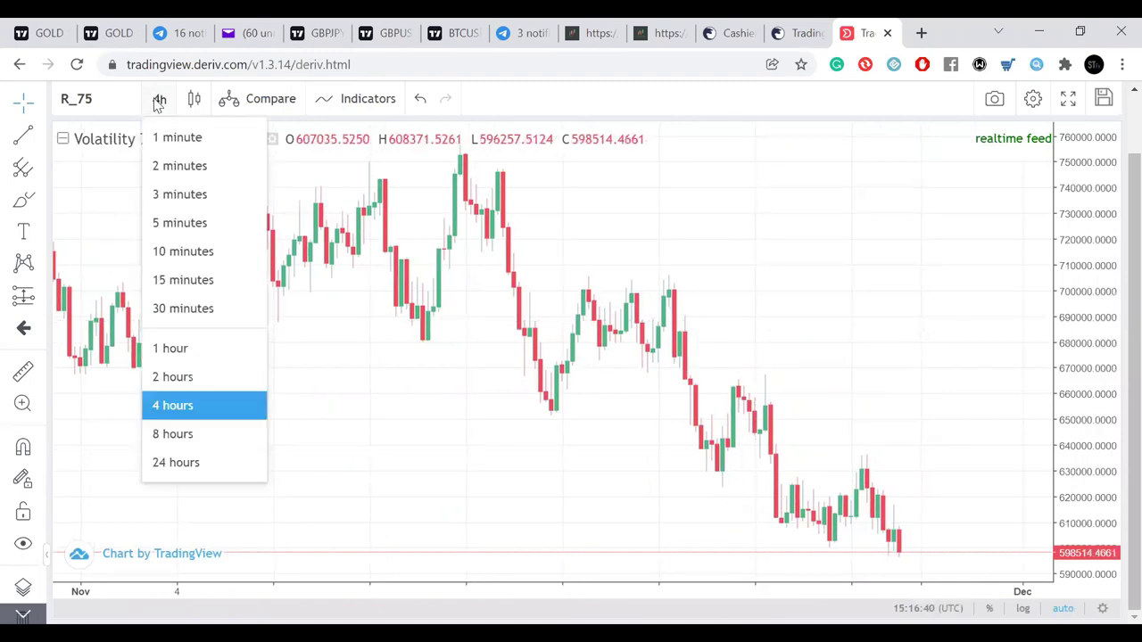
pyautogui.click(183, 465)
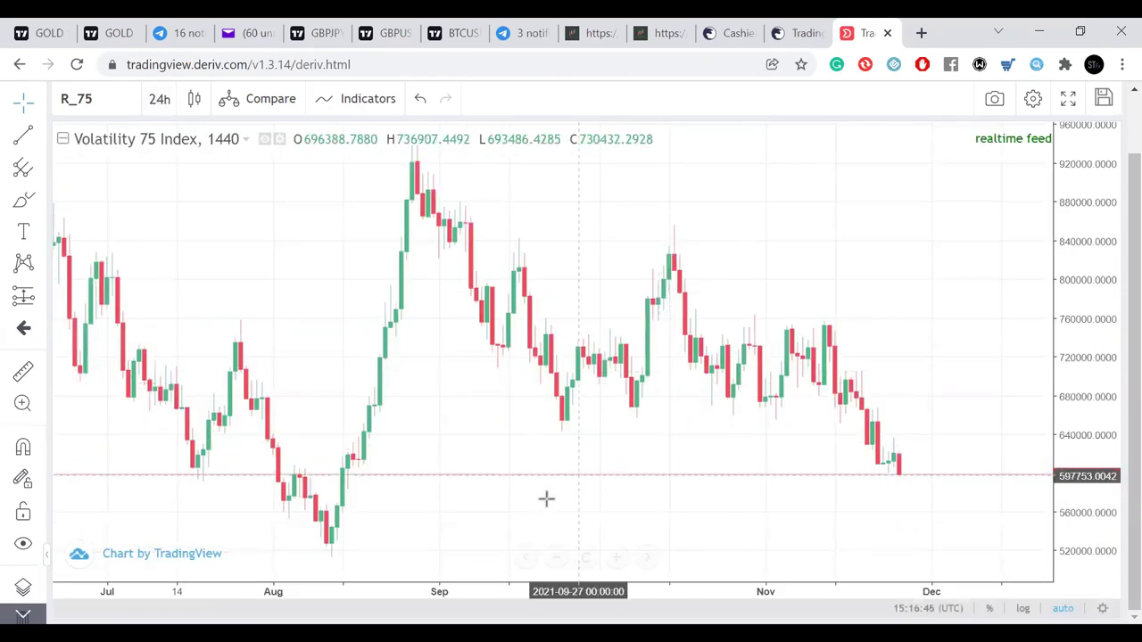
pyautogui.click(556, 558)
pyautogui.click(556, 558)
pyautogui.click(555, 558)
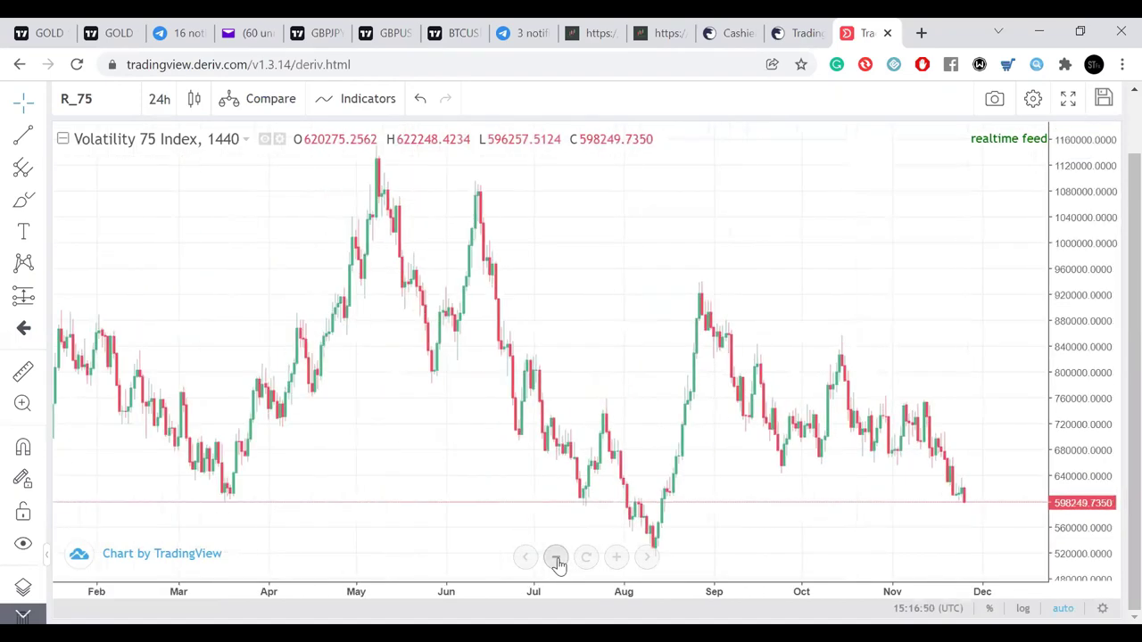
pyautogui.click(556, 559)
pyautogui.click(556, 558)
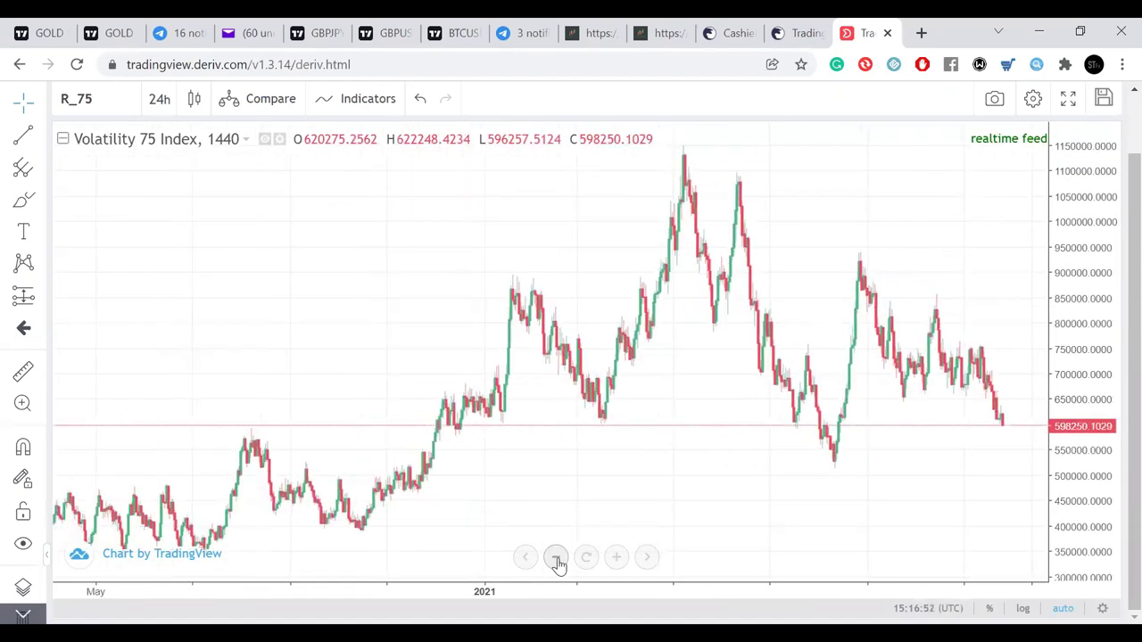
pyautogui.click(556, 559)
pyautogui.click(556, 559)
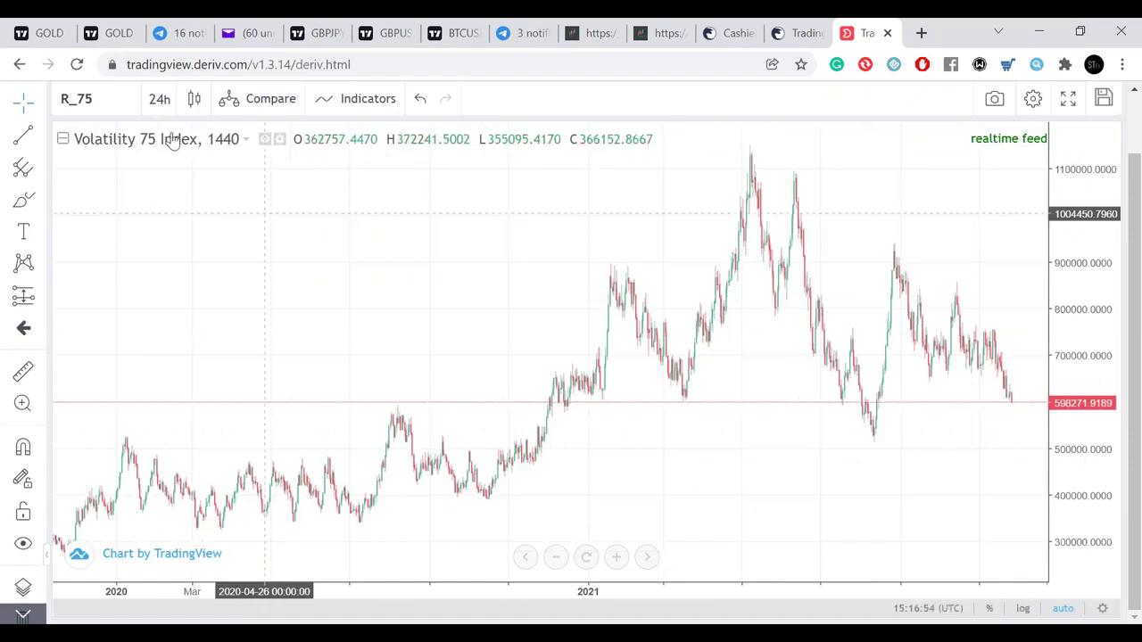
# - Check the available timeframes for a weekly interval and try to switch the chart to 1W
pyautogui.click(158, 100)
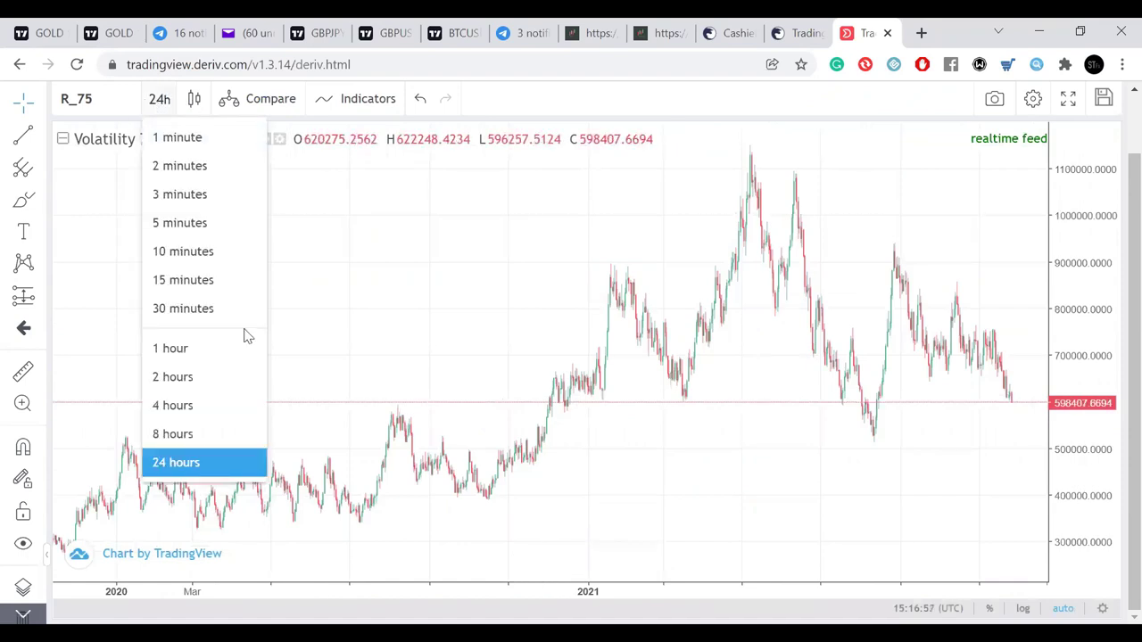
pyautogui.click(363, 276)
pyautogui.write('1W')
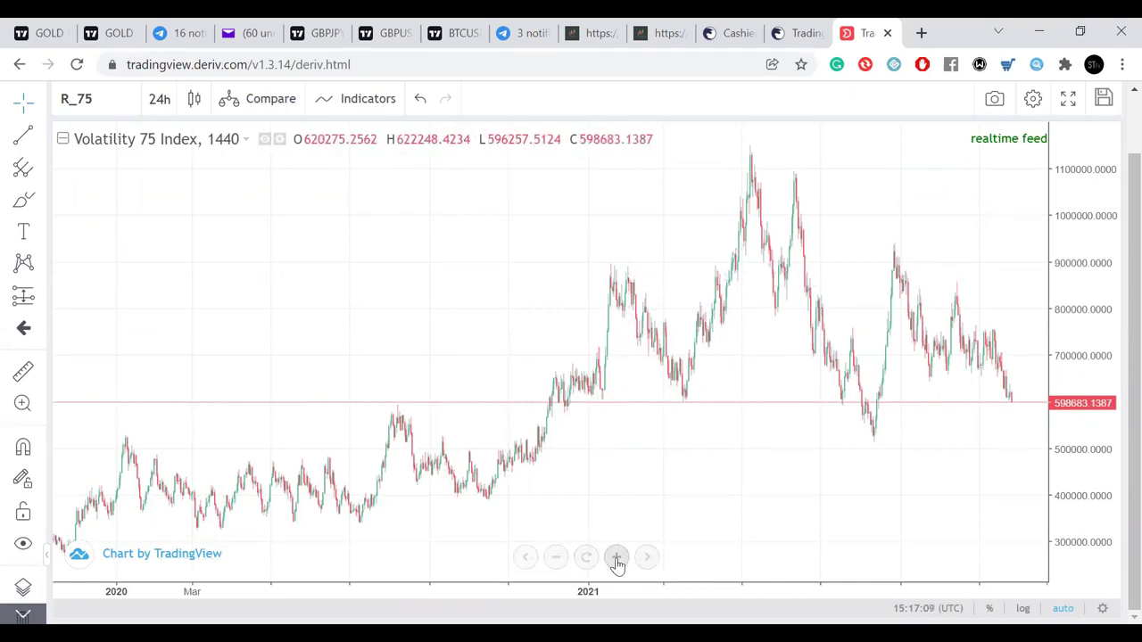
# - Examine the daily price swings from 2020 to the latest candles, compressing the price scale to fit the 2021 highs
pyautogui.click(616, 558)
pyautogui.click(616, 558)
pyautogui.click(617, 558)
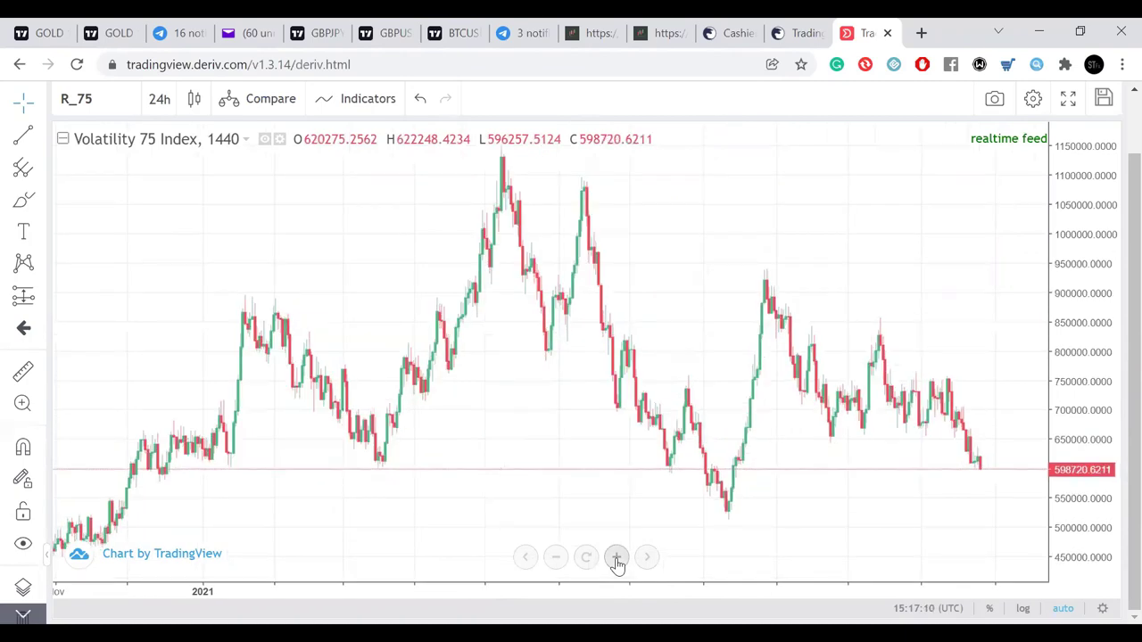
pyautogui.click(617, 558)
pyautogui.click(616, 558)
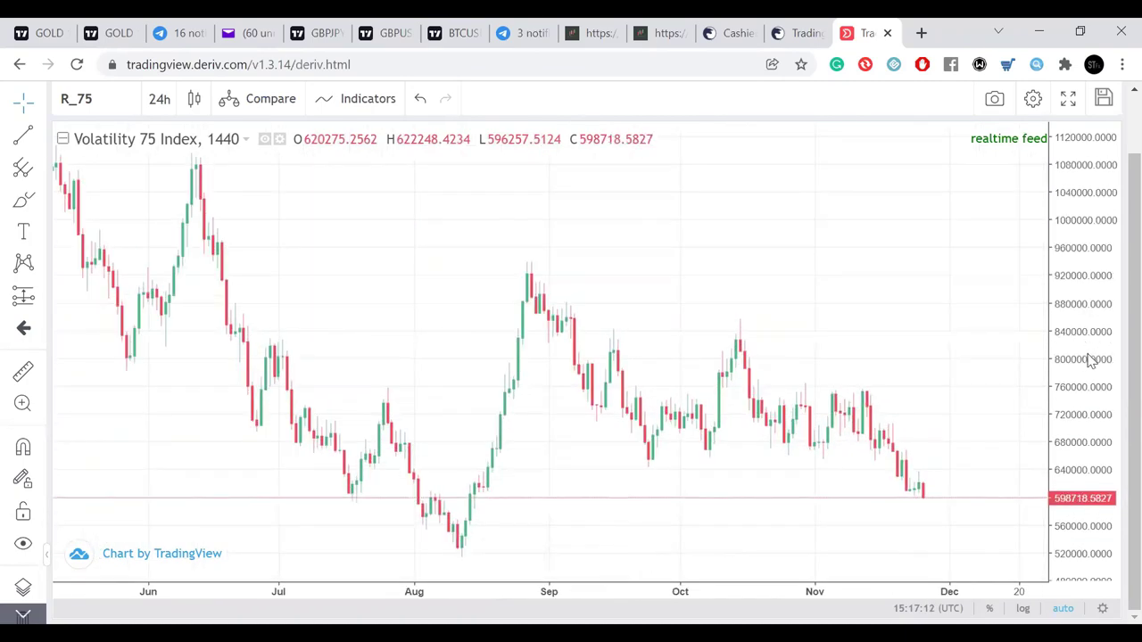
pyautogui.moveTo(866, 342); pyautogui.dragTo(842, 312)
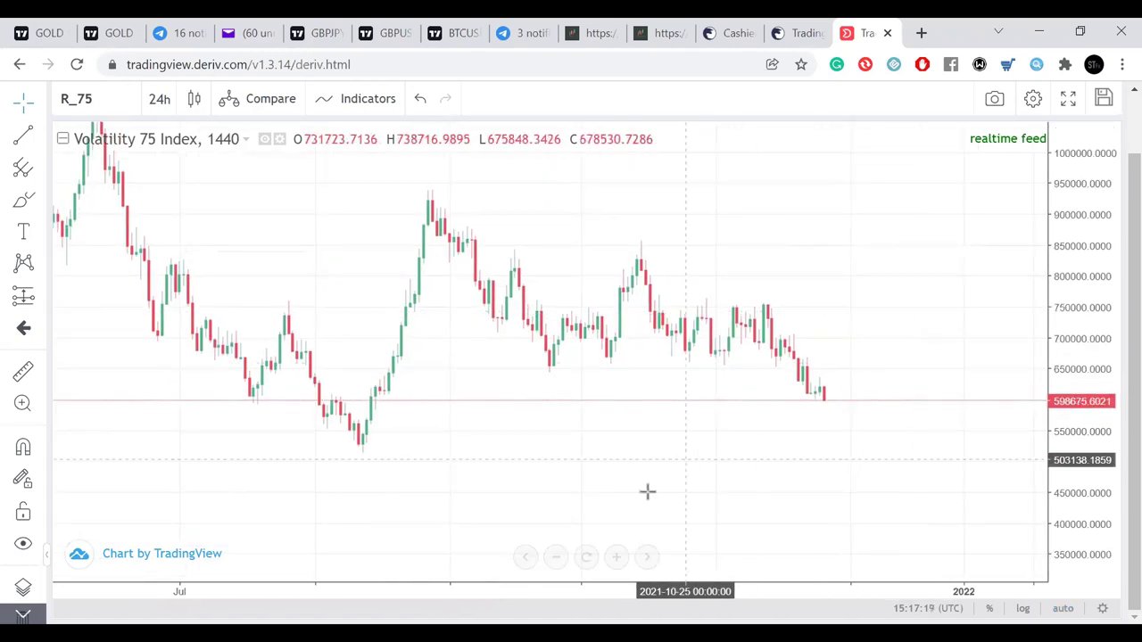
pyautogui.click(554, 559)
pyautogui.click(554, 559)
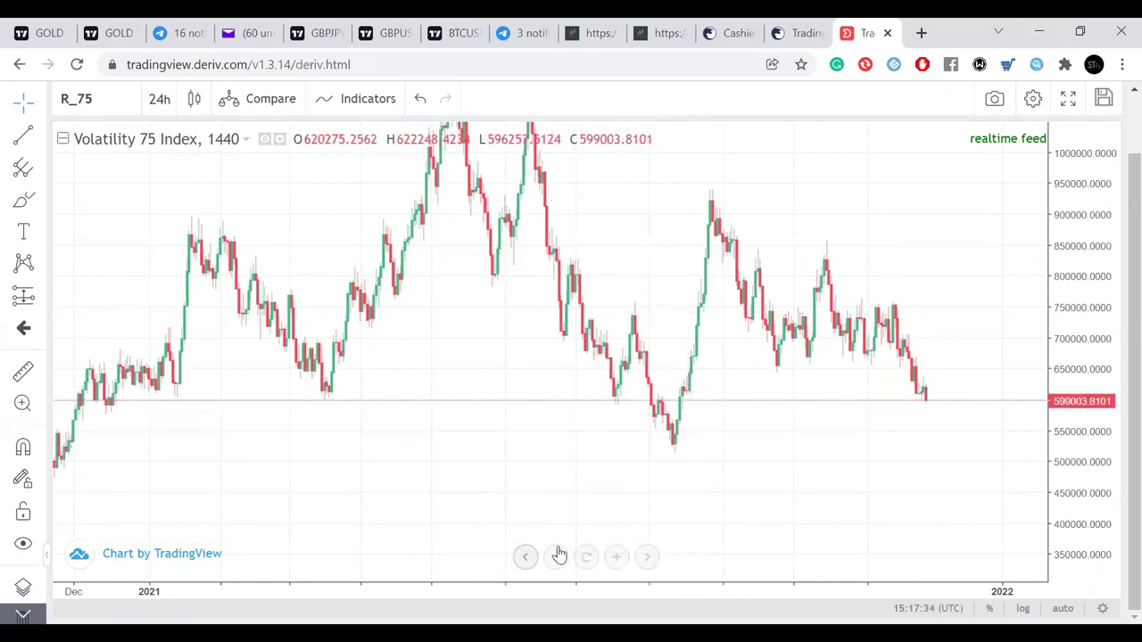
pyautogui.click(557, 559)
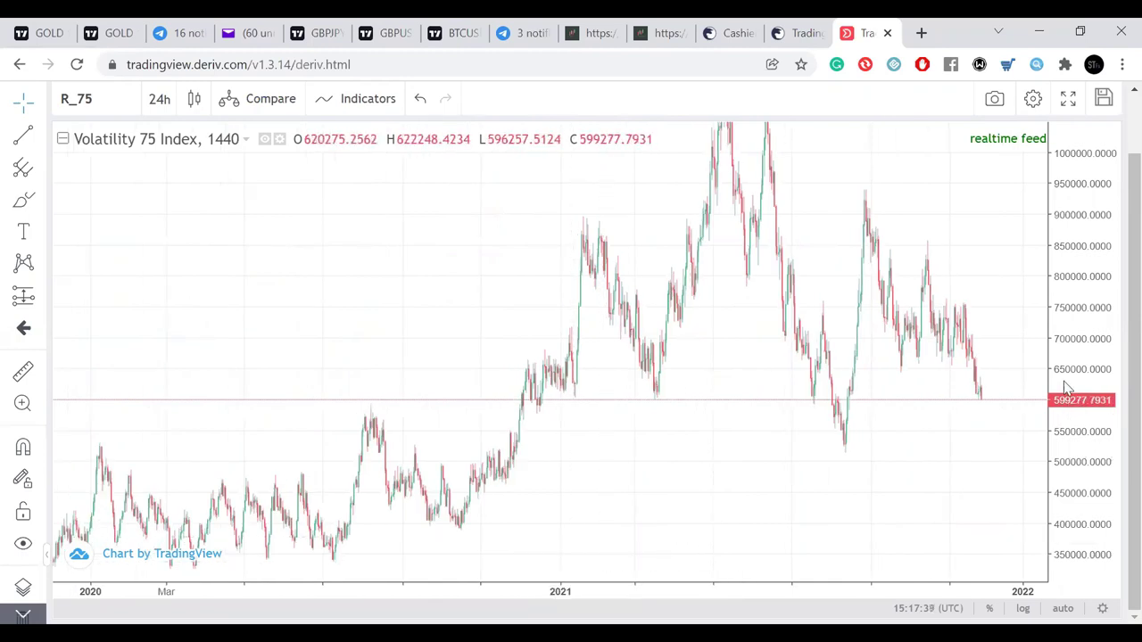
pyautogui.moveTo(1084, 430); pyautogui.dragTo(1094, 487)
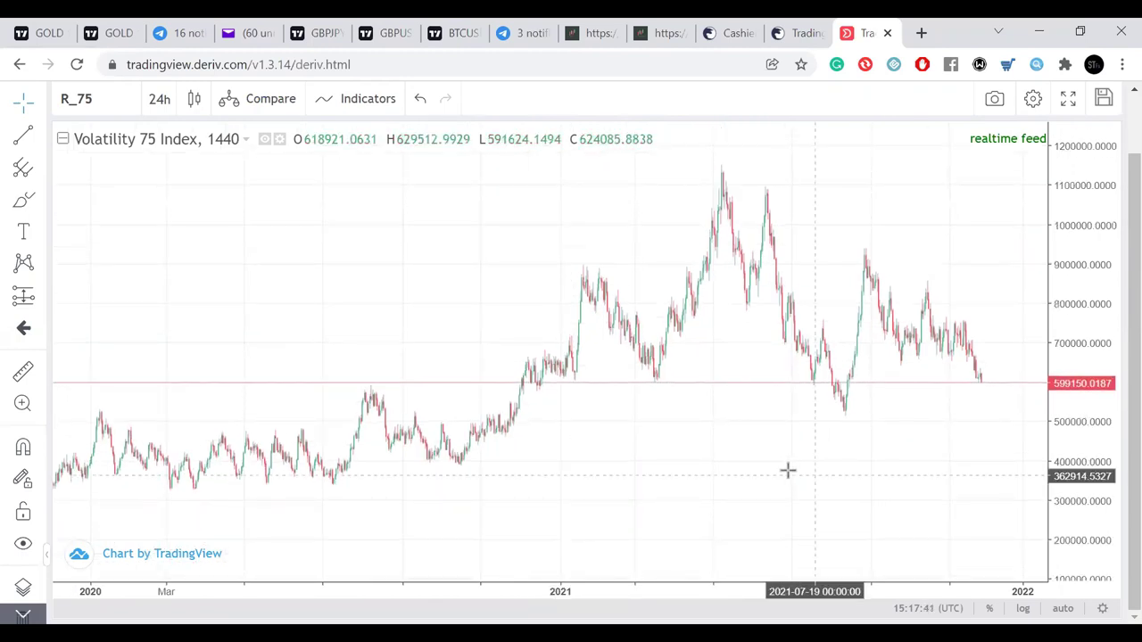
pyautogui.moveTo(737, 484); pyautogui.dragTo(648, 513)
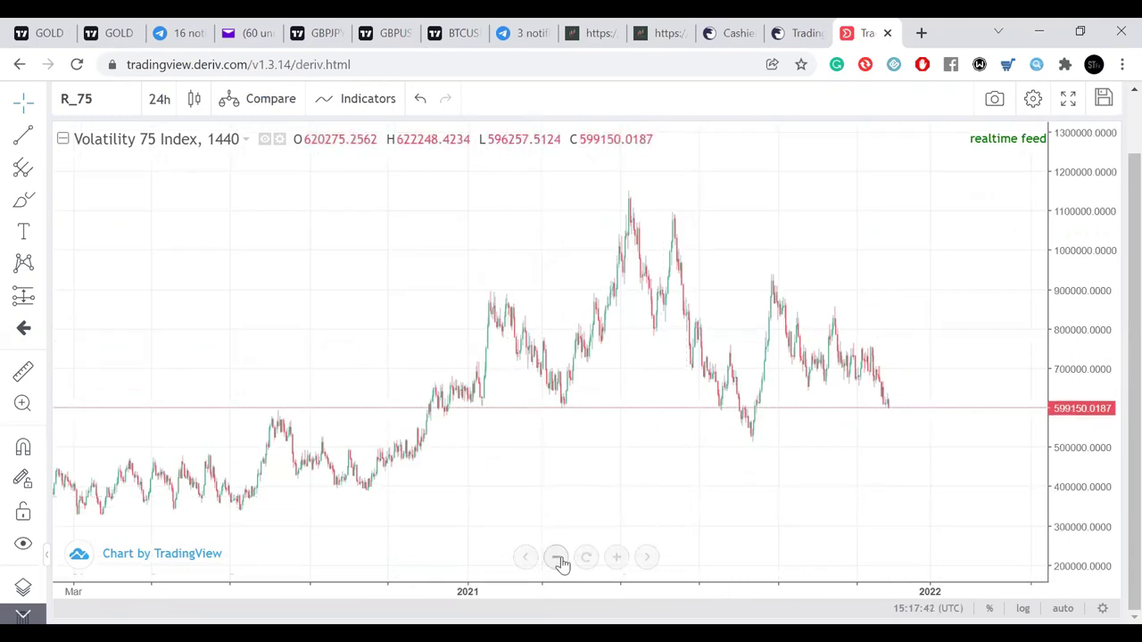
pyautogui.click(617, 558)
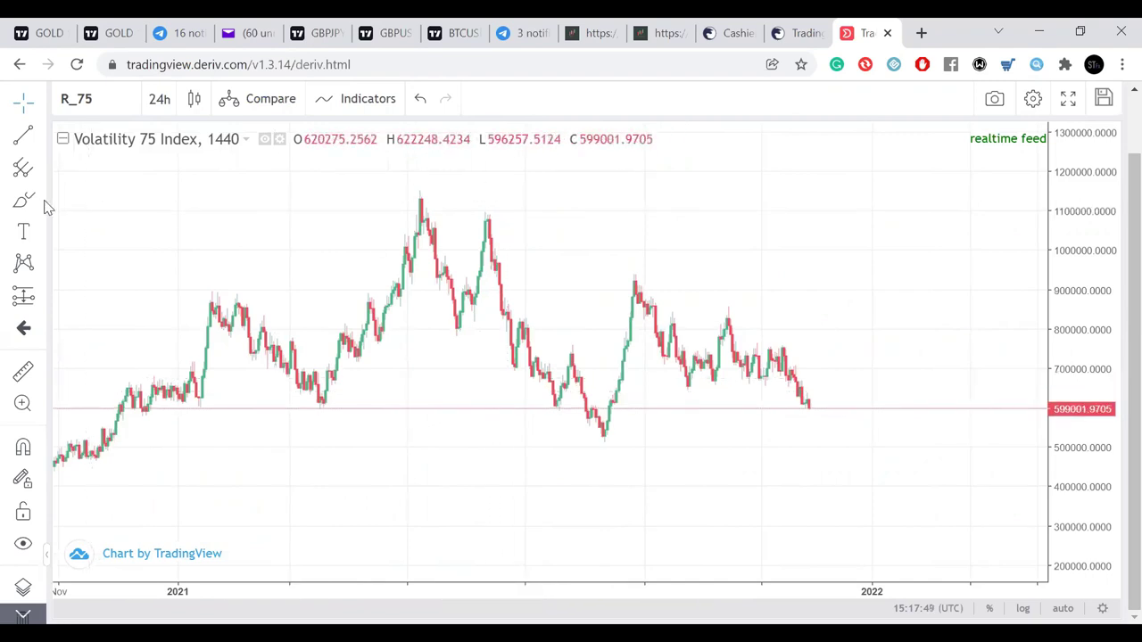
# - Draw a horizontal ray from 2021-04-28 at about 939861, level with the late-August 2021 high
pyautogui.click(42, 136)
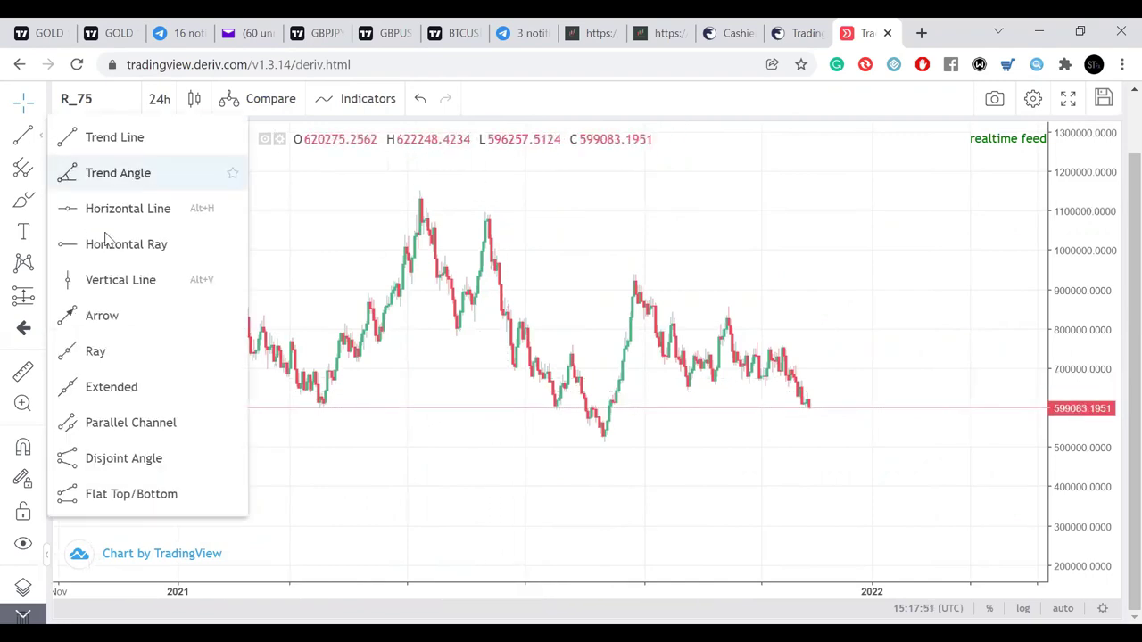
pyautogui.click(112, 246)
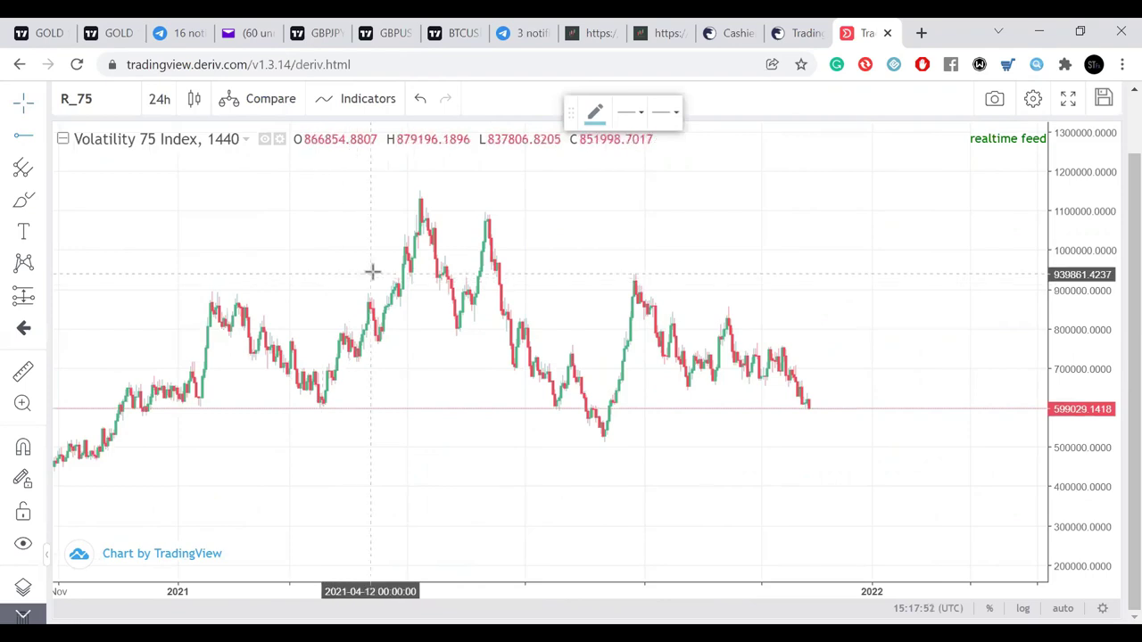
pyautogui.click(616, 560)
pyautogui.click(616, 561)
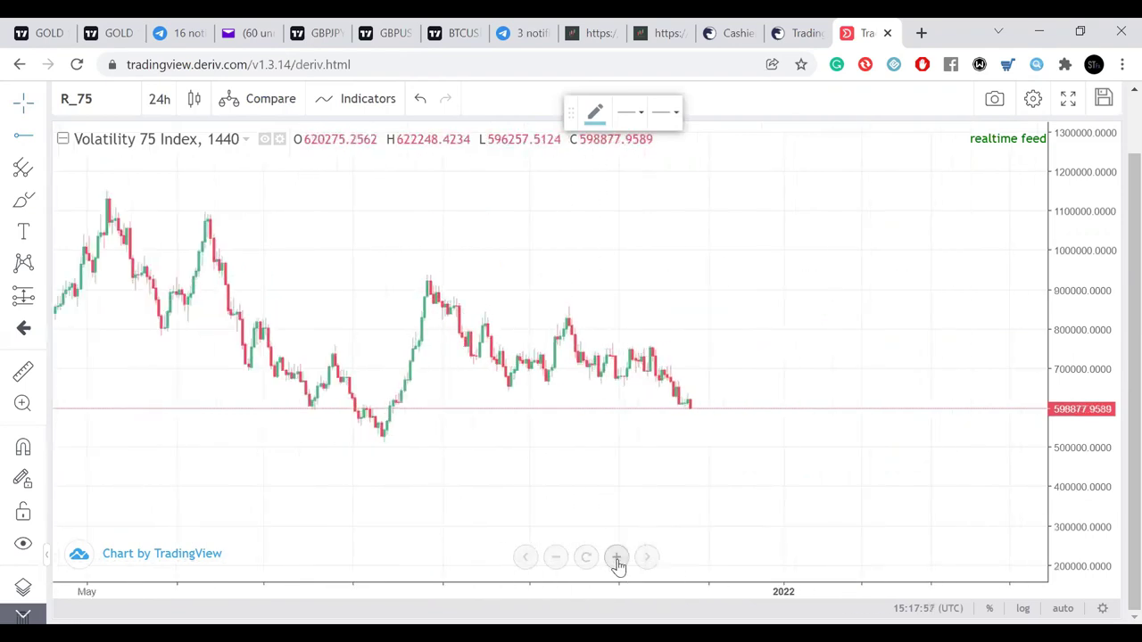
pyautogui.click(78, 274)
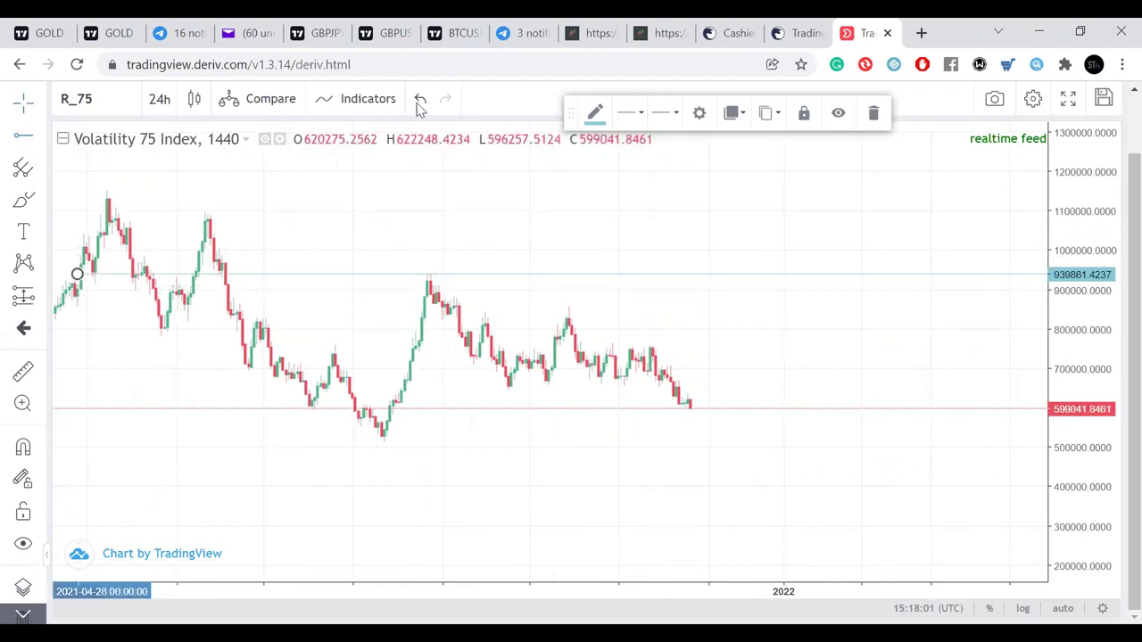
# - Recolour the horizontal ray red, thicken its line, and deselect it
pyautogui.click(592, 114)
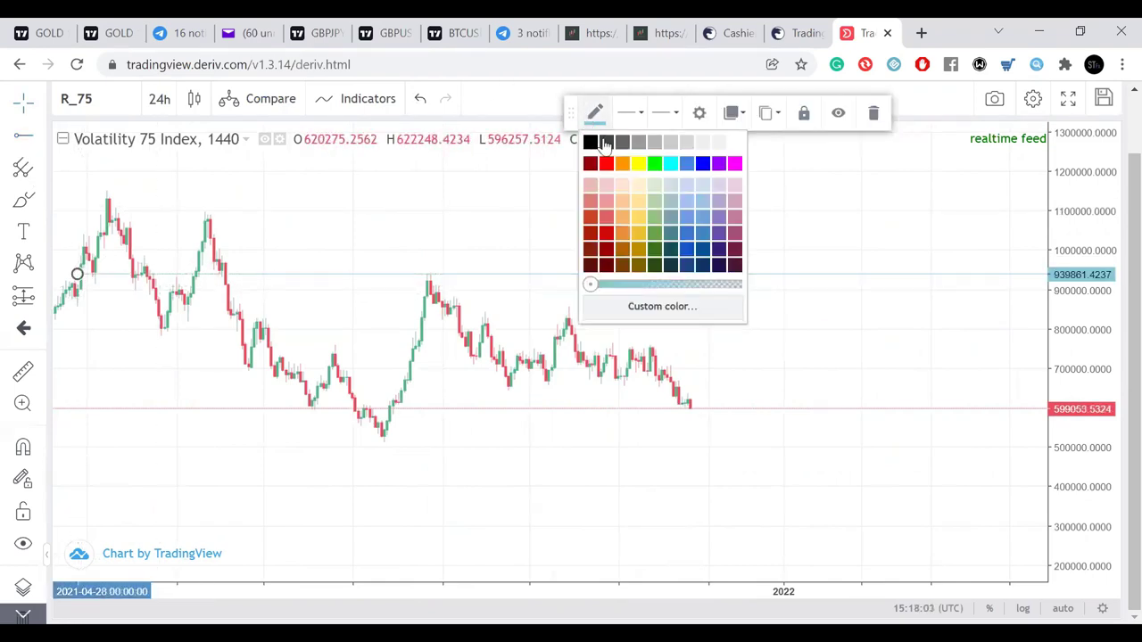
pyautogui.click(607, 164)
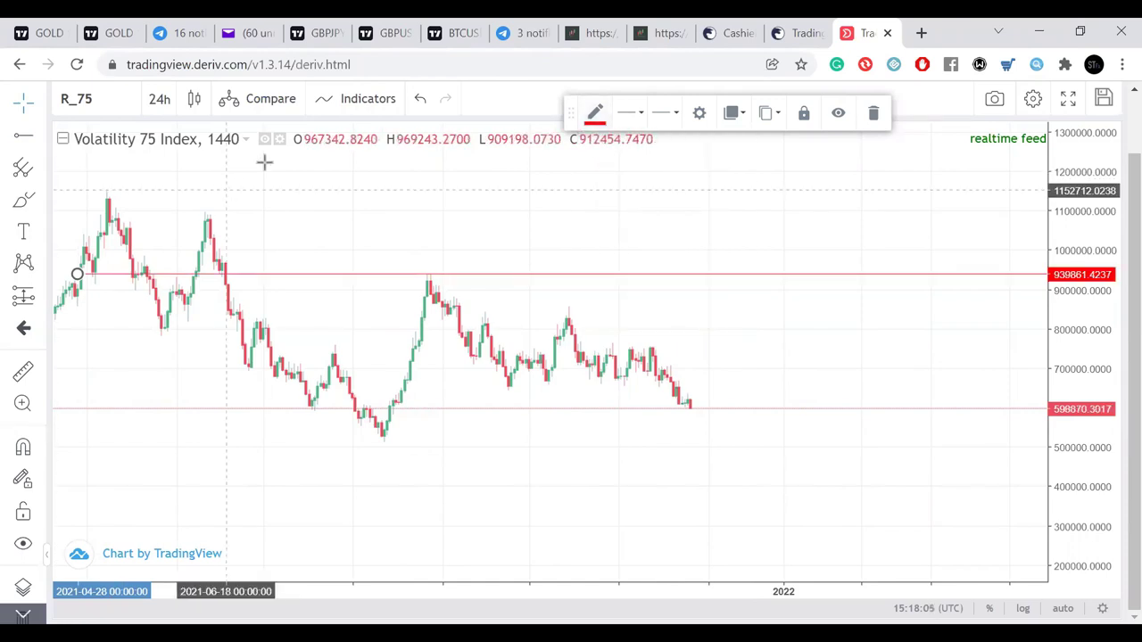
pyautogui.click(626, 116)
pyautogui.click(664, 147)
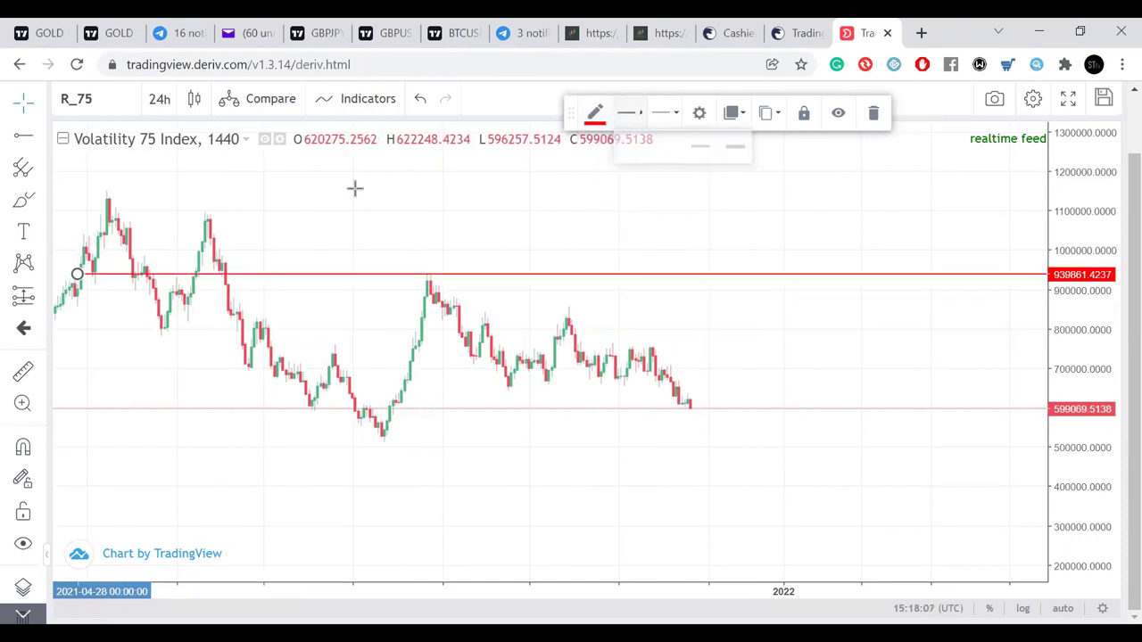
pyautogui.click(95, 198)
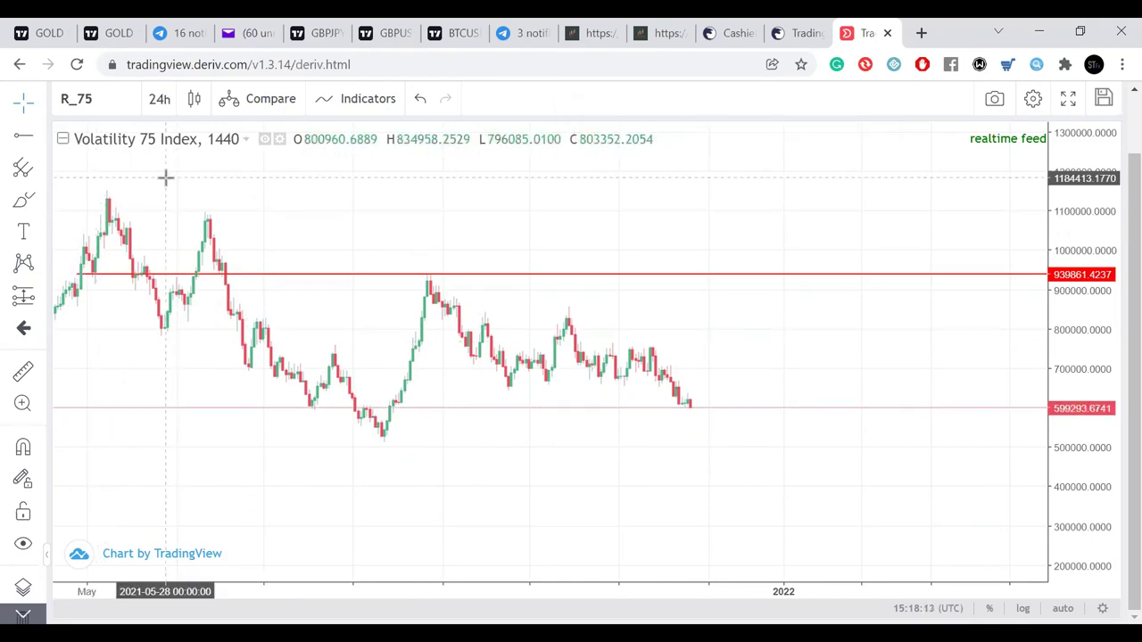
# - Turn on Stay in Drawing Mode and add a second horizontal ray from 2021-05-02 at about 1134597, near the May 2021 peak
pyautogui.click(21, 139)
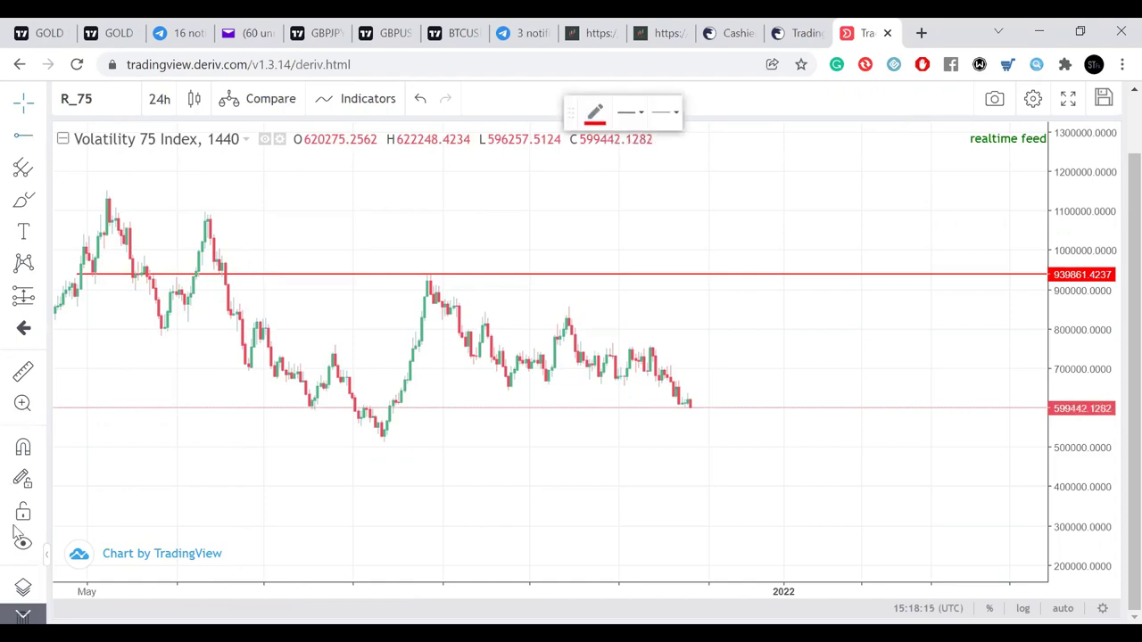
pyautogui.click(23, 480)
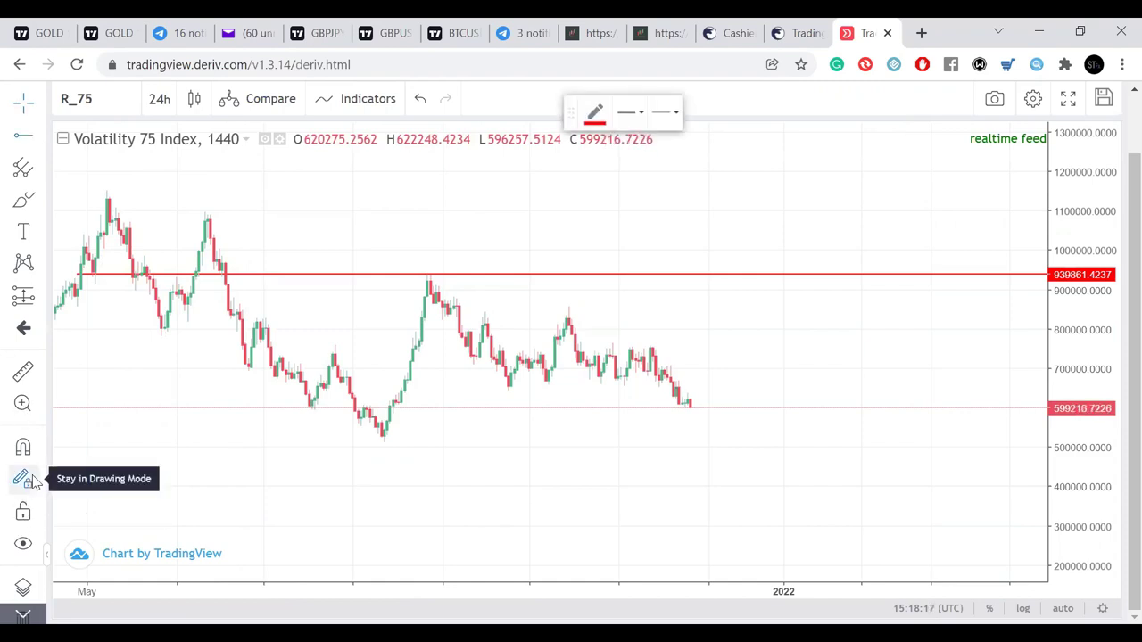
pyautogui.click(89, 197)
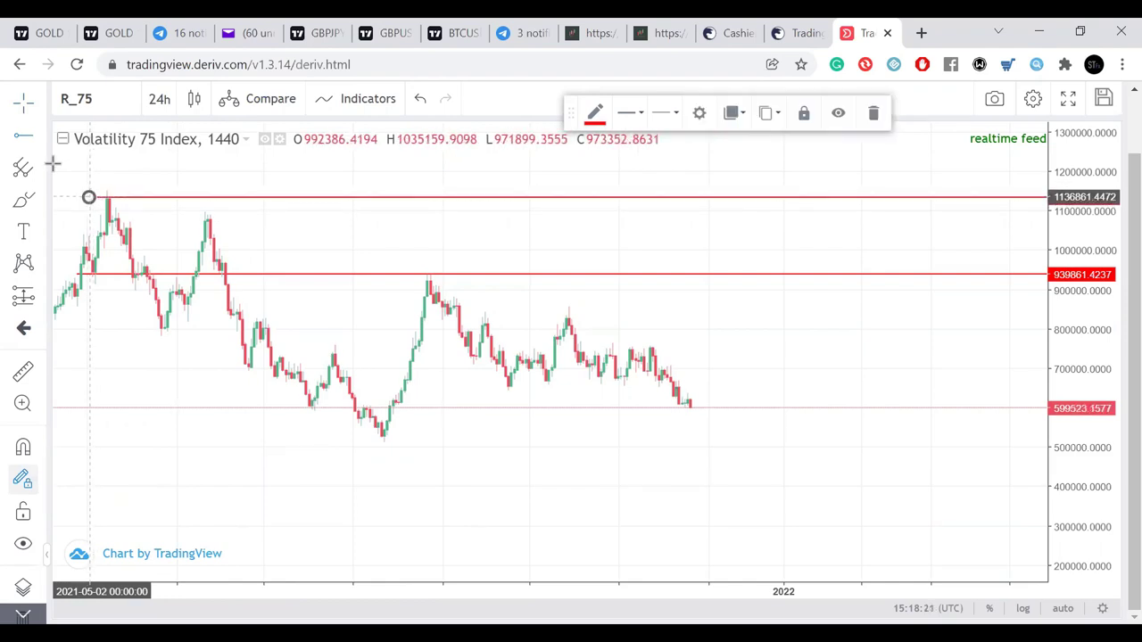
pyautogui.moveTo(237, 242); pyautogui.dragTo(345, 245)
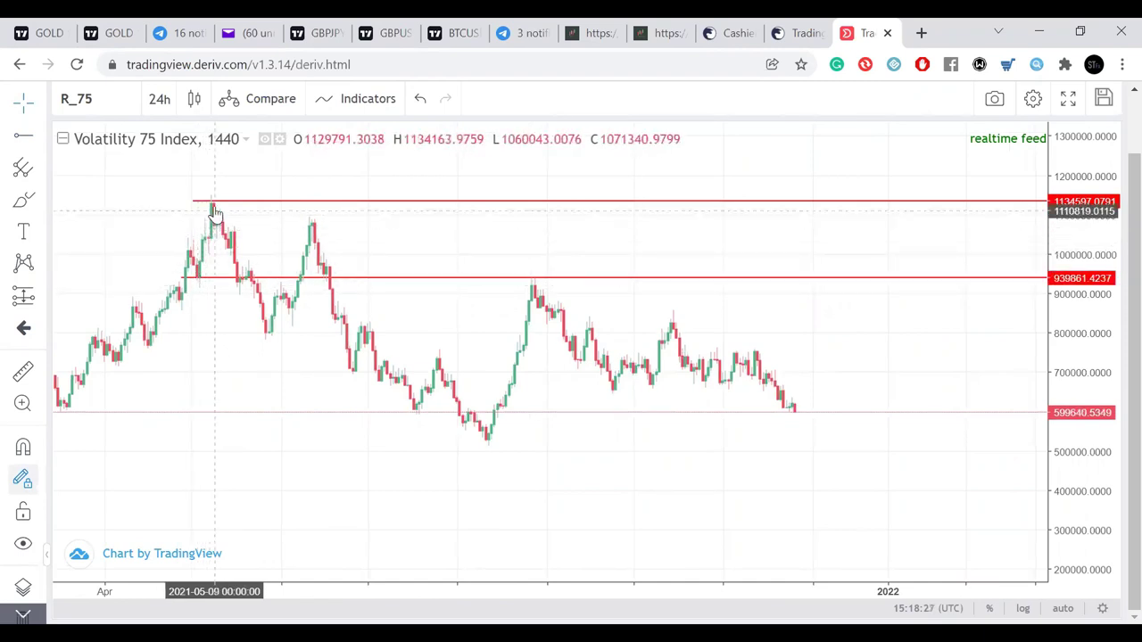
pyautogui.moveTo(140, 287)
pyautogui.mouseDown()
pyautogui.moveTo(276, 282)
pyautogui.moveTo(256, 295)
pyautogui.moveTo(197, 290)
pyautogui.moveTo(151, 270)
pyautogui.mouseUp()
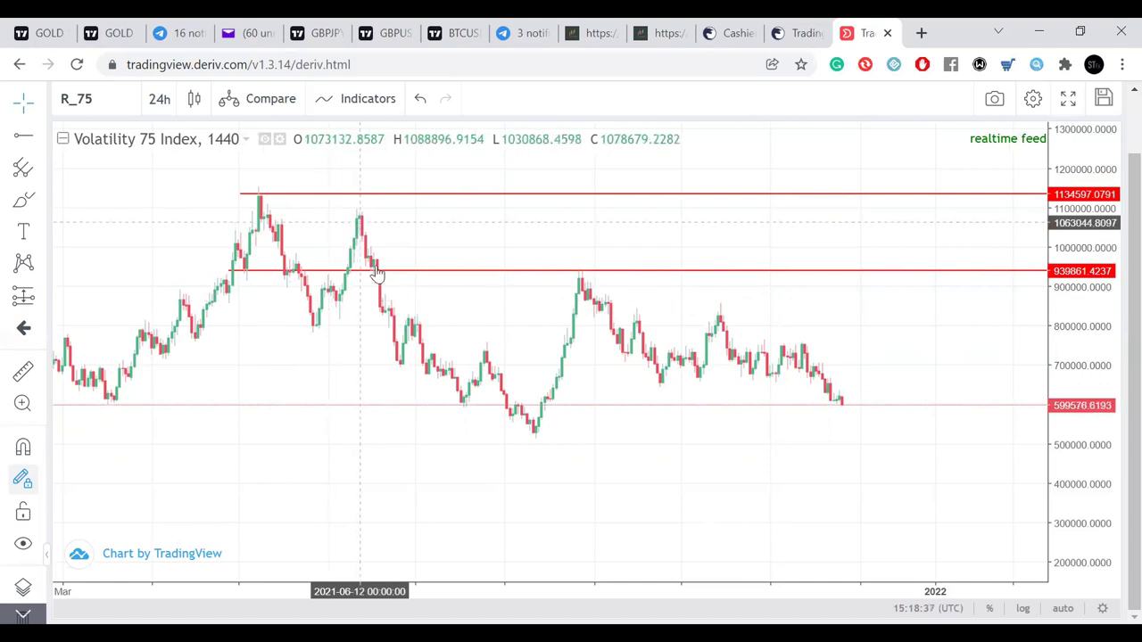
# - Reposition the two red rays to about 1078895 at the mid-June 2021 high and about 673573 from 2021-07-01
pyautogui.moveTo(231, 275); pyautogui.dragTo(350, 216)
pyautogui.click(239, 198)
pyautogui.moveTo(240, 195); pyautogui.dragTo(379, 365)
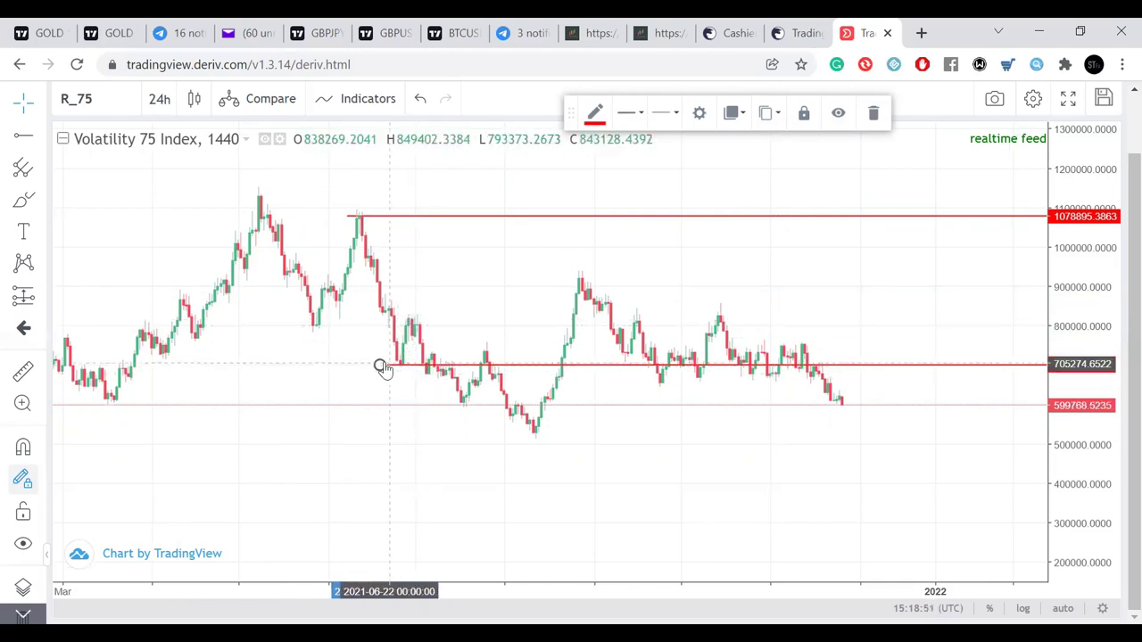
pyautogui.moveTo(380, 365); pyautogui.dragTo(415, 377)
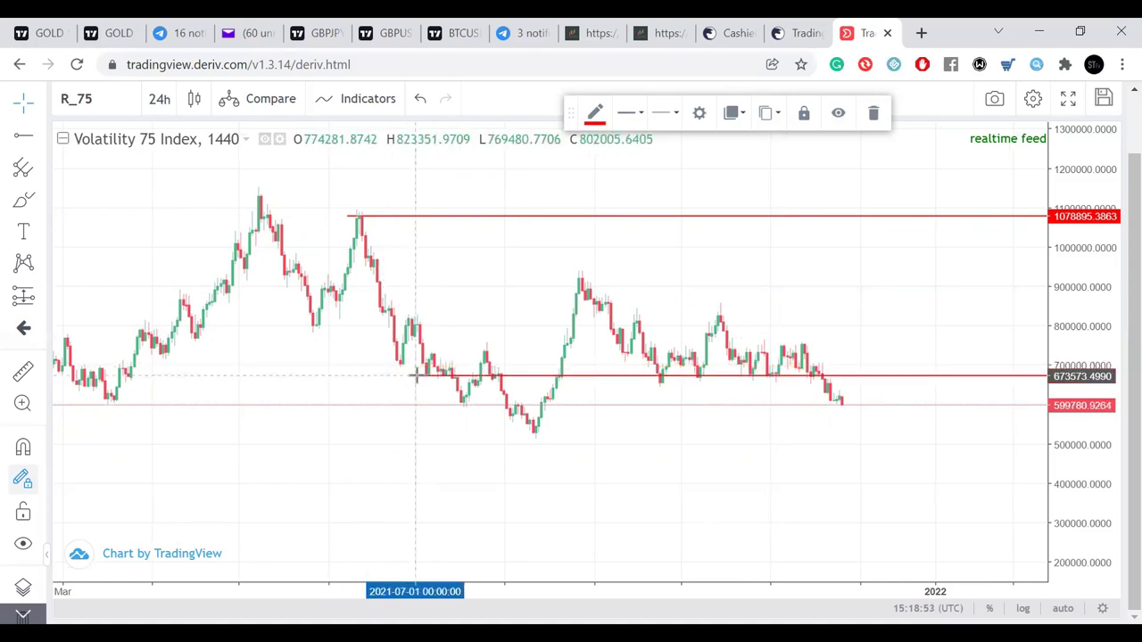
# - Shift the upper ray to about 732447 from 2021-07-04 and the lower ray to about 603378 at the mid-July 2021 low
pyautogui.moveTo(345, 217); pyautogui.dragTo(400, 321)
pyautogui.moveTo(415, 376); pyautogui.dragTo(449, 403)
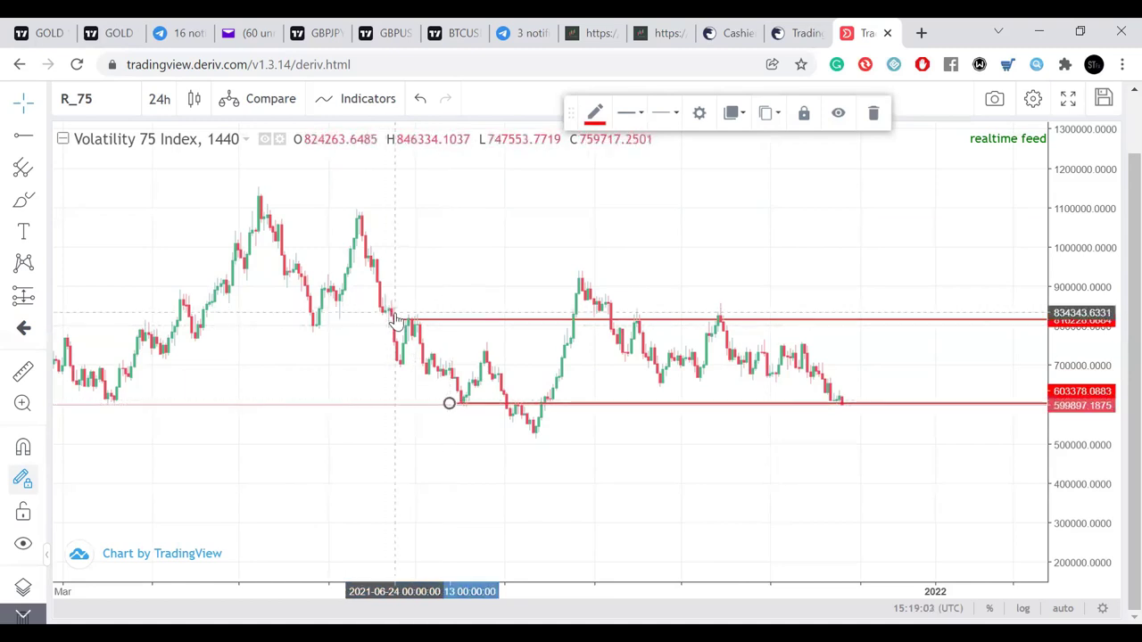
pyautogui.moveTo(401, 318); pyautogui.dragTo(423, 353)
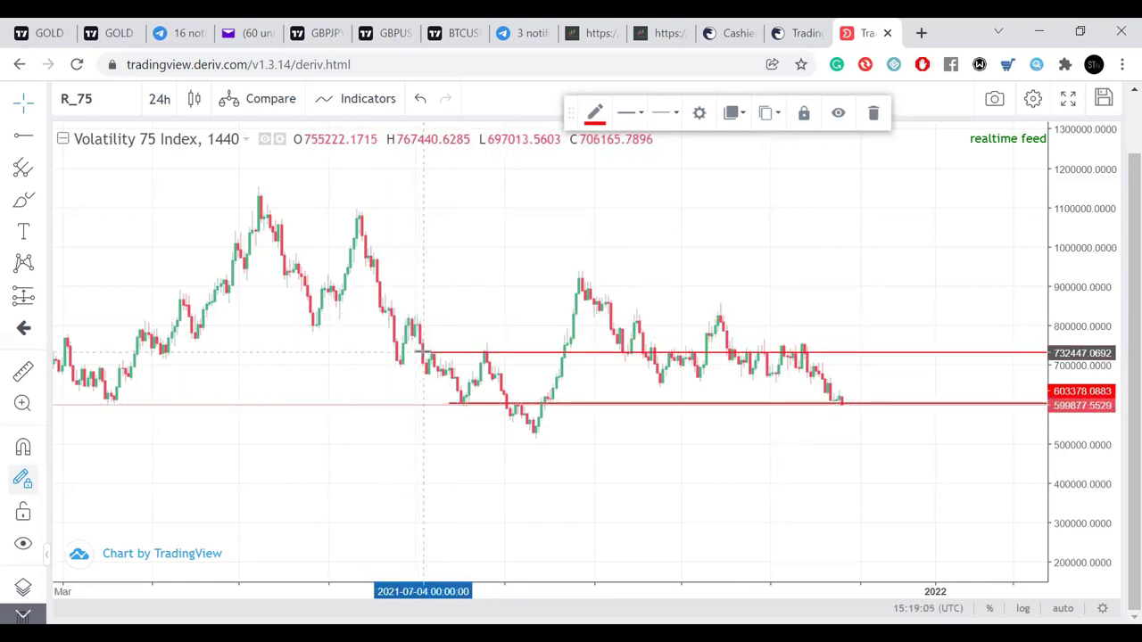
pyautogui.click(484, 327)
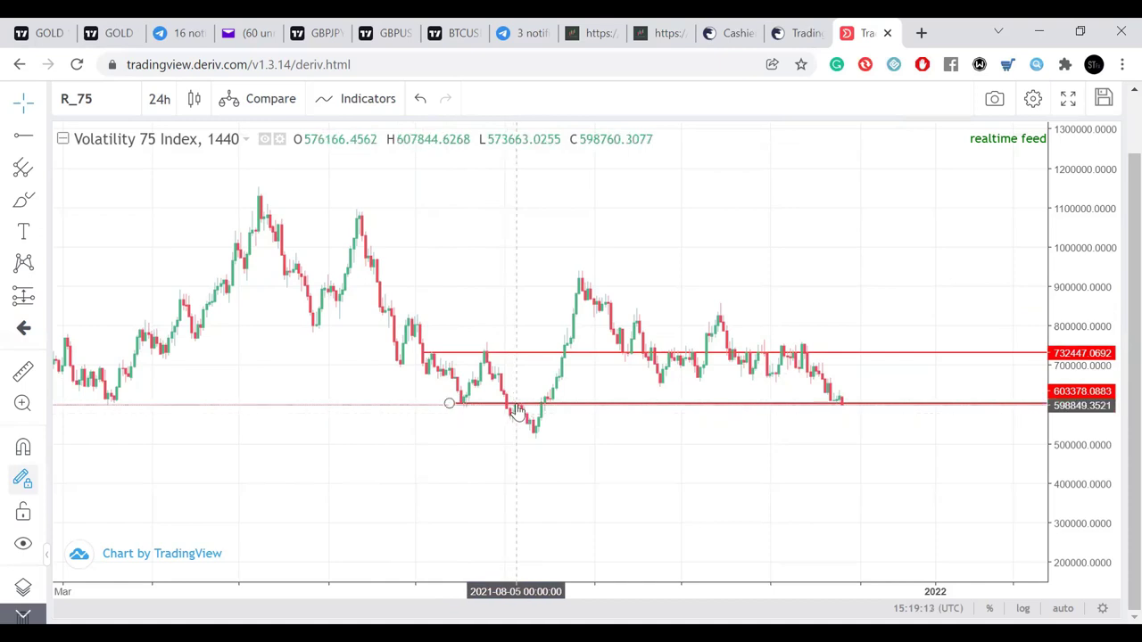
# - Move one ray to about 607907 at the mid-August 2021 rise and the other to about 922654 near the late-August high, and deselect them
pyautogui.moveTo(449, 404); pyautogui.dragTo(498, 406)
pyautogui.moveTo(427, 354); pyautogui.dragTo(527, 436)
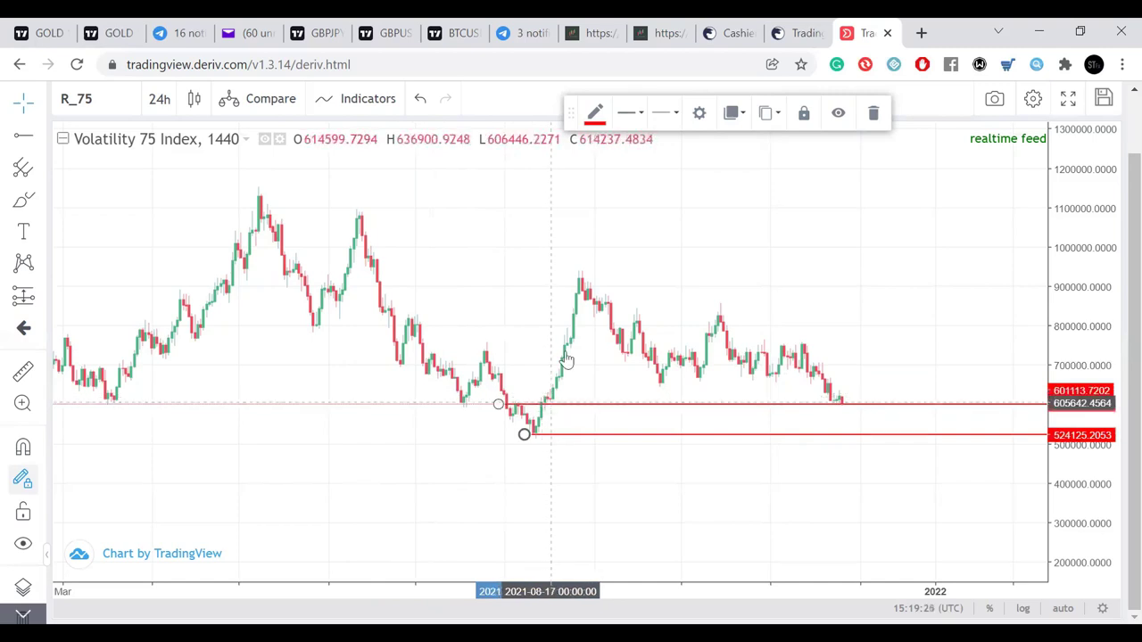
pyautogui.moveTo(500, 406); pyautogui.dragTo(533, 401)
pyautogui.moveTo(558, 271); pyautogui.dragTo(561, 278)
pyautogui.click(641, 252)
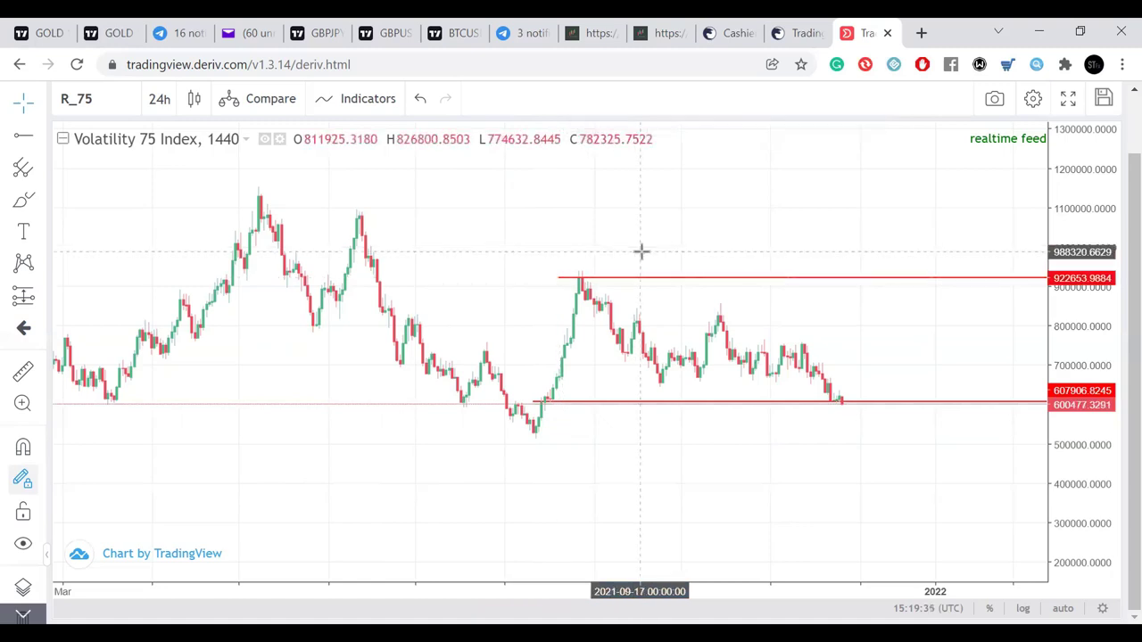